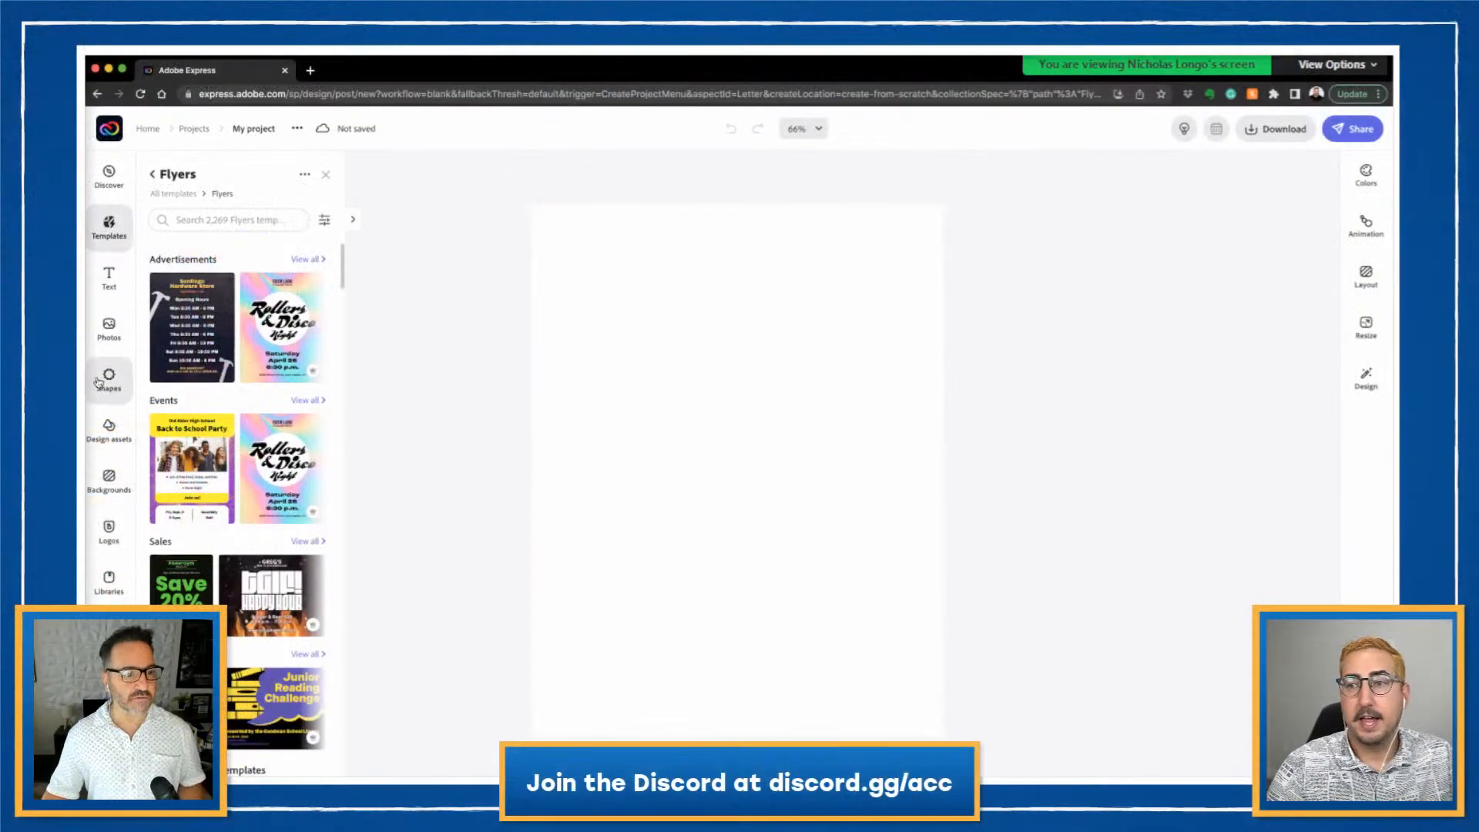
Step: Search the flyer templates for "ice" and apply the blue Iced Coffee template with the $5 badge
{"action": "left_click", "coordinate": [147, 192]}
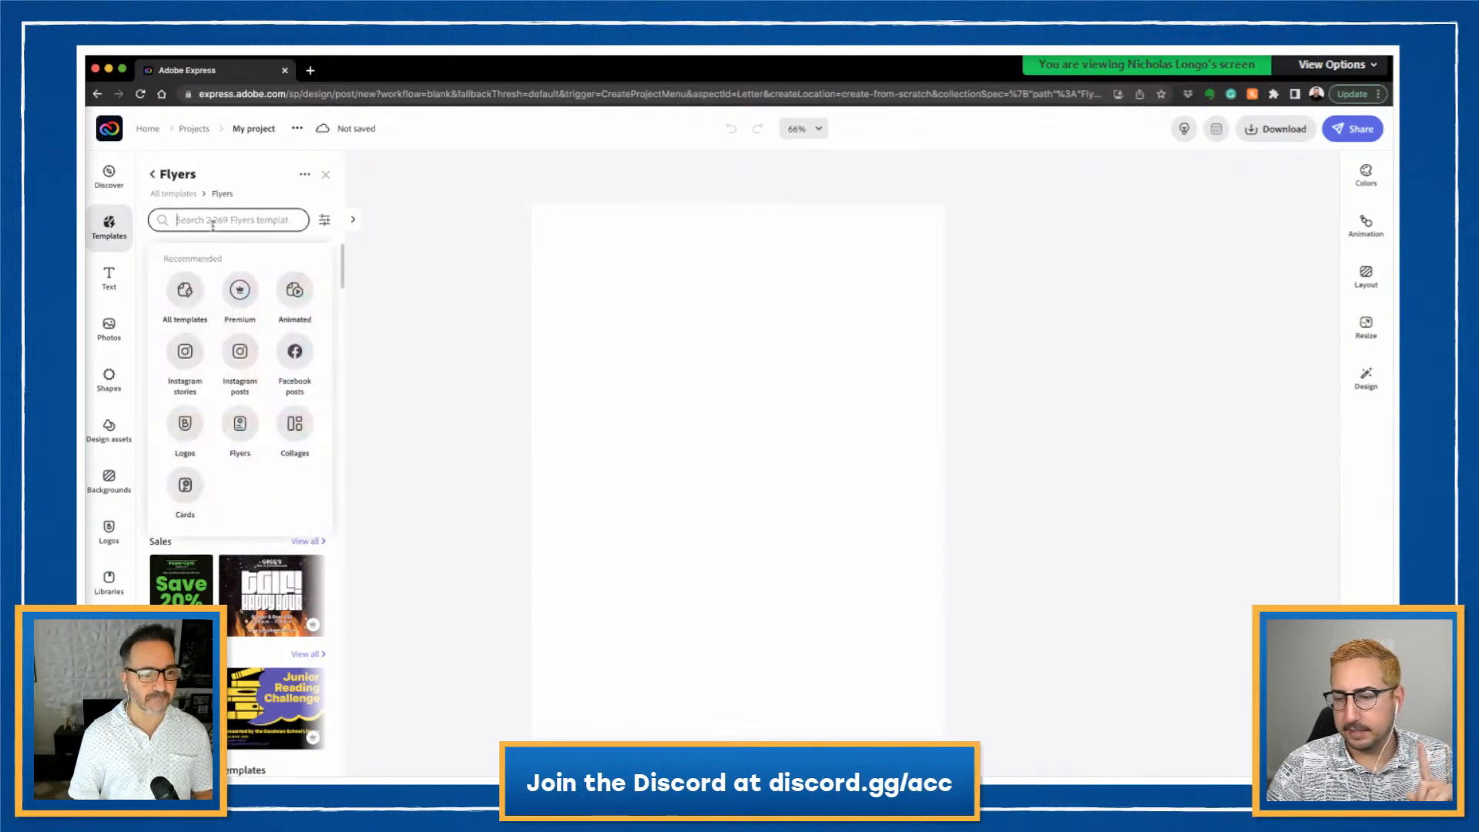
{"action": "type", "text": "ice"}
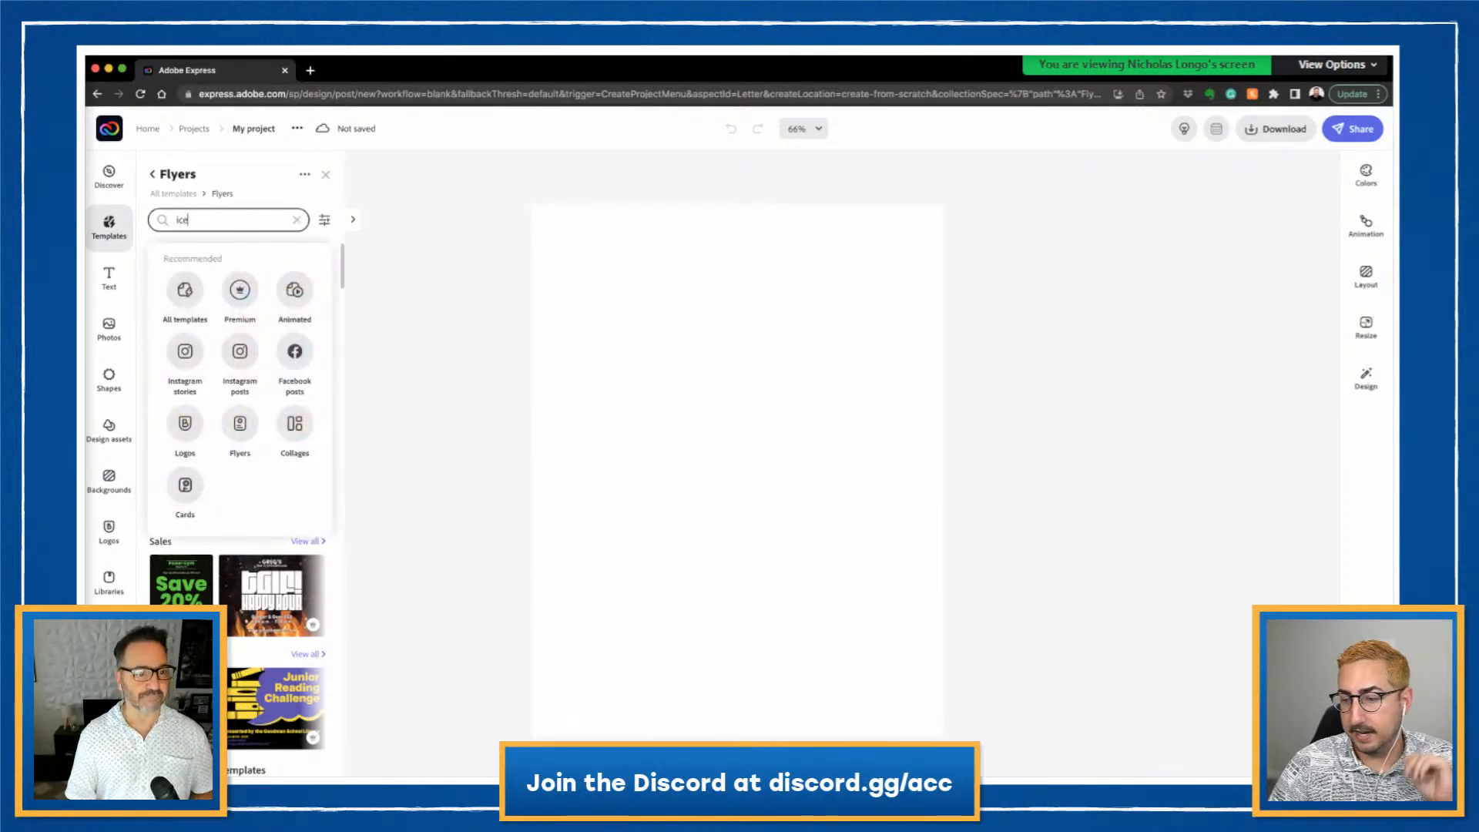
{"action": "key", "text": "Return"}
{"action": "scroll", "coordinate": [215, 549], "scroll_direction": "down", "scroll_amount": 5}
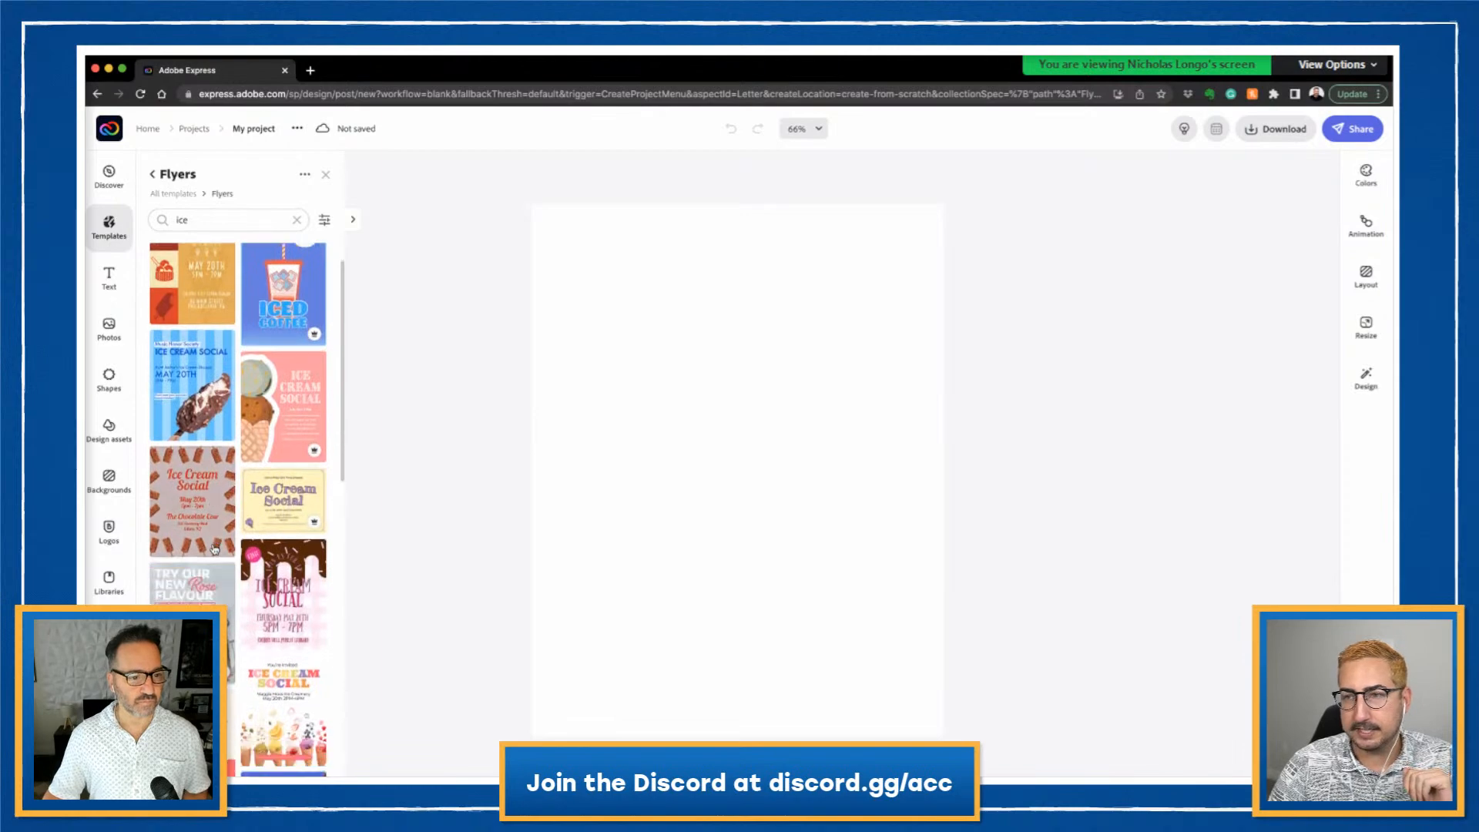
{"action": "scroll", "coordinate": [215, 550], "scroll_direction": "down", "scroll_amount": 5}
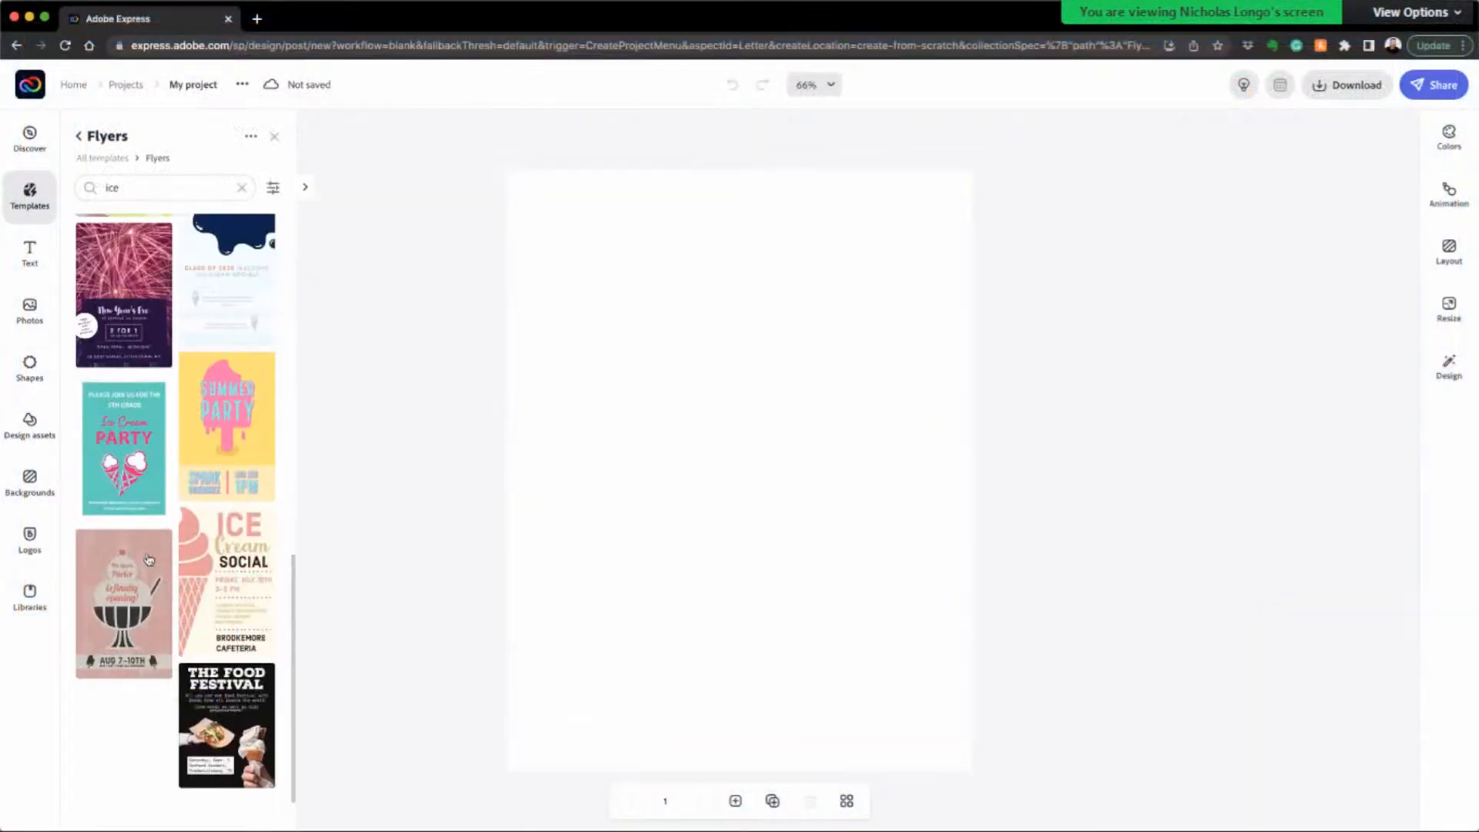
{"action": "scroll", "coordinate": [148, 560], "scroll_direction": "up", "scroll_amount": 10}
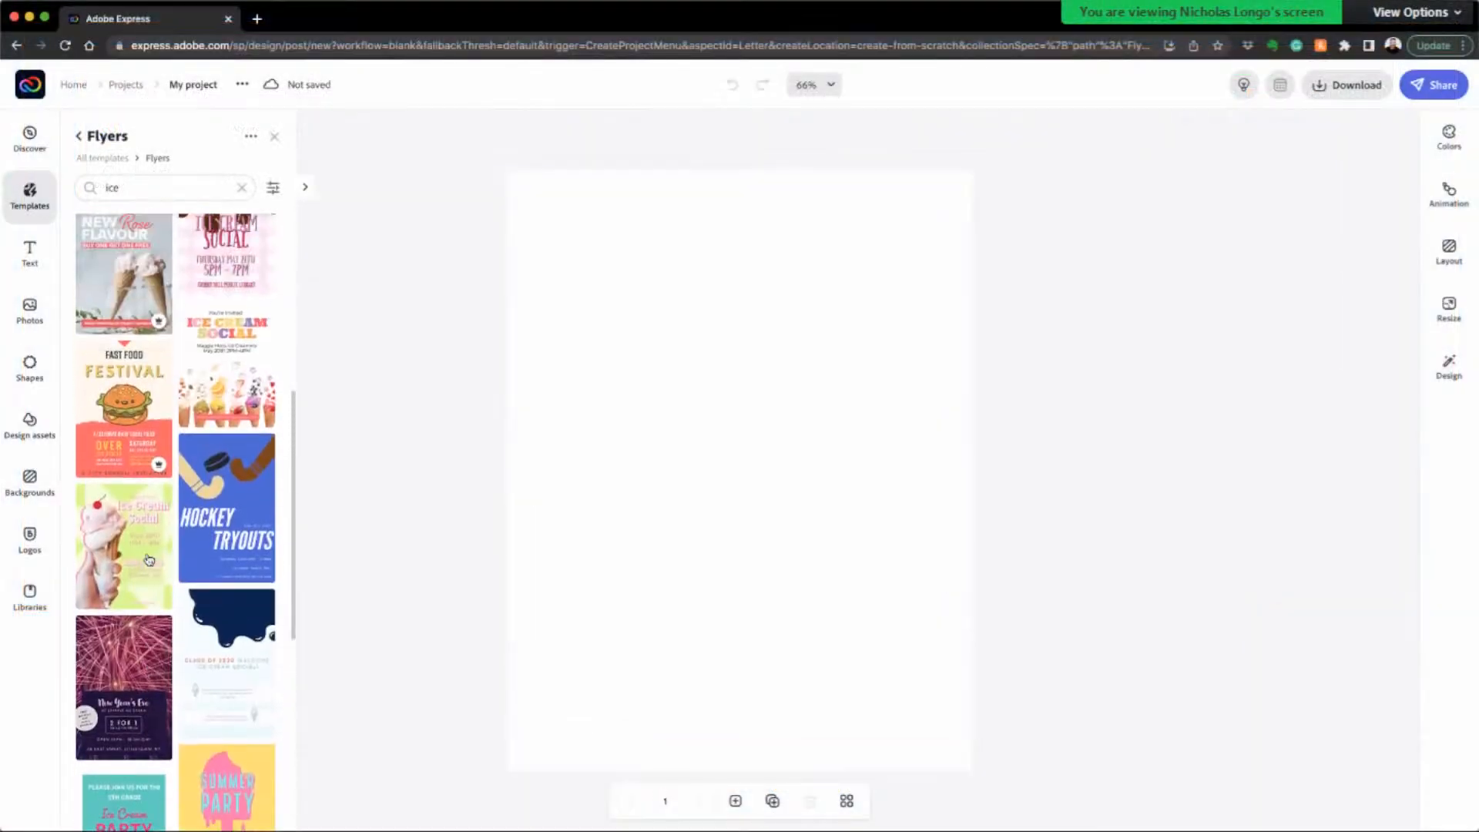
{"action": "scroll", "coordinate": [149, 560], "scroll_direction": "up", "scroll_amount": 3}
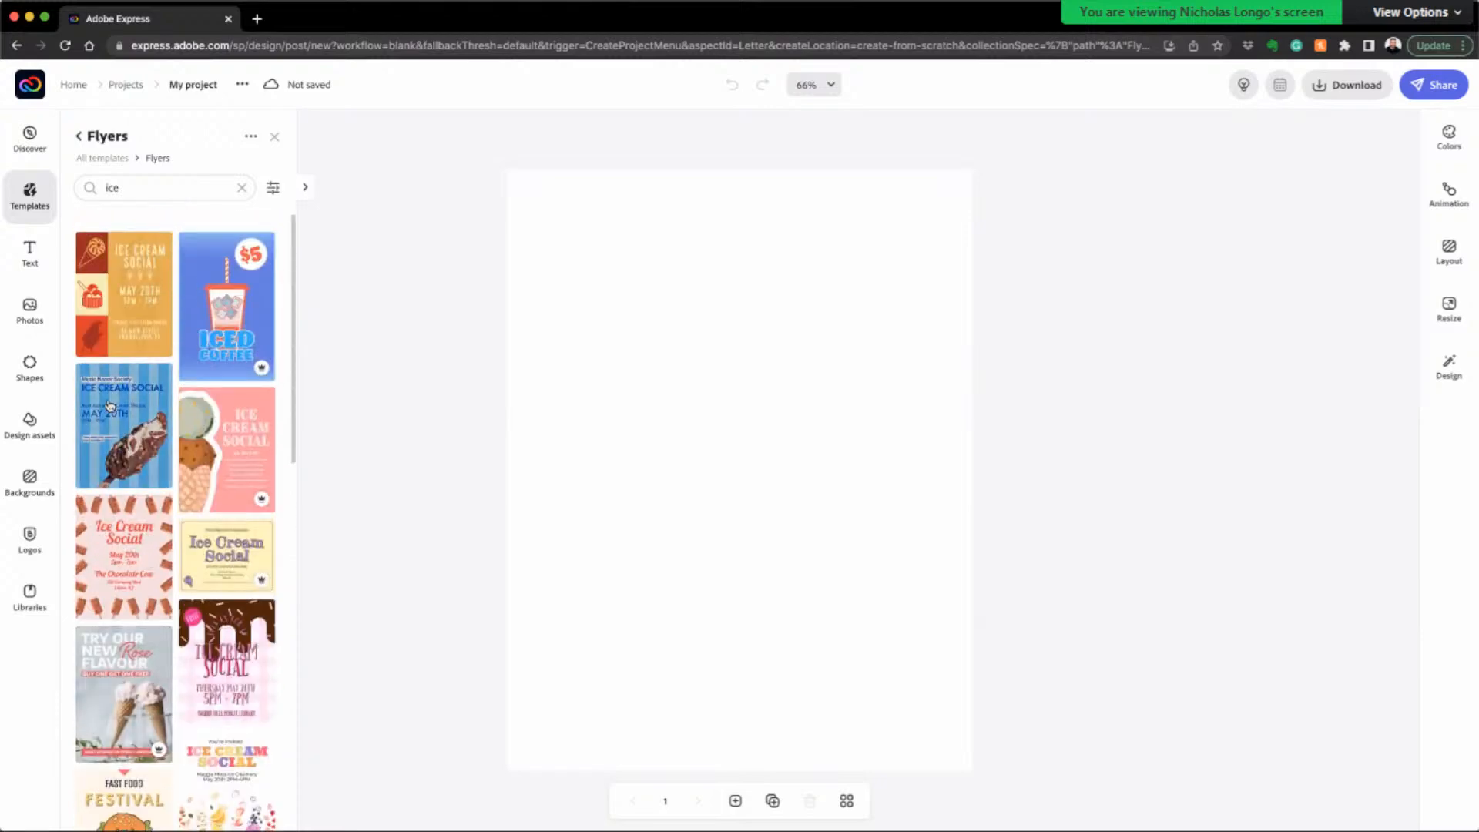
{"action": "left_click", "coordinate": [226, 329]}
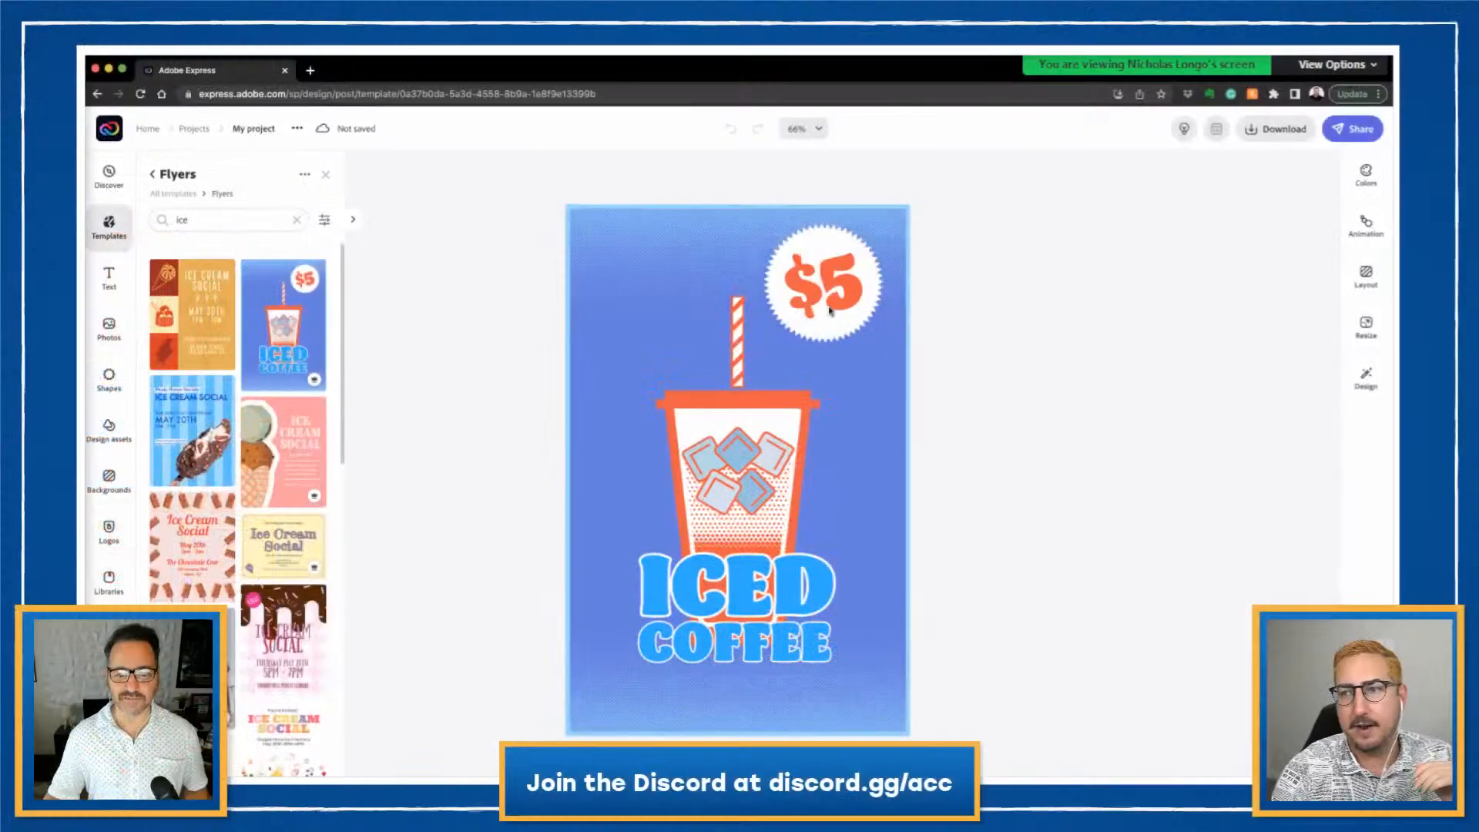
Step: Remove the $5 badge and replace the word Coffee with "Breaker", centred beneath the word Iced
{"action": "left_click", "coordinate": [830, 310]}
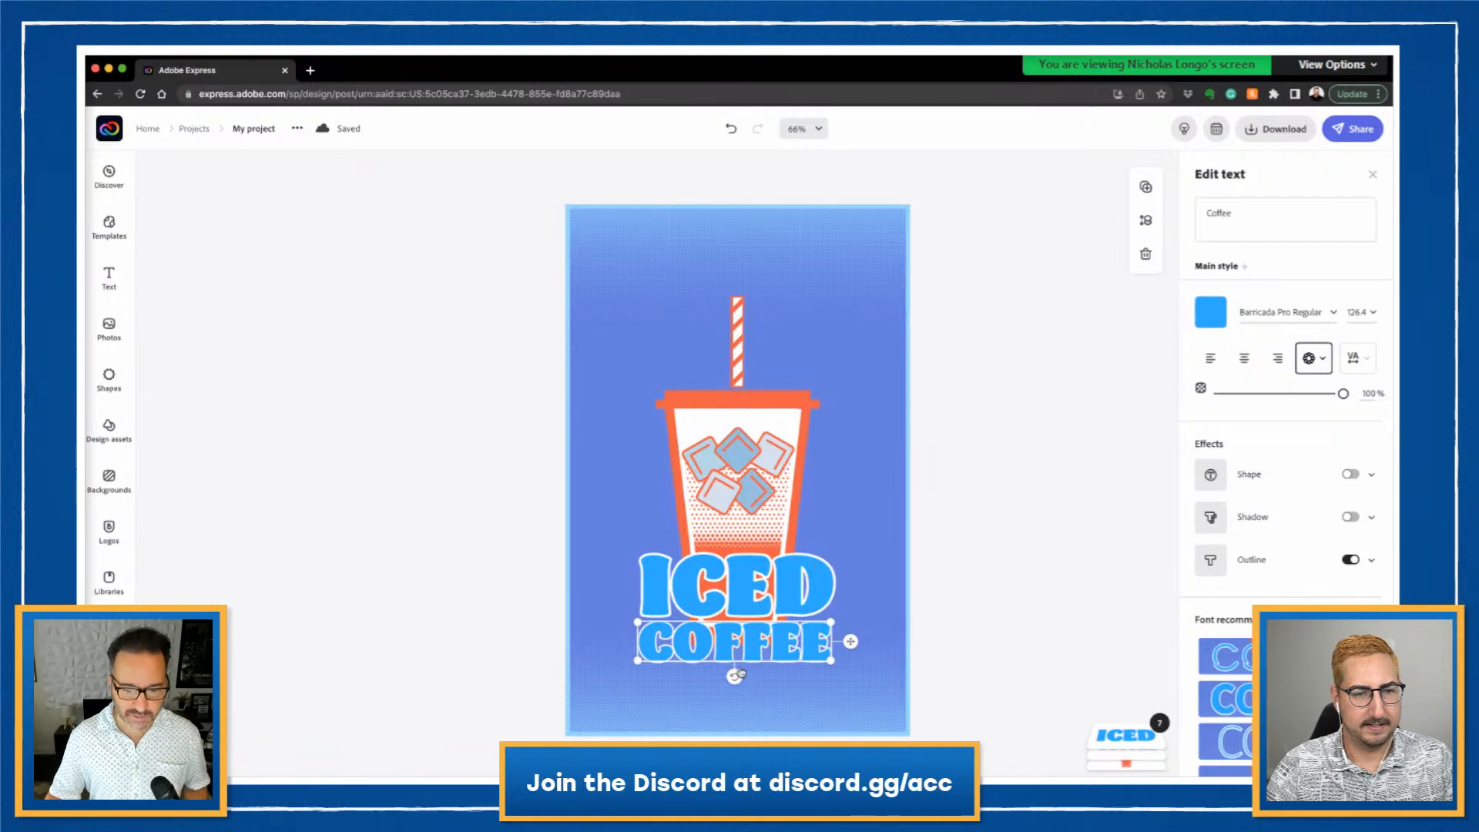
{"action": "left_click", "coordinate": [1276, 211]}
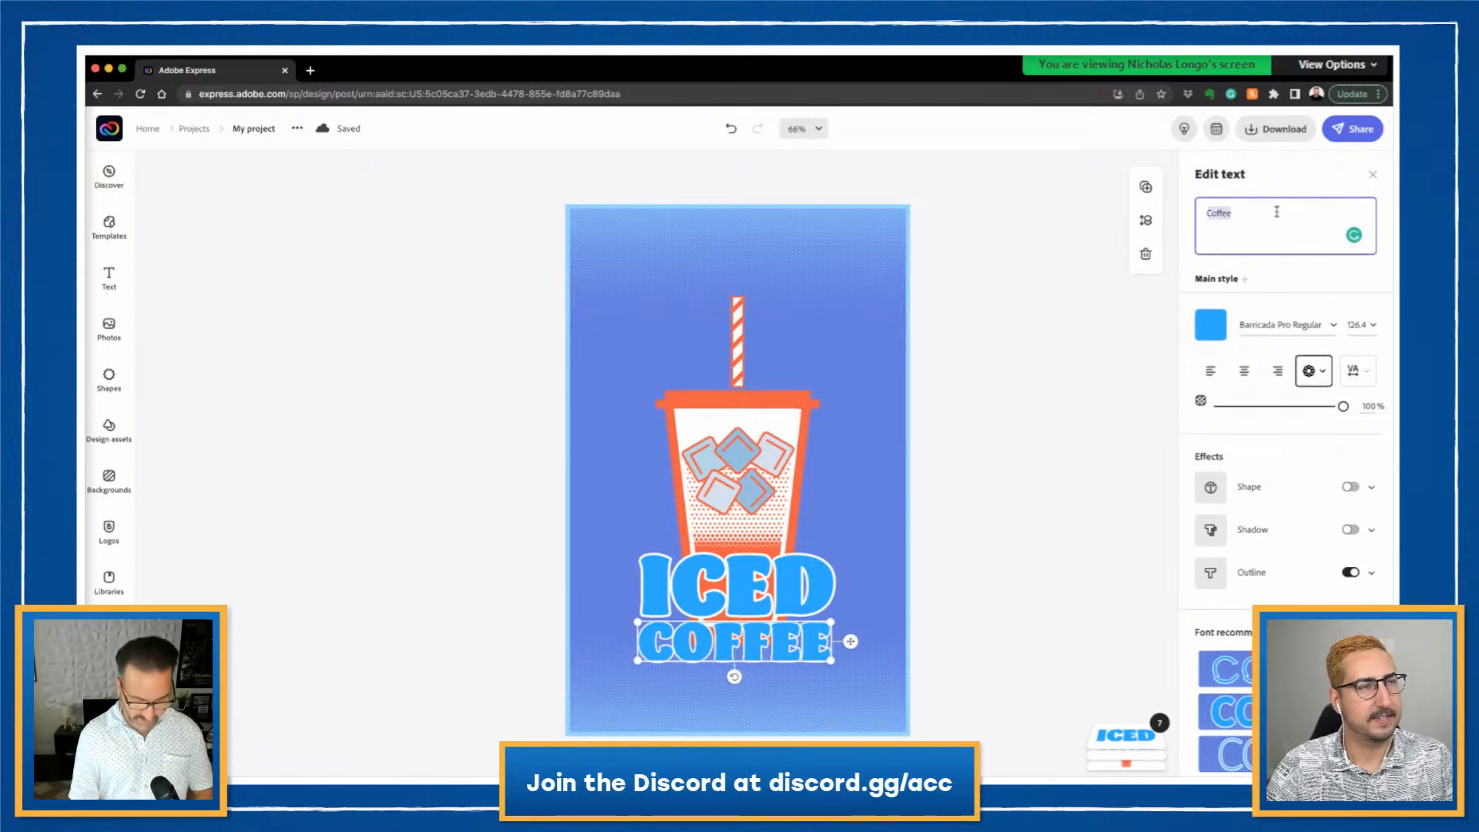
{"action": "type", "text": "Break"}
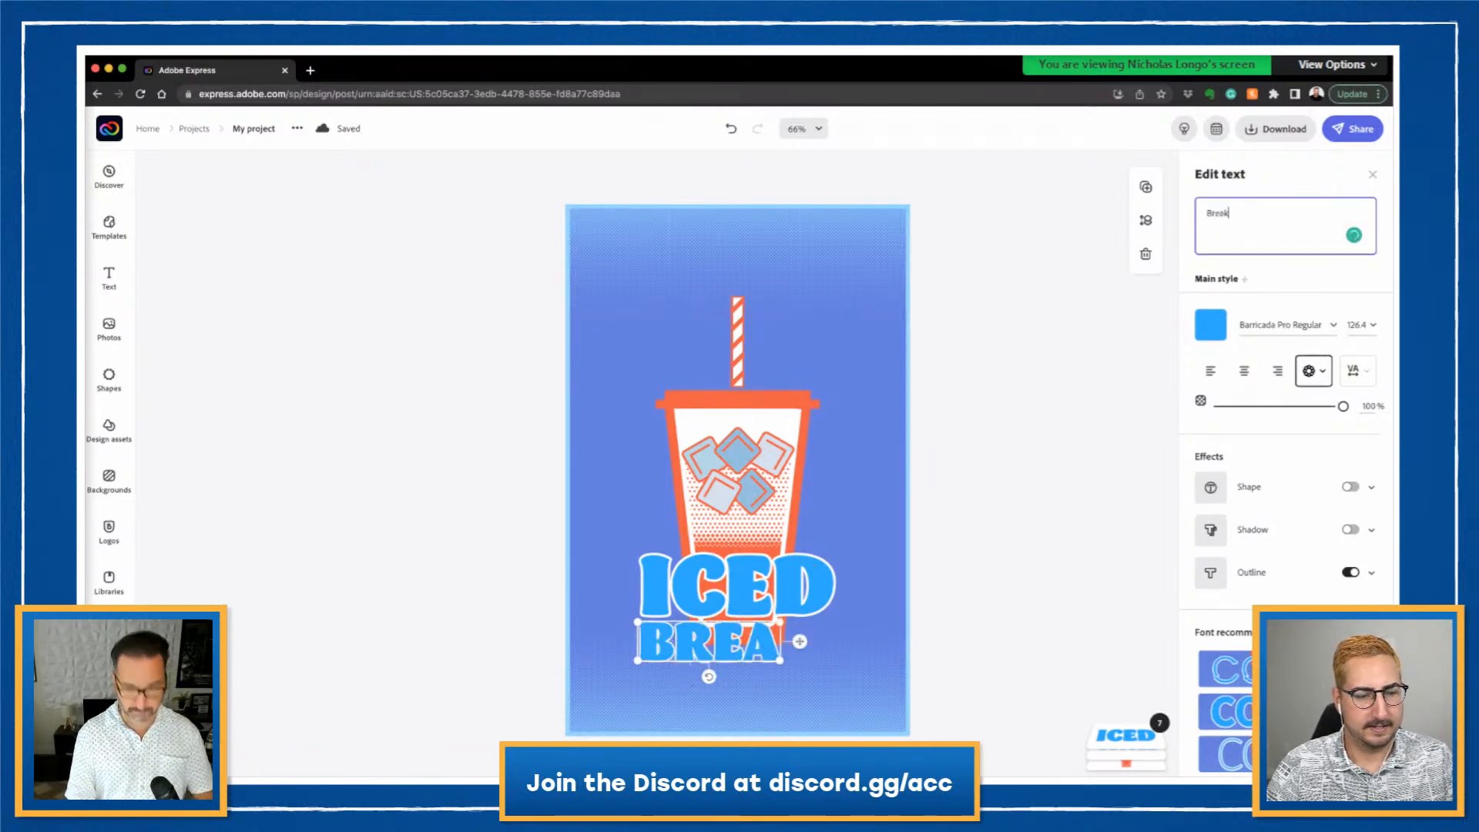
{"action": "type", "text": "er"}
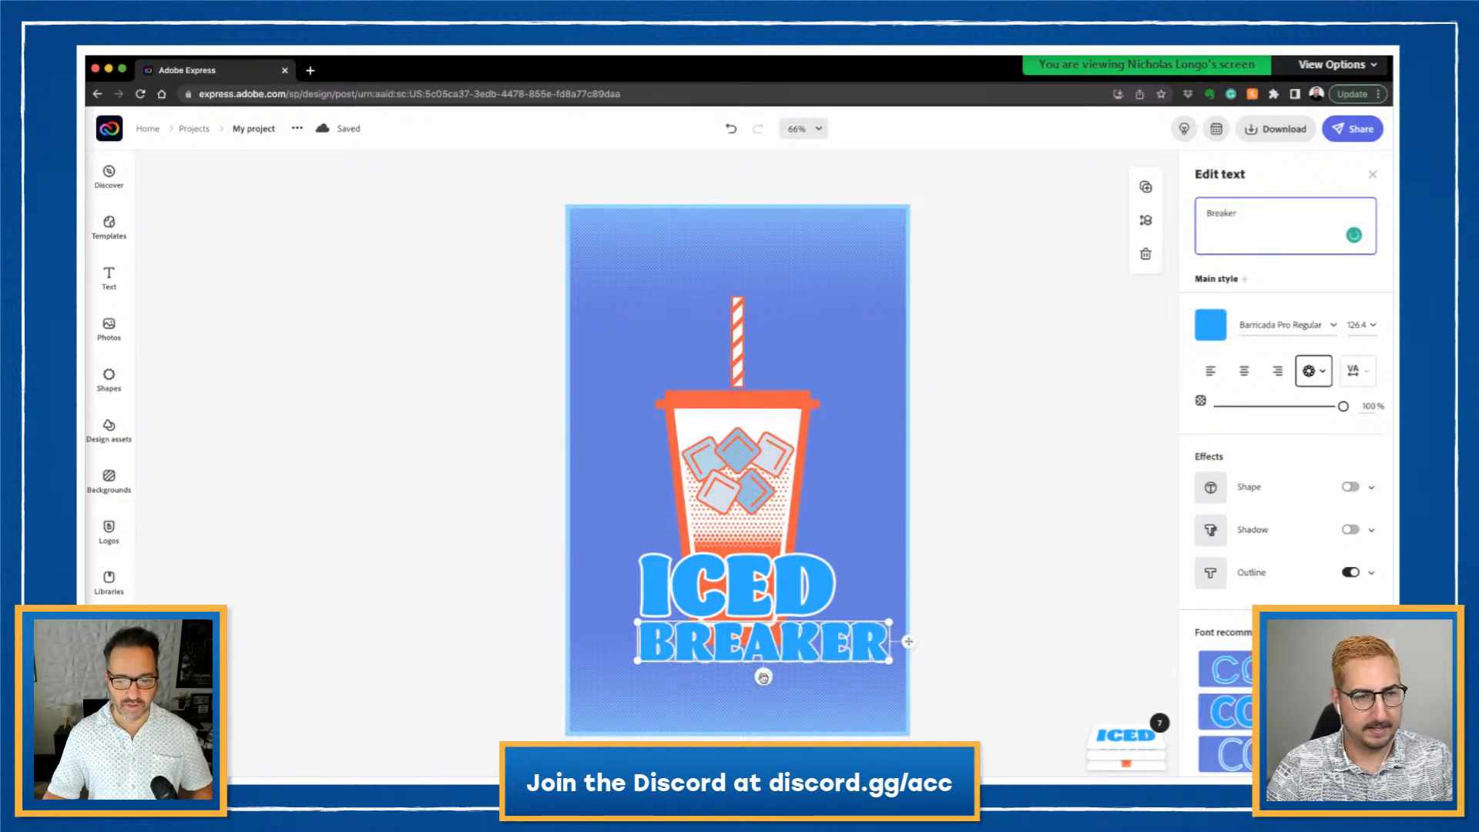
{"action": "left_click_drag", "start_coordinate": [760, 655], "coordinate": [741, 651]}
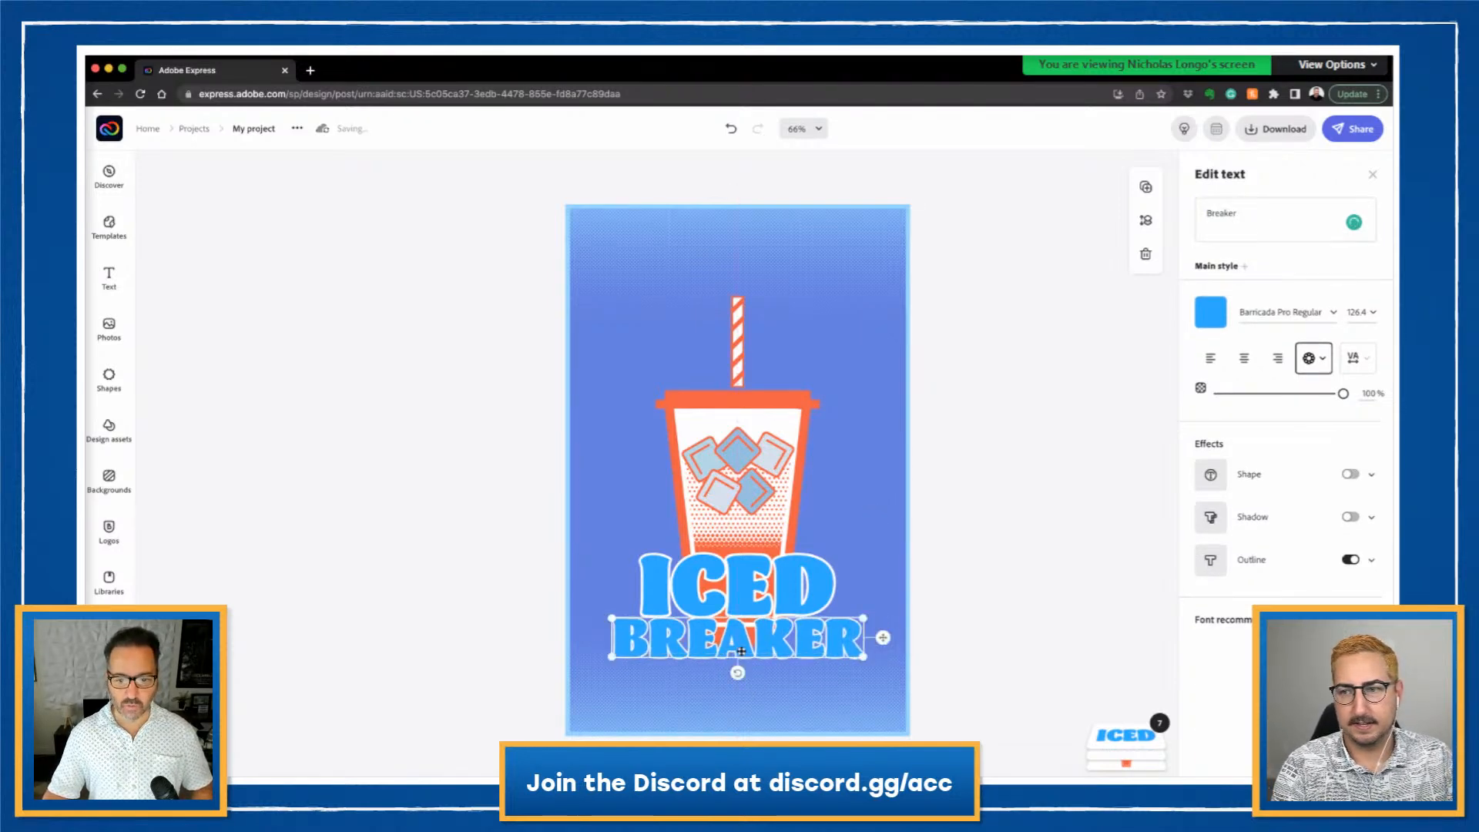
Step: Group the Iced and Breaker text with the orange cup artwork
{"action": "left_click", "coordinate": [752, 581], "text": "shift"}
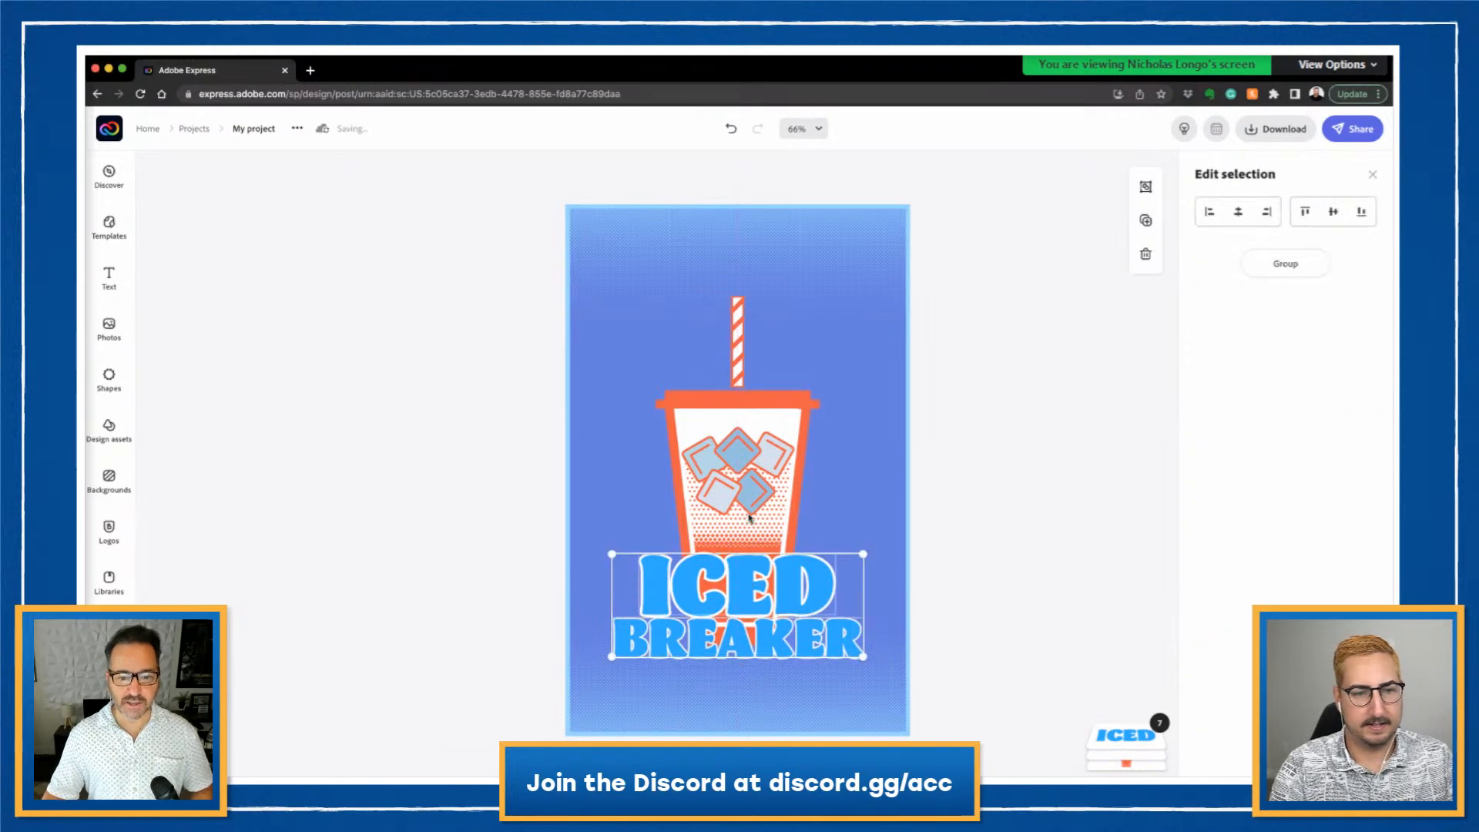
{"action": "left_click", "coordinate": [752, 472], "text": "shift"}
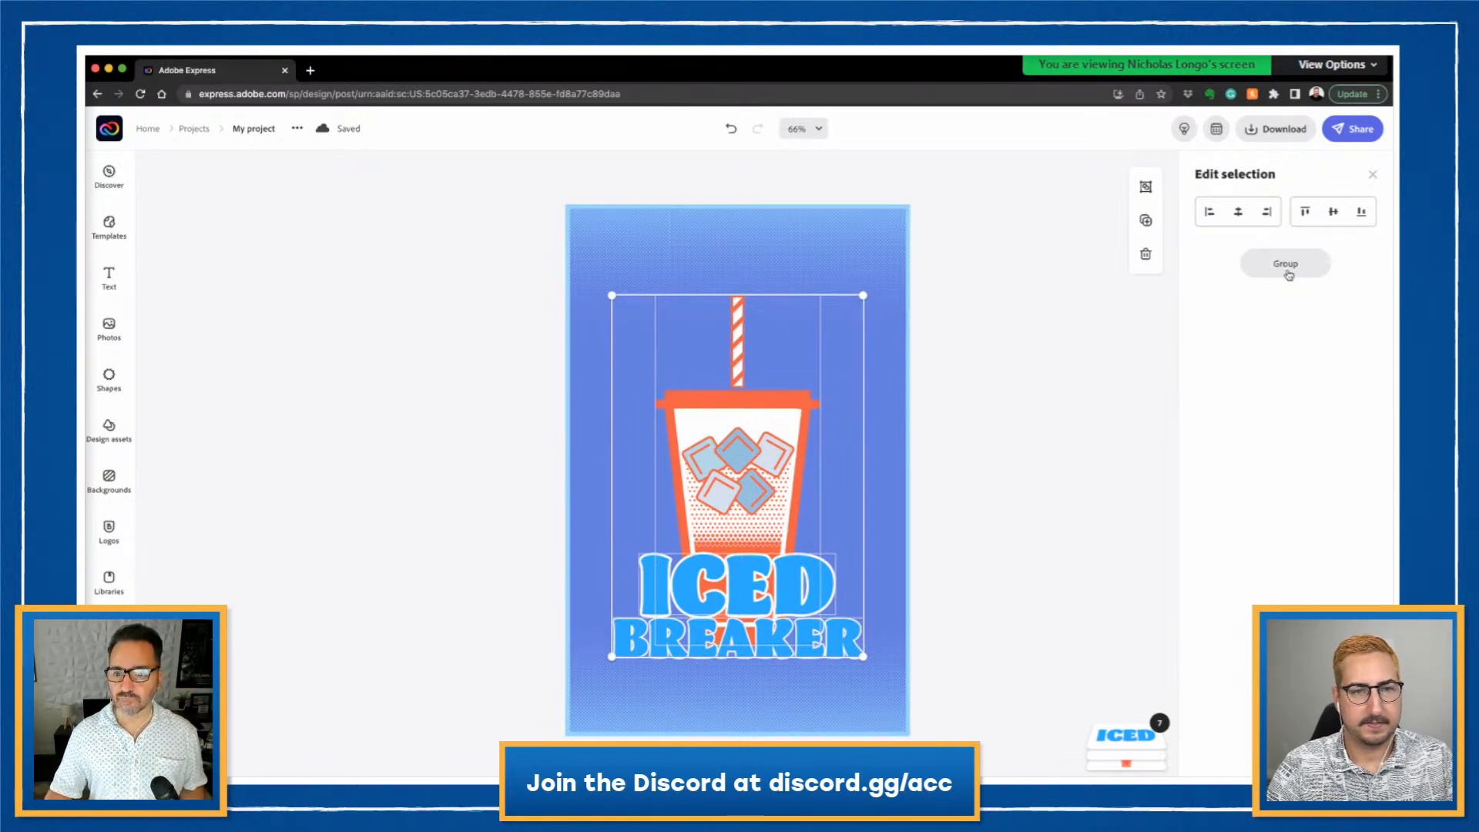
{"action": "left_click", "coordinate": [1287, 275]}
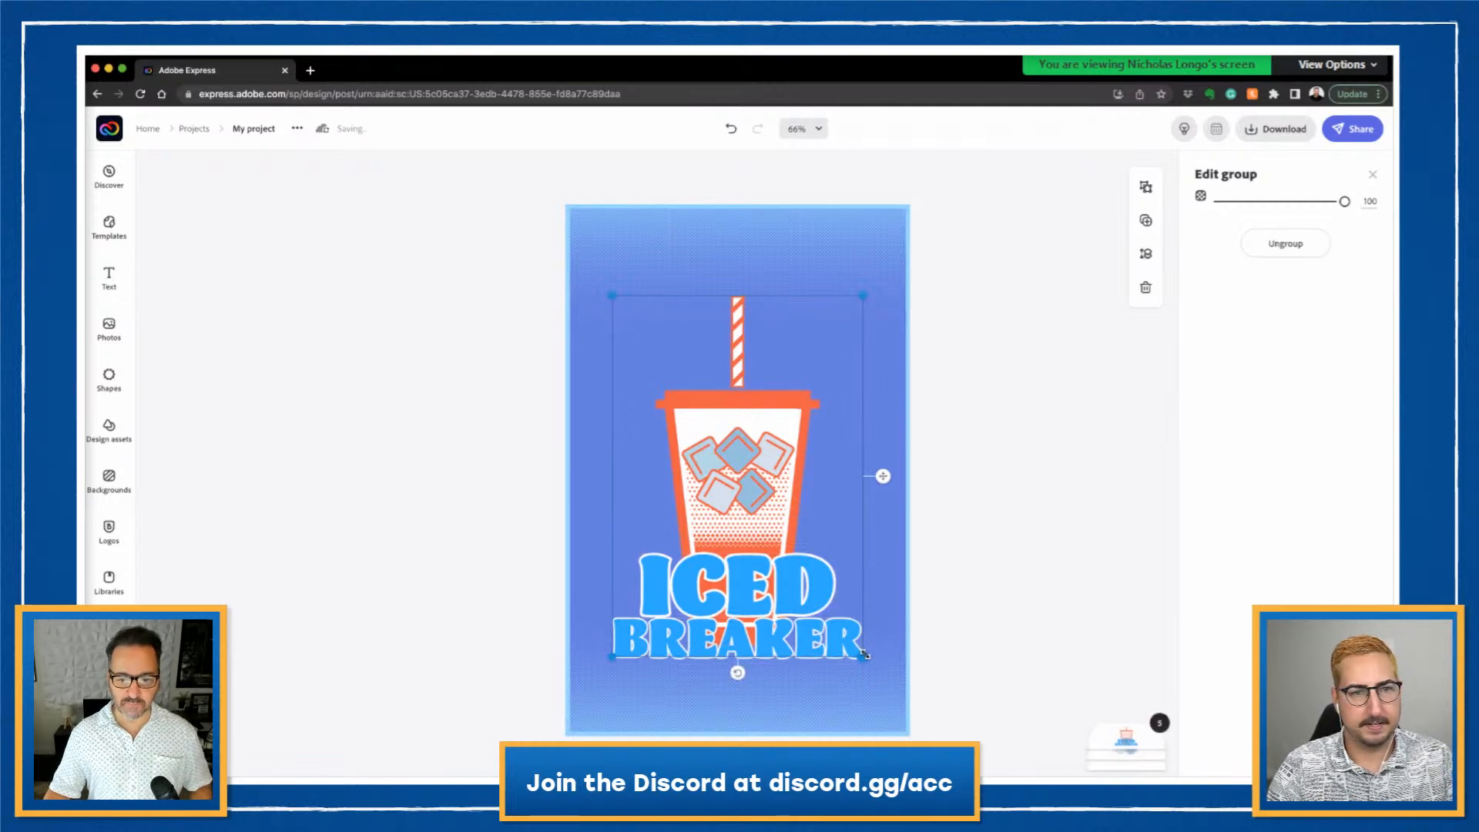
Step: Try to scale the grouped cup and title down toward its upper-left corner
{"action": "left_click_drag", "start_coordinate": [864, 653], "coordinate": [781, 514]}
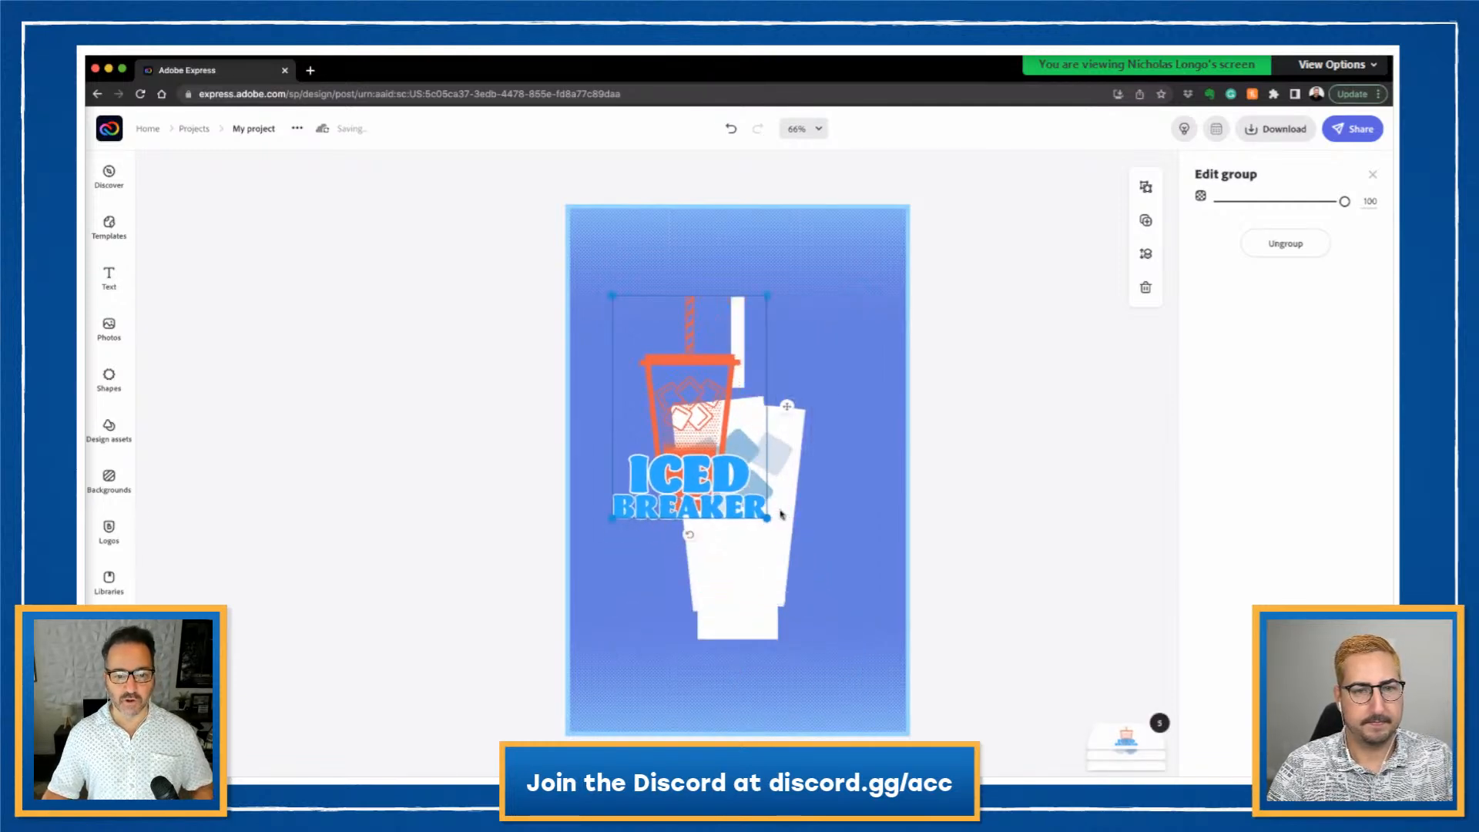
{"action": "key", "text": "super+z"}
{"action": "key", "text": "Escape"}
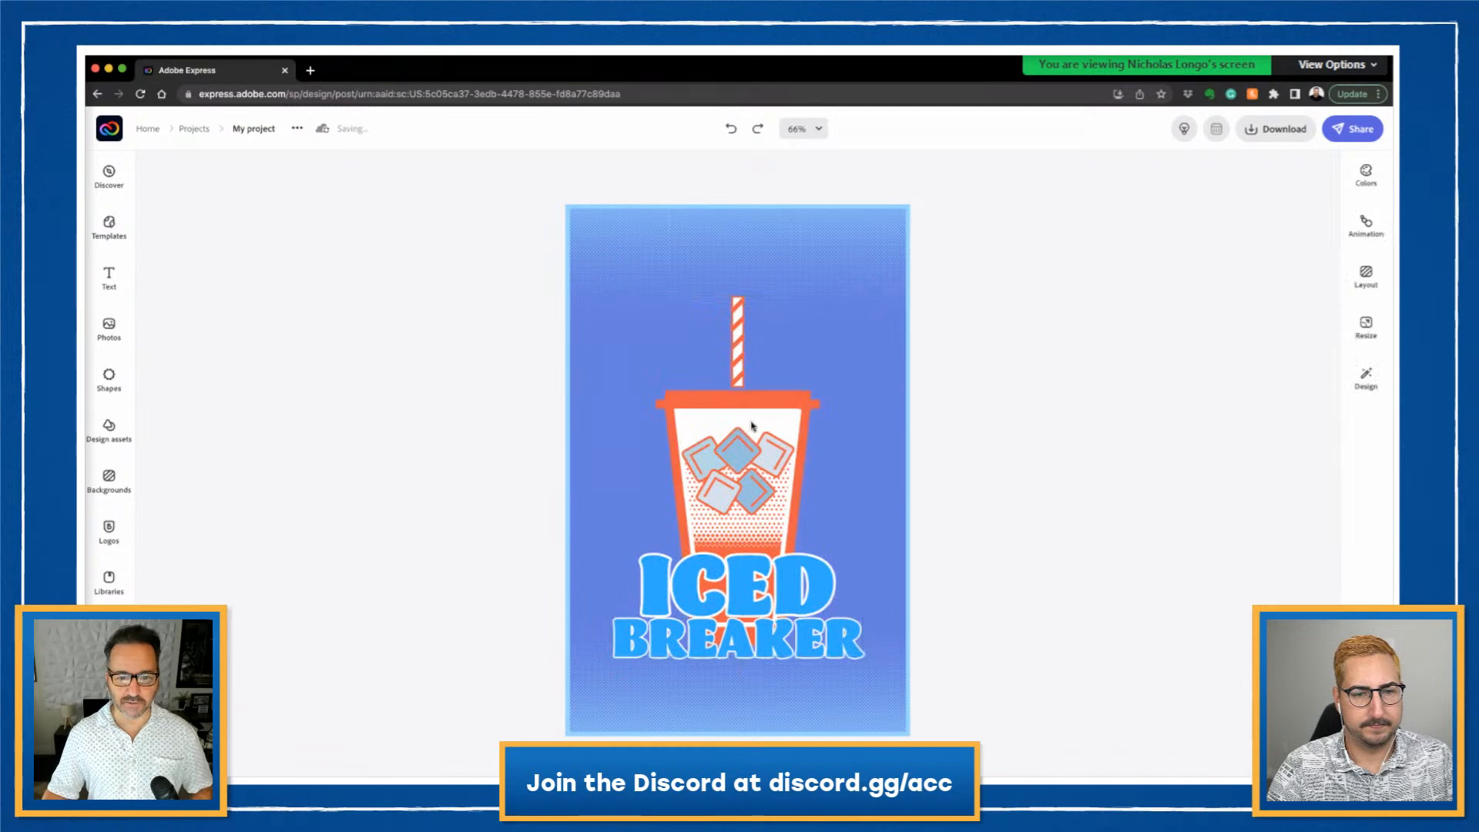
Step: Select the existing cup and title group together with the white and ice cube shapes behind it and group everything
{"action": "left_click", "coordinate": [751, 425]}
{"action": "left_click_drag", "start_coordinate": [970, 410], "coordinate": [761, 473]}
{"action": "left_click", "coordinate": [874, 213], "text": "shift"}
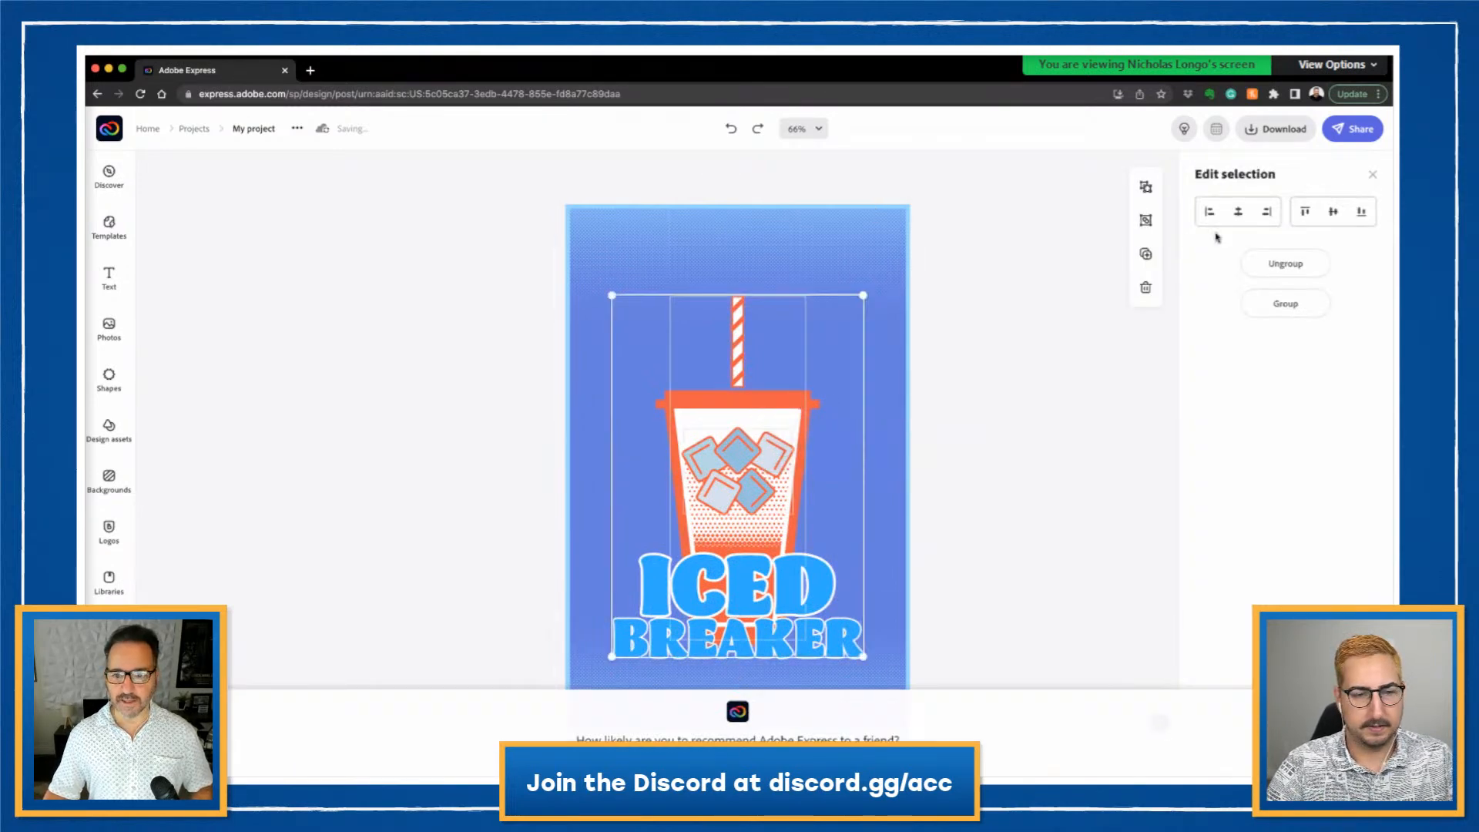
{"action": "left_click", "coordinate": [1281, 312]}
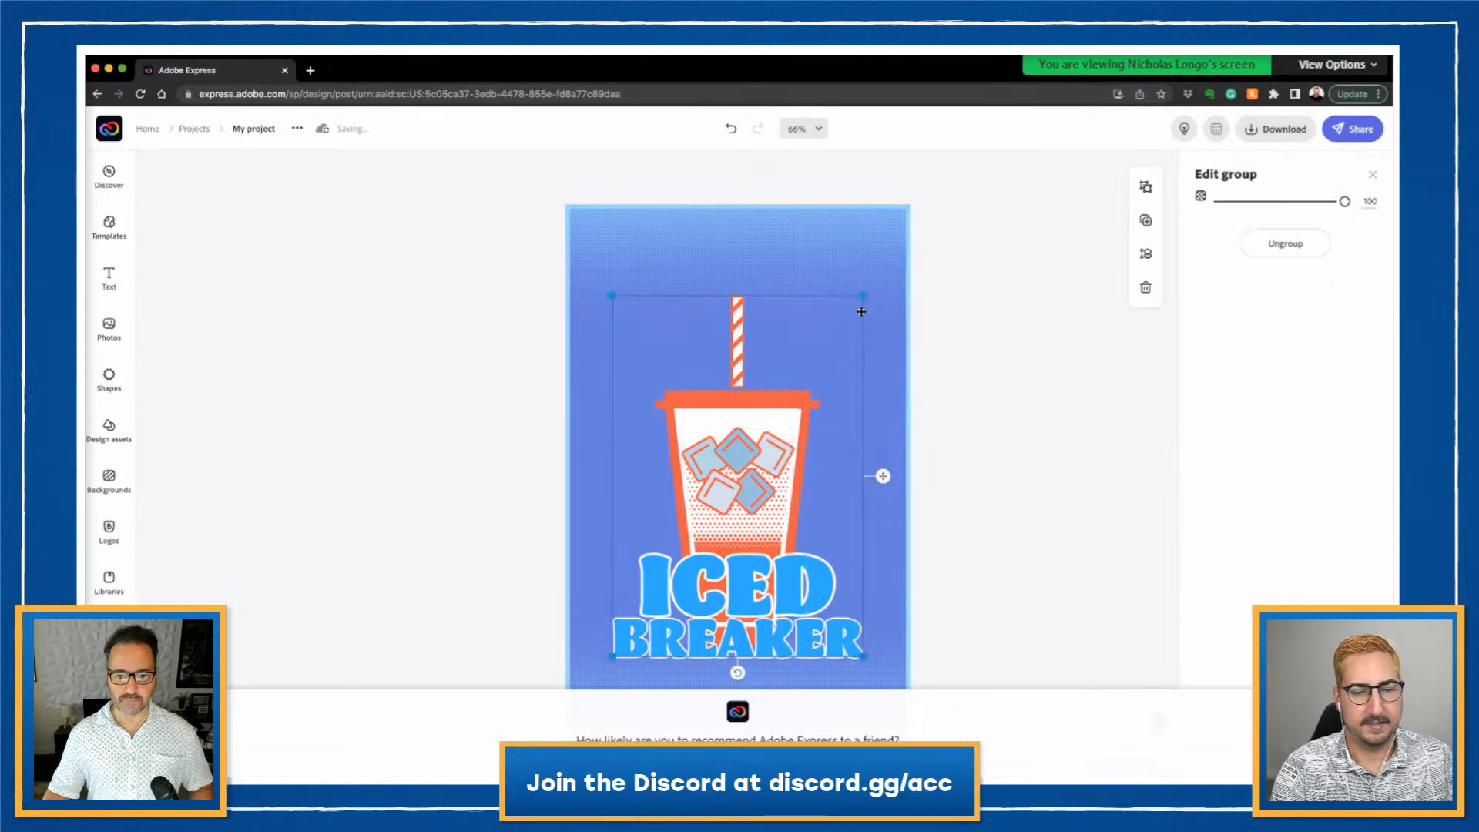
Step: Shrink the combined cup and title group to a little over half its size and centre it near the flyer's upper edge
{"action": "left_click_drag", "start_coordinate": [863, 296], "coordinate": [756, 454]}
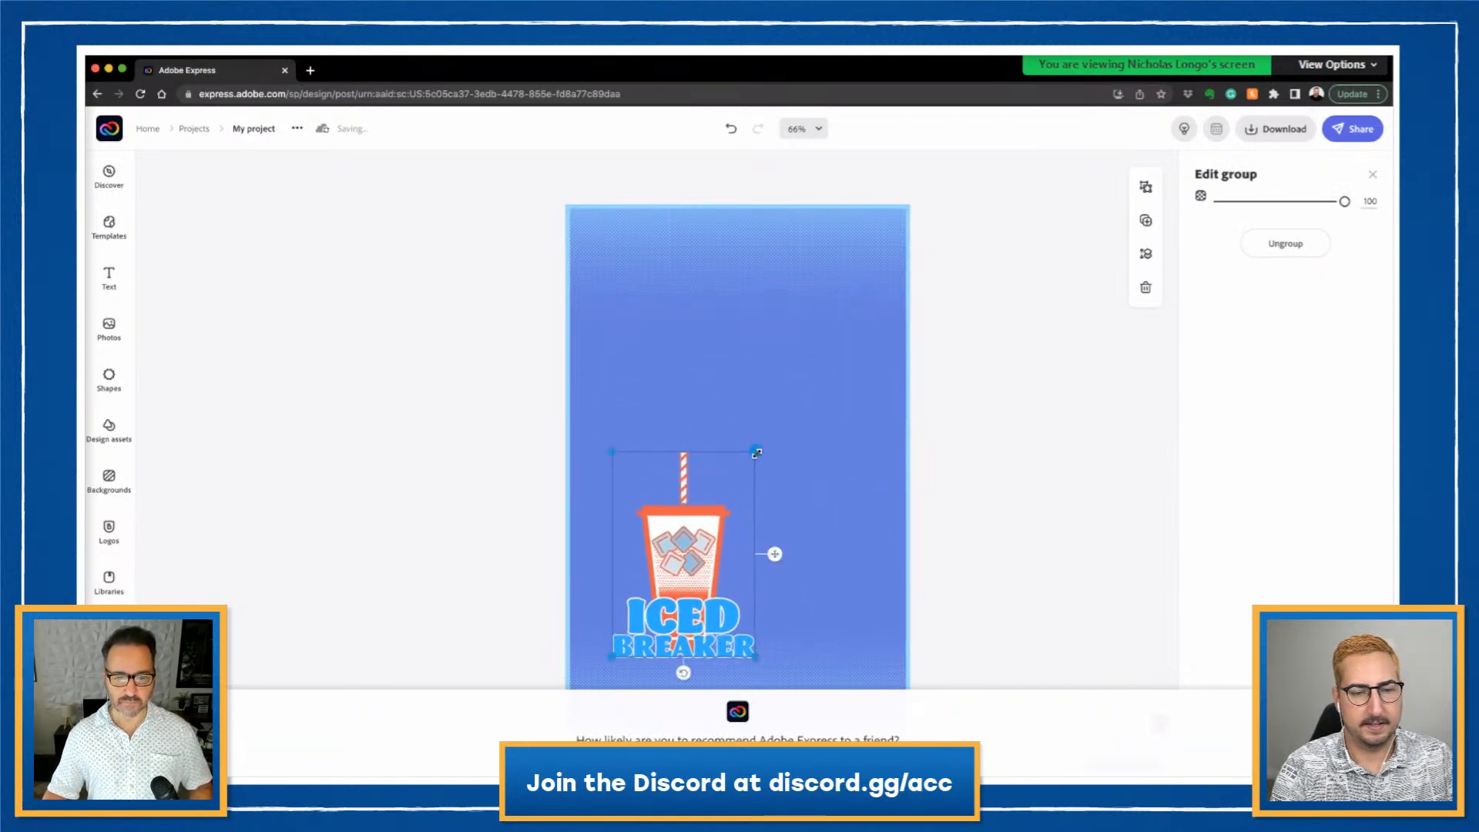
{"action": "left_click_drag", "start_coordinate": [685, 541], "coordinate": [735, 313]}
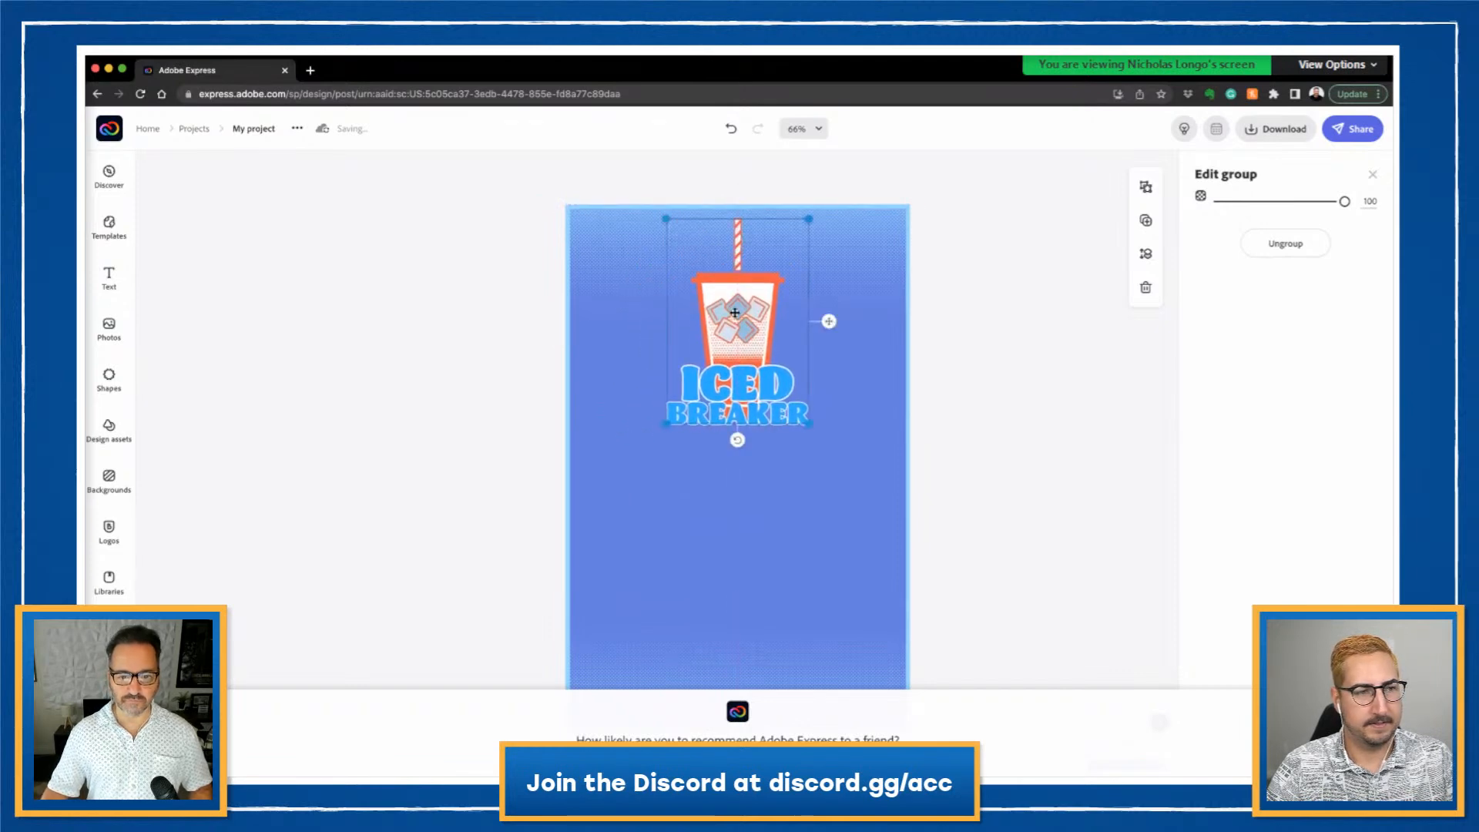
{"action": "left_click", "coordinate": [978, 441]}
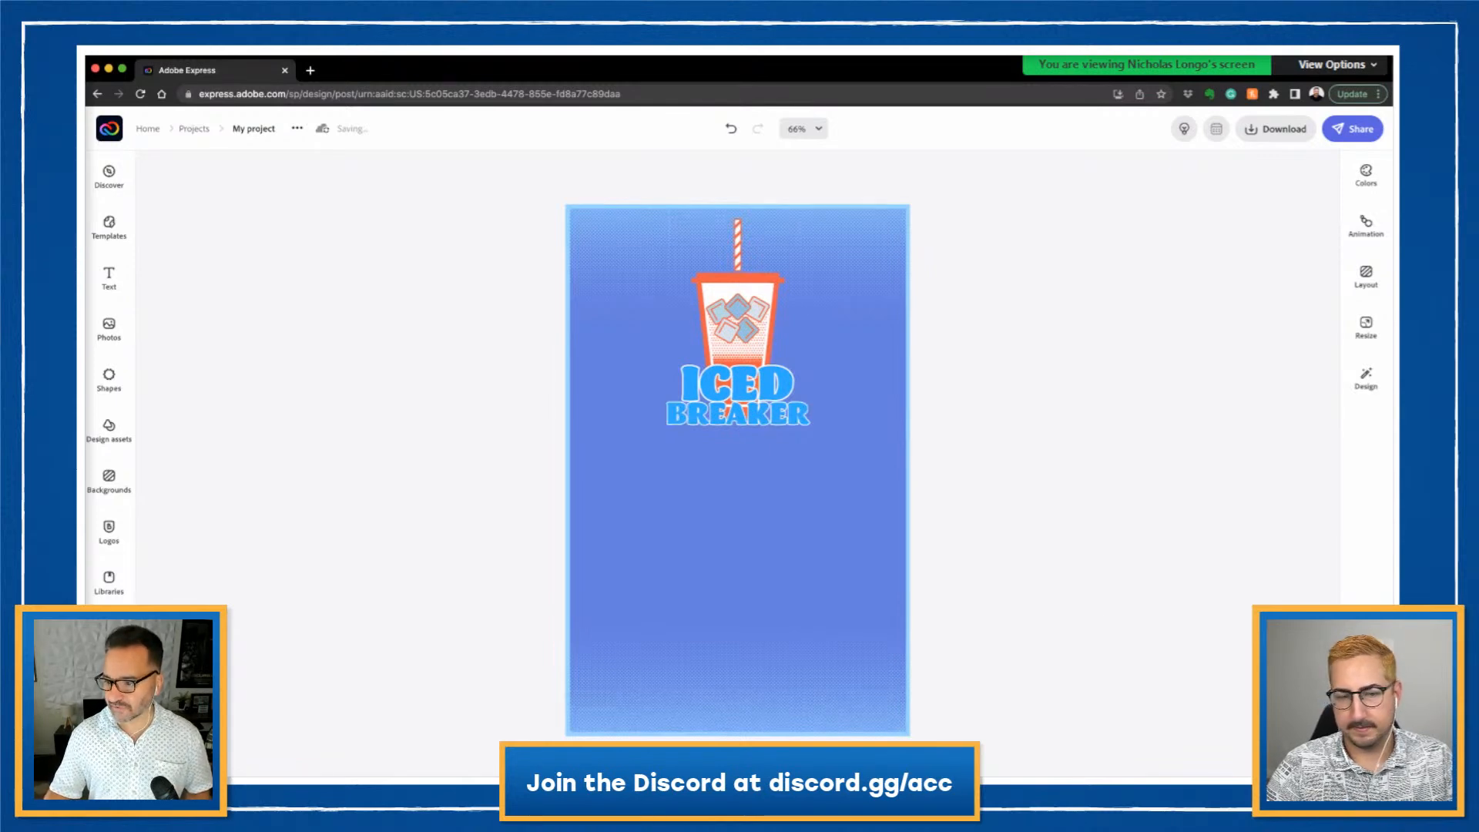
{"action": "key", "text": "super+Tab"}
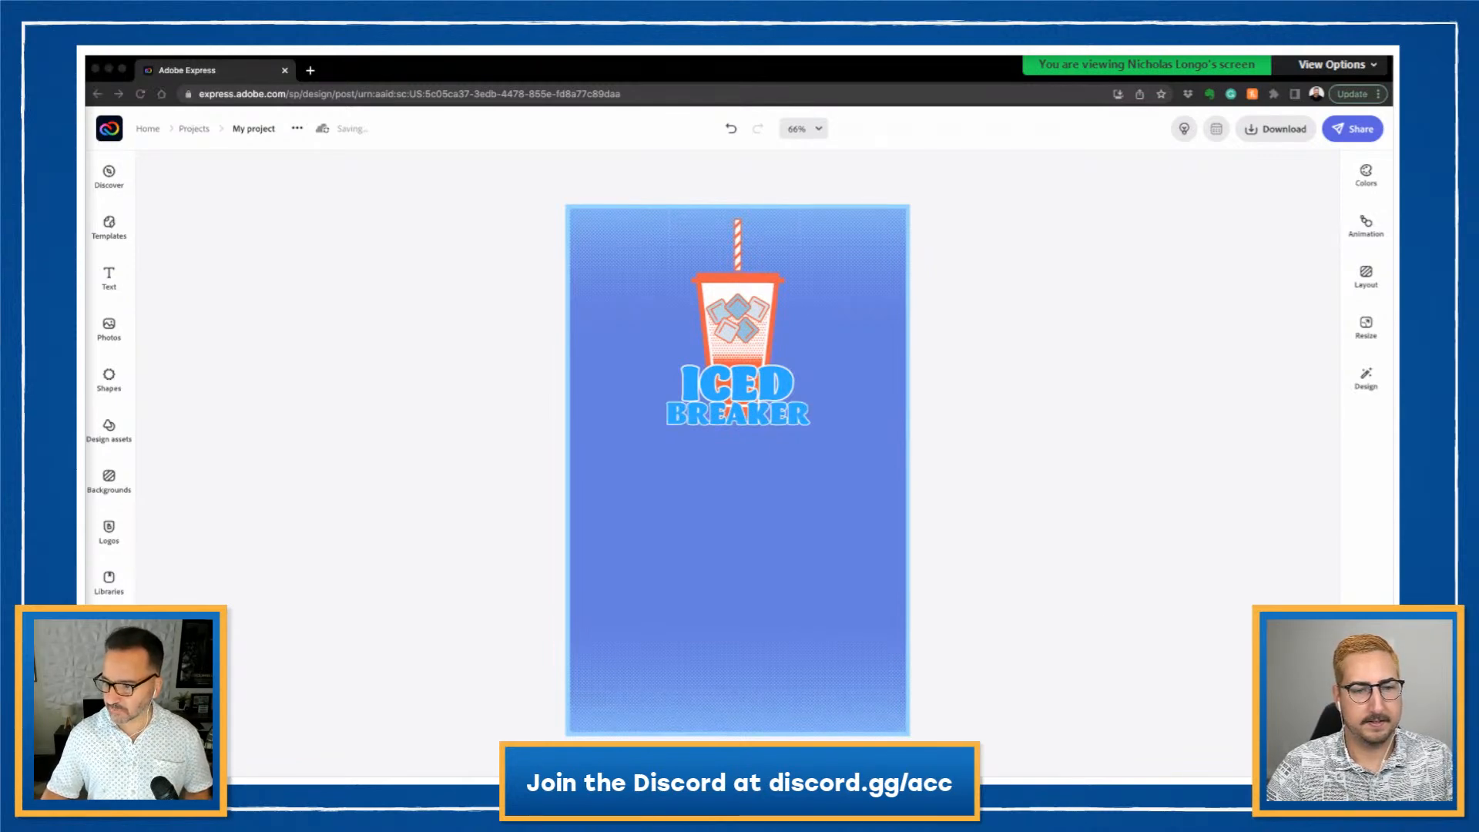
{"action": "left_click", "coordinate": [1244, 252]}
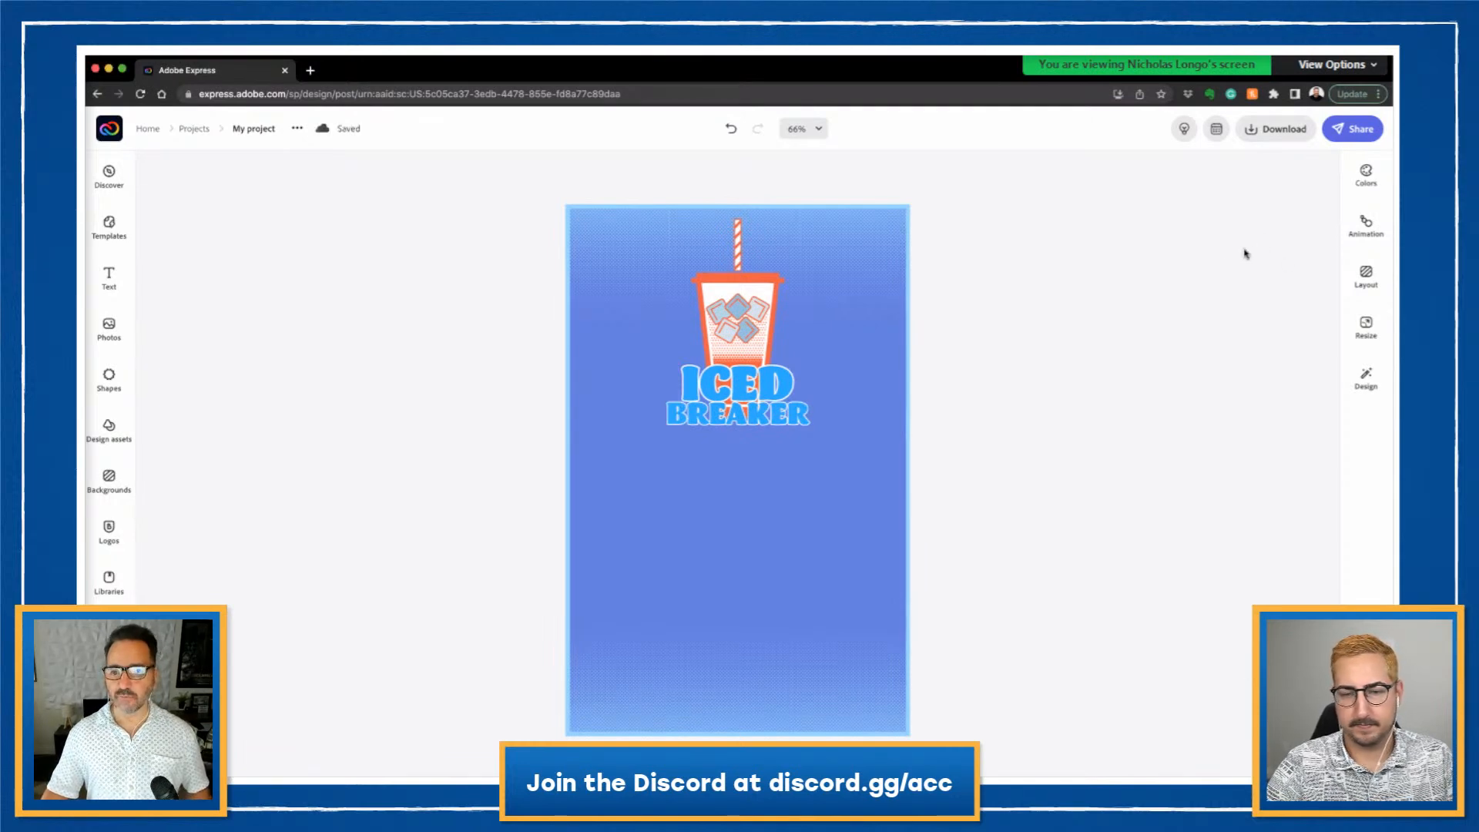
Step: Browse the text templates down to the Lists category and add the To-do list design with checkboxes to the flyer
{"action": "left_click", "coordinate": [107, 283]}
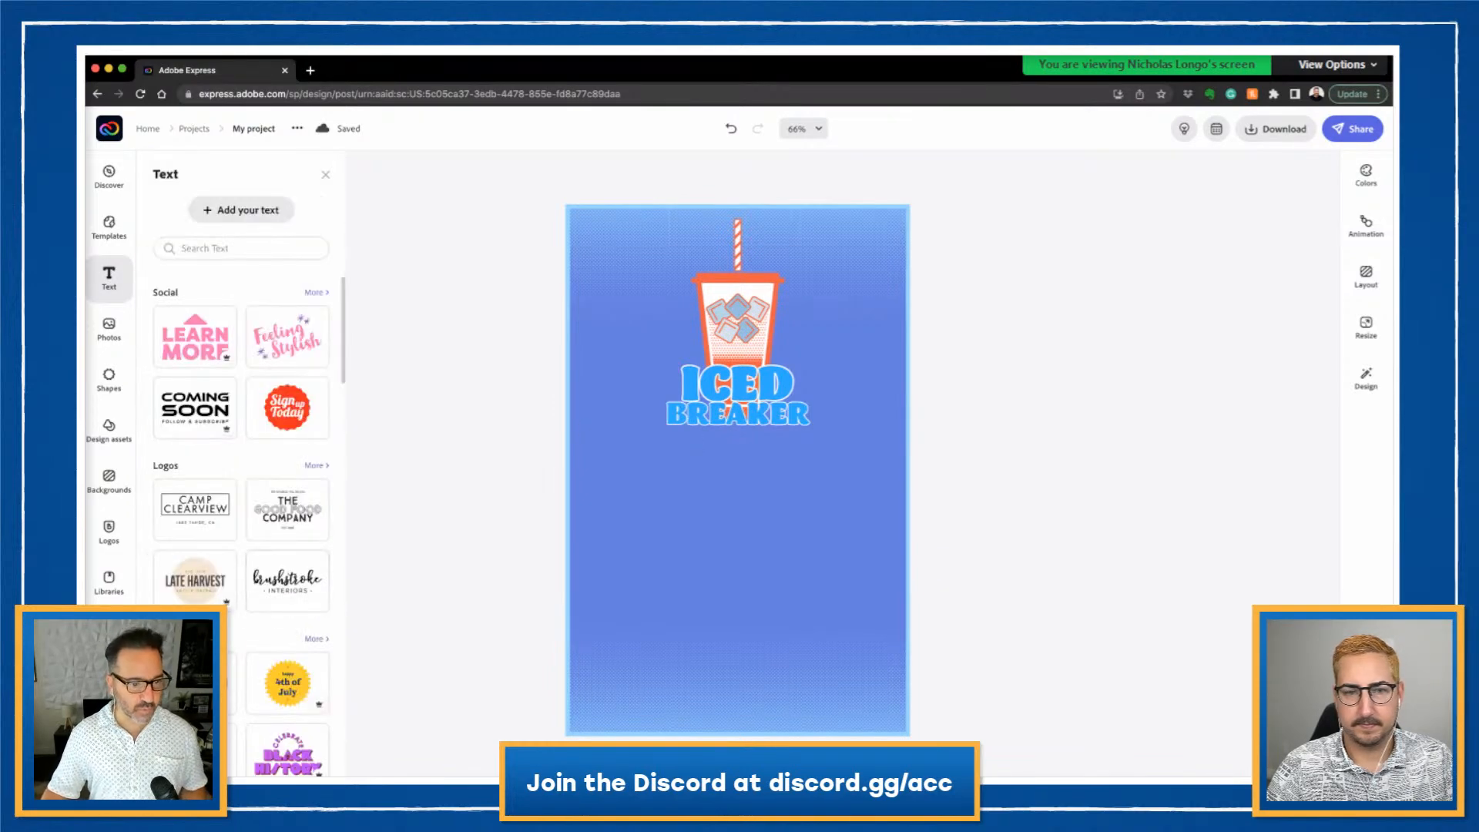
{"action": "scroll", "coordinate": [149, 702], "scroll_direction": "down", "scroll_amount": 10}
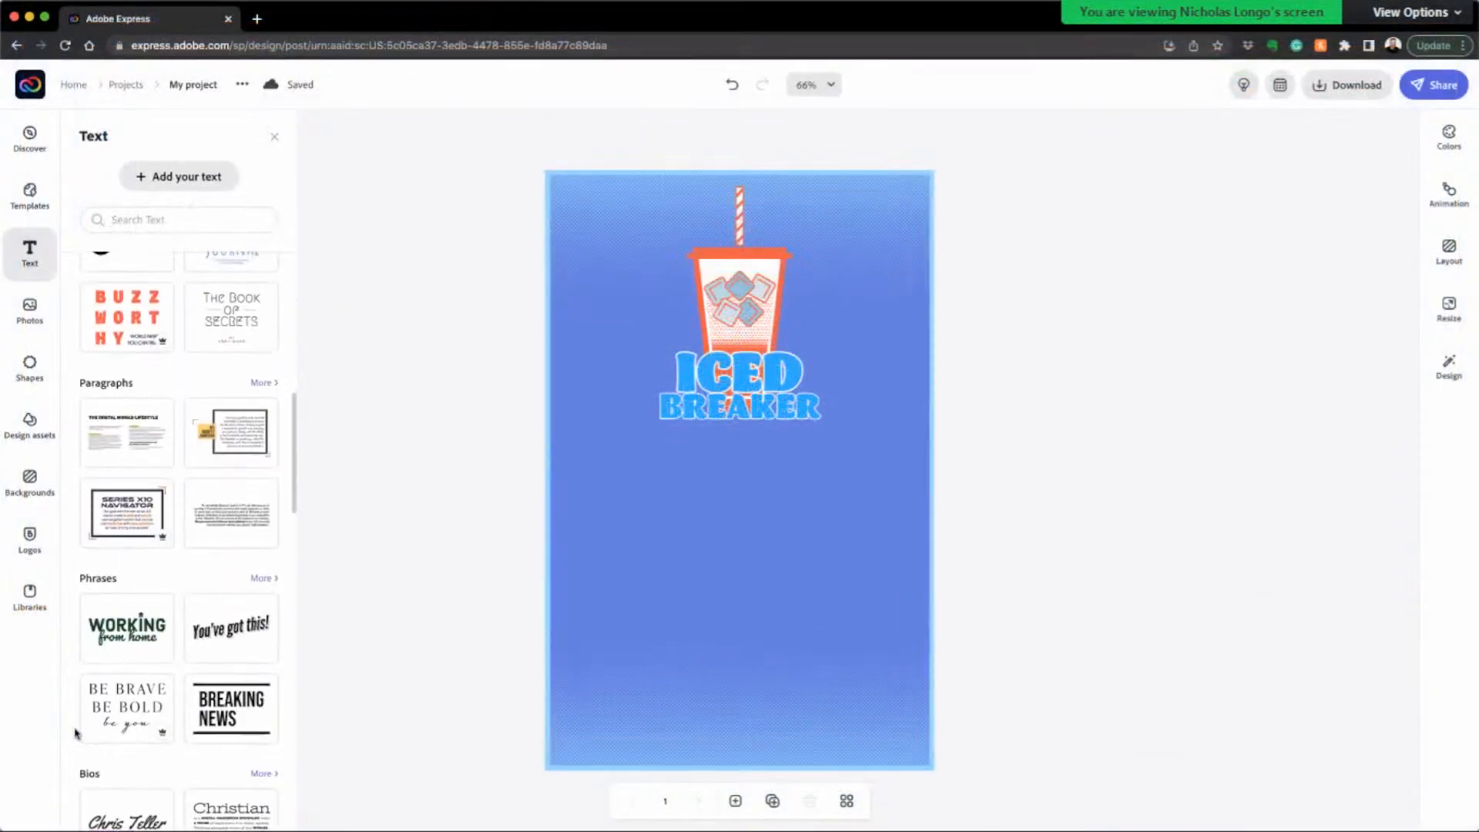
{"action": "scroll", "coordinate": [76, 731], "scroll_direction": "down", "scroll_amount": 3}
{"action": "scroll", "coordinate": [204, 396], "scroll_direction": "up", "scroll_amount": 2}
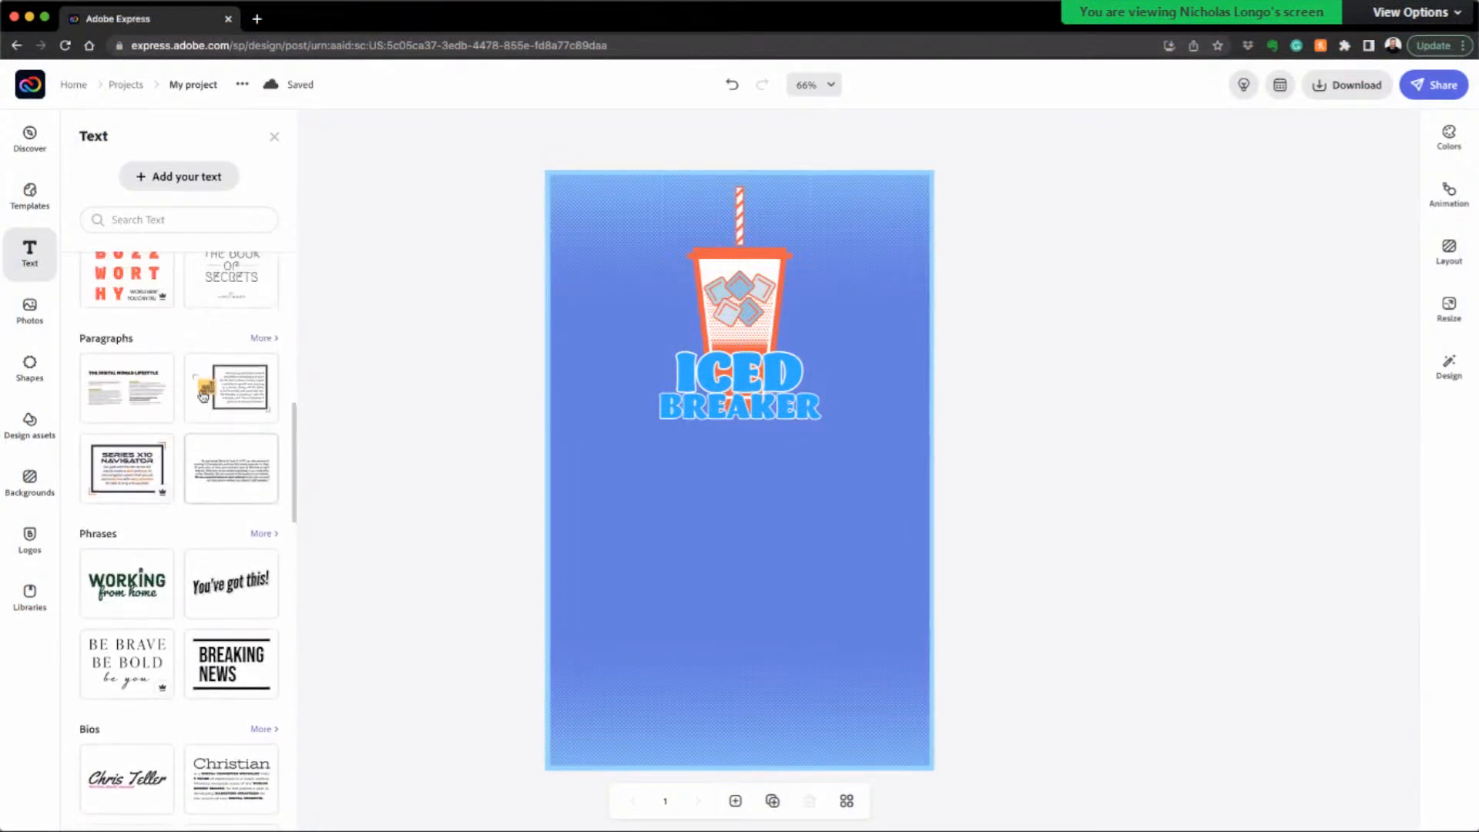
{"action": "scroll", "coordinate": [203, 396], "scroll_direction": "down", "scroll_amount": 12}
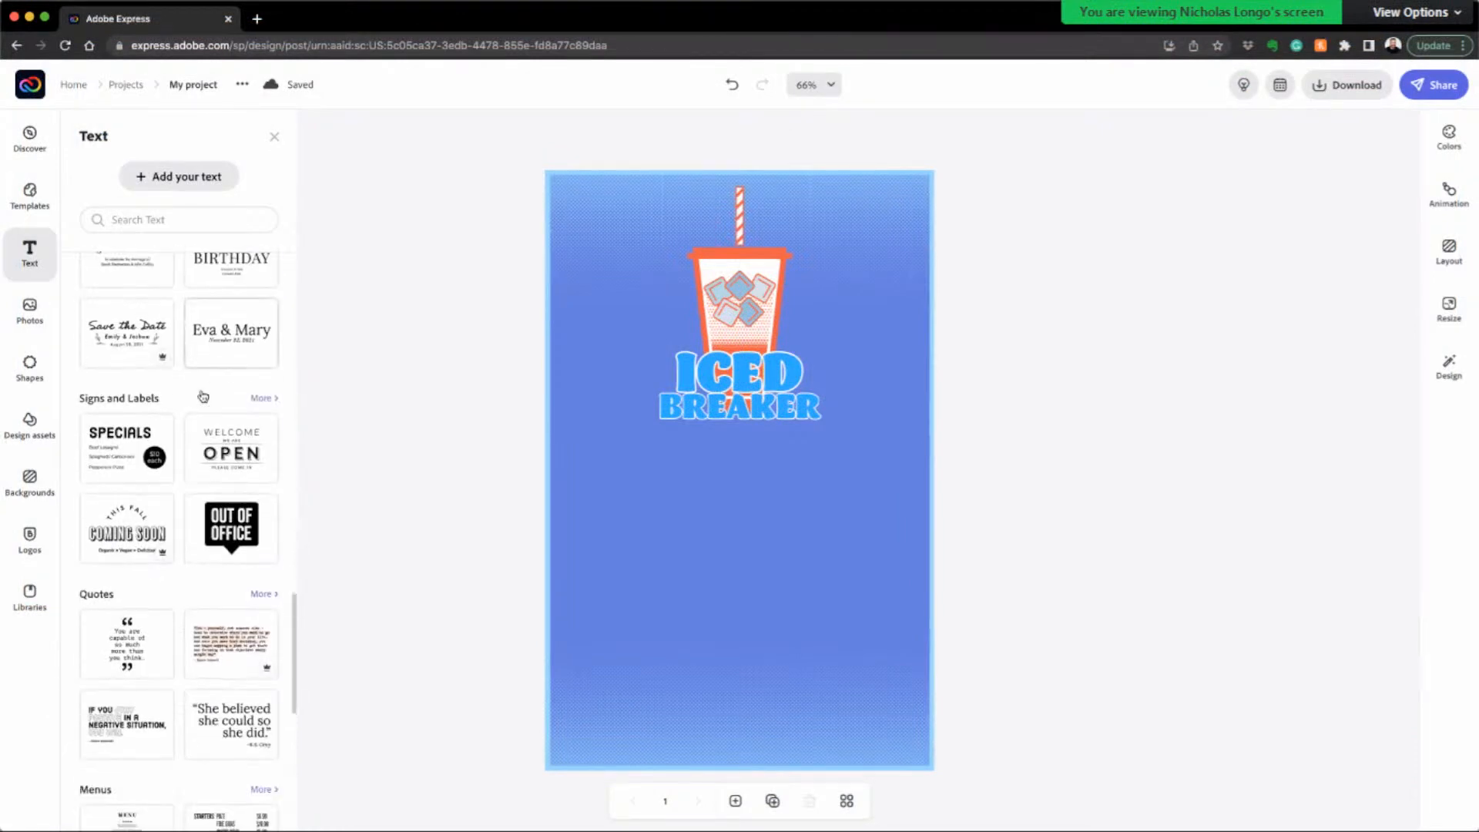
{"action": "scroll", "coordinate": [204, 395], "scroll_direction": "down", "scroll_amount": 7}
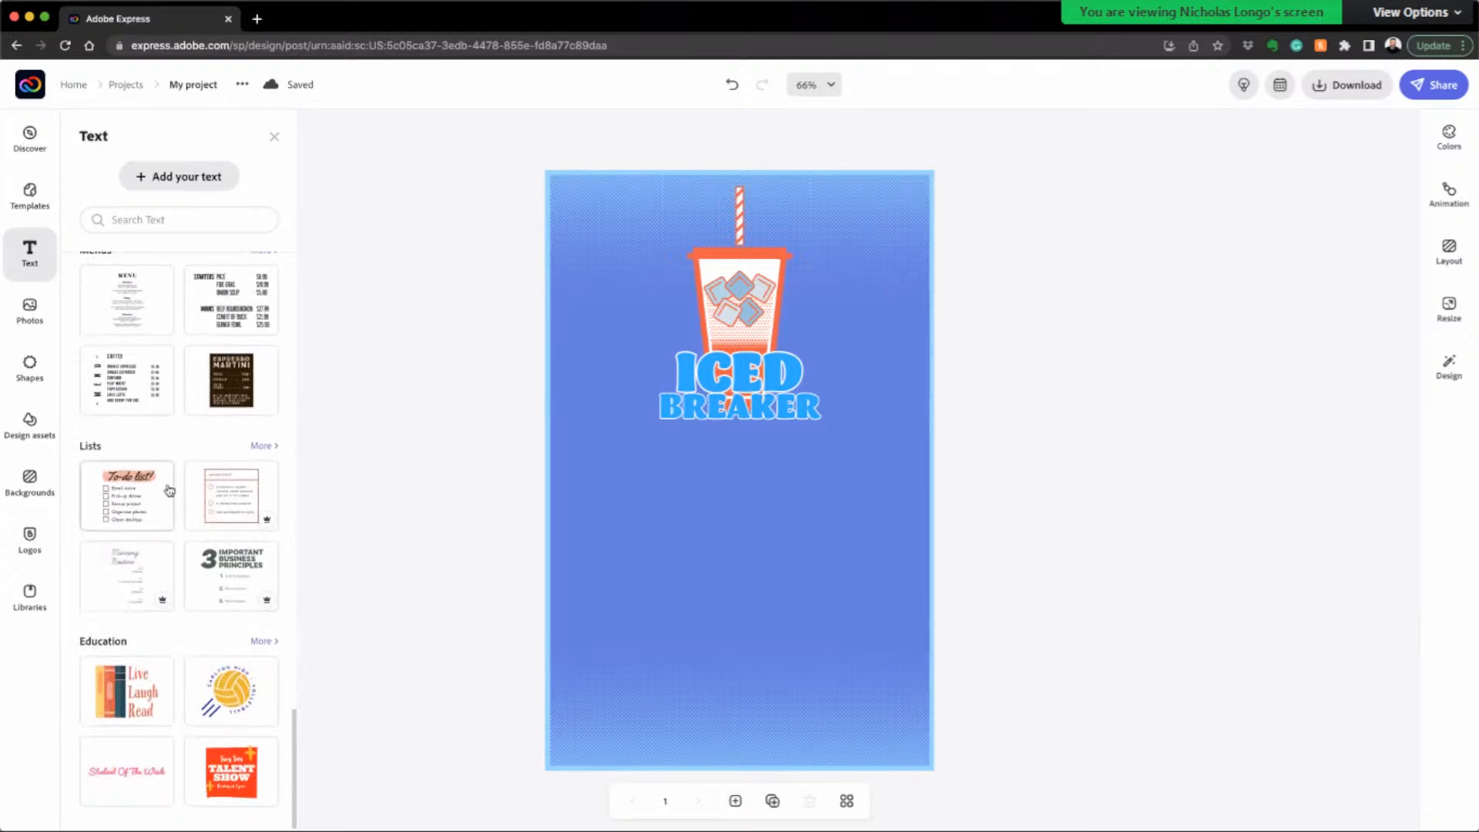
{"action": "scroll", "coordinate": [117, 571], "scroll_direction": "down", "scroll_amount": 1}
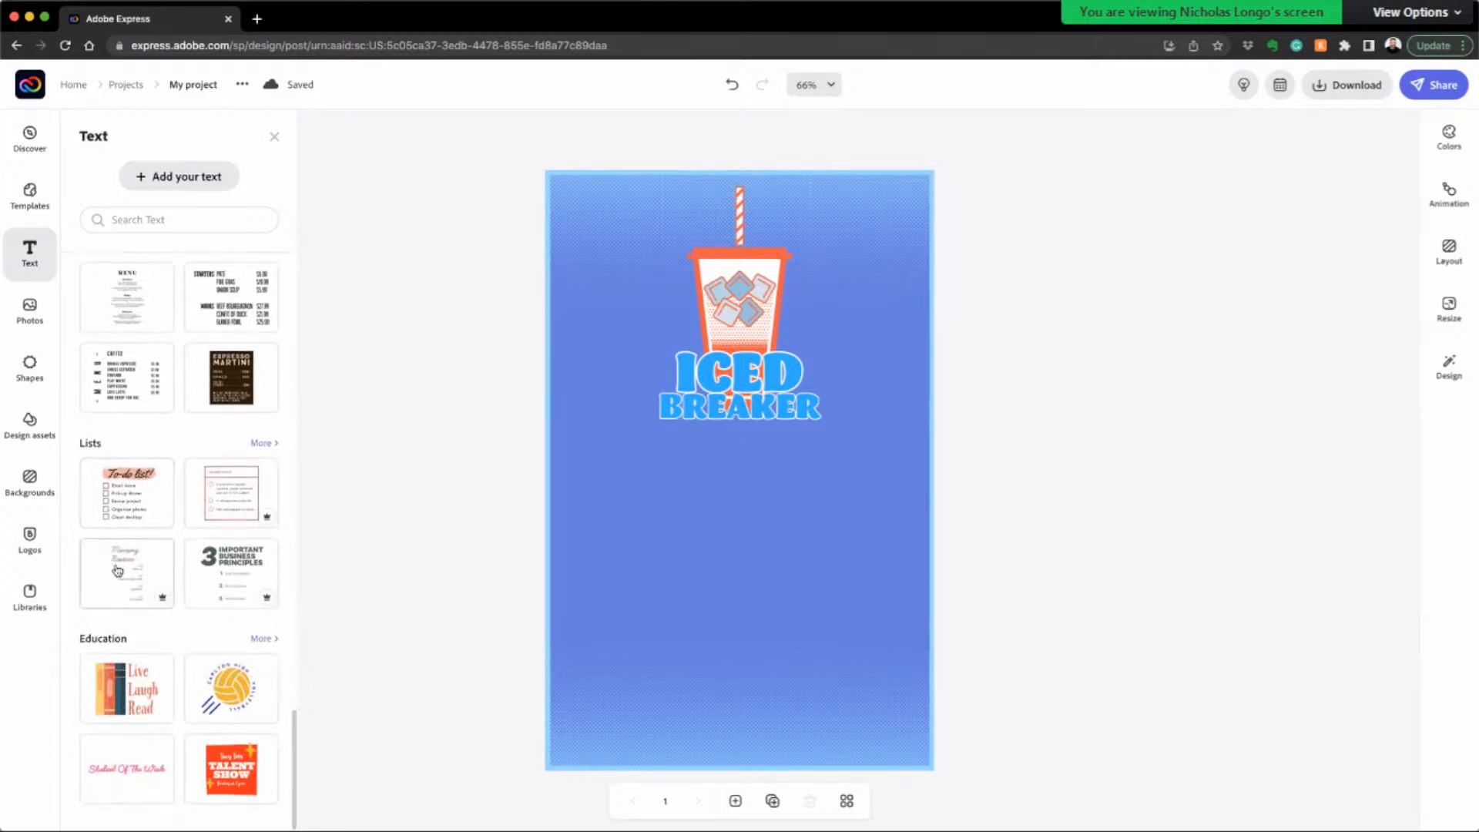
{"action": "double_click", "coordinate": [124, 507]}
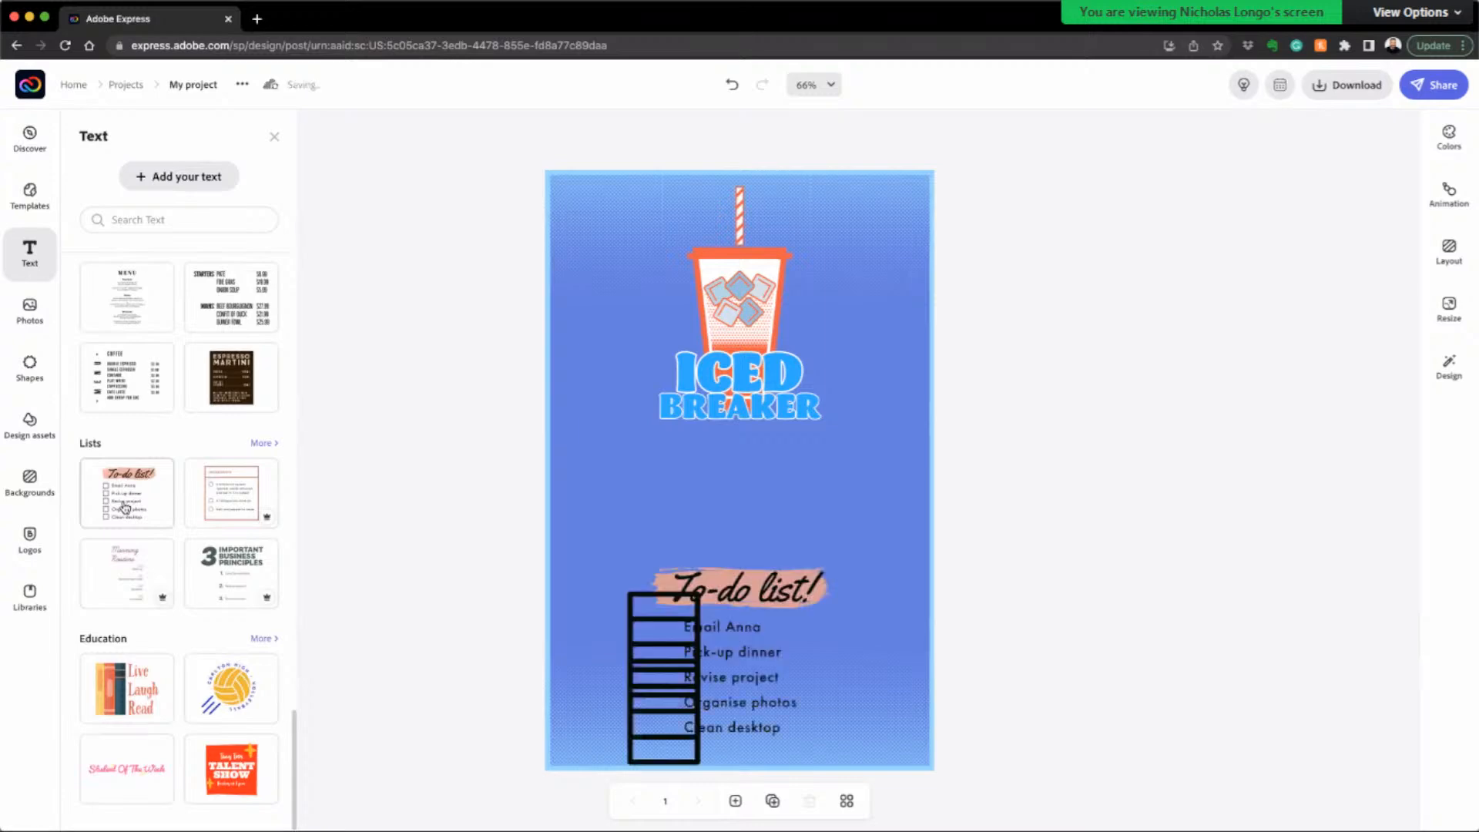
Step: Delete the lower duplicate to-do list with its brush stroke and move the remaining list text below the Iced Breaker title
{"action": "left_click", "coordinate": [729, 625]}
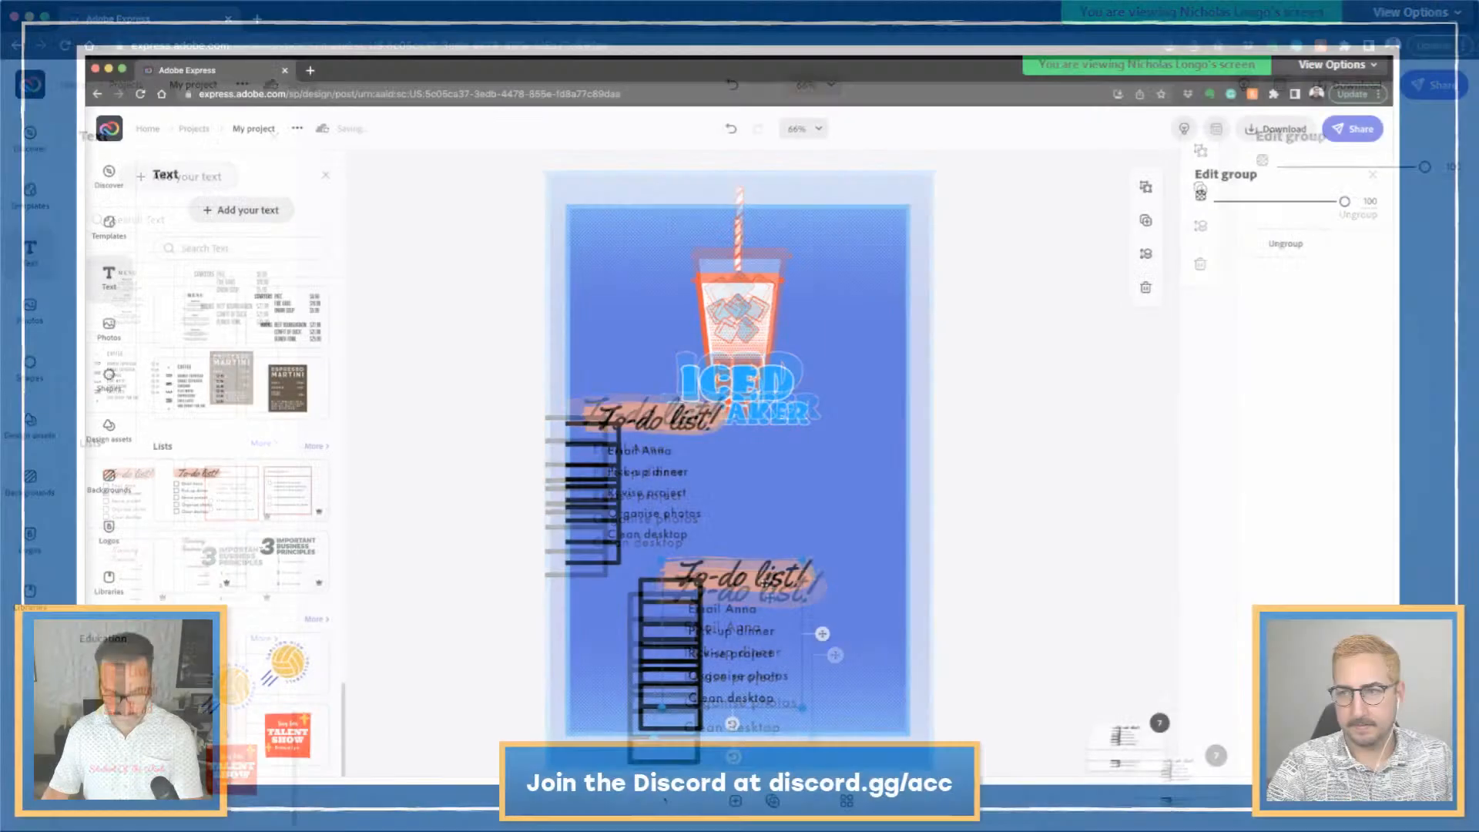
{"action": "key", "text": "Delete"}
{"action": "left_click", "coordinate": [728, 587]}
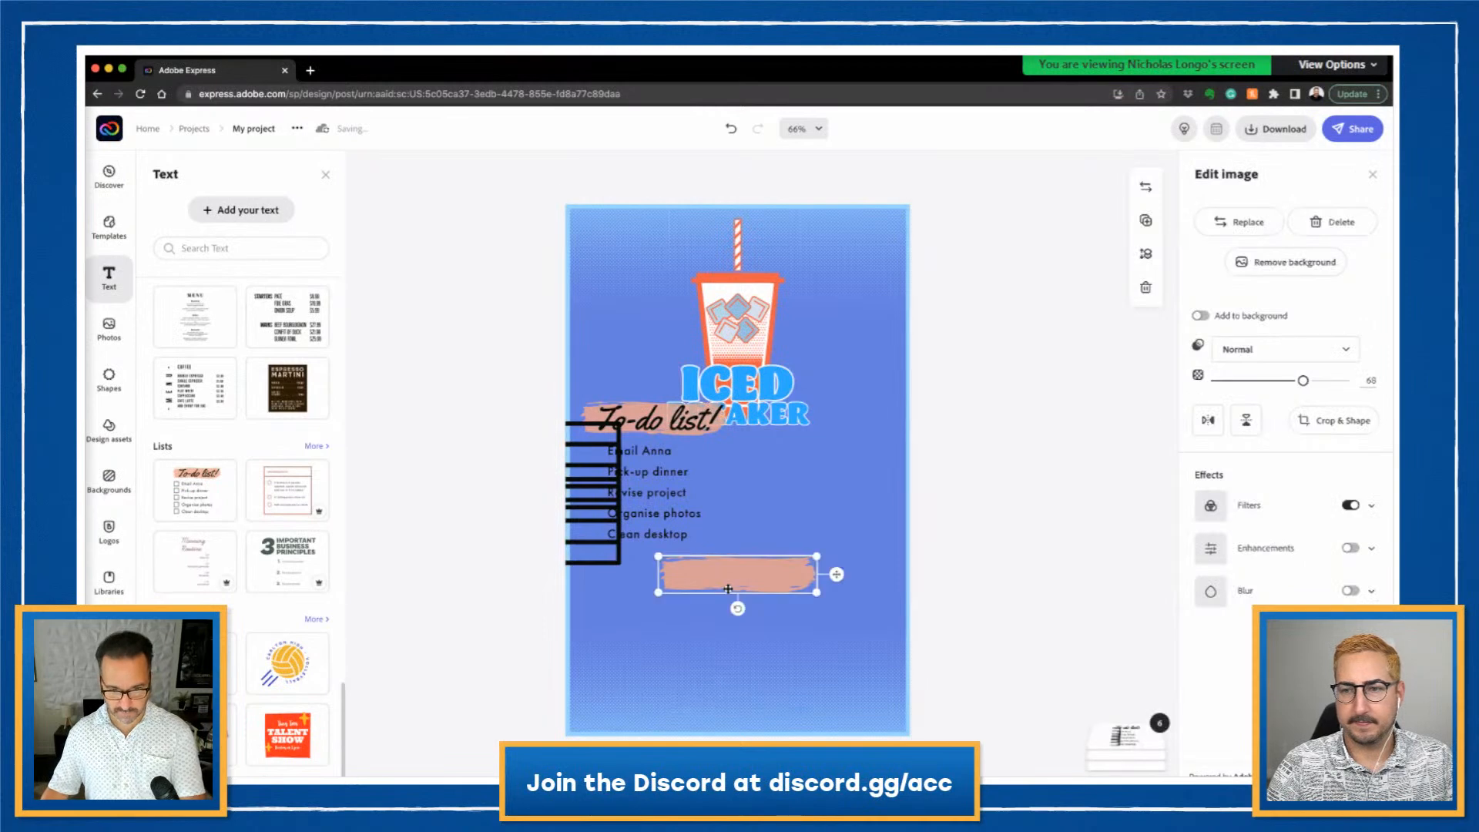
{"action": "key", "text": "Delete"}
{"action": "left_click", "coordinate": [650, 416]}
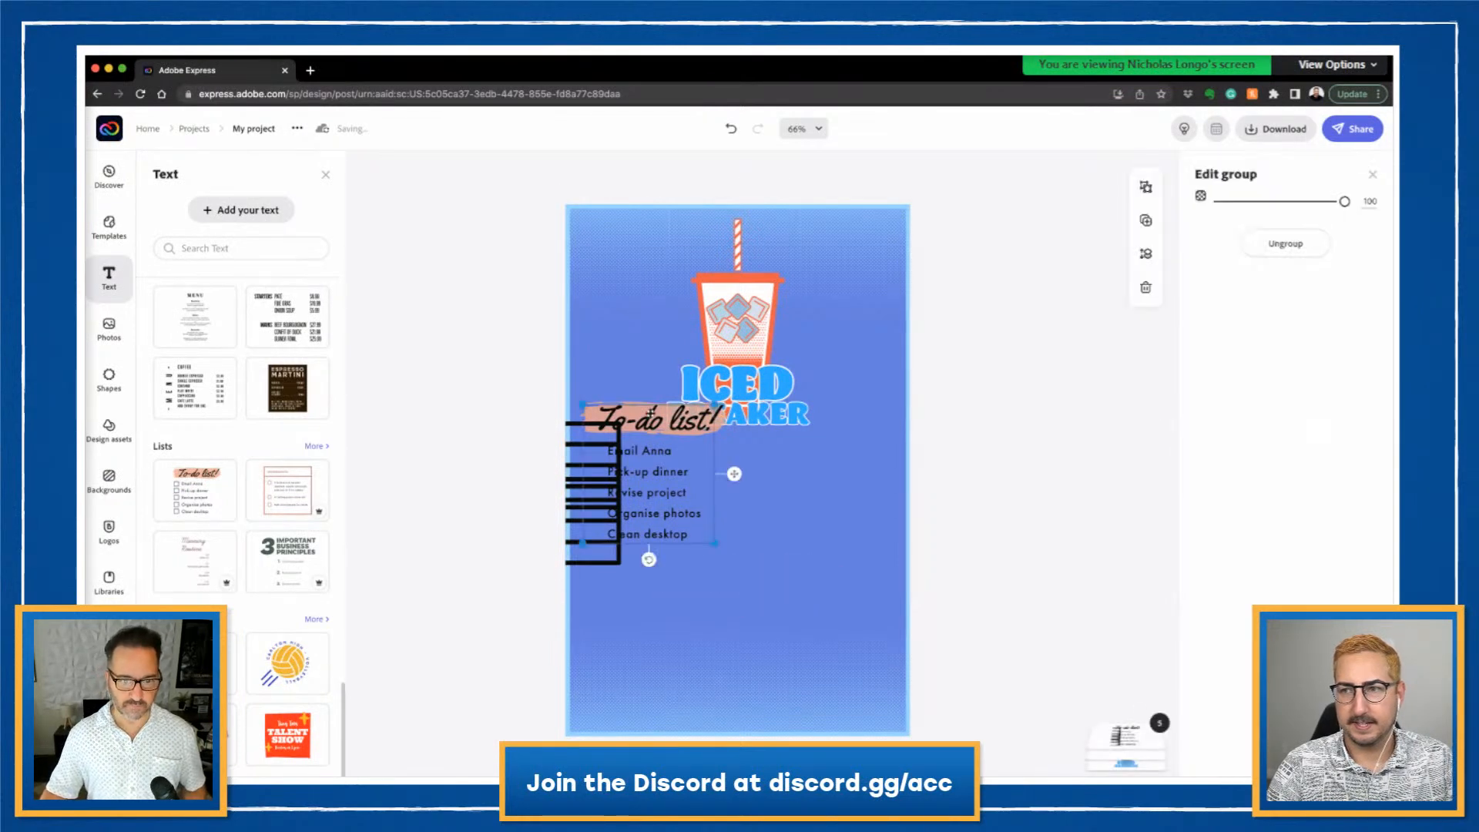
{"action": "left_click_drag", "start_coordinate": [651, 416], "coordinate": [735, 495]}
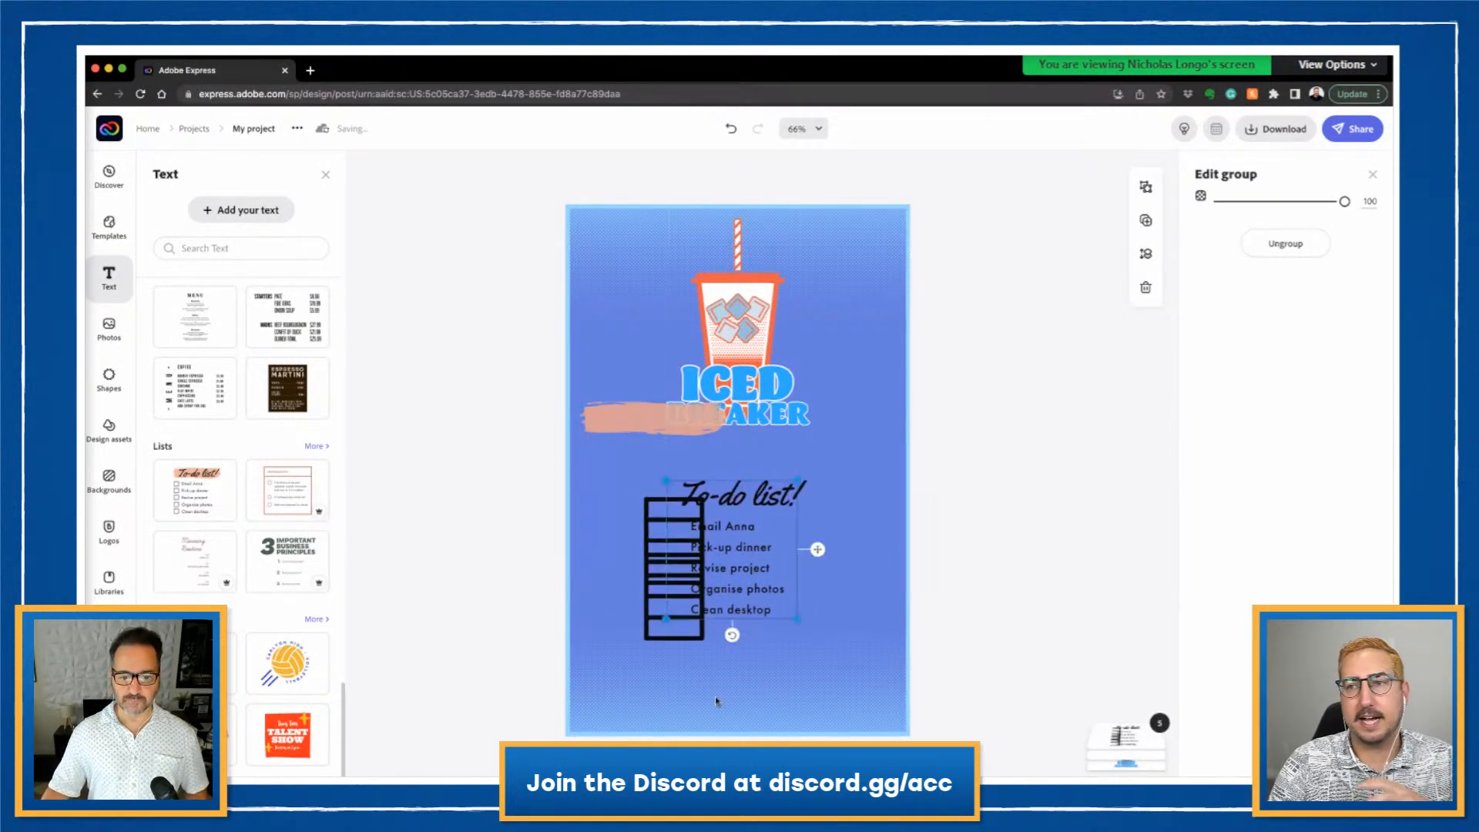
Step: Enlarge the to-do list group to fill the space below the Iced Breaker title and ungroup it
{"action": "left_click_drag", "start_coordinate": [798, 619], "coordinate": [884, 709]}
{"action": "left_click_drag", "start_coordinate": [758, 575], "coordinate": [741, 549]}
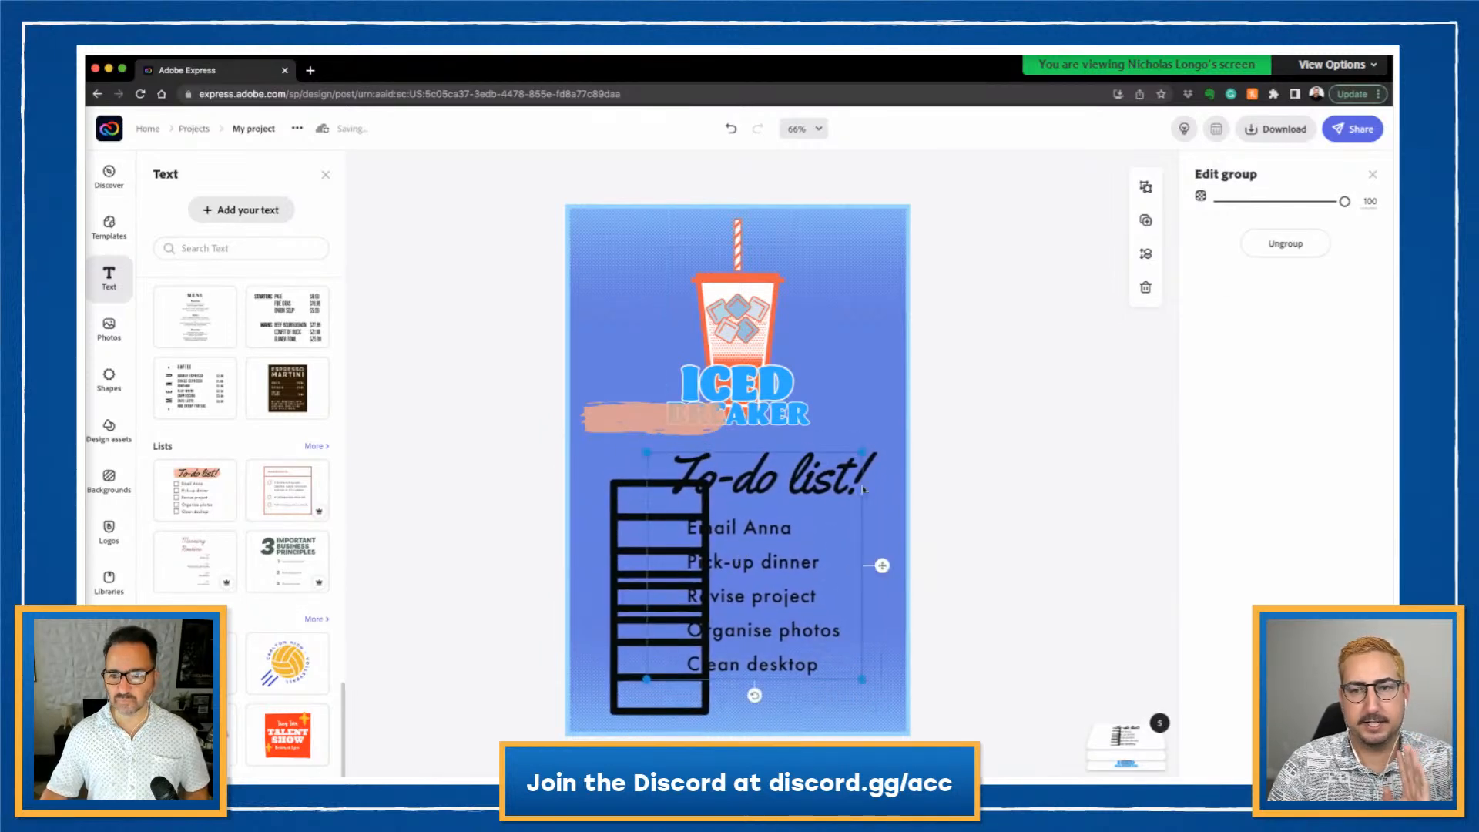
{"action": "left_click", "coordinate": [1285, 244]}
{"action": "left_click", "coordinate": [489, 617]}
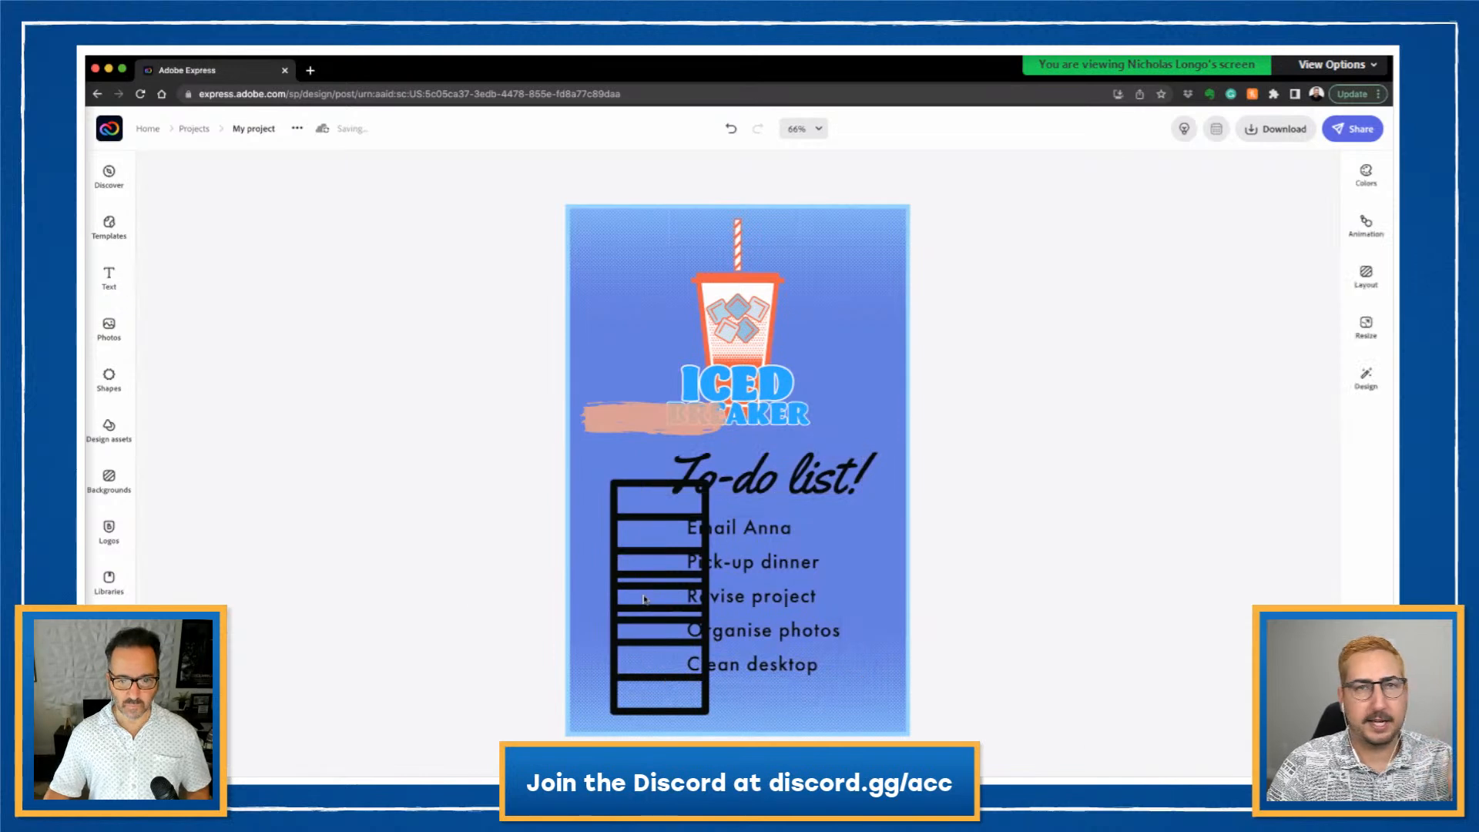
Step: Delete the uppermost checkbox shape beside the "To-do list!" heading
{"action": "left_click", "coordinate": [653, 670]}
{"action": "left_click", "coordinate": [625, 714]}
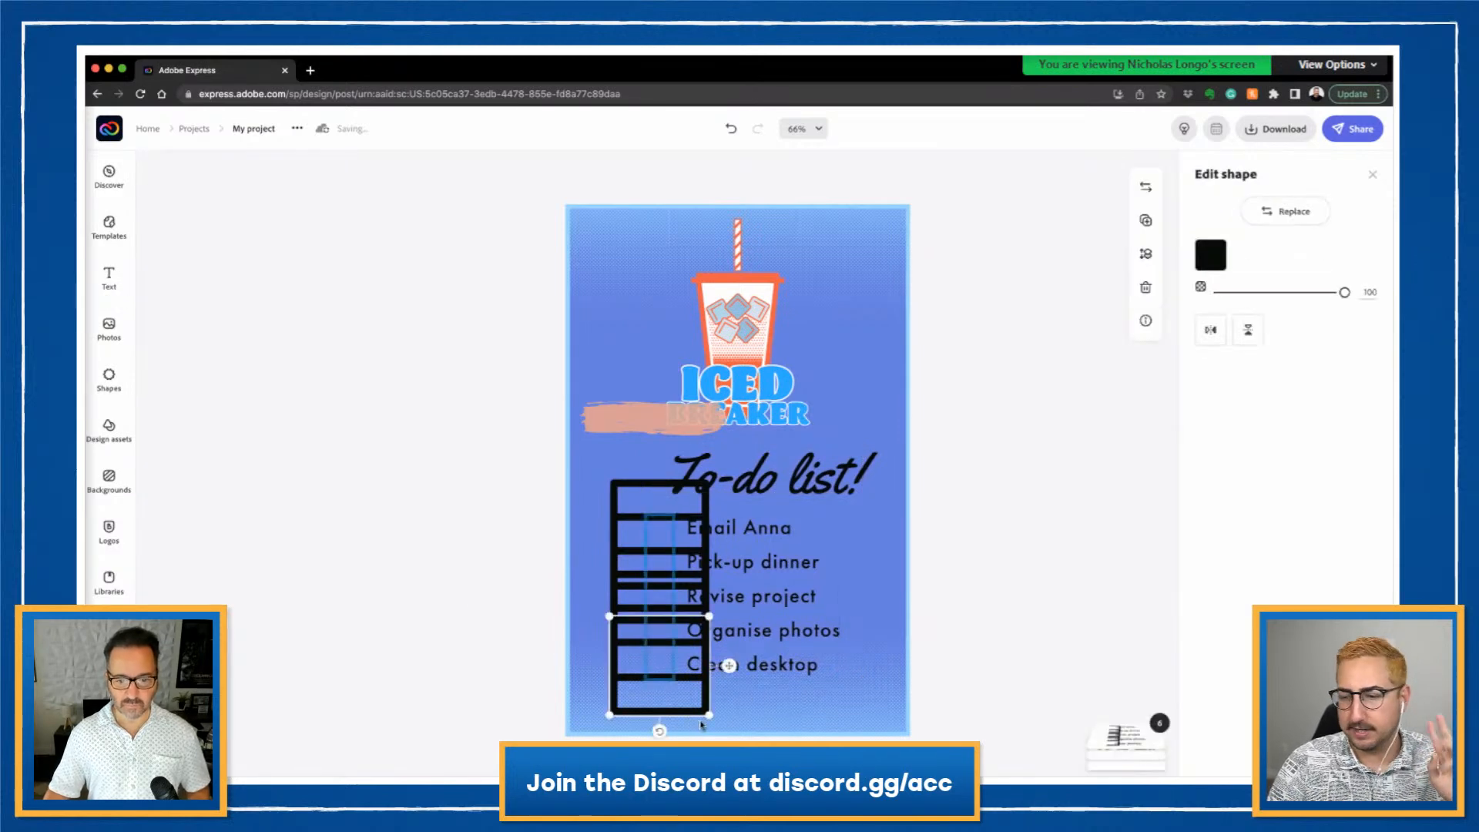
{"action": "left_click", "coordinate": [617, 488]}
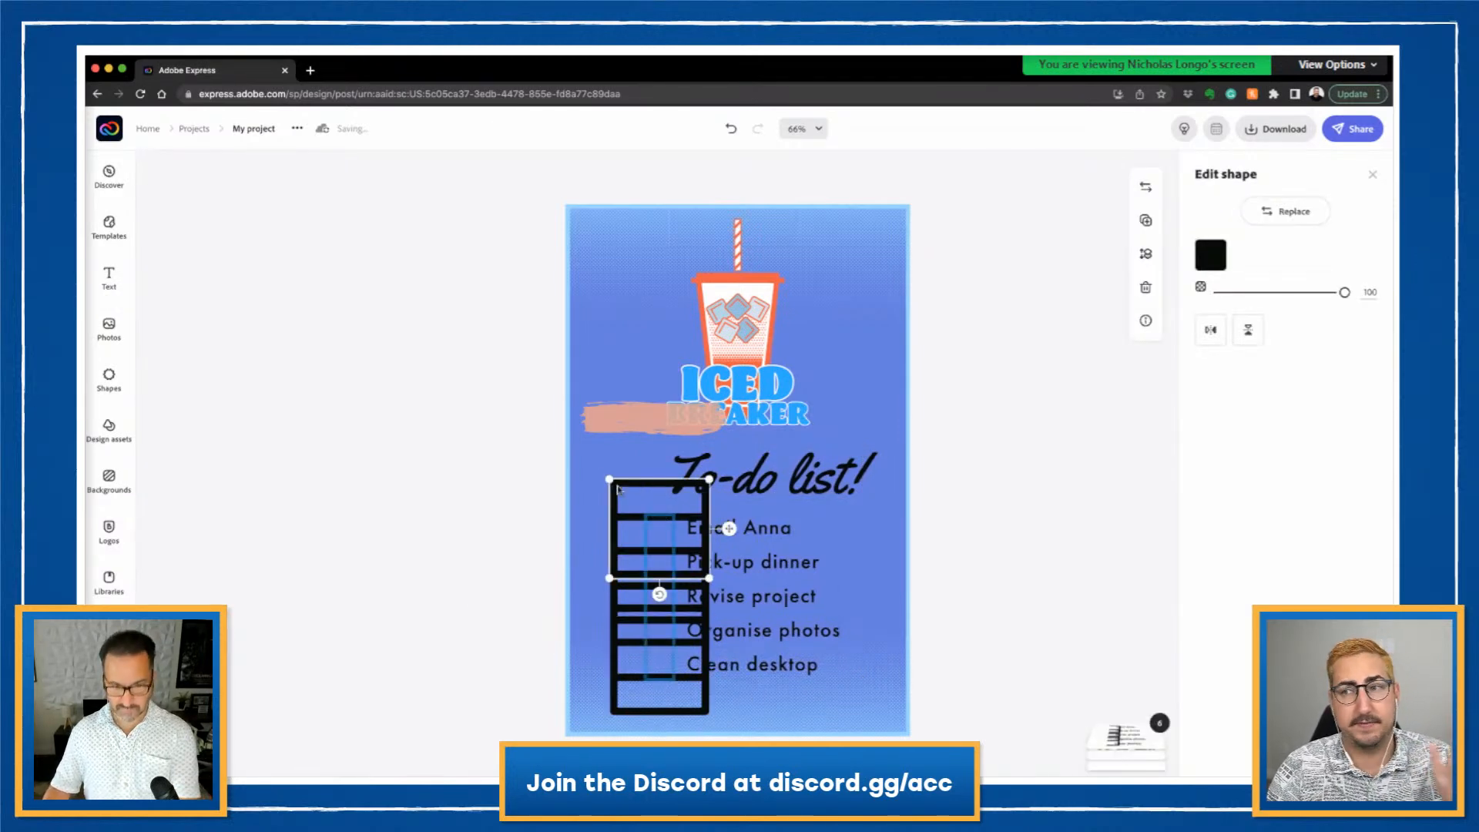
{"action": "key", "text": "Delete"}
{"action": "left_click", "coordinate": [618, 521]}
{"action": "key", "text": "Delete"}
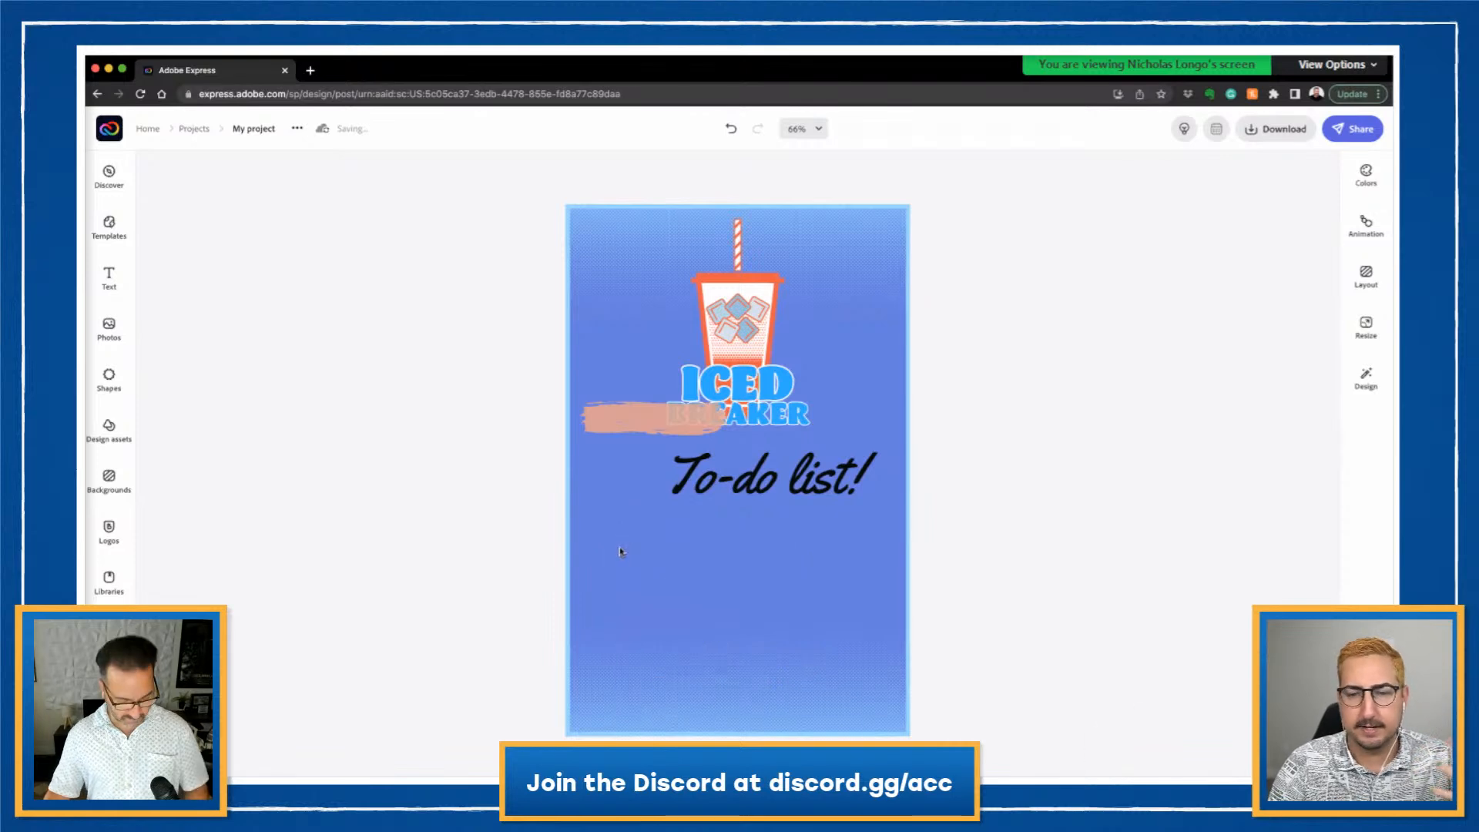
{"action": "key", "text": "ctrl+z"}
Step: Ungroup the list lines from their checkboxes and delete all the remaining checkbox shapes
{"action": "left_click", "coordinate": [674, 558]}
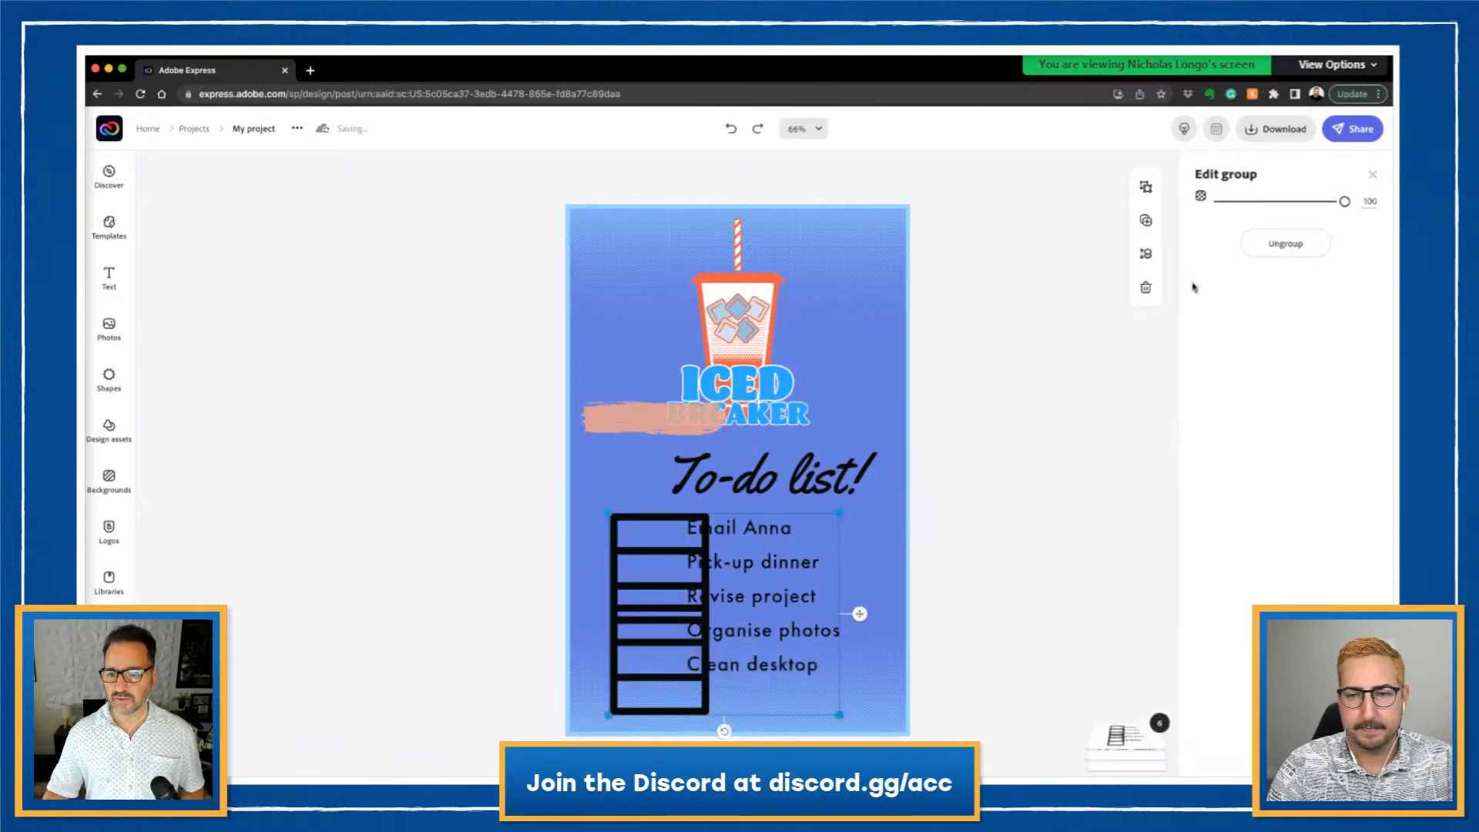
{"action": "left_click", "coordinate": [1285, 244]}
{"action": "left_click", "coordinate": [583, 575]}
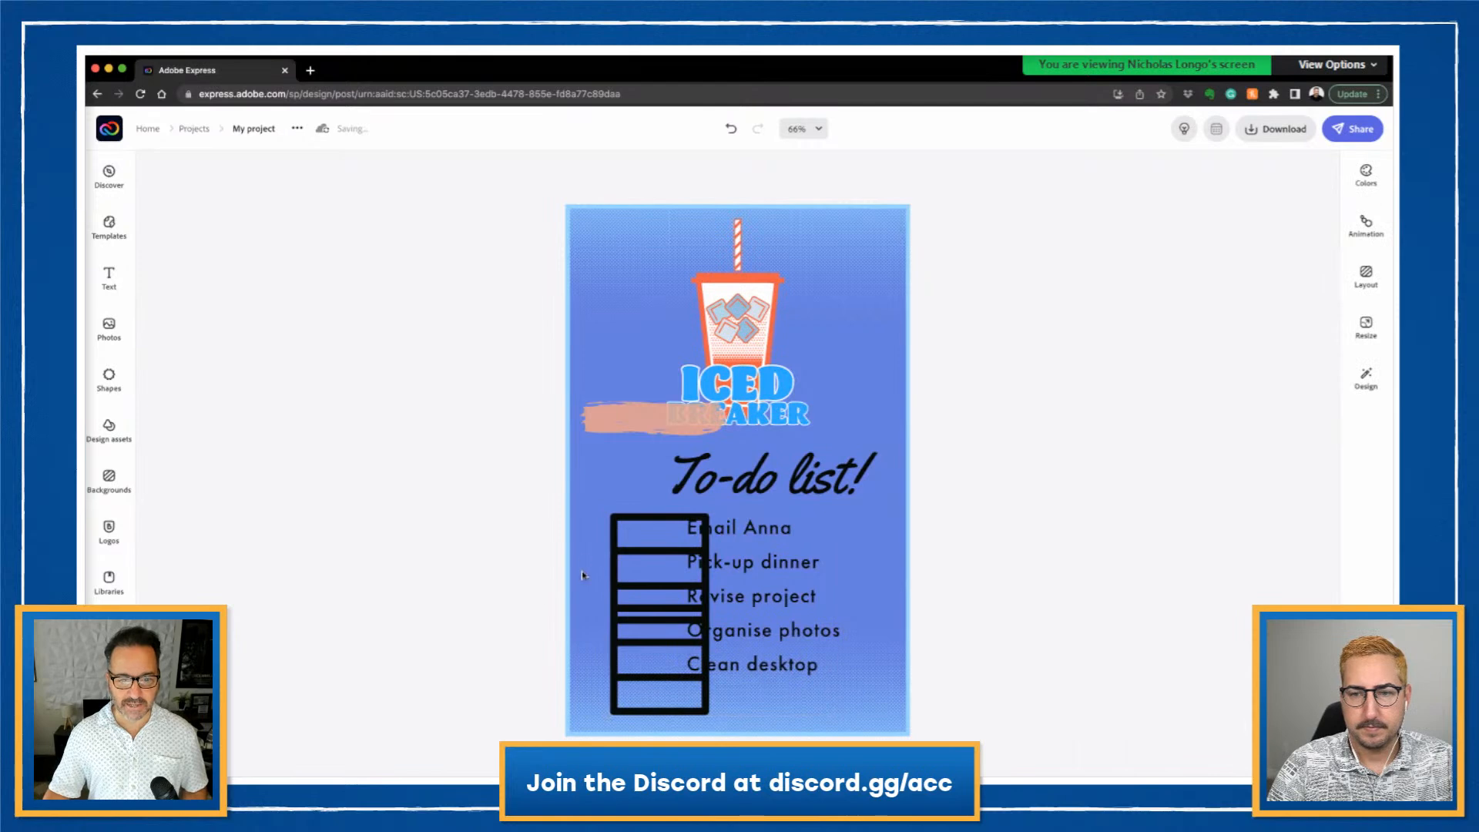
{"action": "left_click", "coordinate": [636, 550]}
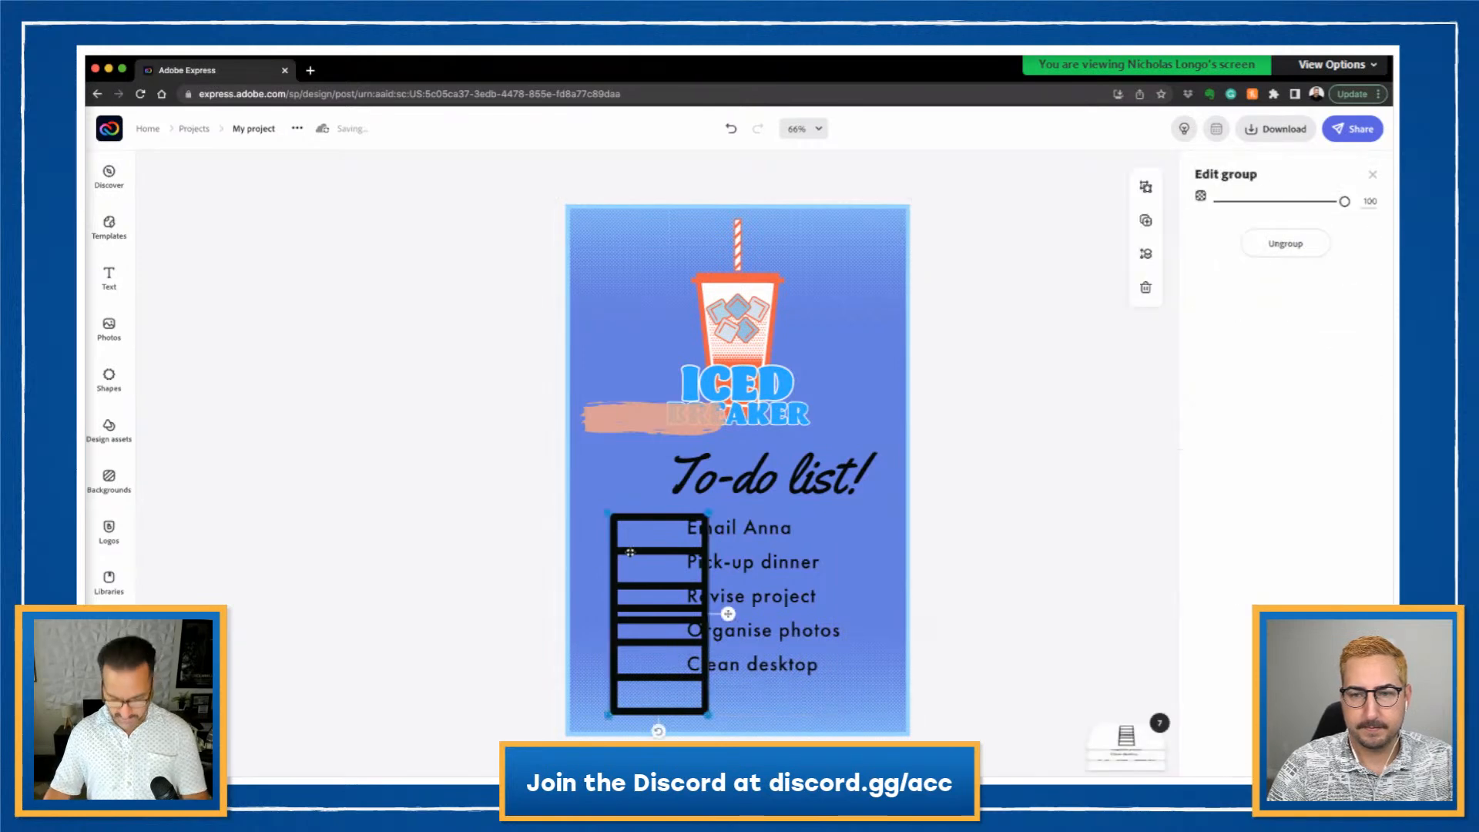
{"action": "key", "text": "Delete"}
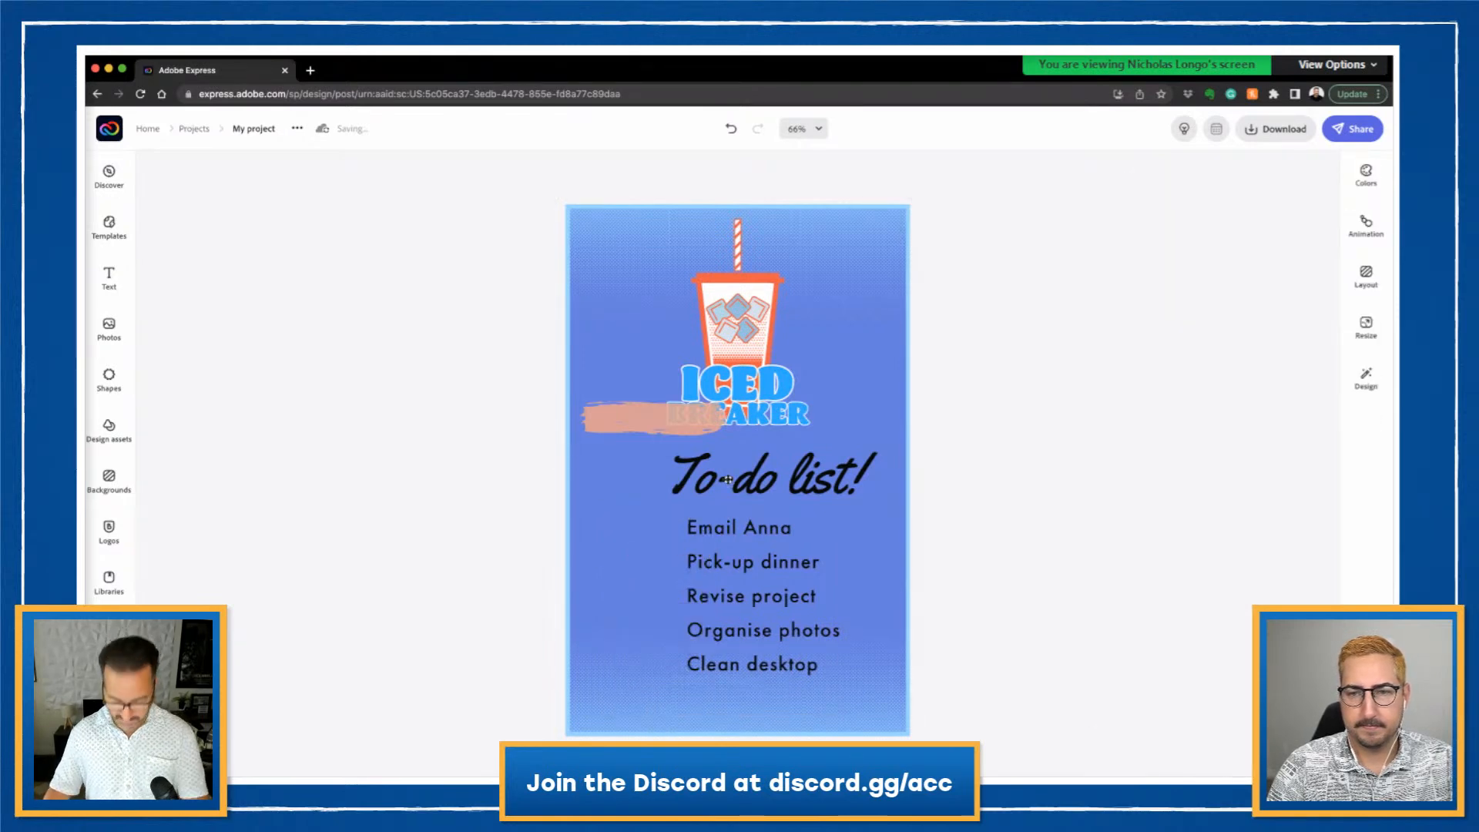
Step: Delete the "To-do list!" heading and the orange brush stroke over the title
{"action": "left_click", "coordinate": [727, 479]}
{"action": "key", "text": "Delete"}
{"action": "left_click", "coordinate": [635, 434]}
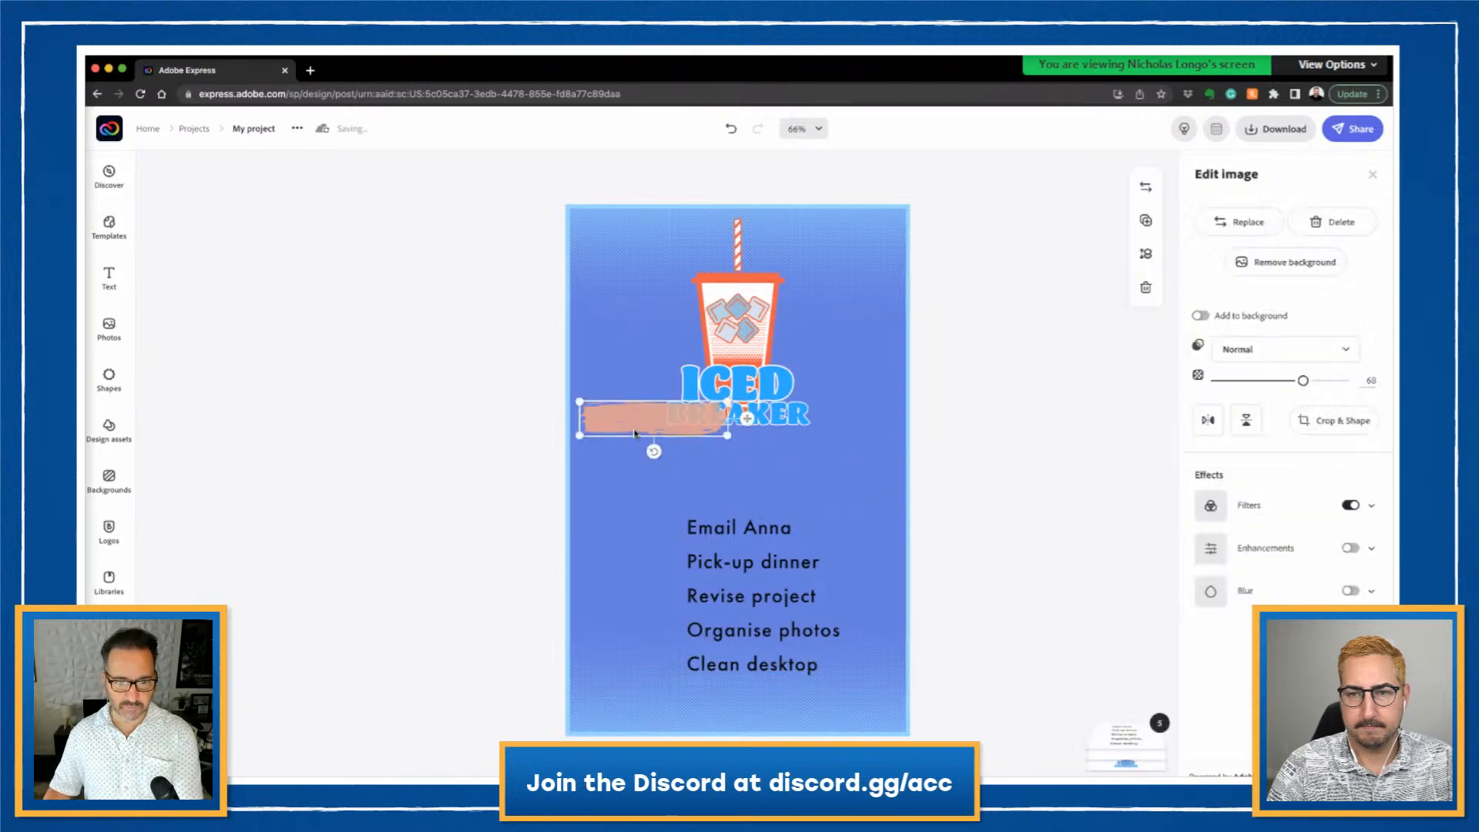
{"action": "key", "text": "Delete"}
Step: Replace the list with "Introduce yourself.", "What do you need from this class?", "Ultimate Design Job?", "One Interesting Fun Fact about you?" and move it closer below the title
{"action": "left_click_drag", "start_coordinate": [763, 536], "coordinate": [745, 508]}
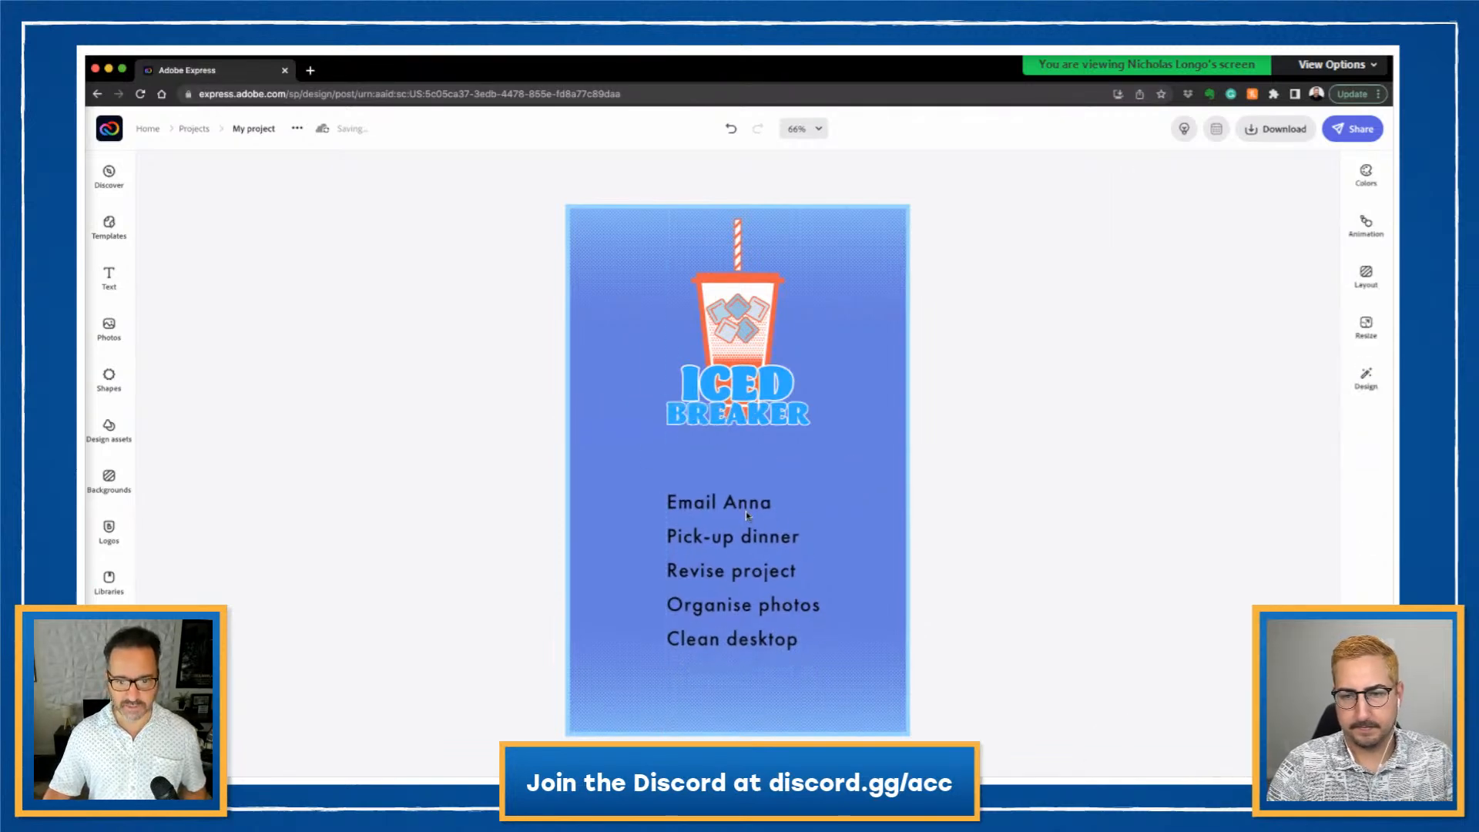
{"action": "left_click", "coordinate": [745, 509]}
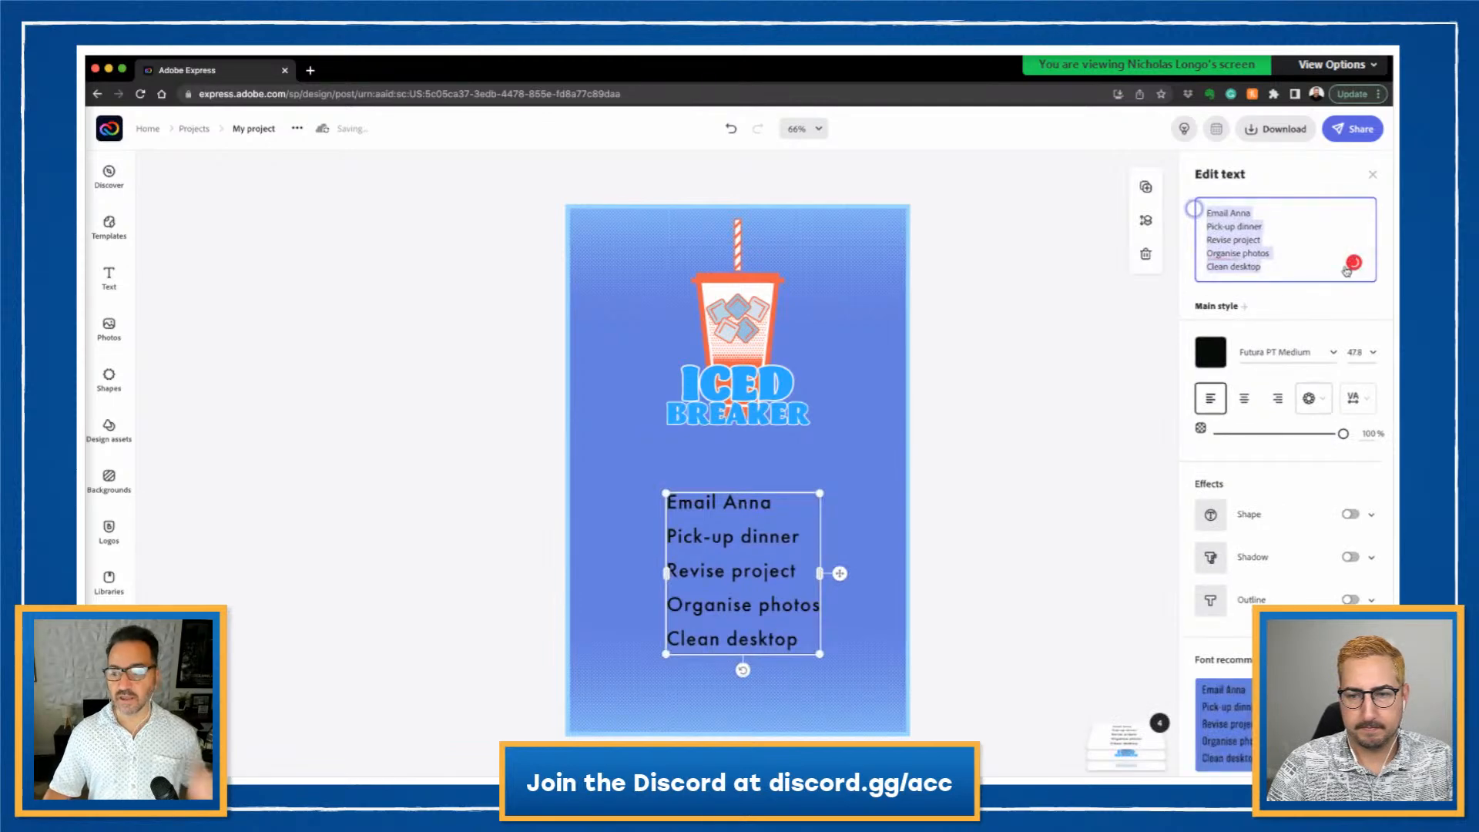
{"action": "left_click", "coordinate": [1292, 267]}
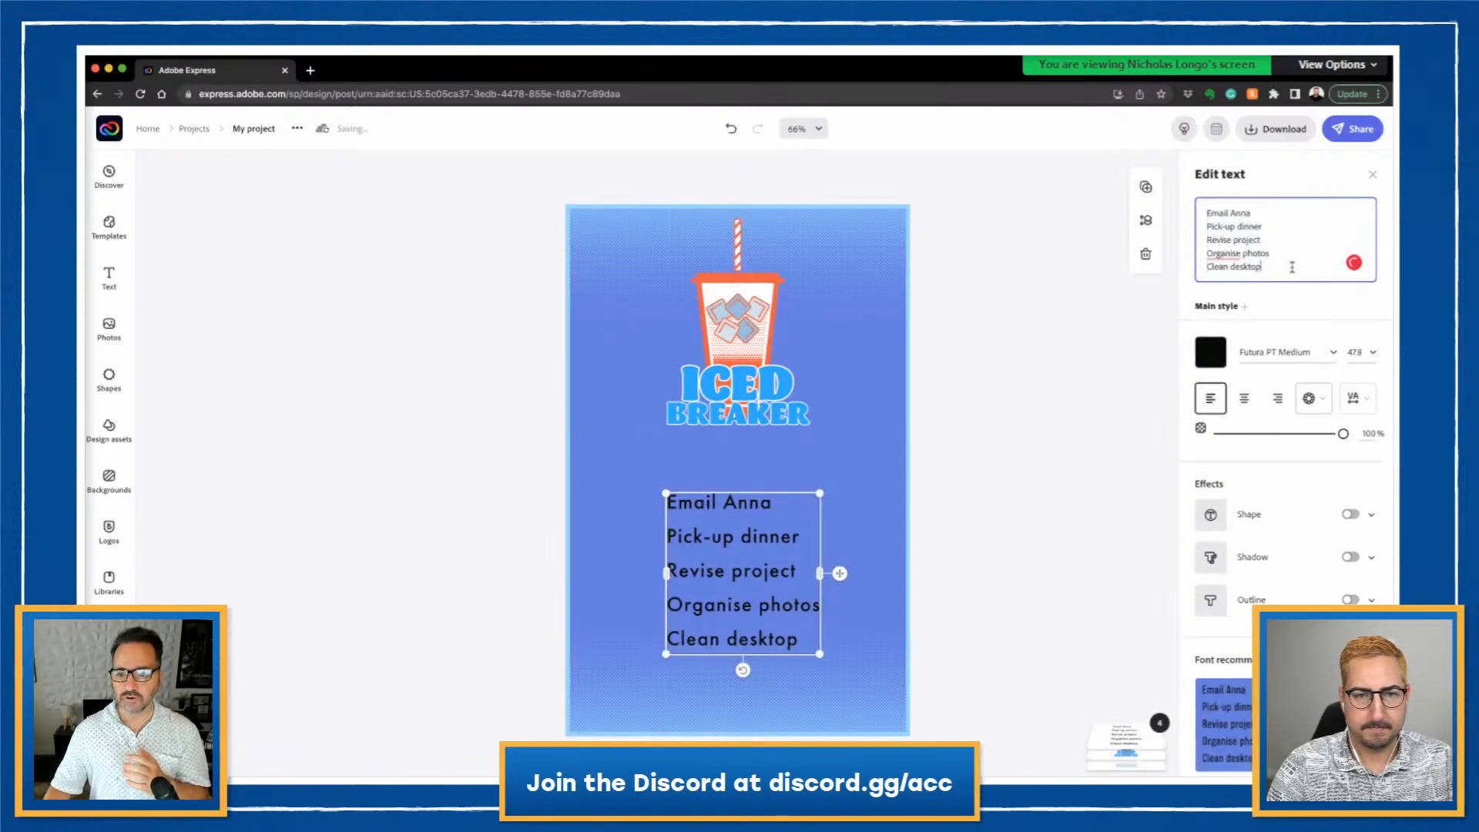
{"action": "left_click_drag", "start_coordinate": [1292, 267], "coordinate": [1181, 204]}
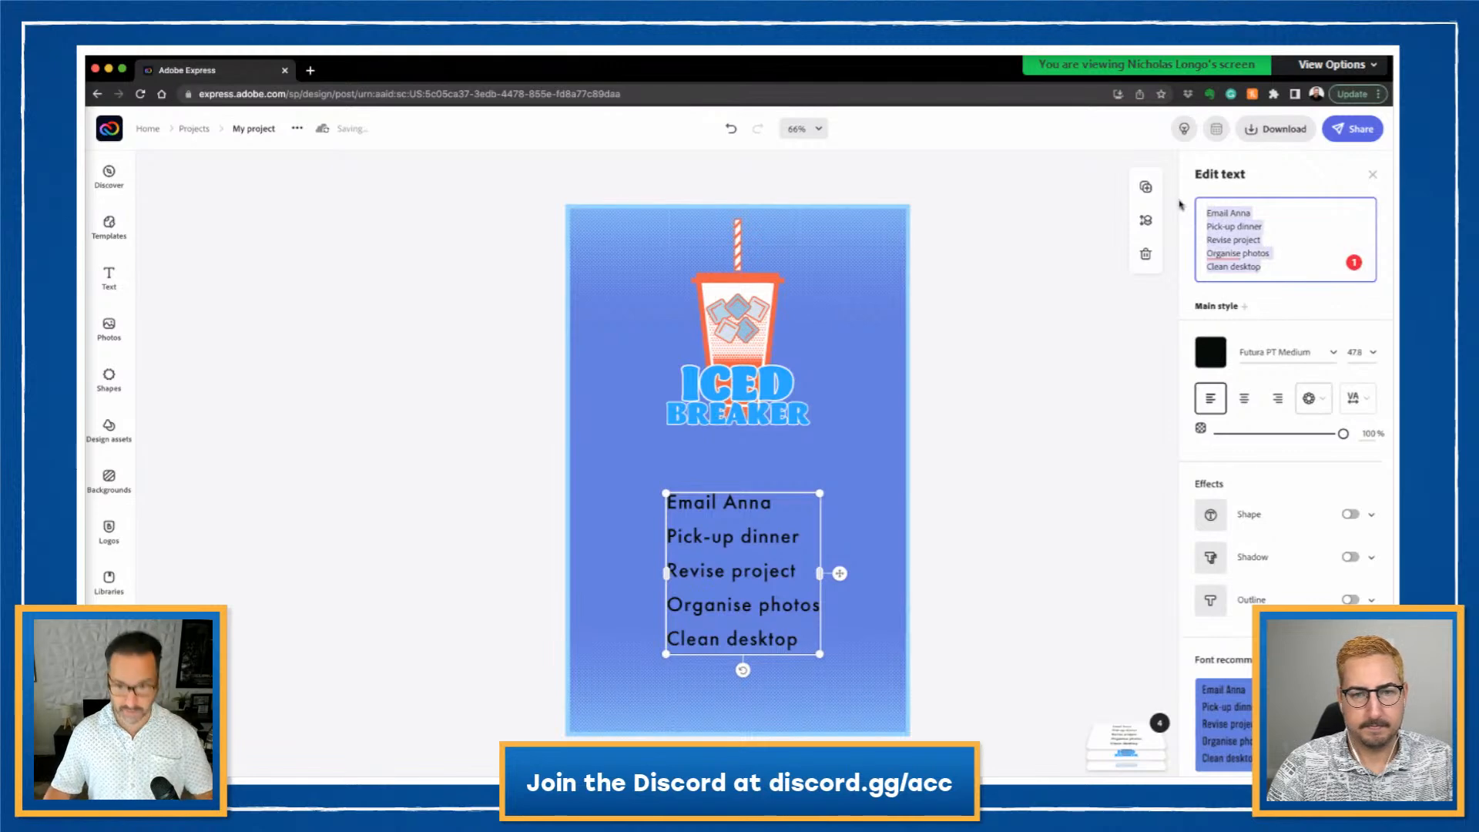
{"action": "type", "text": "Introduce yourself. What do you need from this class? Ultimate Design Job? One Interesting Fun Fact about you?"}
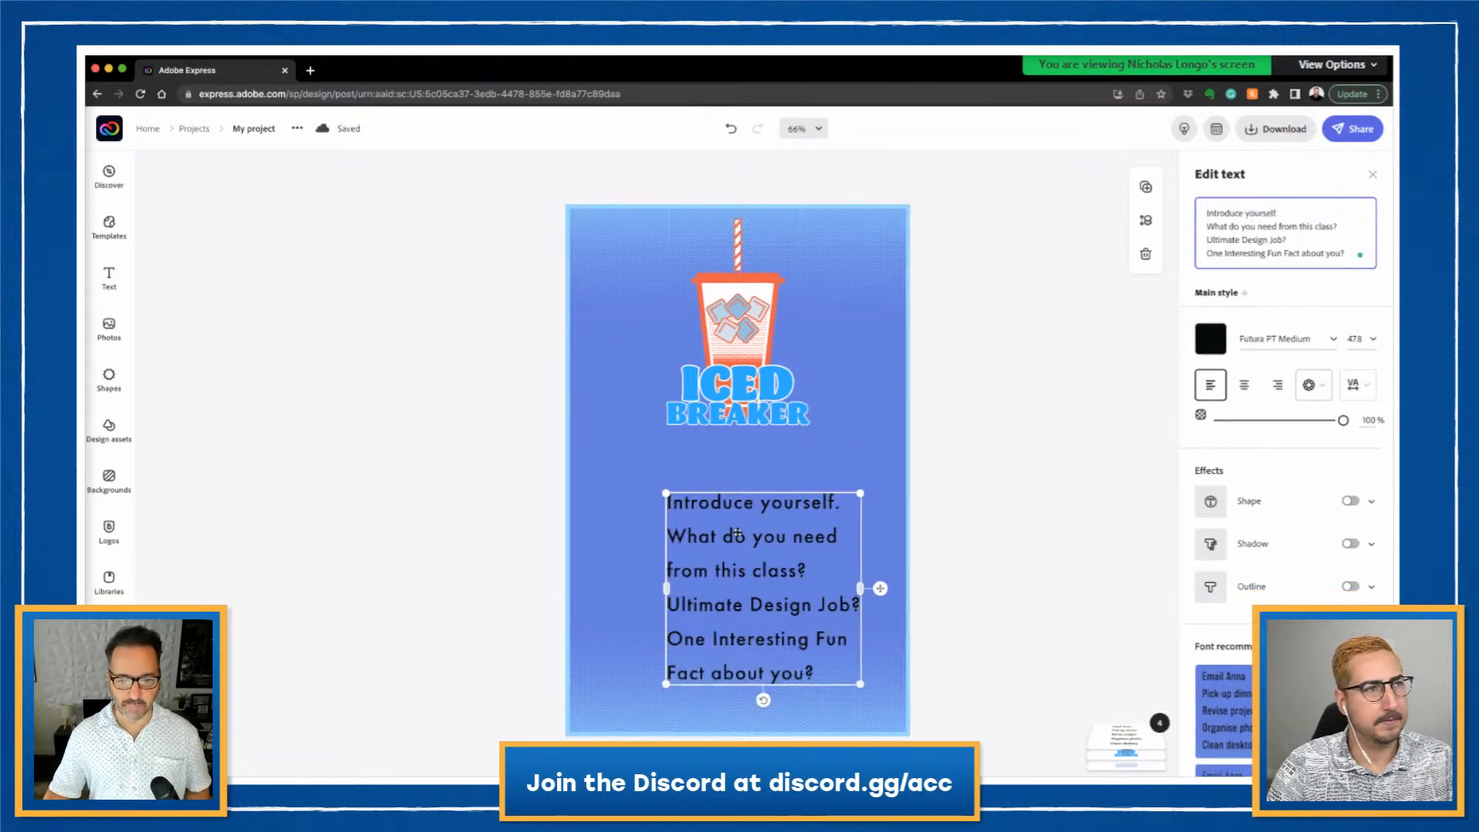
{"action": "left_click_drag", "start_coordinate": [737, 531], "coordinate": [729, 507]}
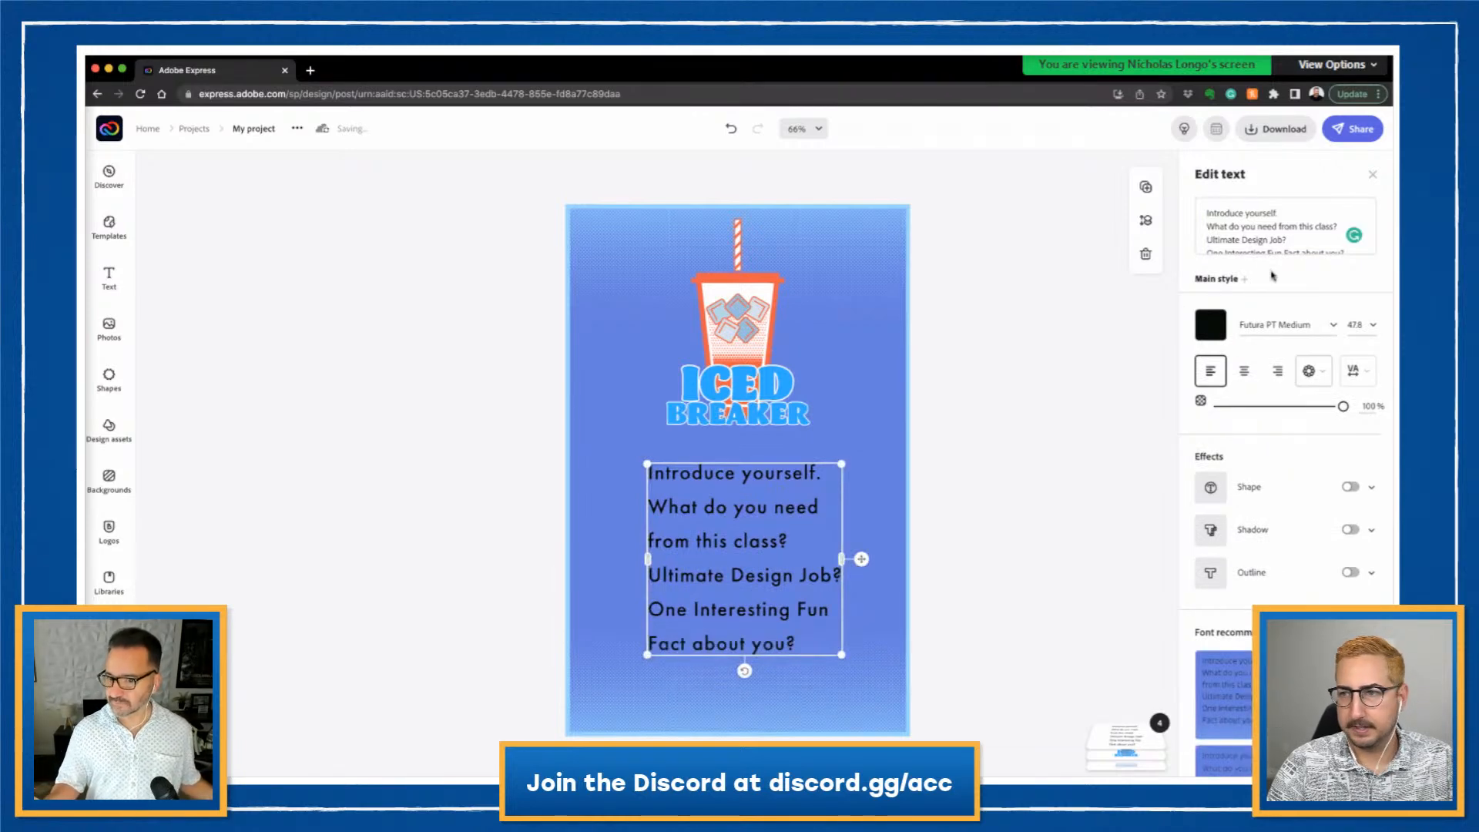
Step: Examine the text layout and style options for a way to number or bullet the list
{"action": "scroll", "coordinate": [1275, 286], "scroll_direction": "down", "scroll_amount": 2}
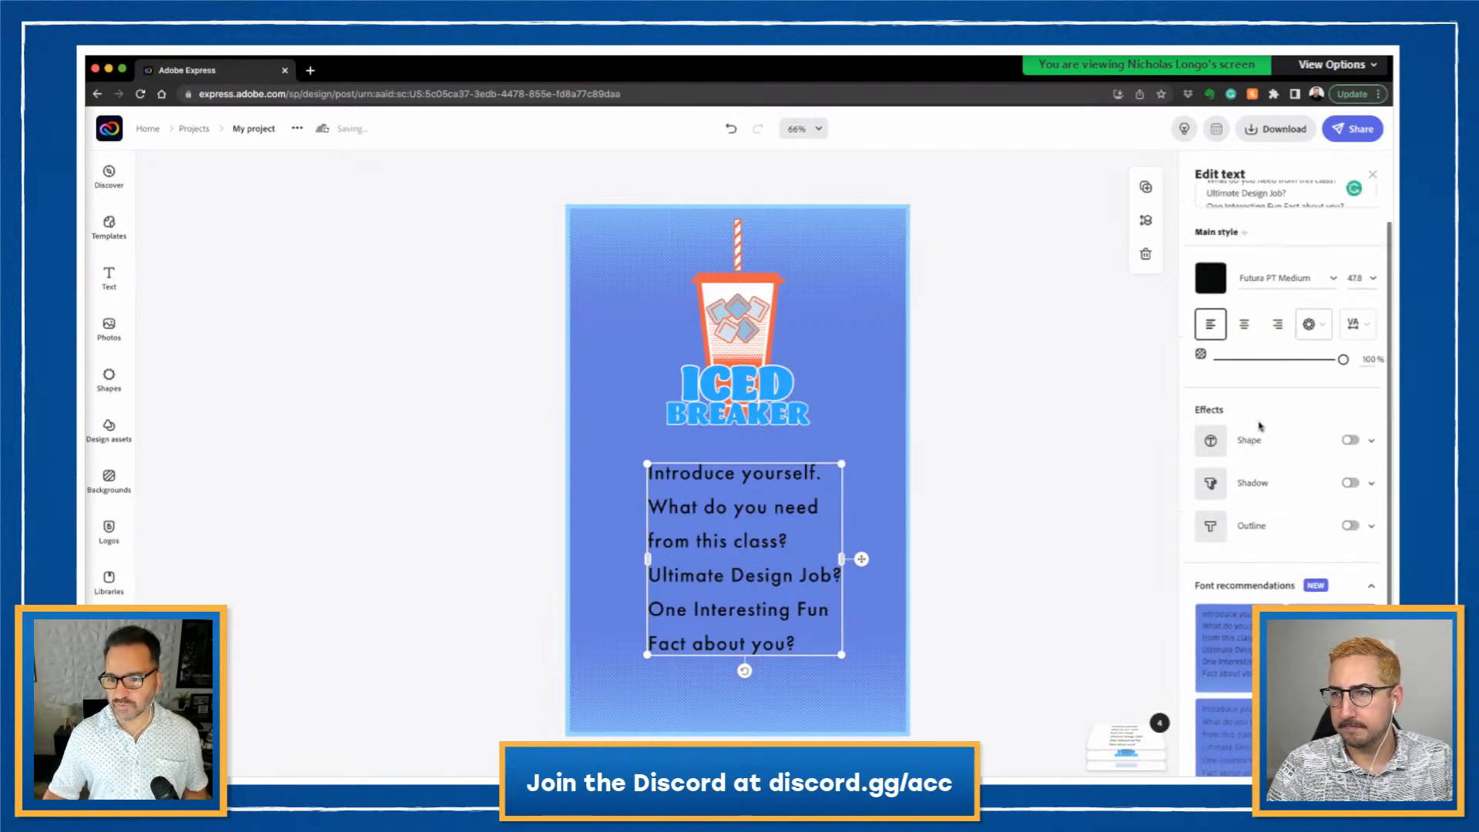
{"action": "left_click", "coordinate": [1309, 372]}
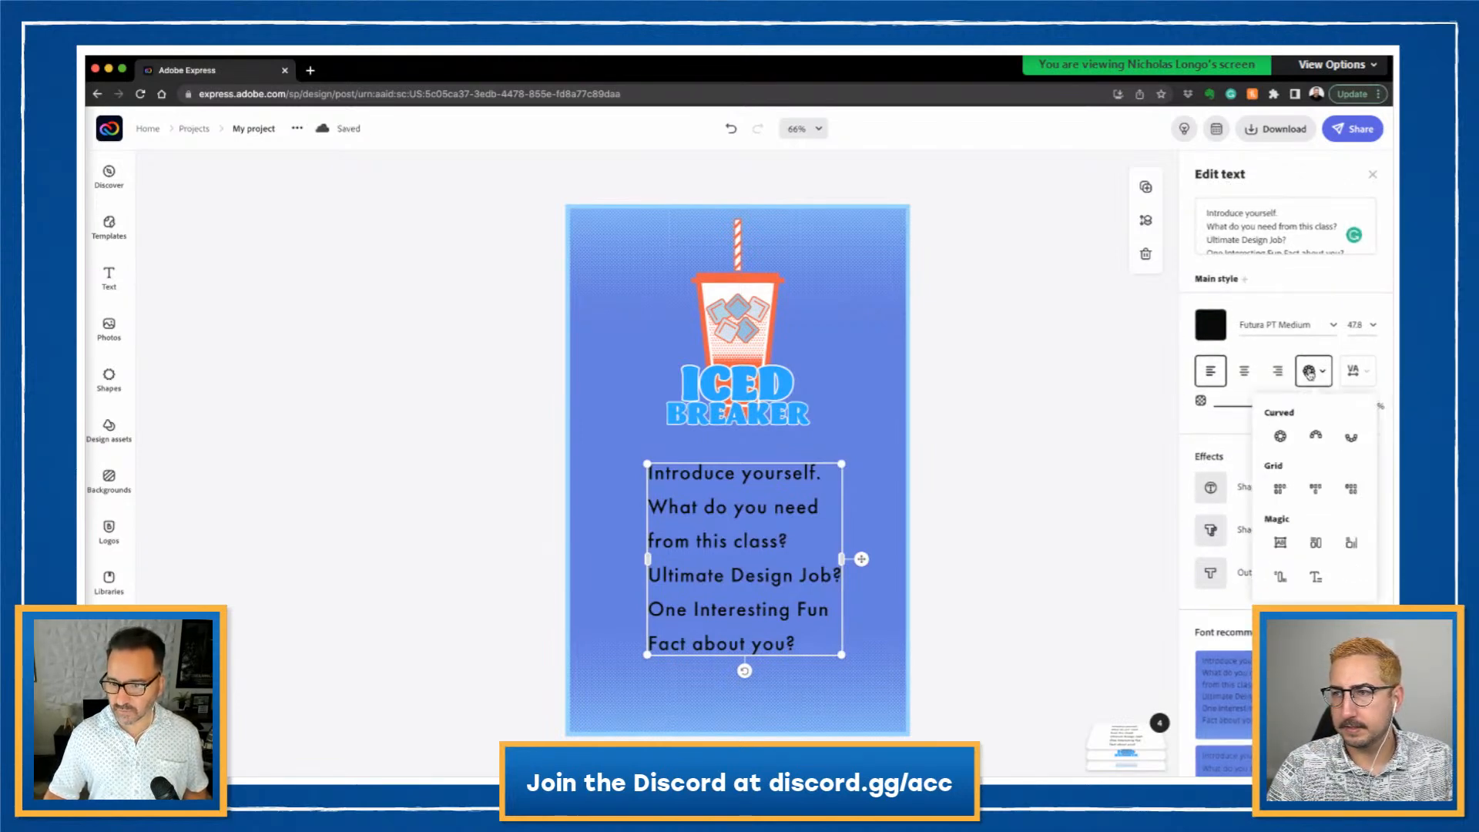
{"action": "left_click", "coordinate": [1309, 372]}
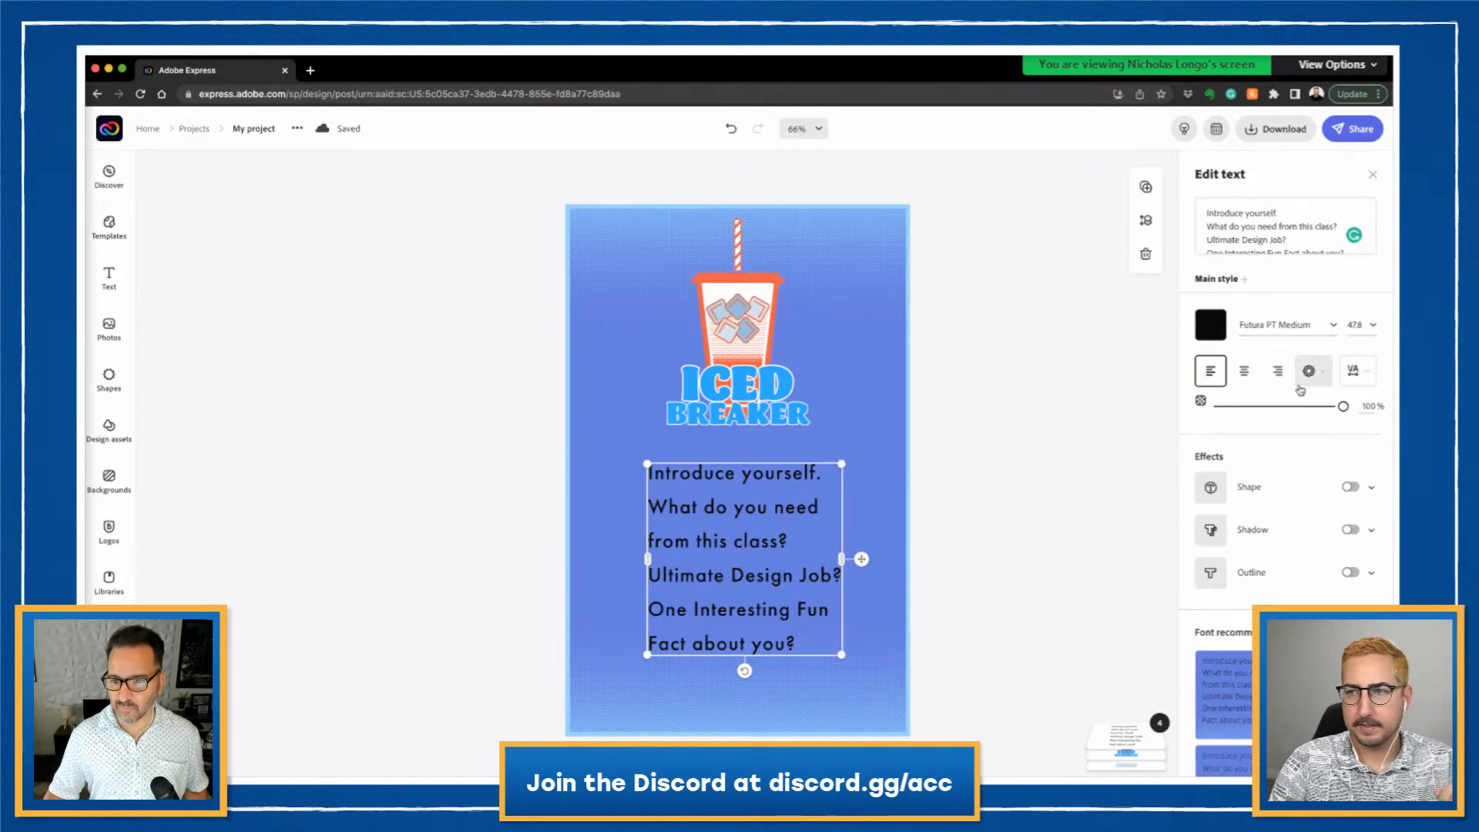
{"action": "scroll", "coordinate": [1255, 281], "scroll_direction": "down", "scroll_amount": 1}
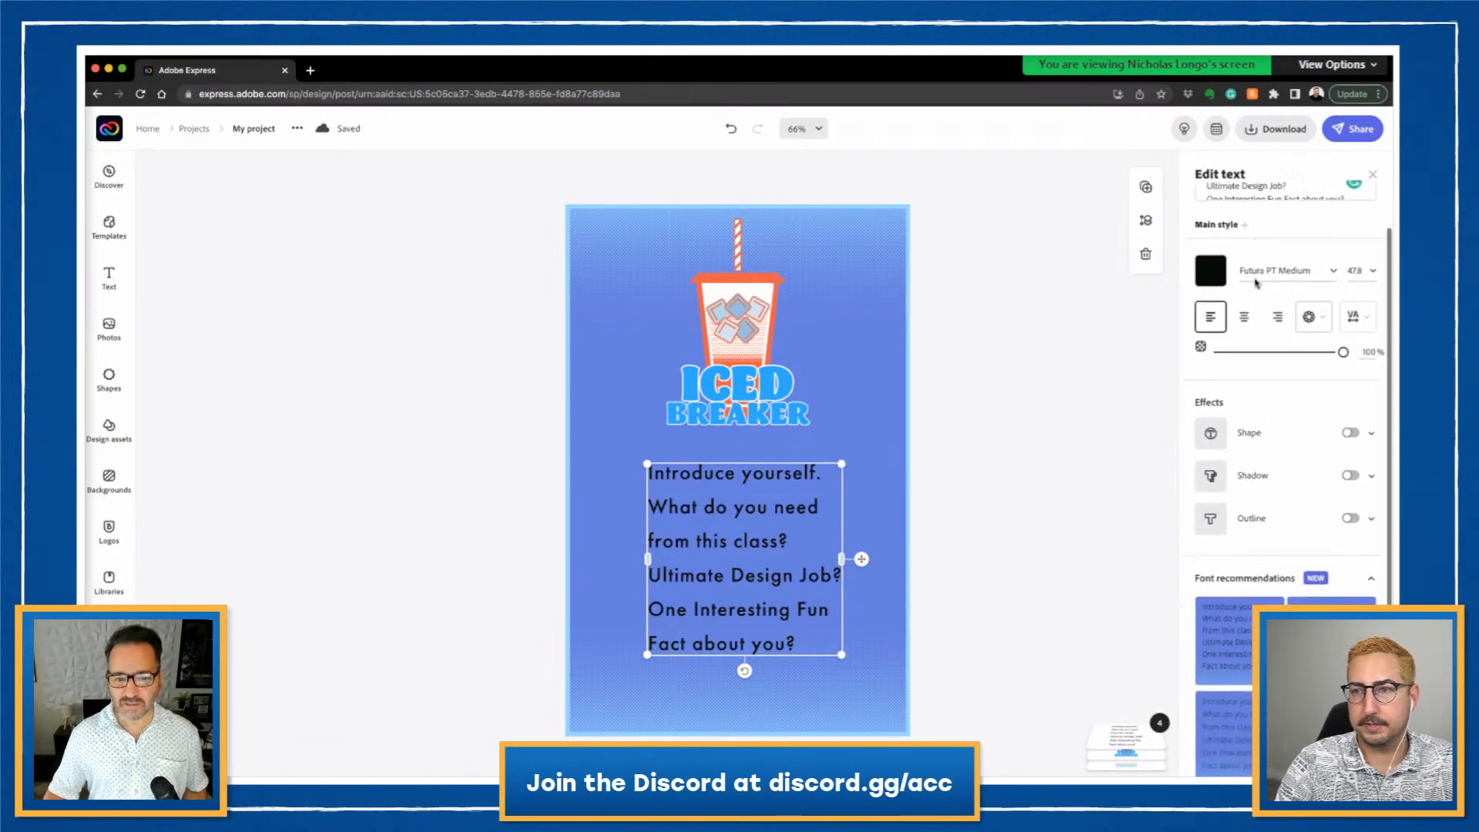
{"action": "scroll", "coordinate": [1256, 282], "scroll_direction": "down", "scroll_amount": 1}
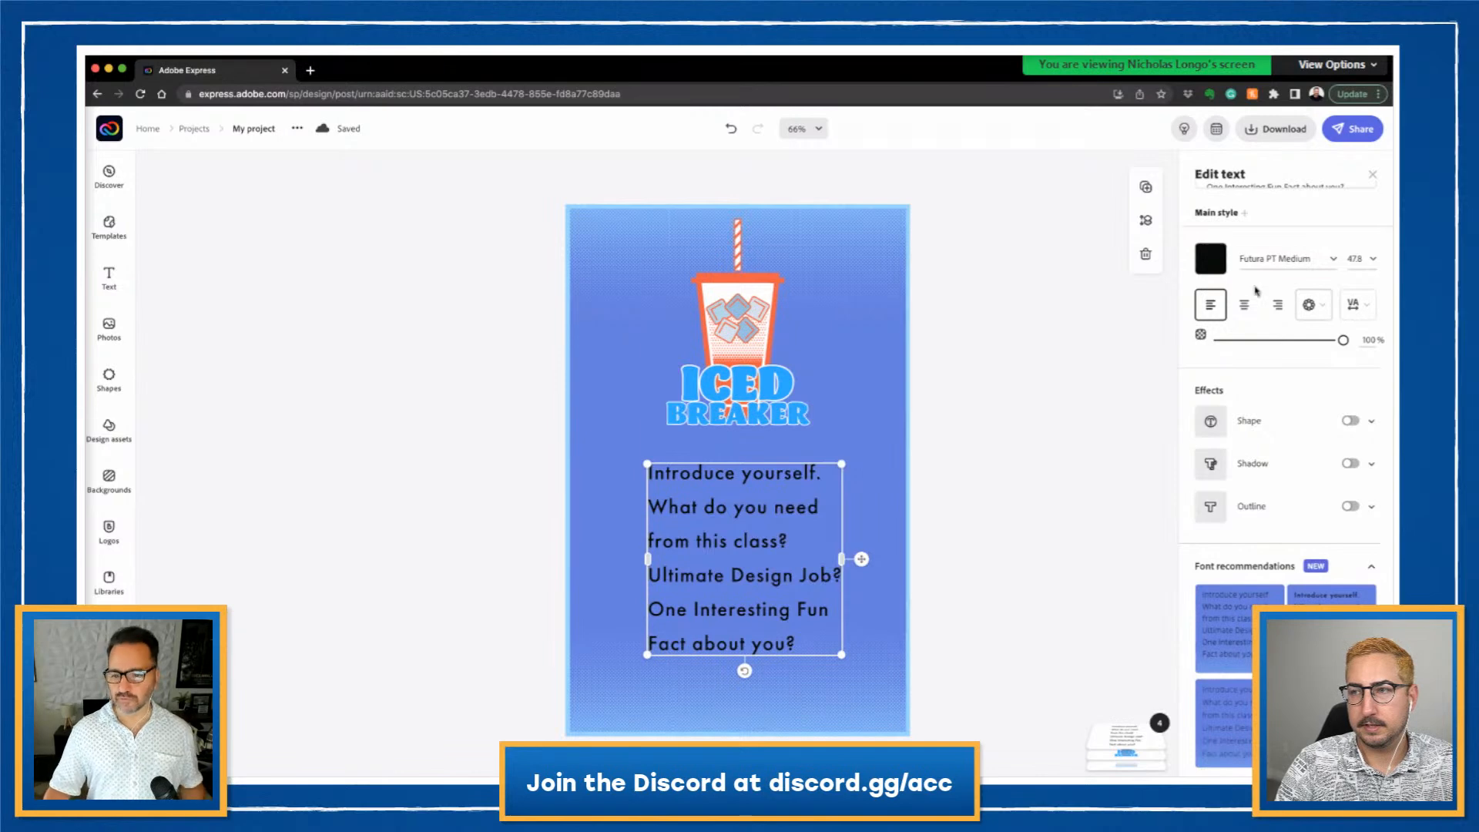
{"action": "scroll", "coordinate": [1254, 482], "scroll_direction": "up", "scroll_amount": 1}
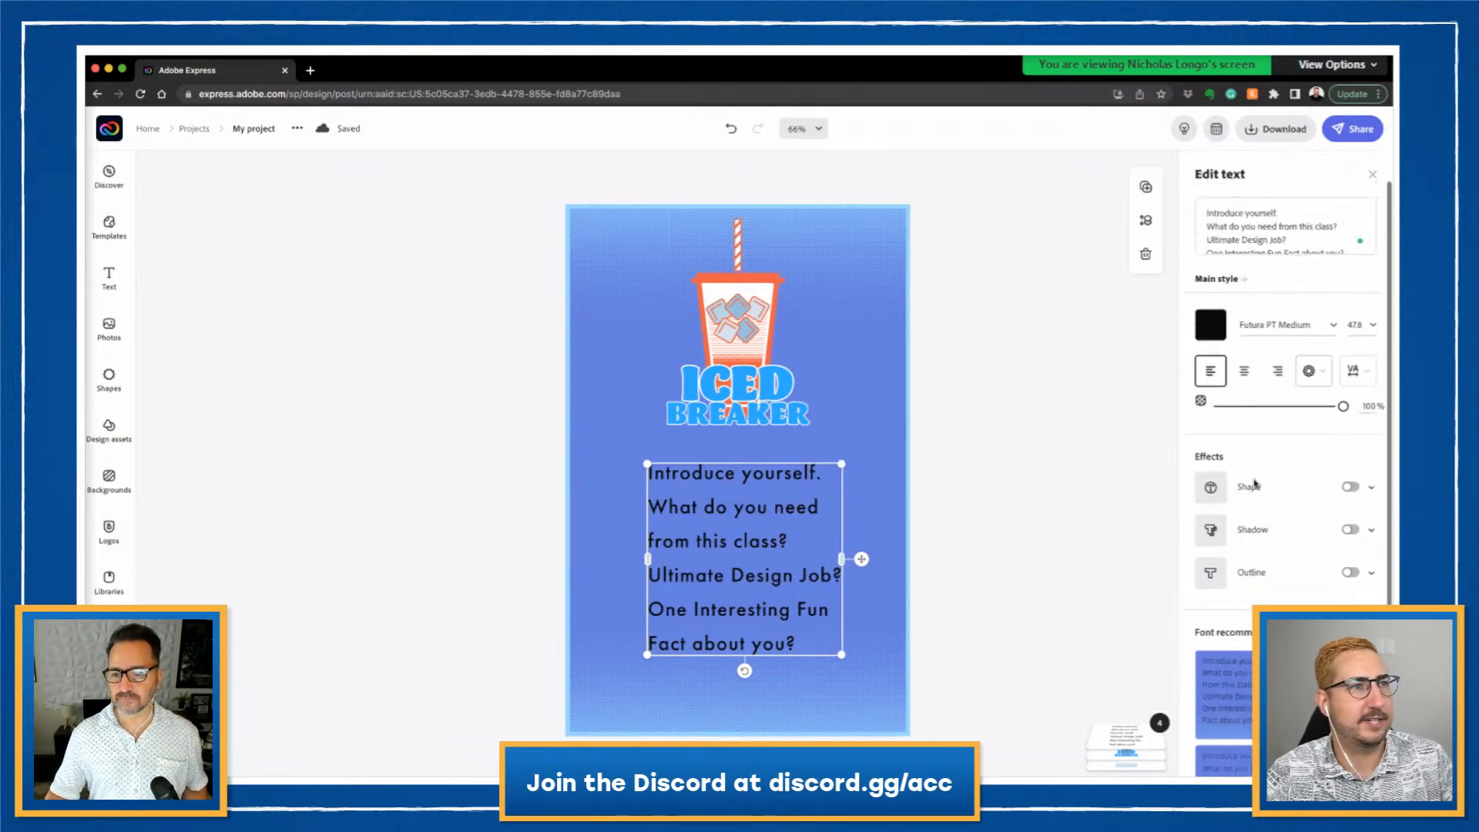
Step: Open the question list for editing at the beginning of its first line
{"action": "double_click", "coordinate": [671, 472]}
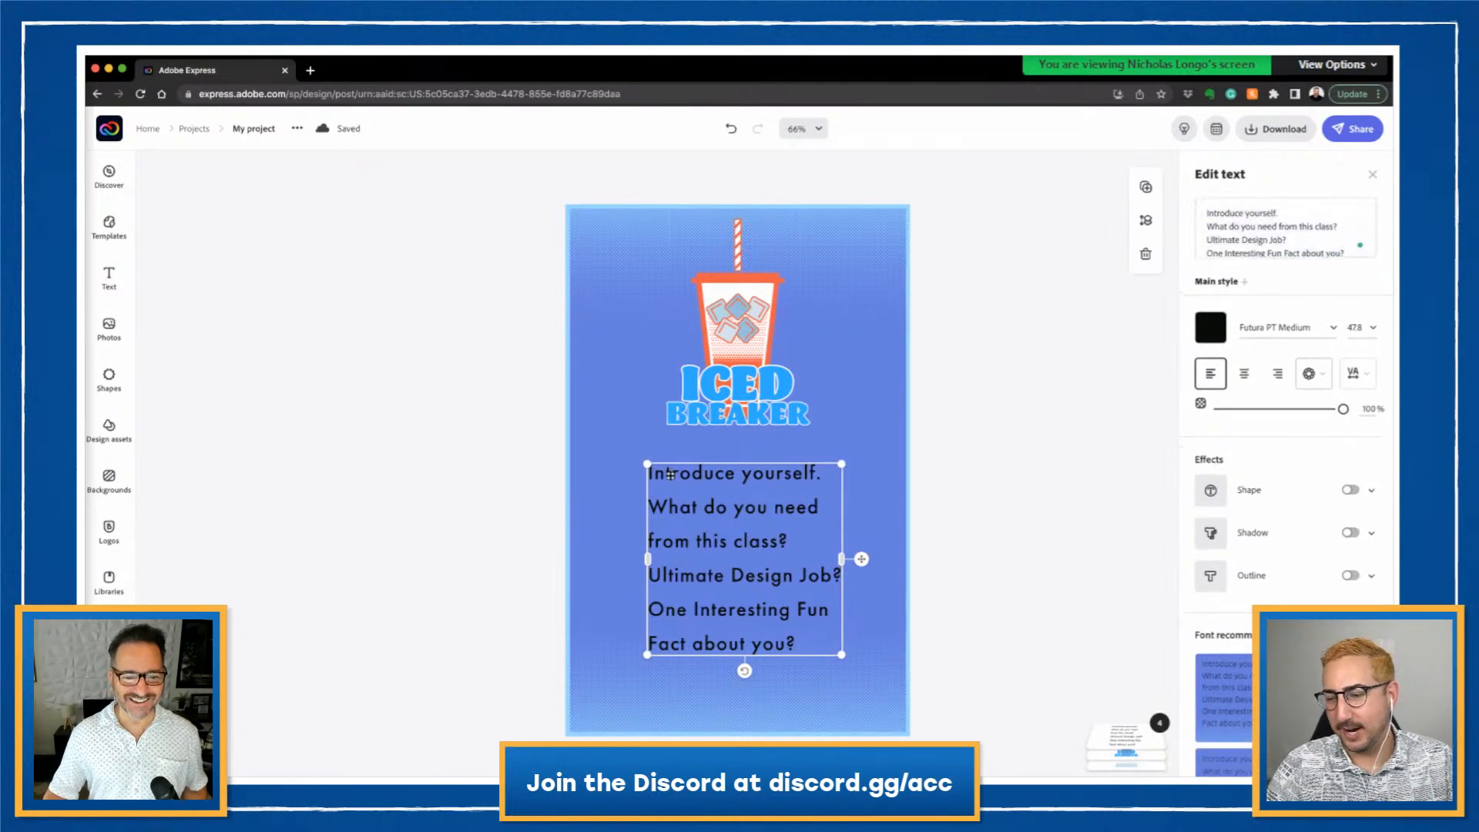
{"action": "left_click", "coordinate": [1206, 216]}
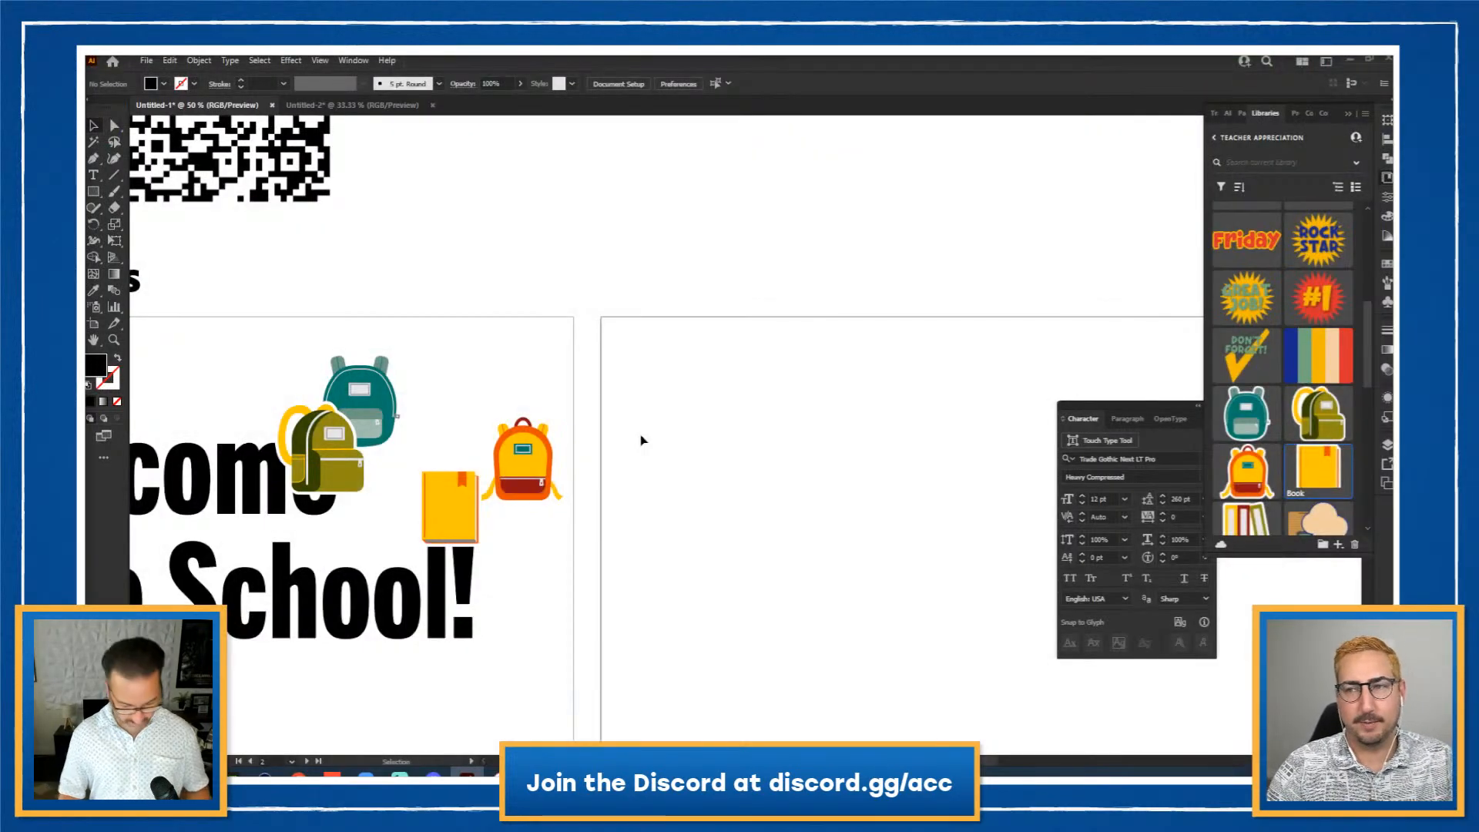
Step: Switch to Illustrator and draw an area text frame about 355 by 626 pt on the empty canvas above the artboards
{"action": "key", "text": "space"}
{"action": "left_click_drag", "start_coordinate": [627, 304], "coordinate": [423, 604]}
{"action": "key", "text": "ctrl+space"}
{"action": "left_click", "coordinate": [582, 466]}
{"action": "key", "text": "t"}
{"action": "left_click_drag", "start_coordinate": [529, 200], "coordinate": [737, 567]}
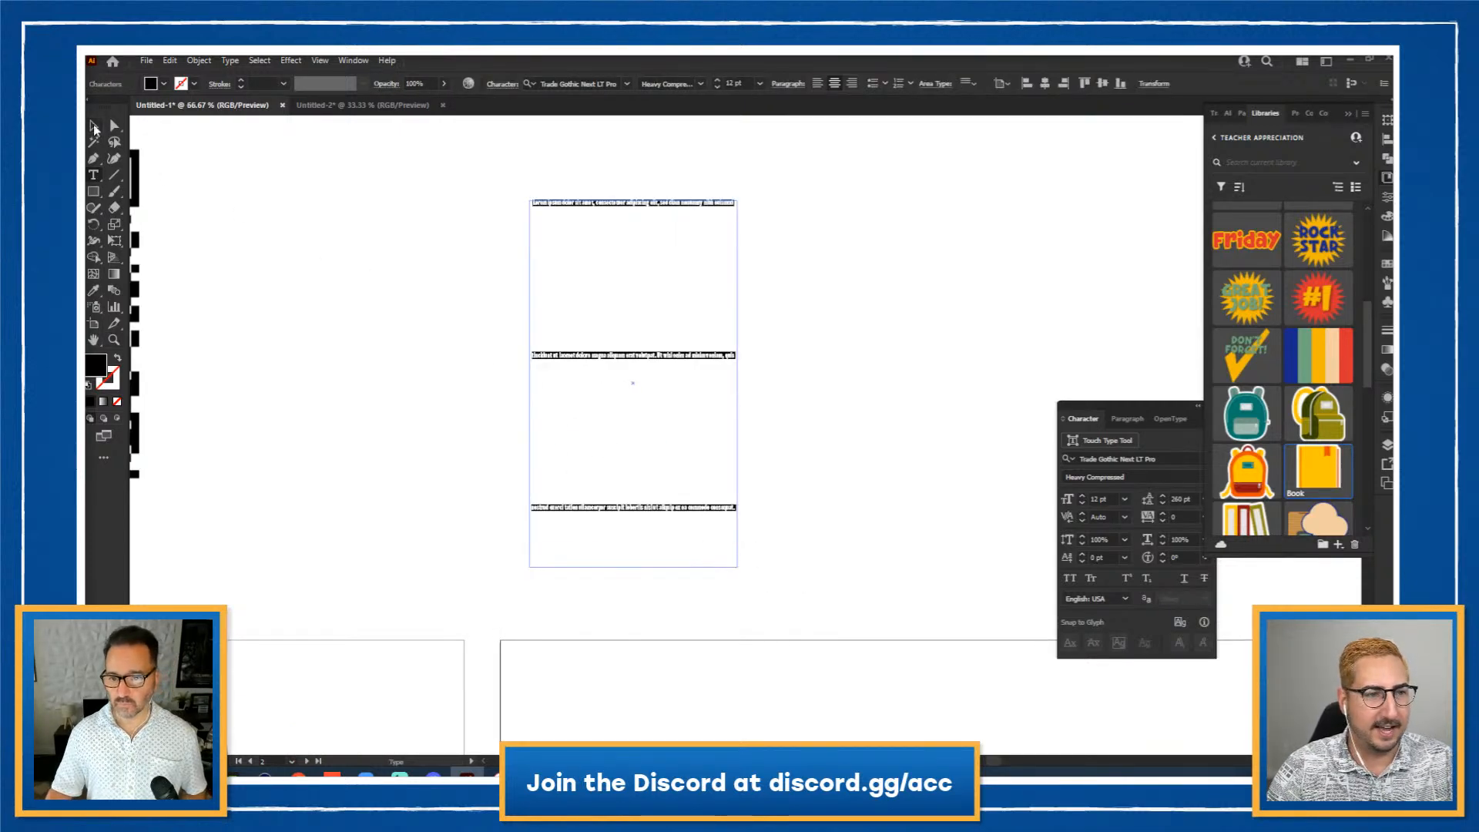
Step: Set the placeholder text in the new frame to a font size of 60 pt
{"action": "key", "text": "Escape"}
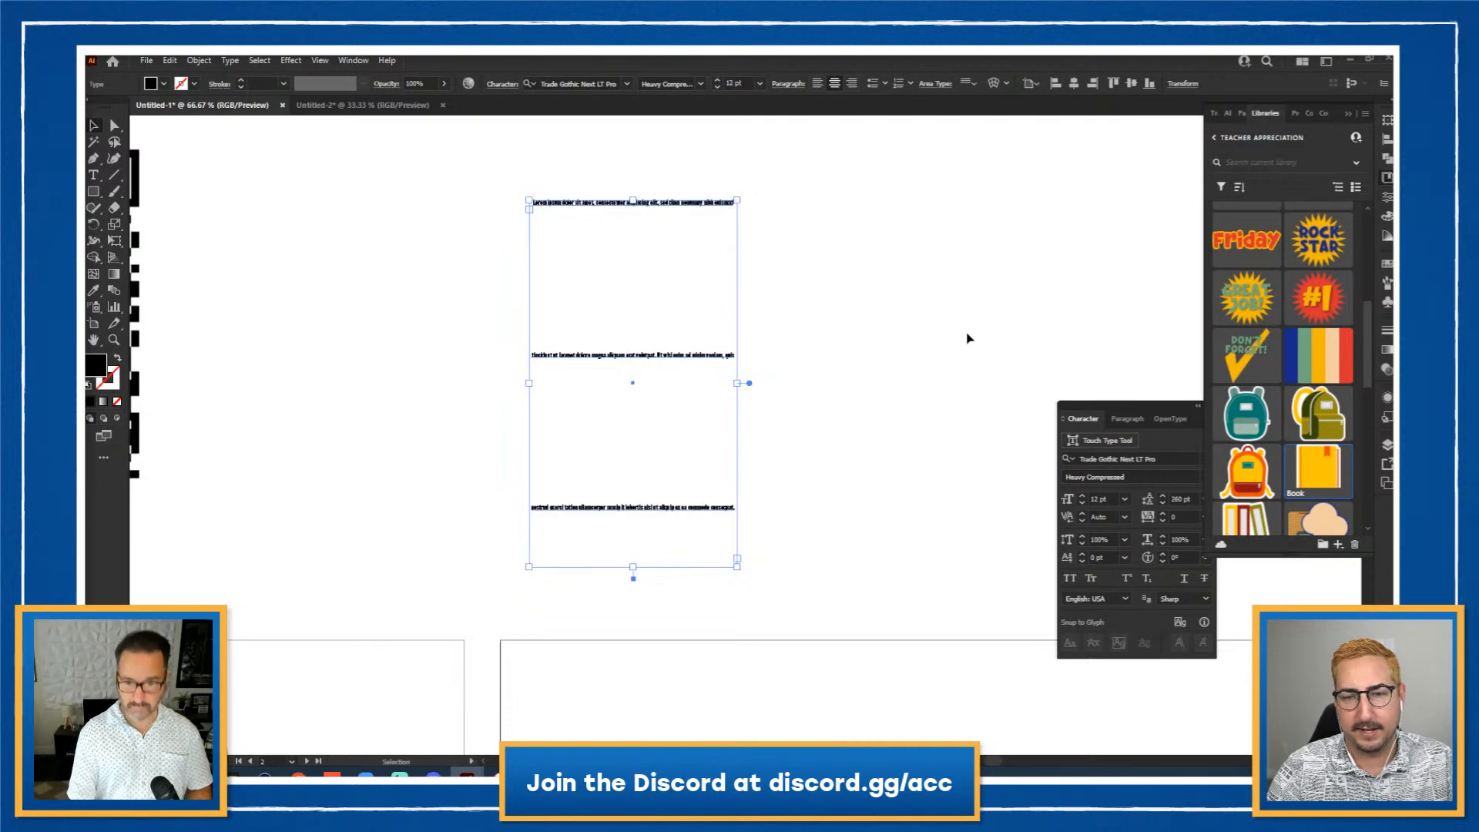
{"action": "left_click", "coordinate": [735, 83]}
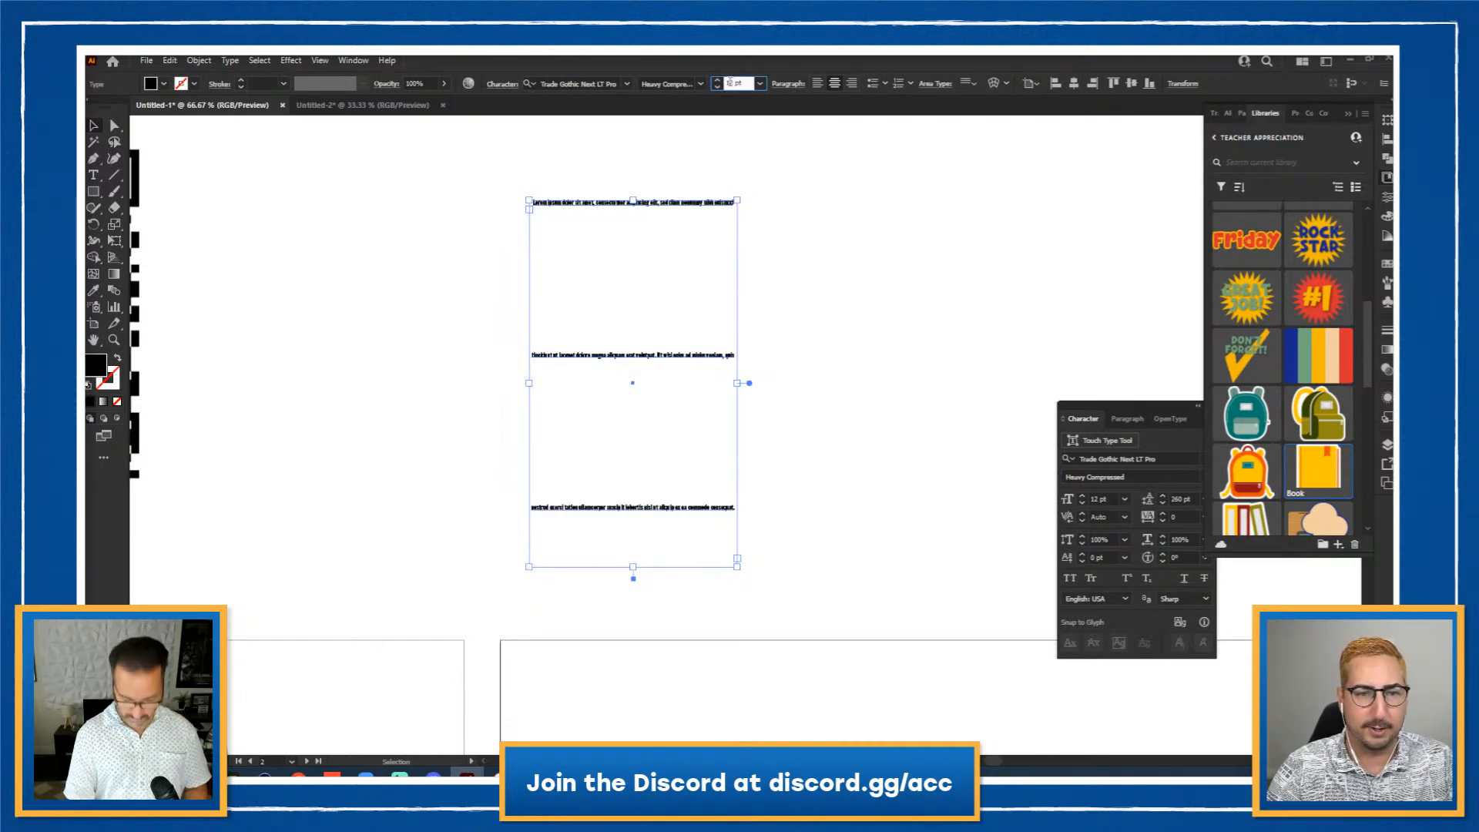
{"action": "type", "text": "50"}
{"action": "key", "text": "Return"}
{"action": "key", "text": "shift+Up"}
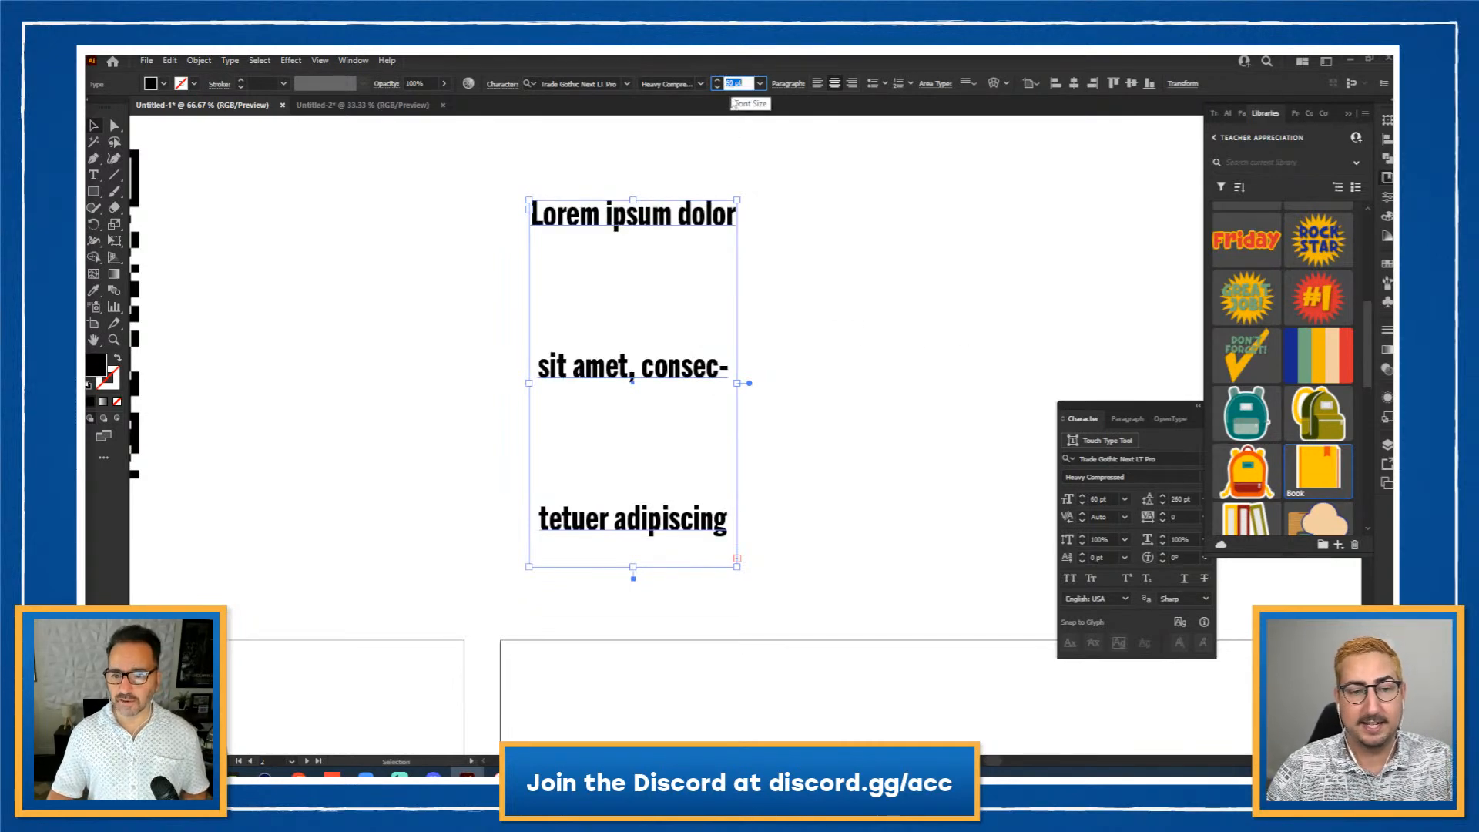
{"action": "type", "text": "t"}
{"action": "left_click", "coordinate": [651, 227]}
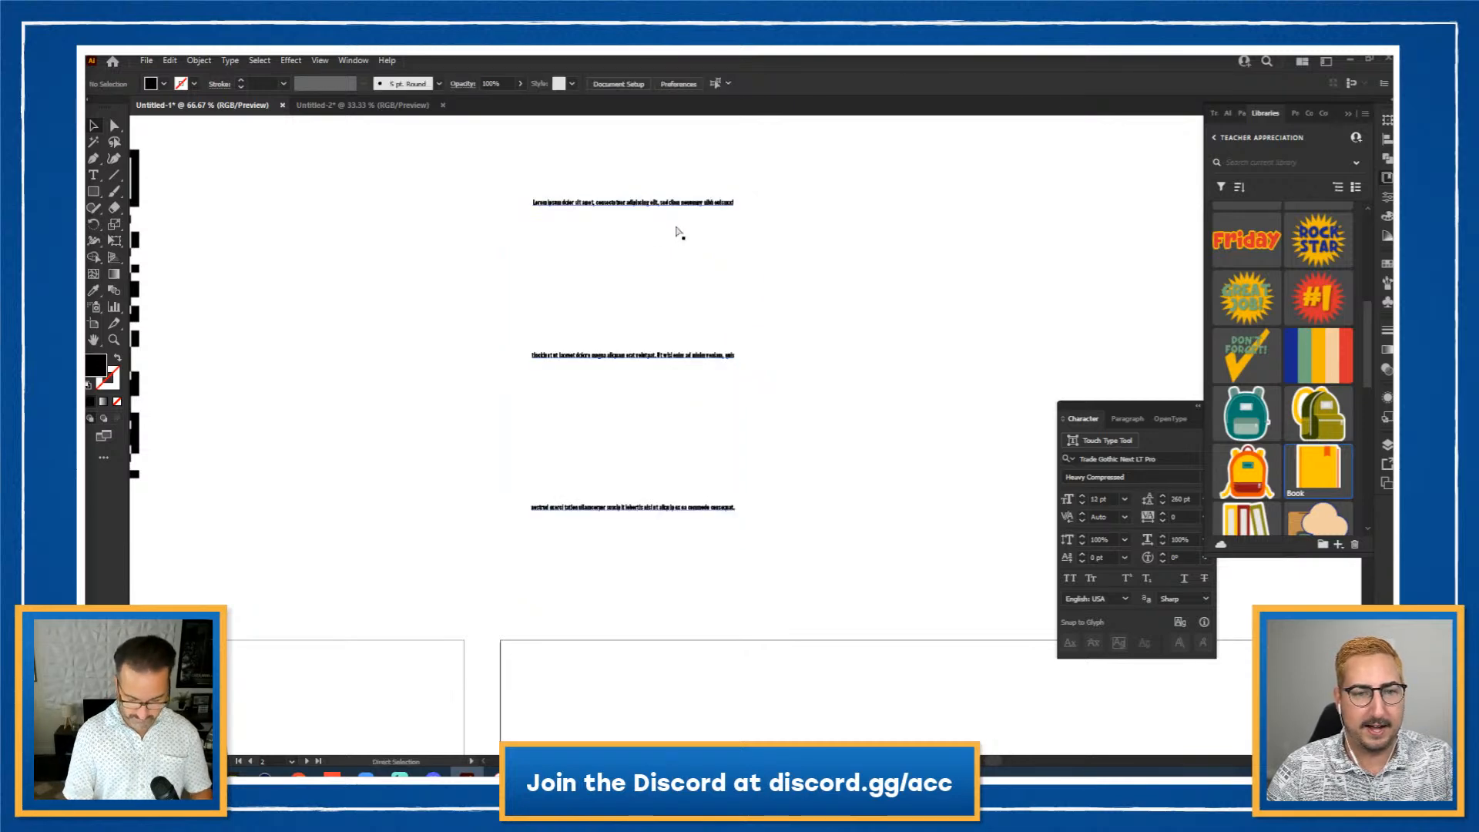
{"action": "key", "text": "ctrl+z"}
Step: Replace the placeholder text with three separate lines: "asodf", "asoidfj" and "asdfjio"
{"action": "key", "text": "t"}
{"action": "left_click", "coordinate": [668, 216]}
{"action": "key", "text": "ctrl+a"}
{"action": "type", "text": "asodf"}
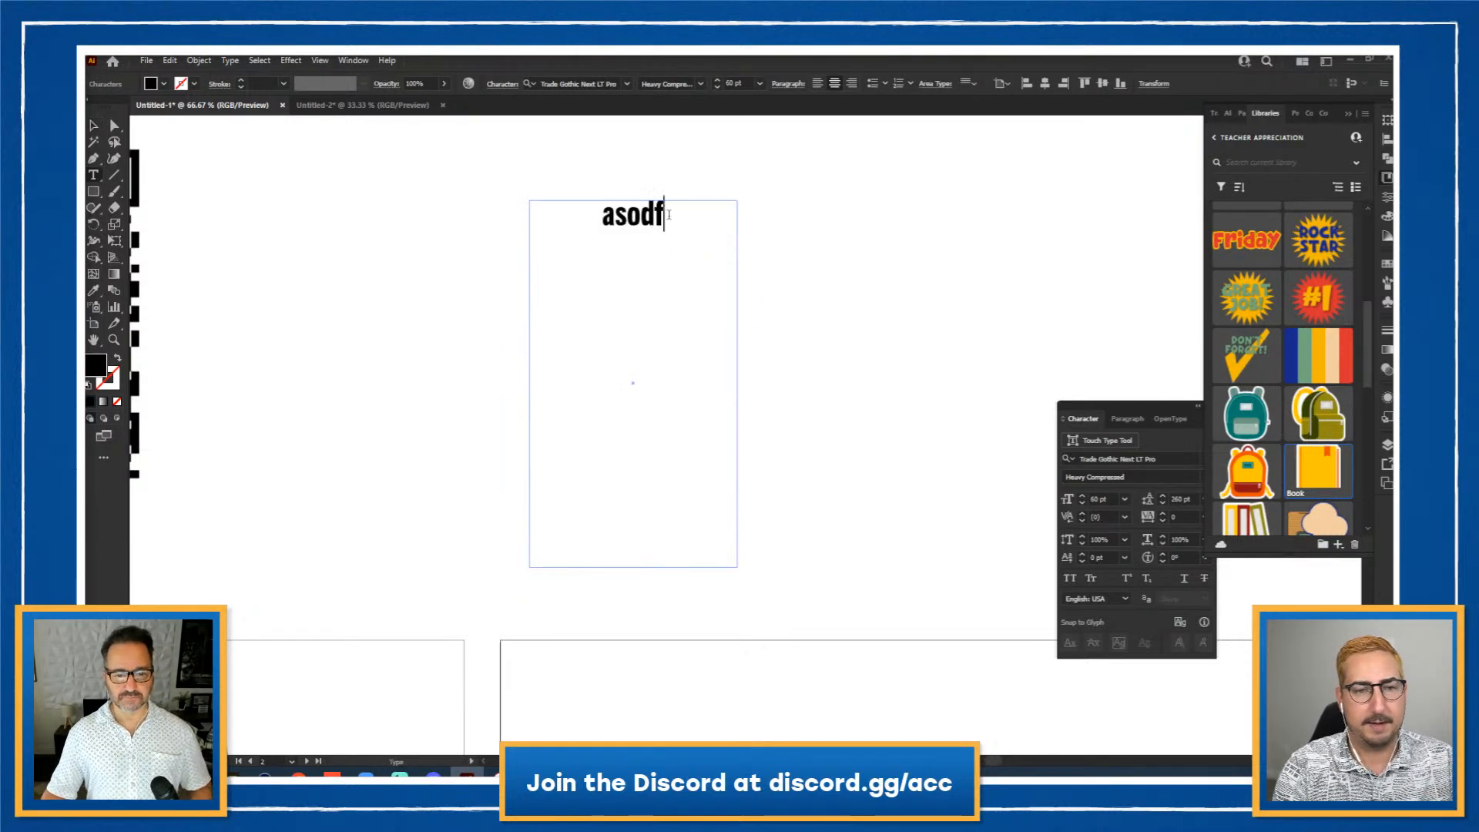
{"action": "key", "text": "Return"}
{"action": "type", "text": "asoidfj"}
{"action": "key", "text": "Return"}
{"action": "type", "text": "asdfjio"}
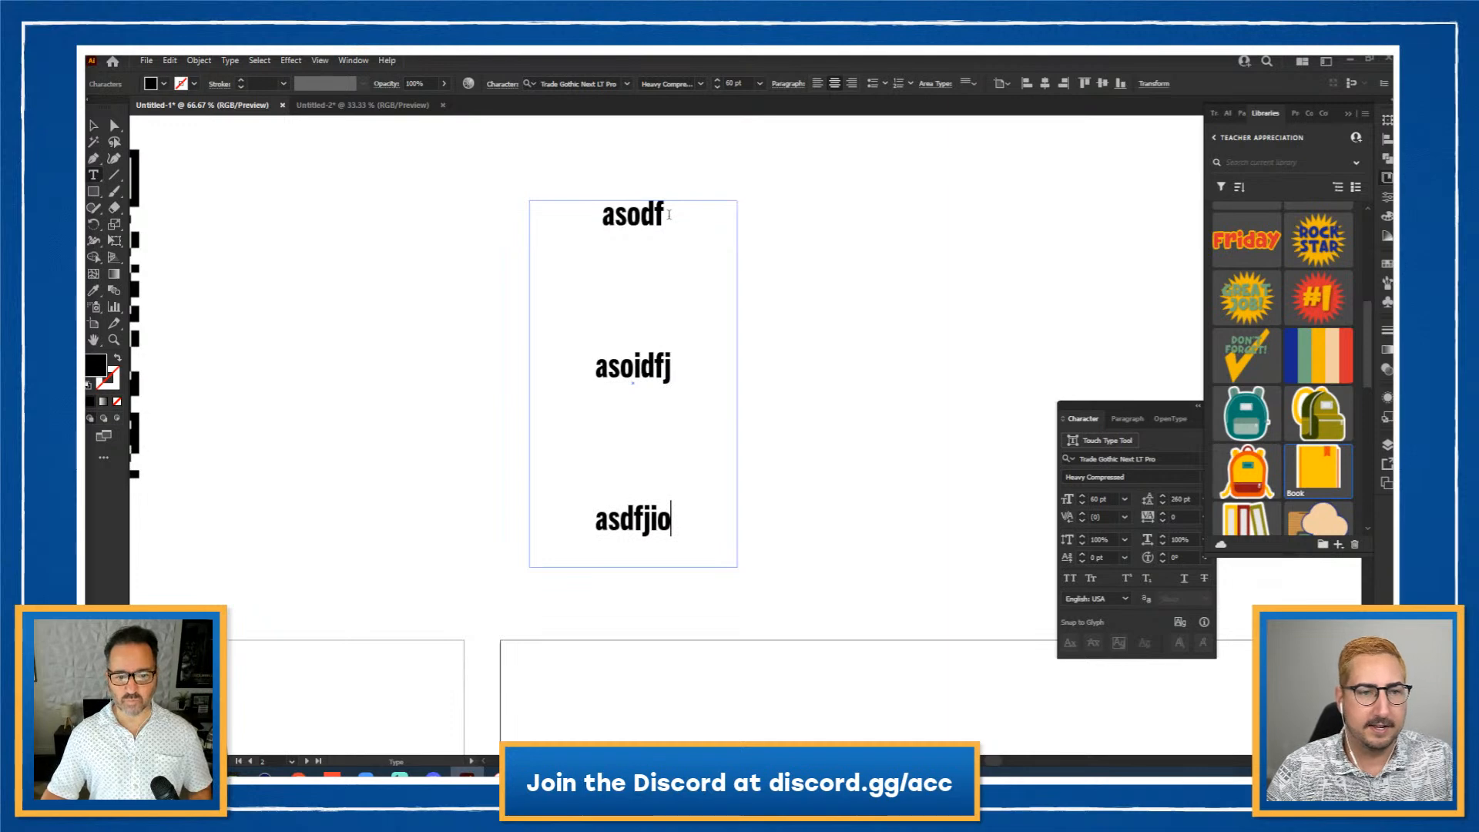
Step: Apply automatic numbering to the three-line text frame and switch the lines from numbering to bullets
{"action": "left_click", "coordinate": [94, 124]}
{"action": "left_click", "coordinate": [353, 60]}
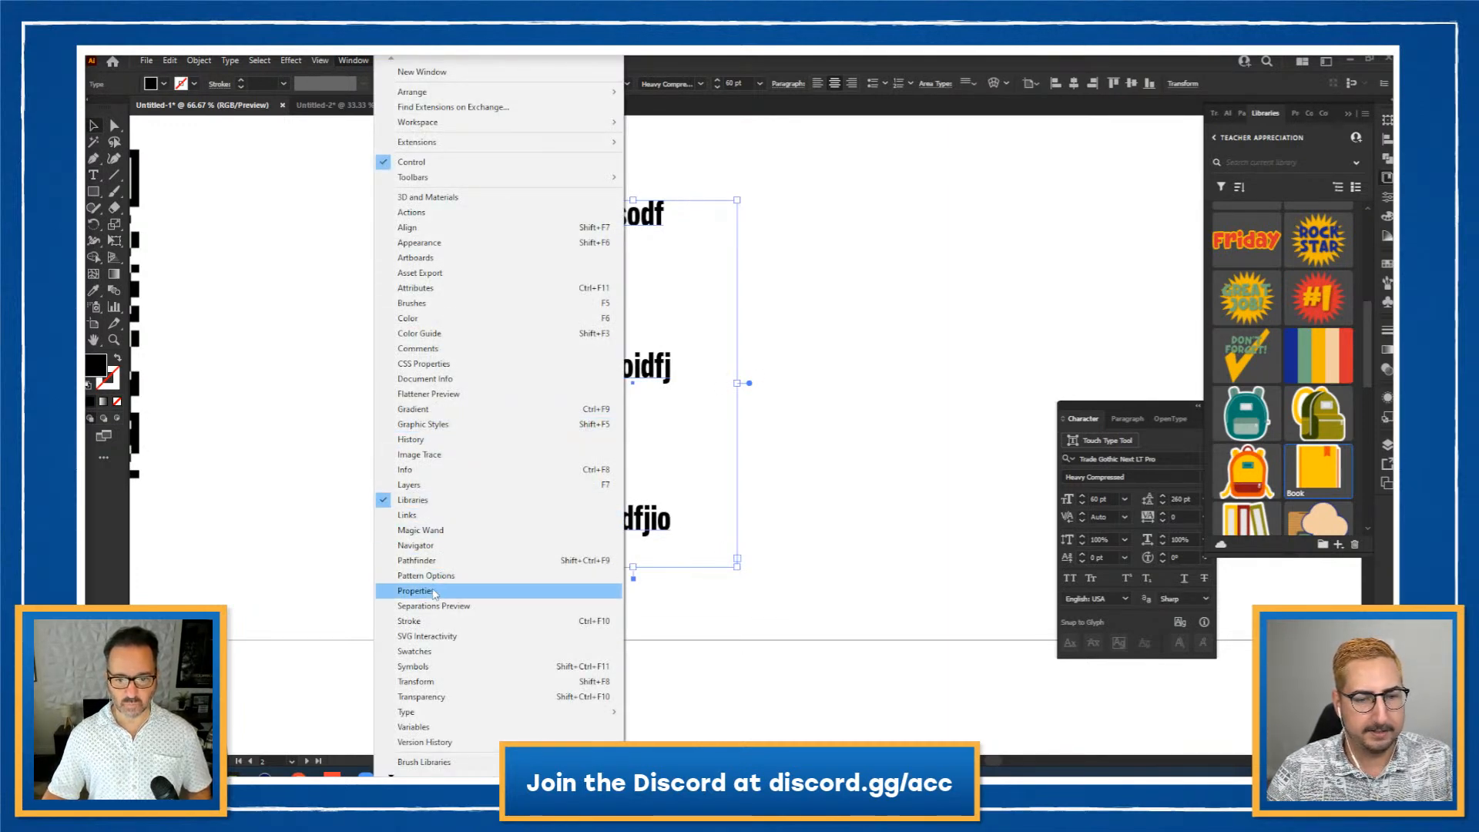
{"action": "left_click", "coordinate": [436, 592]}
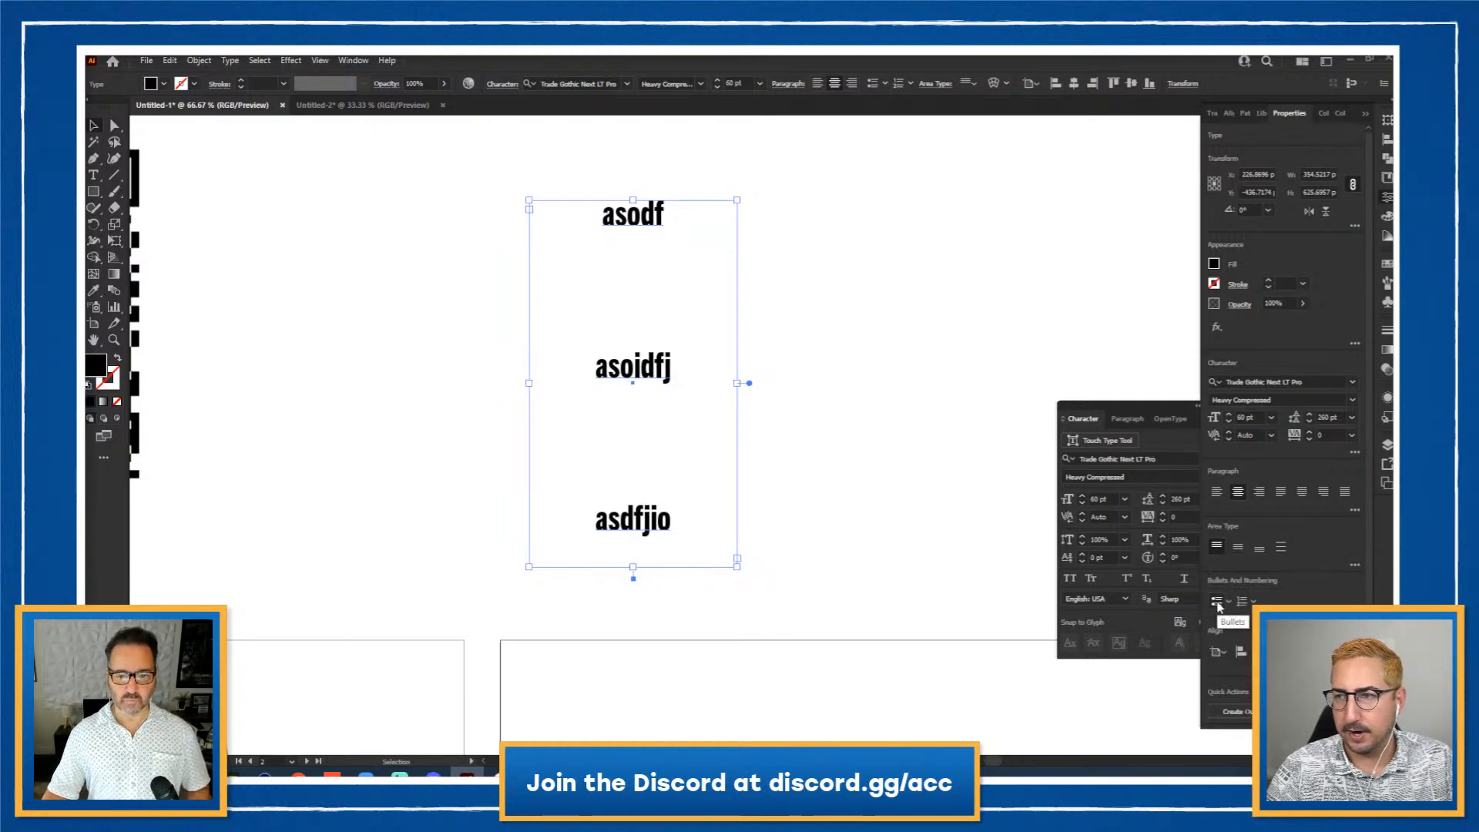
{"action": "left_click", "coordinate": [1241, 604]}
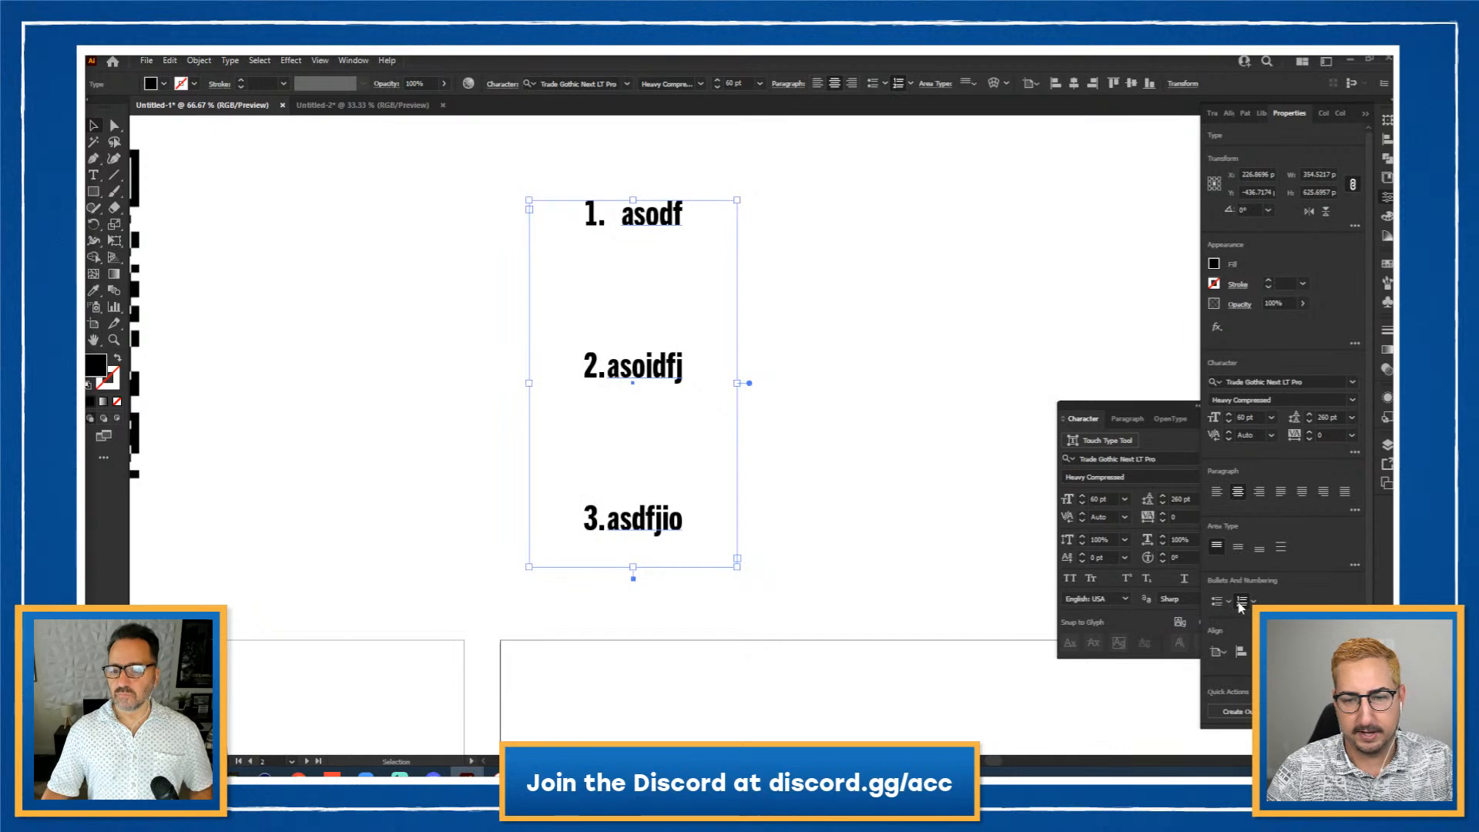
{"action": "left_click", "coordinate": [1241, 604]}
{"action": "left_click", "coordinate": [1220, 605]}
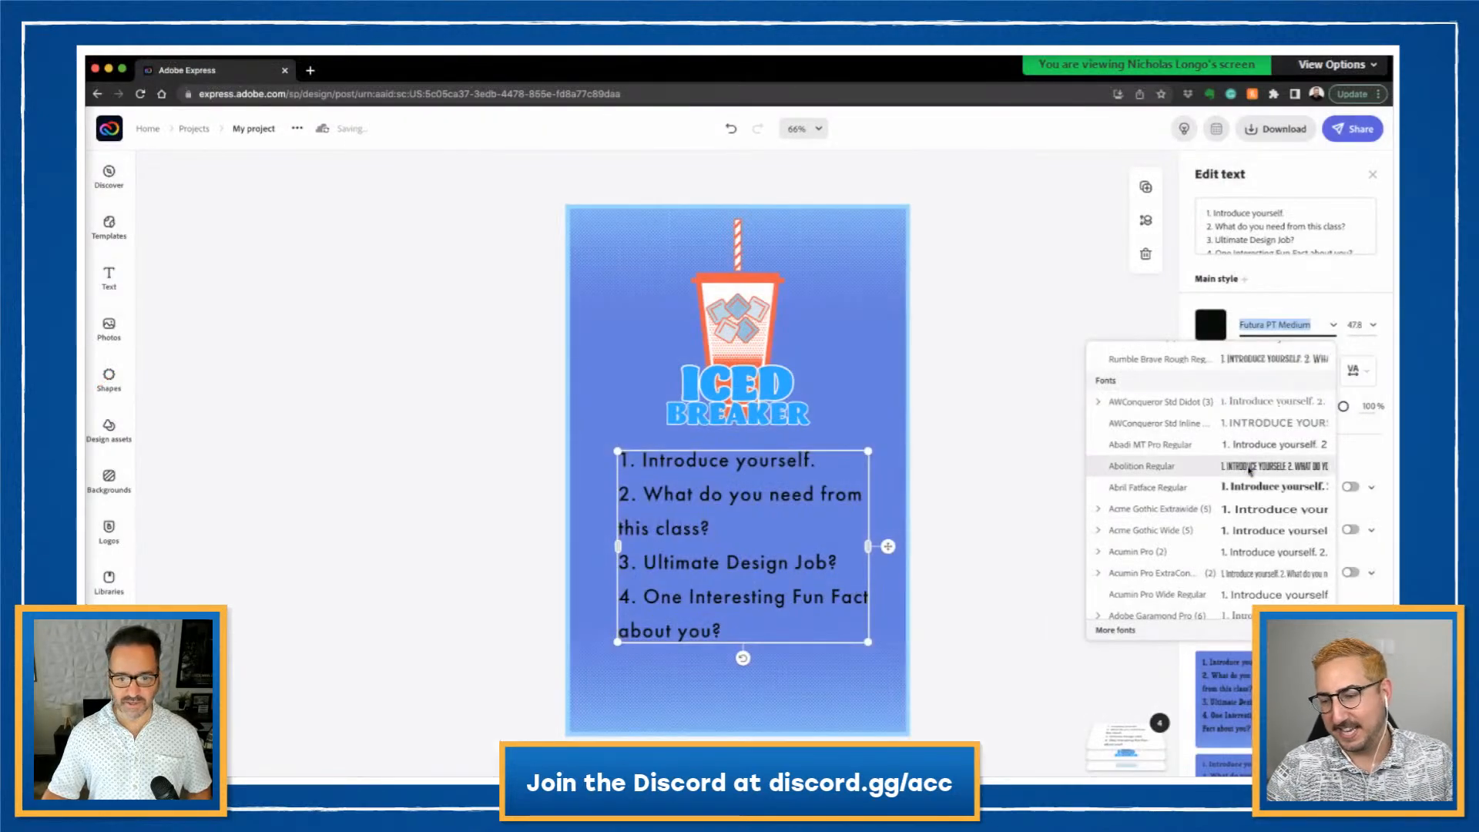
Step: Set the question list's font to Abolition Regular, shift the text down and left, and widen its box
{"action": "left_click", "coordinate": [1248, 470]}
{"action": "left_click_drag", "start_coordinate": [683, 512], "coordinate": [667, 528]}
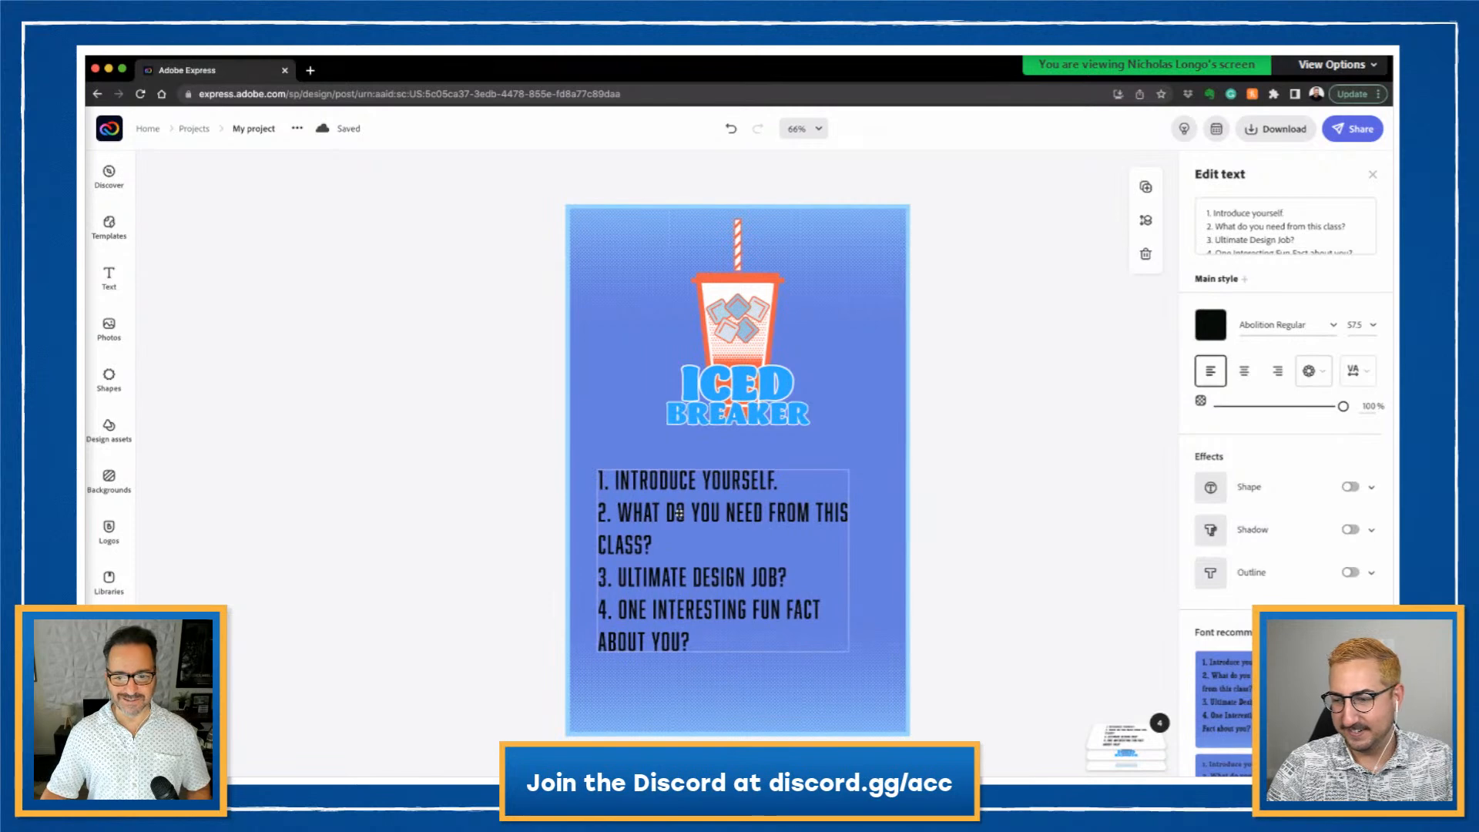
{"action": "left_click_drag", "start_coordinate": [850, 564], "coordinate": [899, 573]}
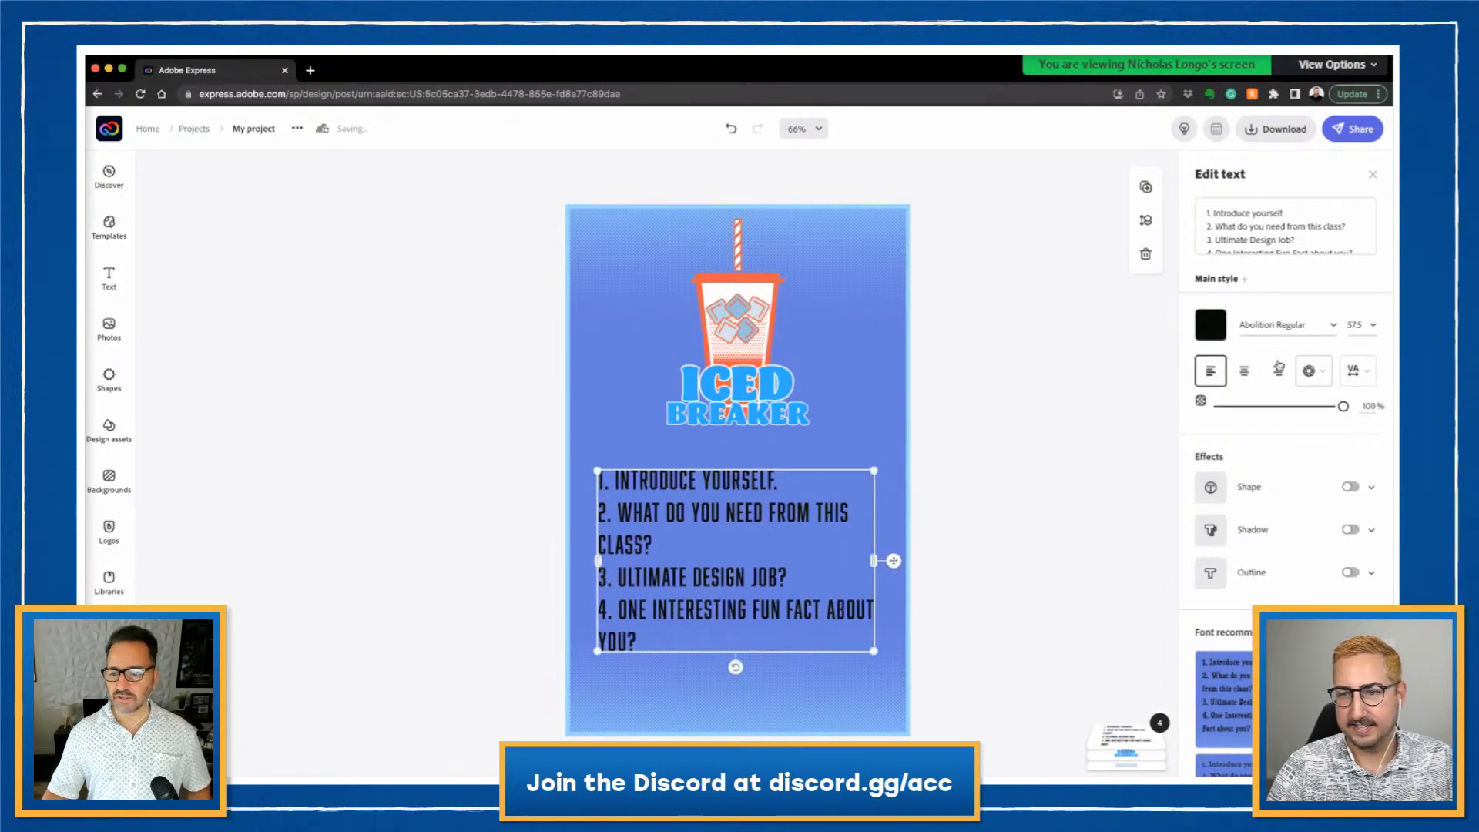
Step: Reduce the question list's font size to 55 and settle on 50
{"action": "left_click", "coordinate": [1356, 325]}
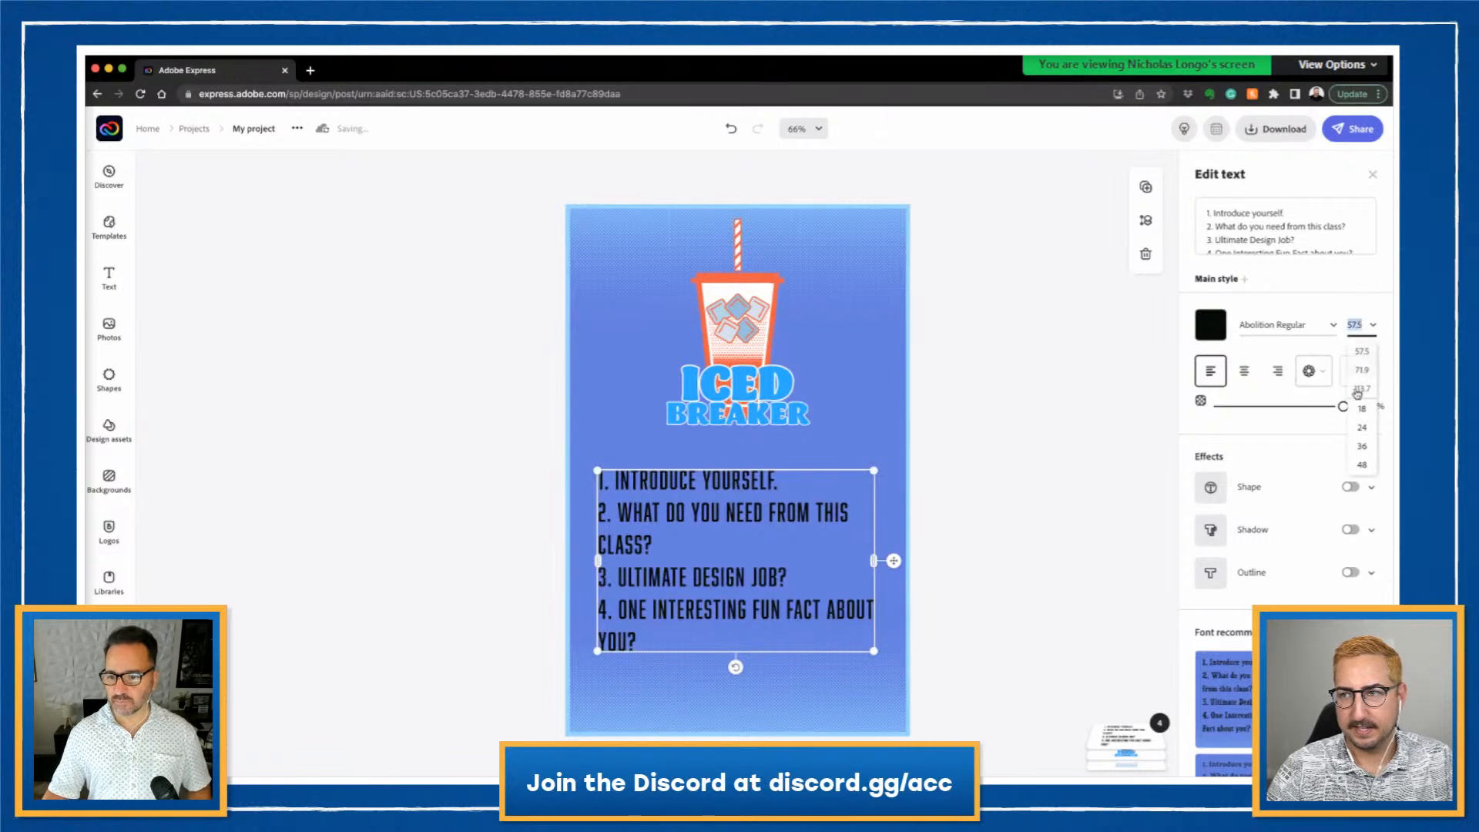
{"action": "type", "text": "55"}
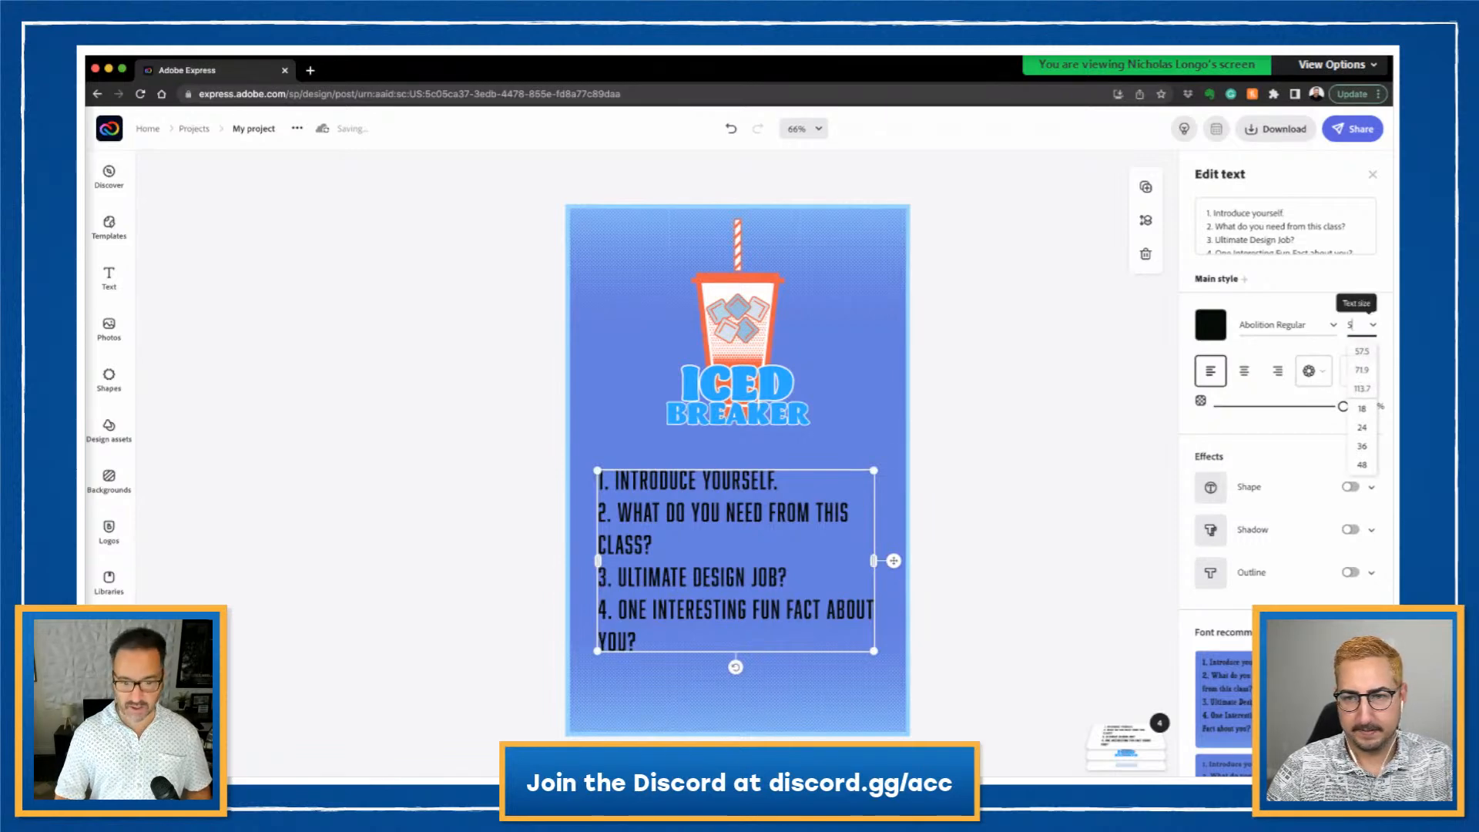
{"action": "key", "text": "Return"}
{"action": "left_click", "coordinate": [1351, 324]}
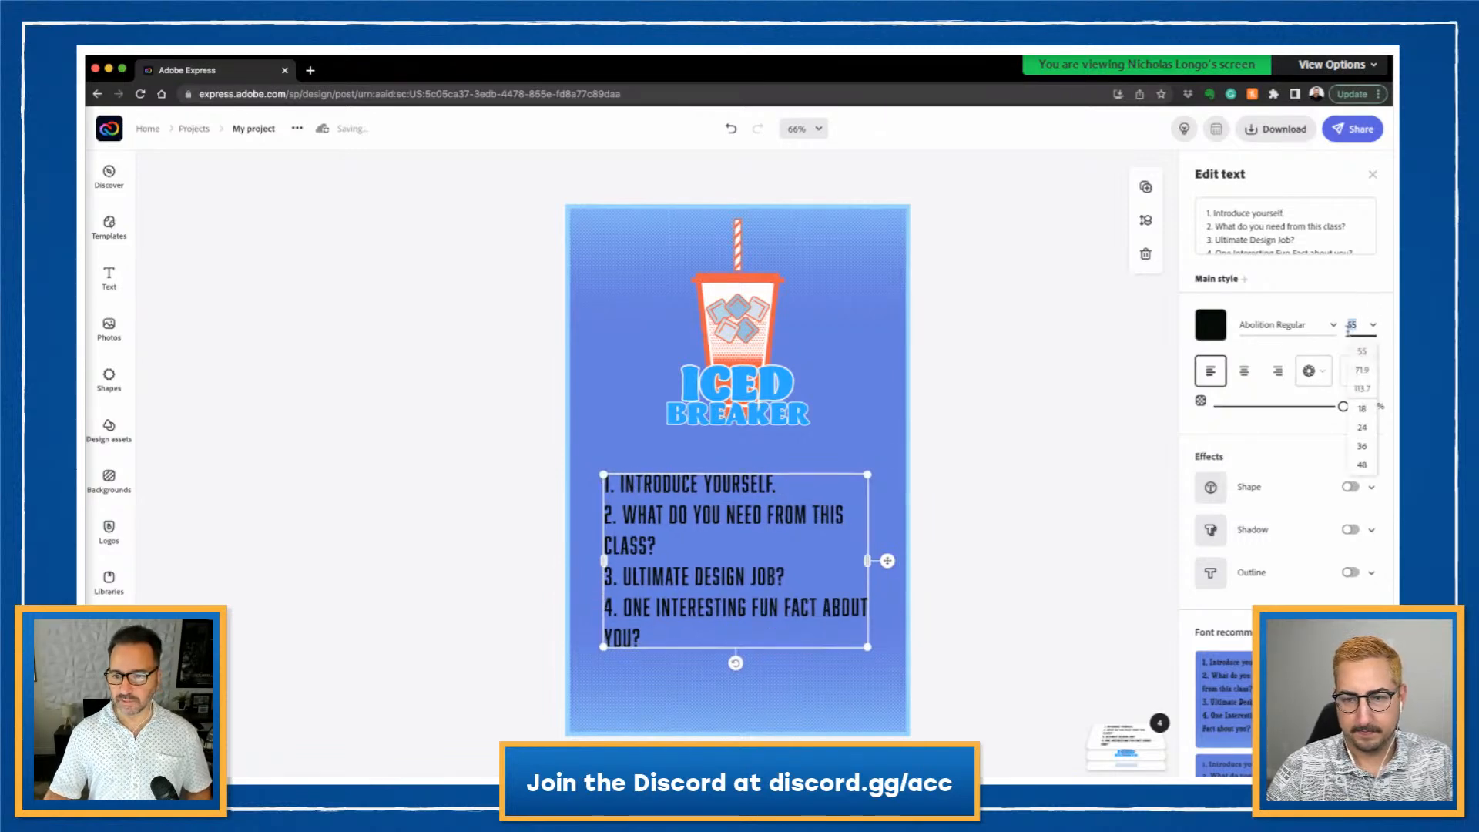
{"action": "type", "text": "50"}
{"action": "key", "text": "Return"}
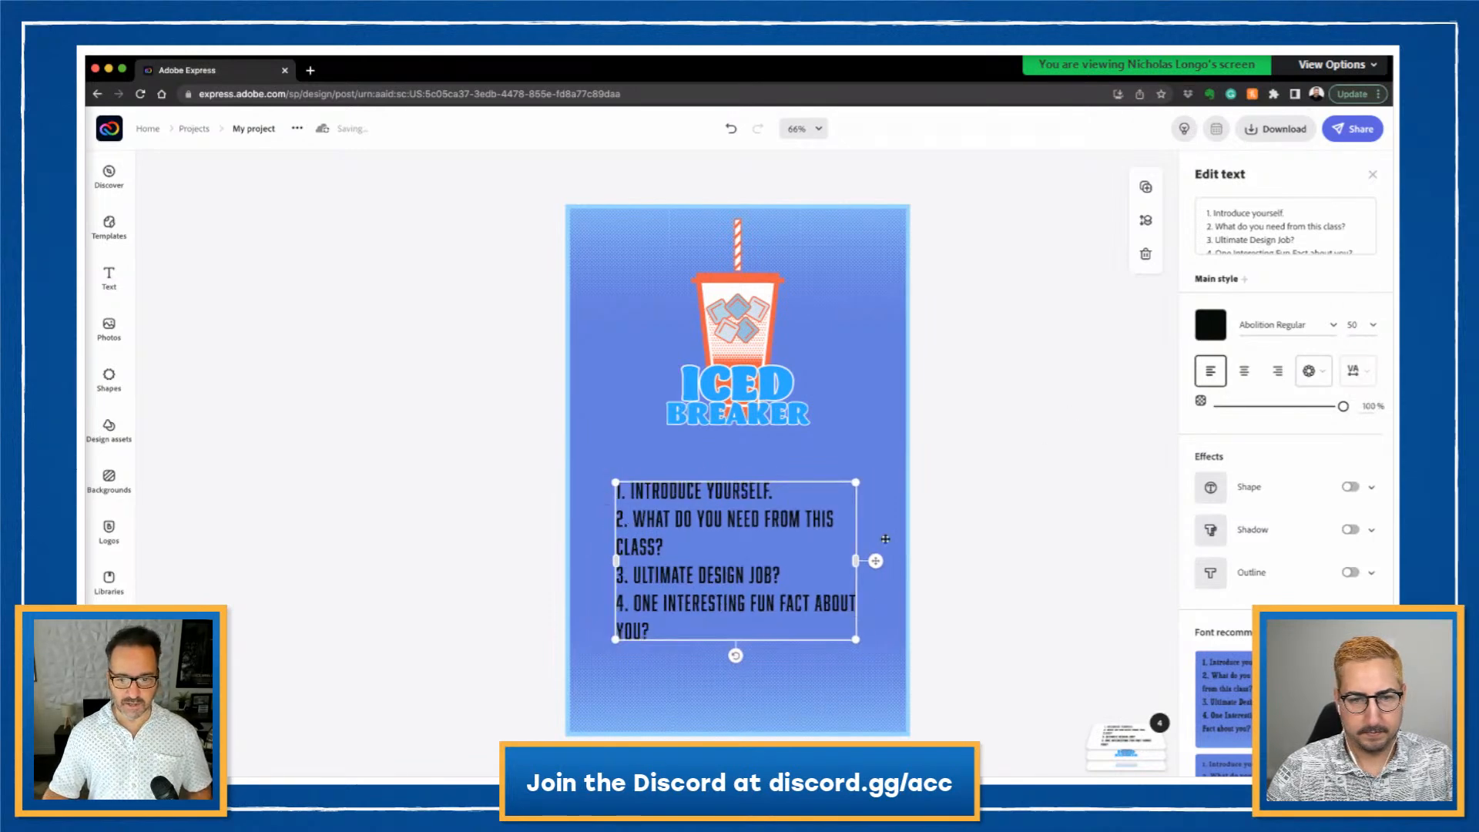
Step: Widen the list's text box so each question fits on one line, and centre it beneath the Iced Breaker title
{"action": "left_click_drag", "start_coordinate": [856, 561], "coordinate": [897, 570]}
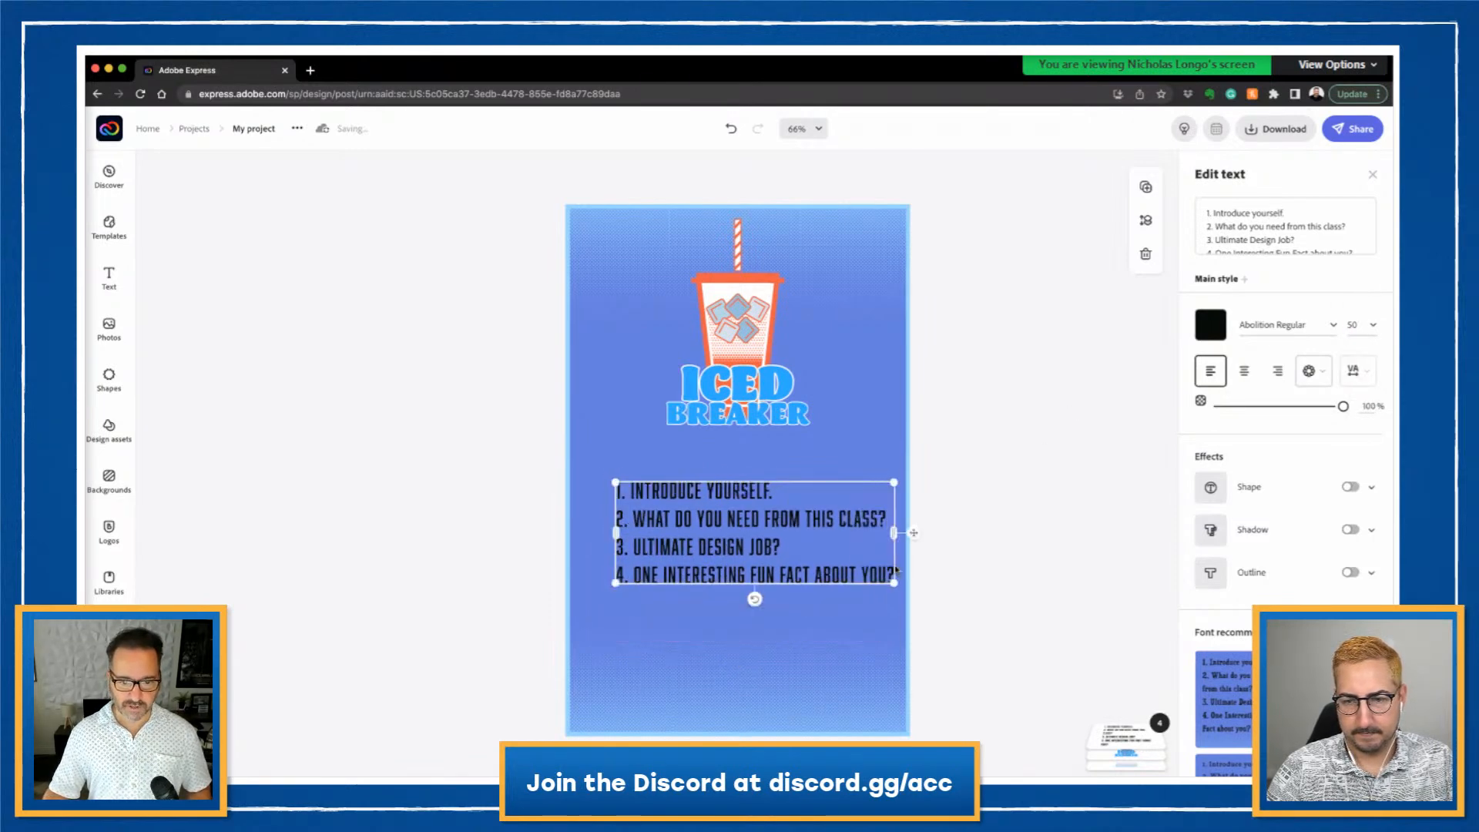
{"action": "mouse_move", "coordinate": [763, 548]}
{"action": "left_mouse_down"}
{"action": "mouse_move", "coordinate": [738, 548]}
{"action": "mouse_move", "coordinate": [750, 528]}
{"action": "left_mouse_up"}
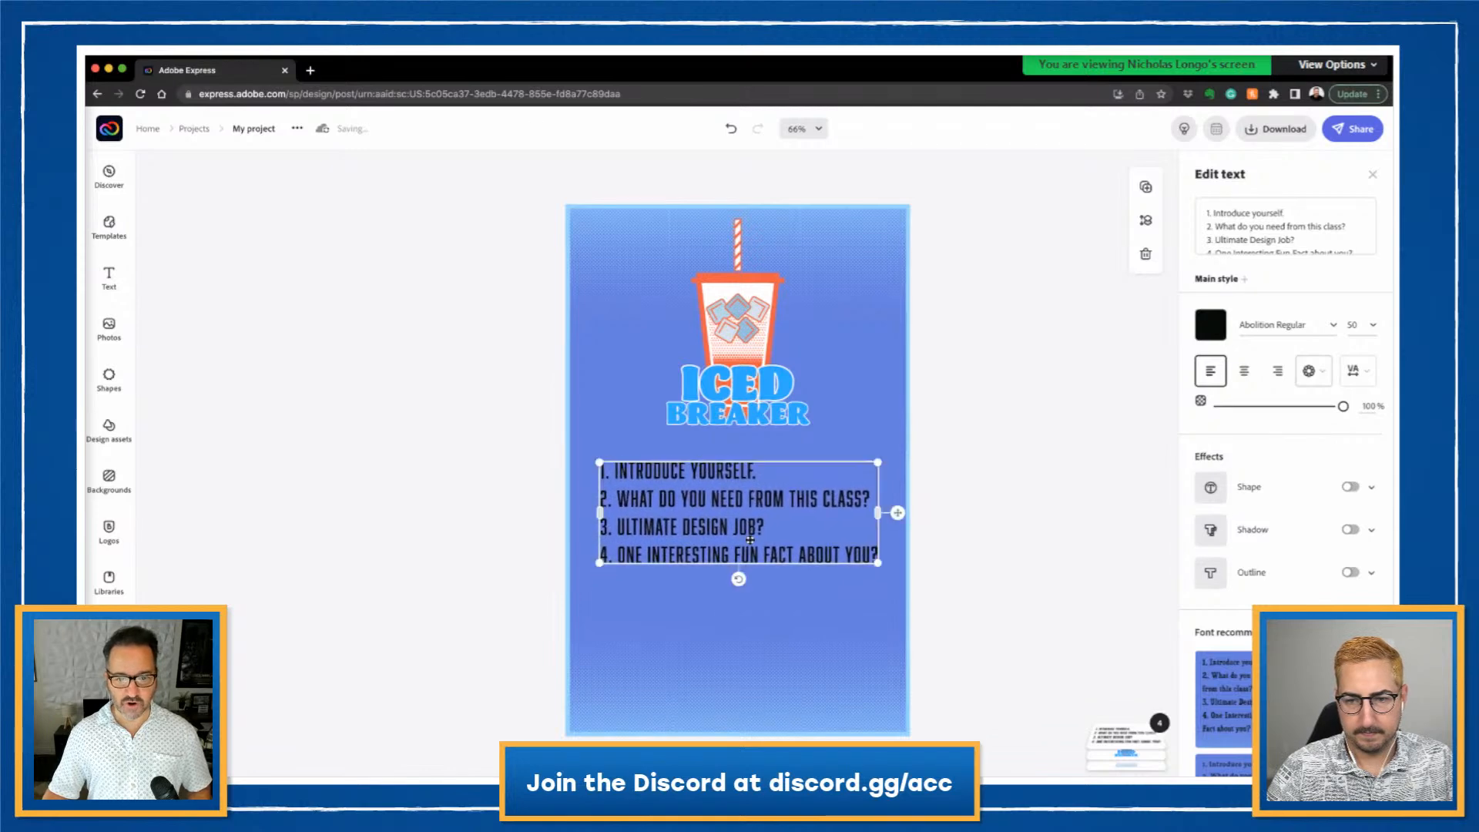
Step: Change the question list's text colour to white from the current palette and deselect it
{"action": "left_click", "coordinate": [1213, 339]}
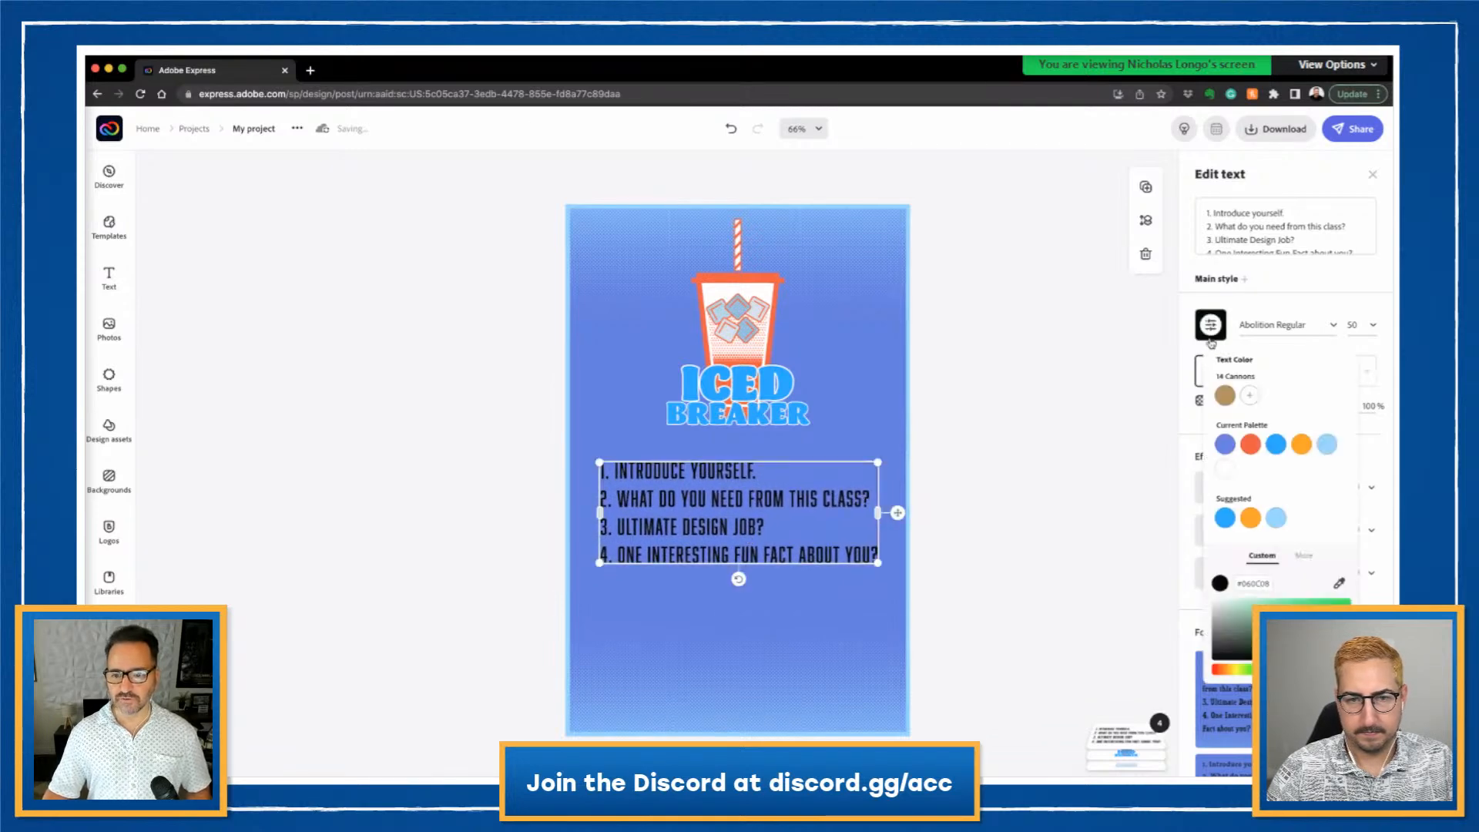
{"action": "left_click", "coordinate": [1226, 470]}
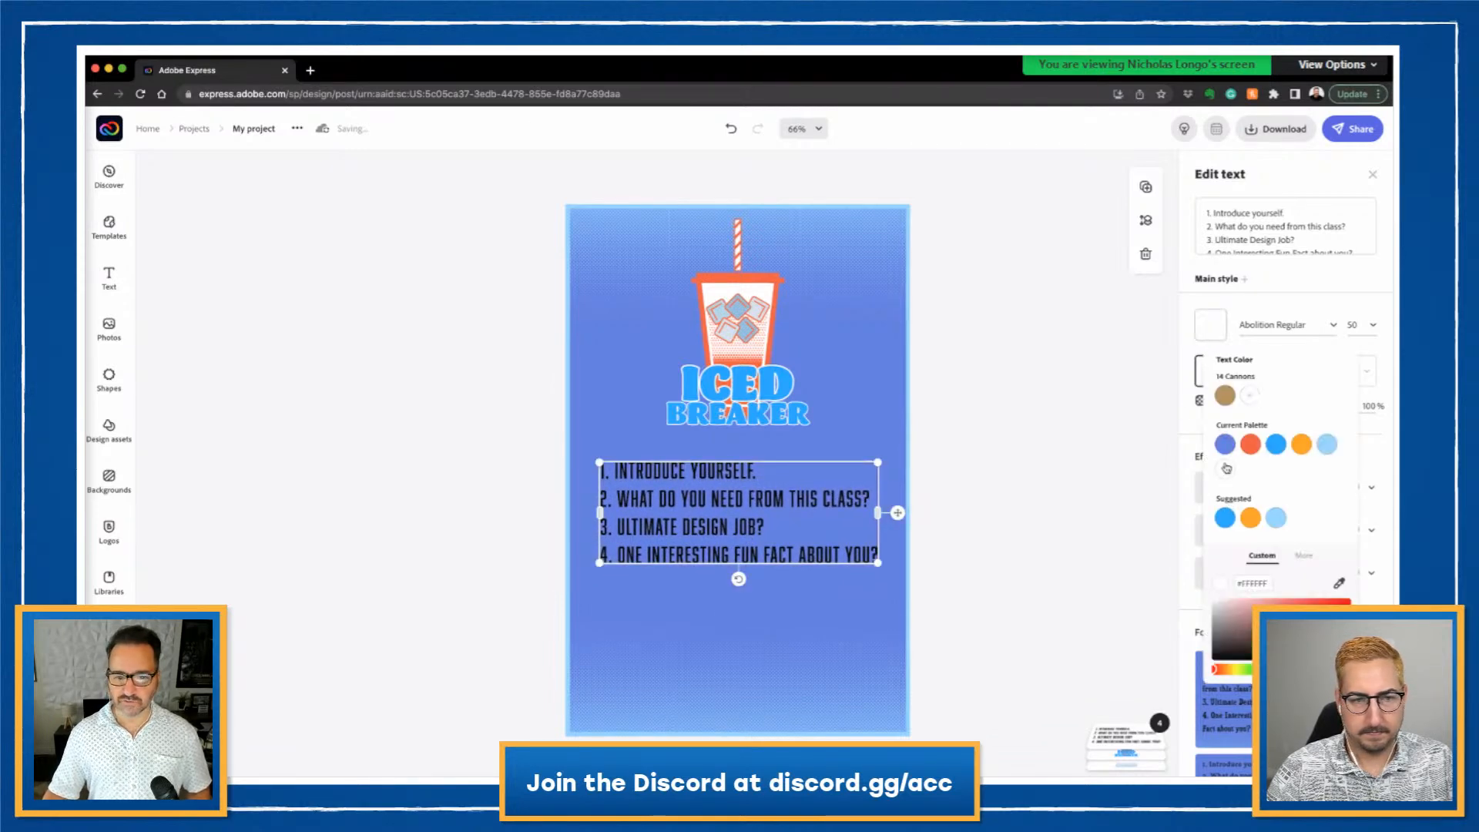
{"action": "left_click", "coordinate": [1057, 519]}
{"action": "left_click", "coordinate": [989, 578]}
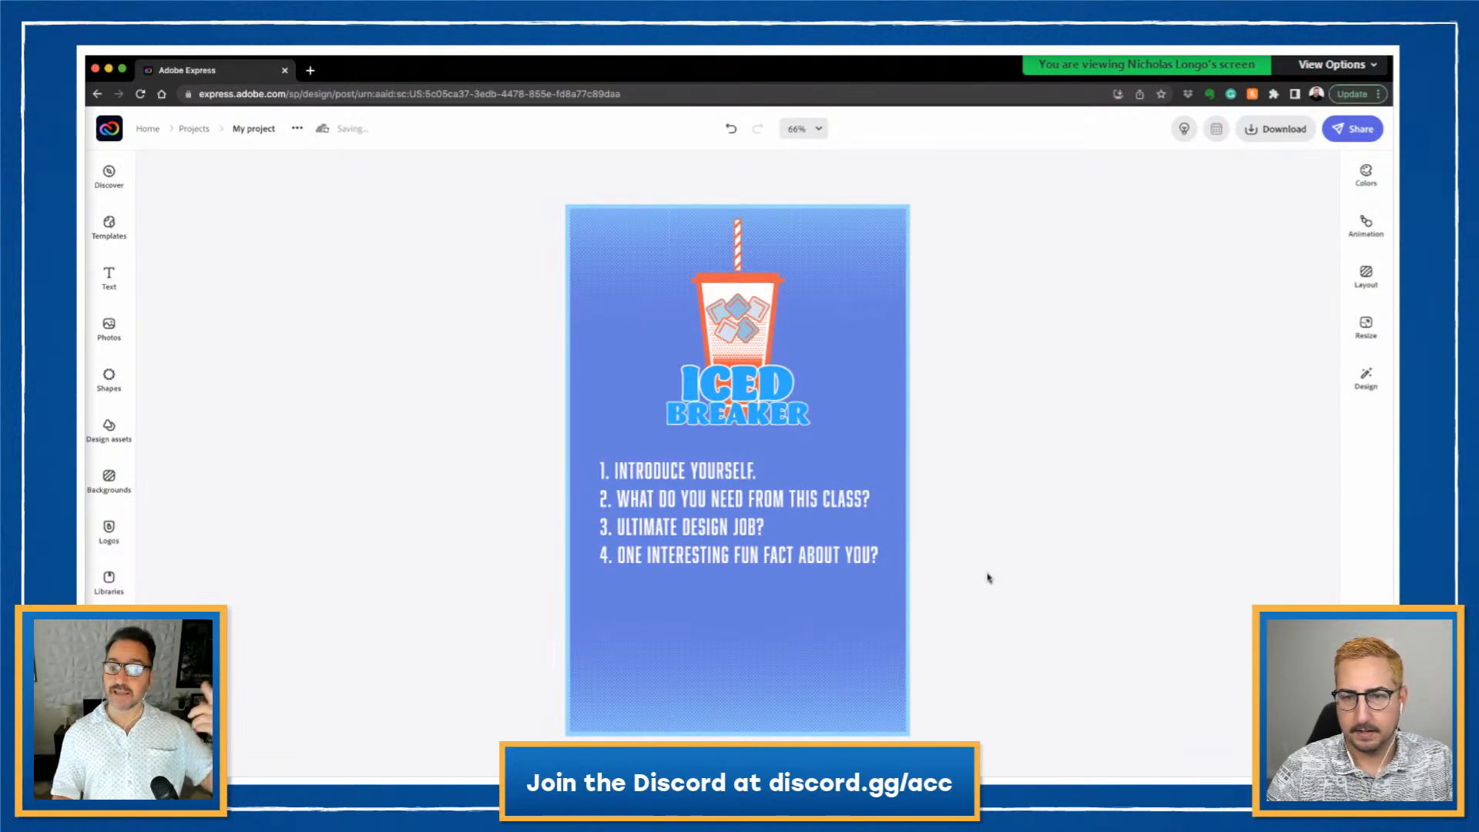
Step: Examine the flyer's download file types and its sharing and scheduling options
{"action": "left_click", "coordinate": [1277, 134]}
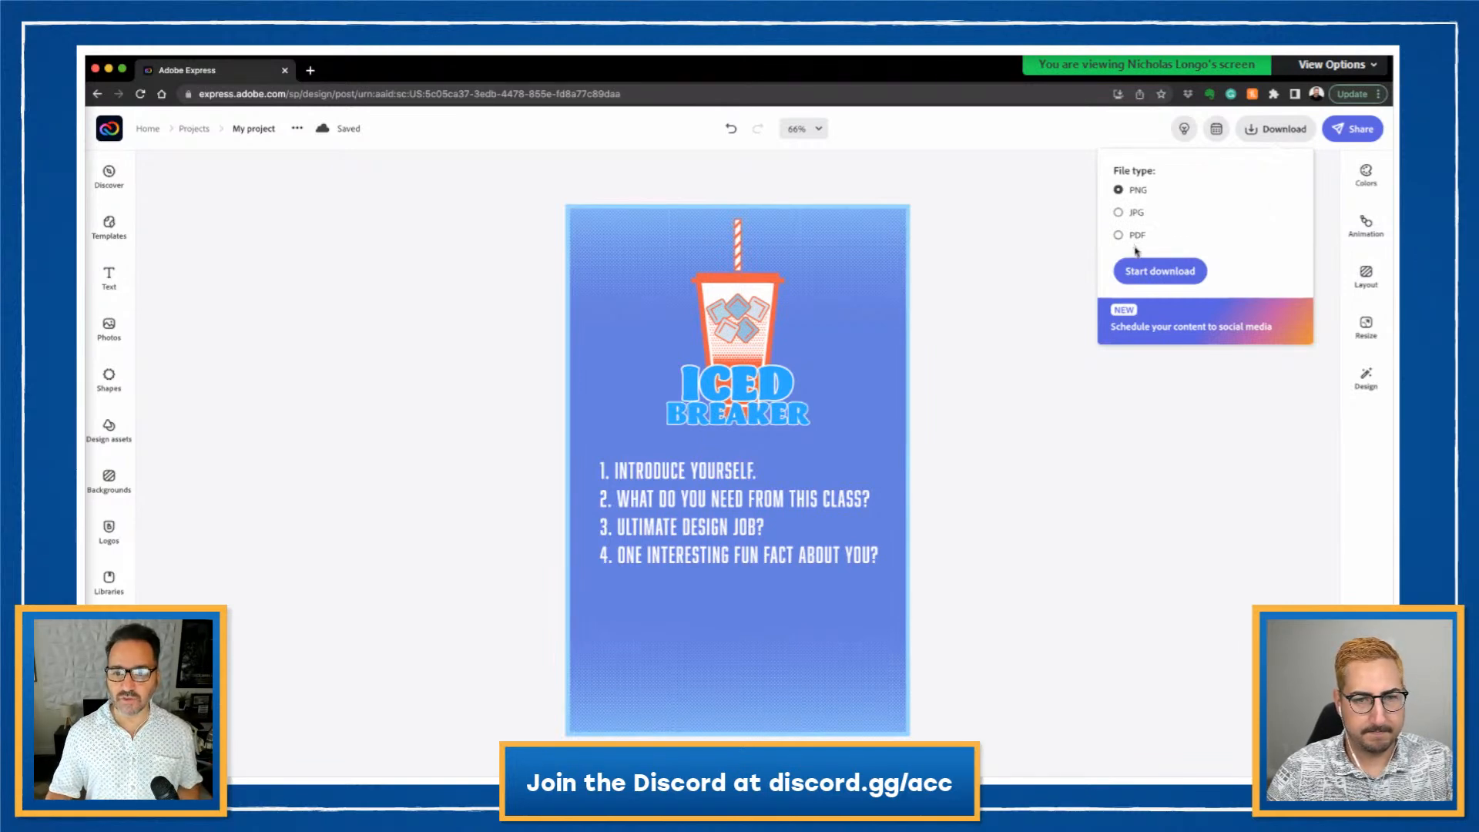
{"action": "left_click", "coordinate": [1355, 130]}
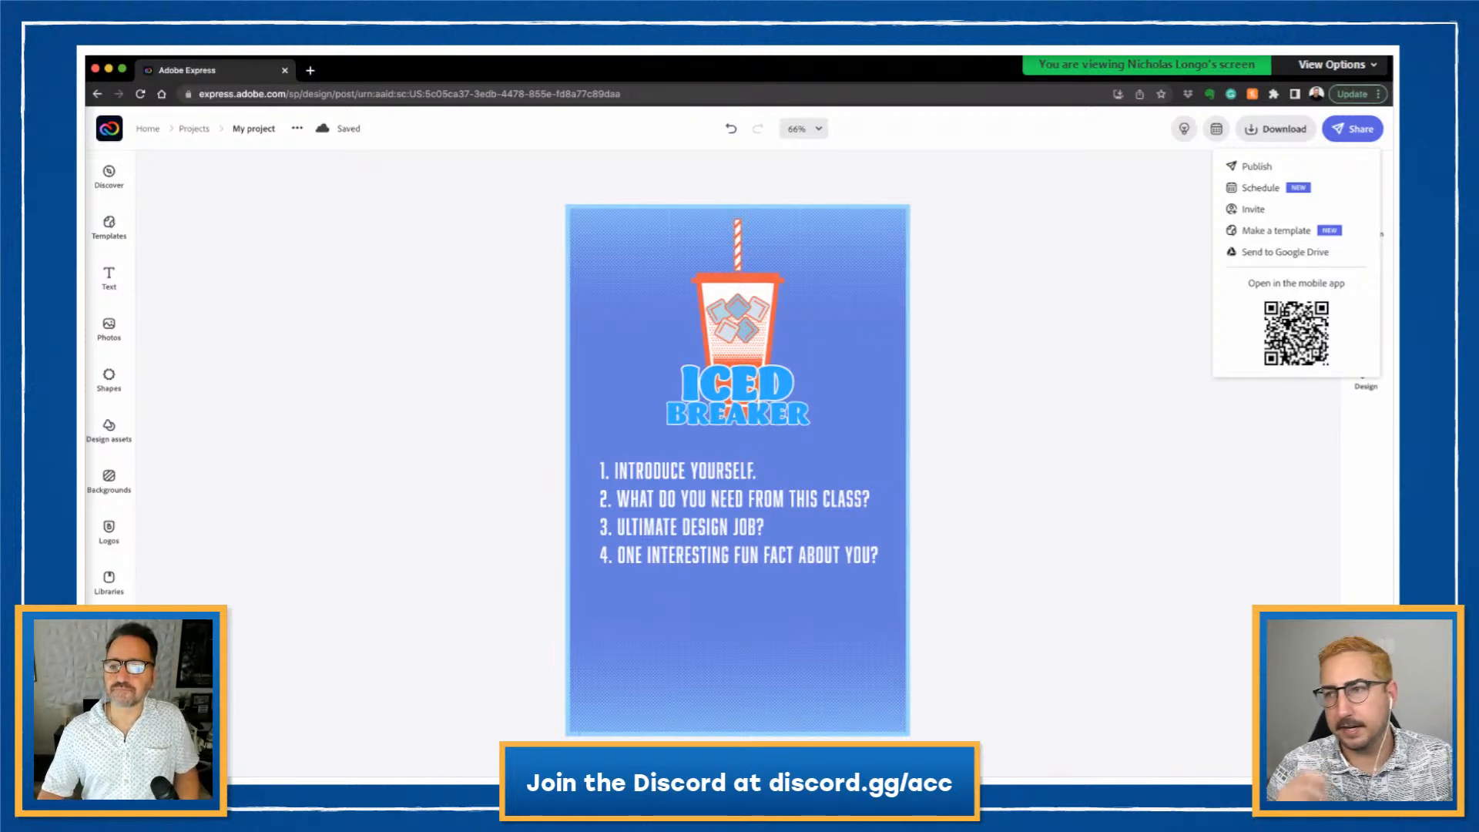
{"action": "left_click", "coordinate": [386, 458]}
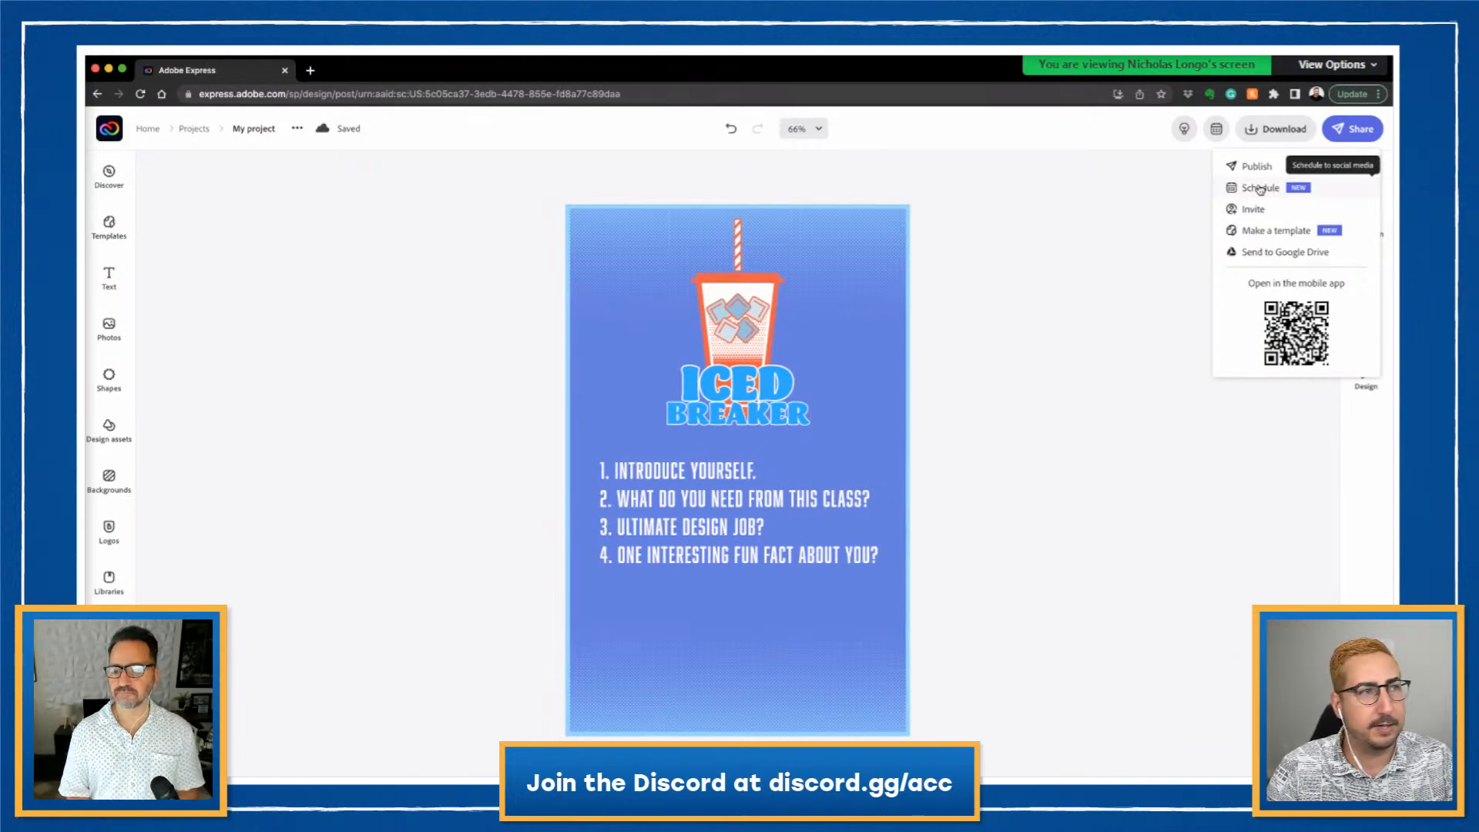
Step: Download the flyer as a PDF
{"action": "left_click", "coordinate": [1271, 136]}
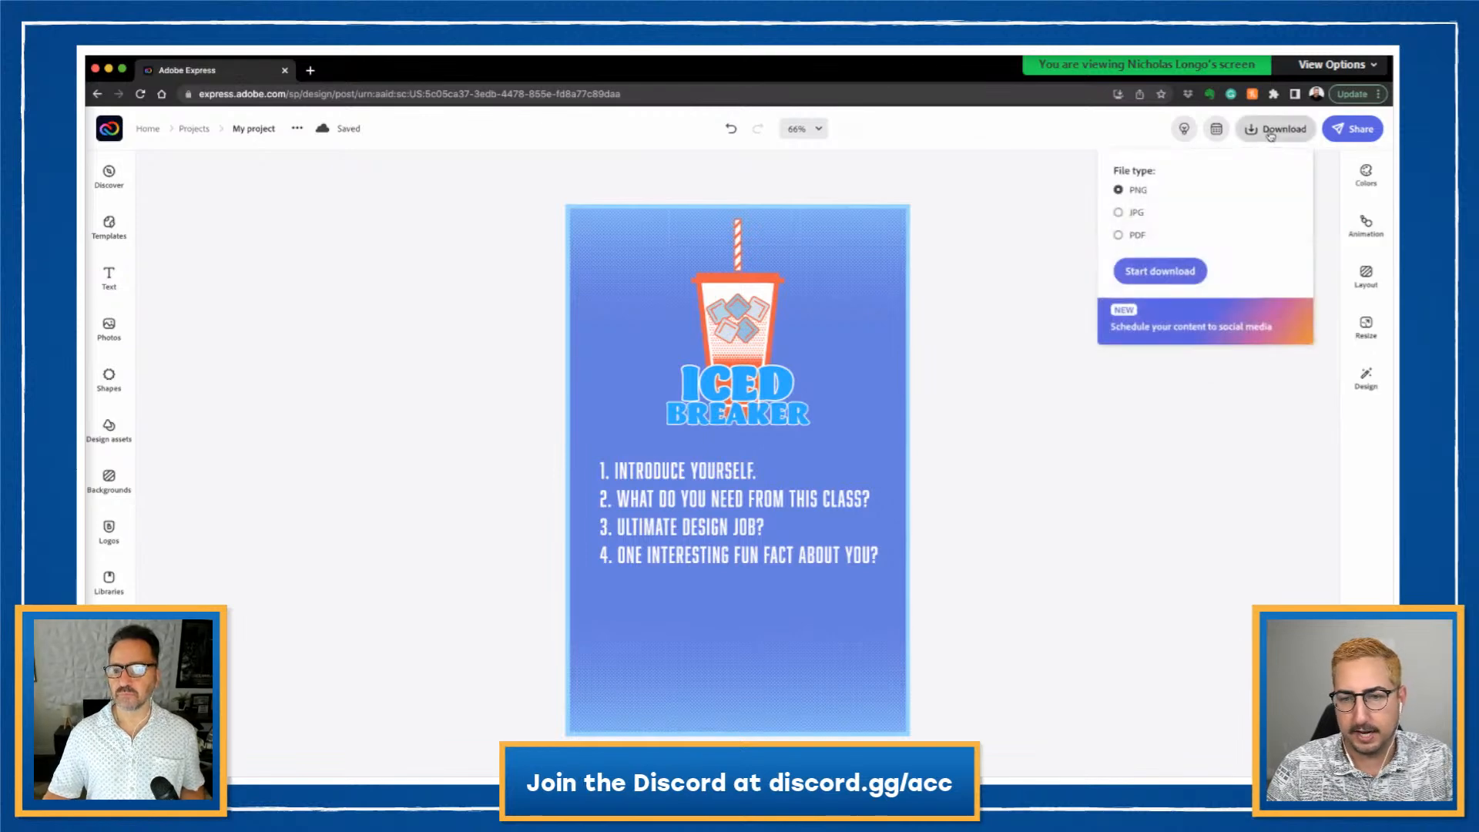
{"action": "left_click", "coordinate": [1136, 237]}
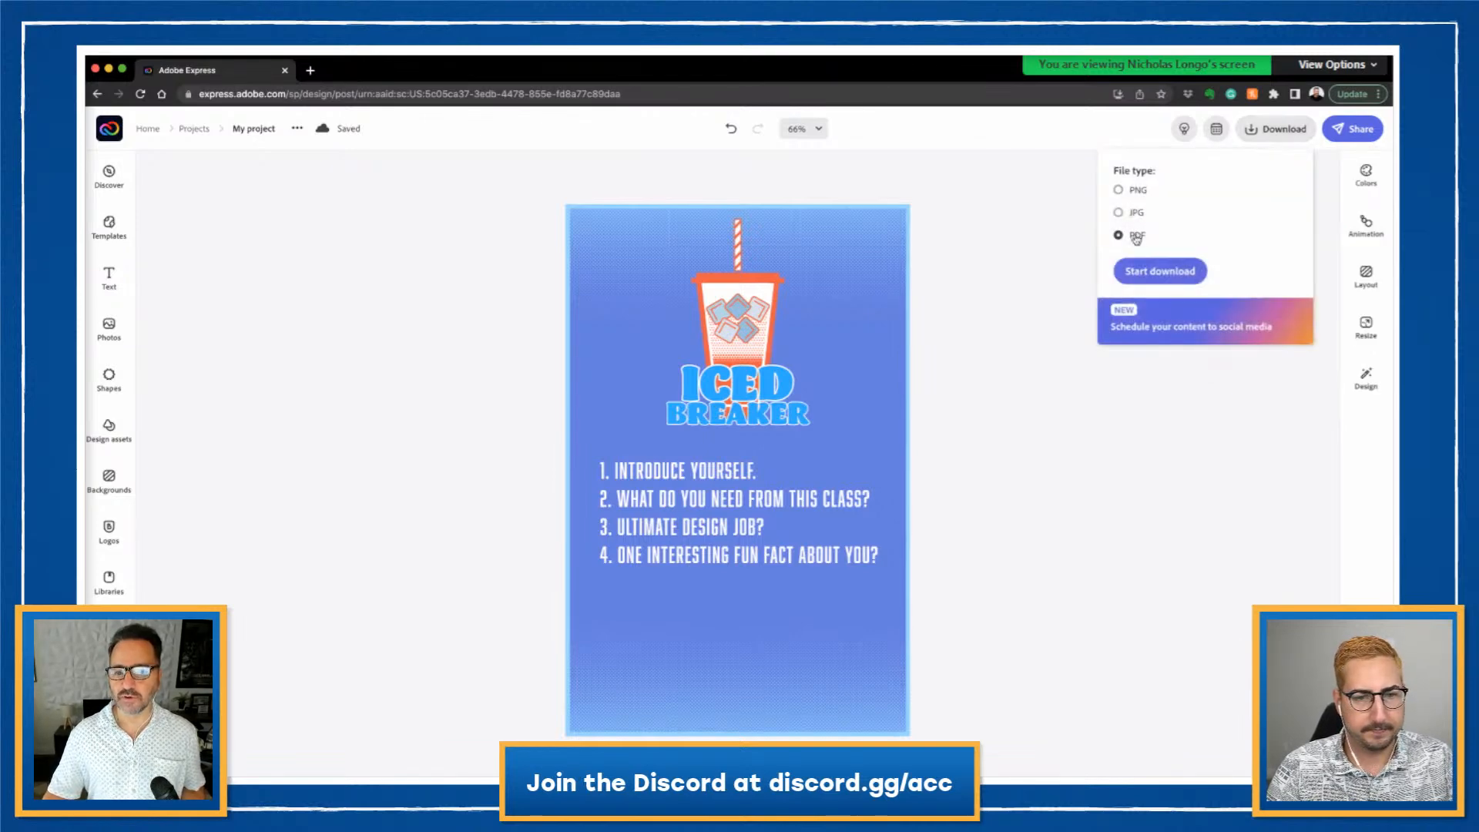
{"action": "left_click", "coordinate": [1153, 270]}
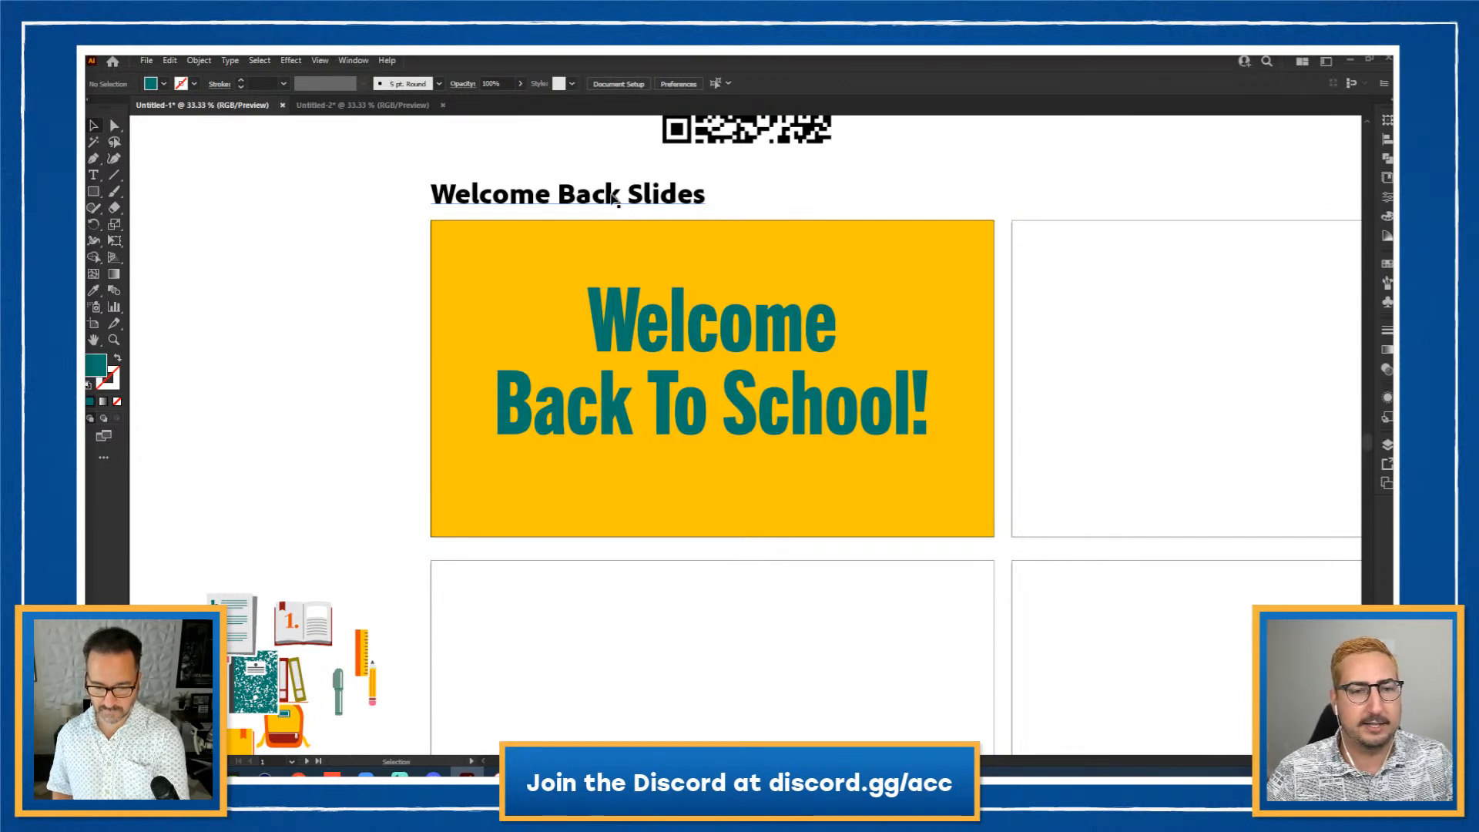
Step: In Illustrator, move the Welcome Back Slides heading up and left, and draw a black square about 99 px wide above the yellow artboard
{"action": "left_click_drag", "start_coordinate": [614, 198], "coordinate": [511, 131]}
{"action": "key", "text": "z"}
{"action": "left_click", "coordinate": [650, 267]}
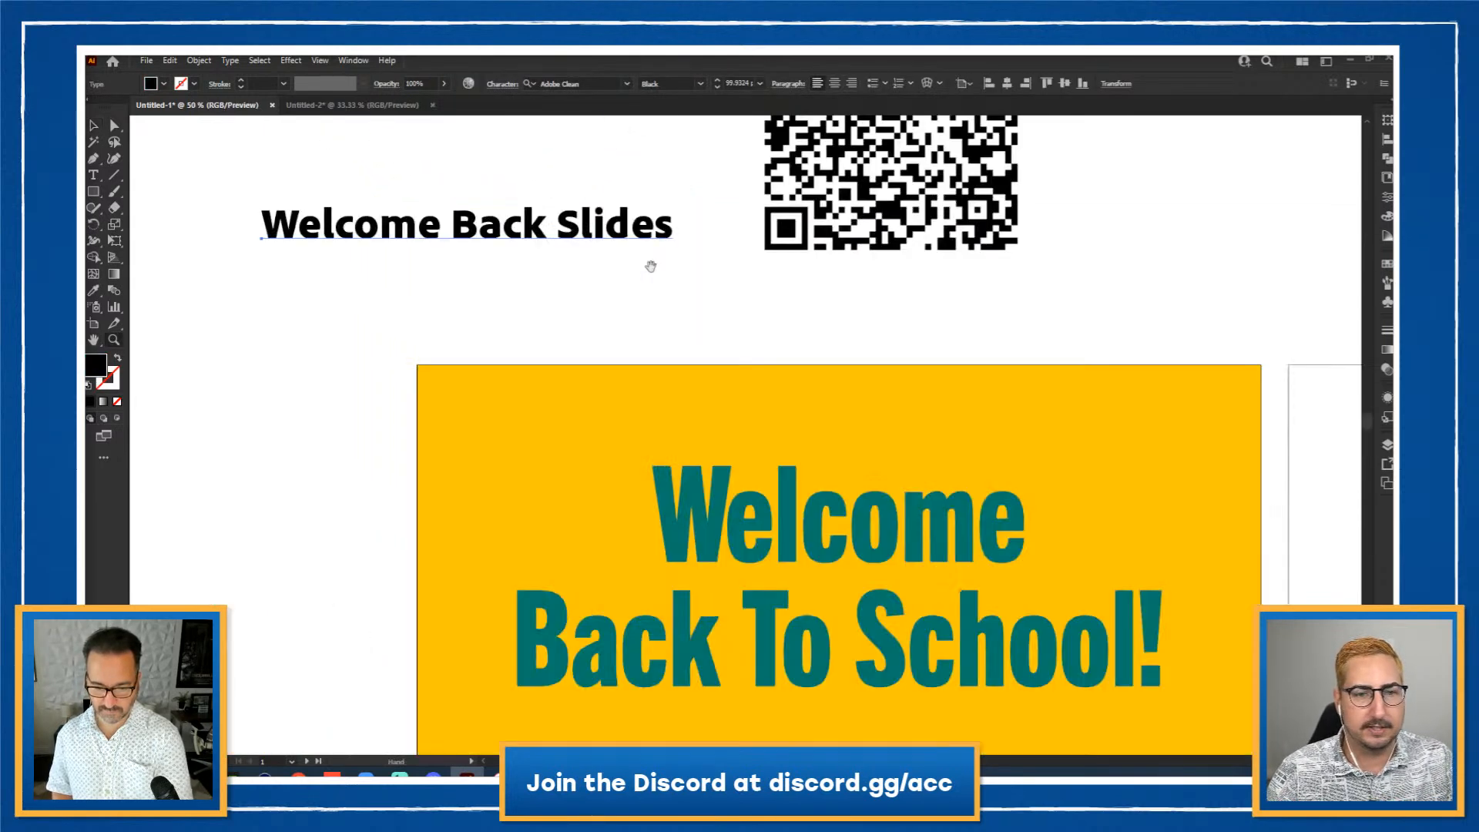
{"action": "left_click_drag", "start_coordinate": [650, 267], "coordinate": [444, 228]}
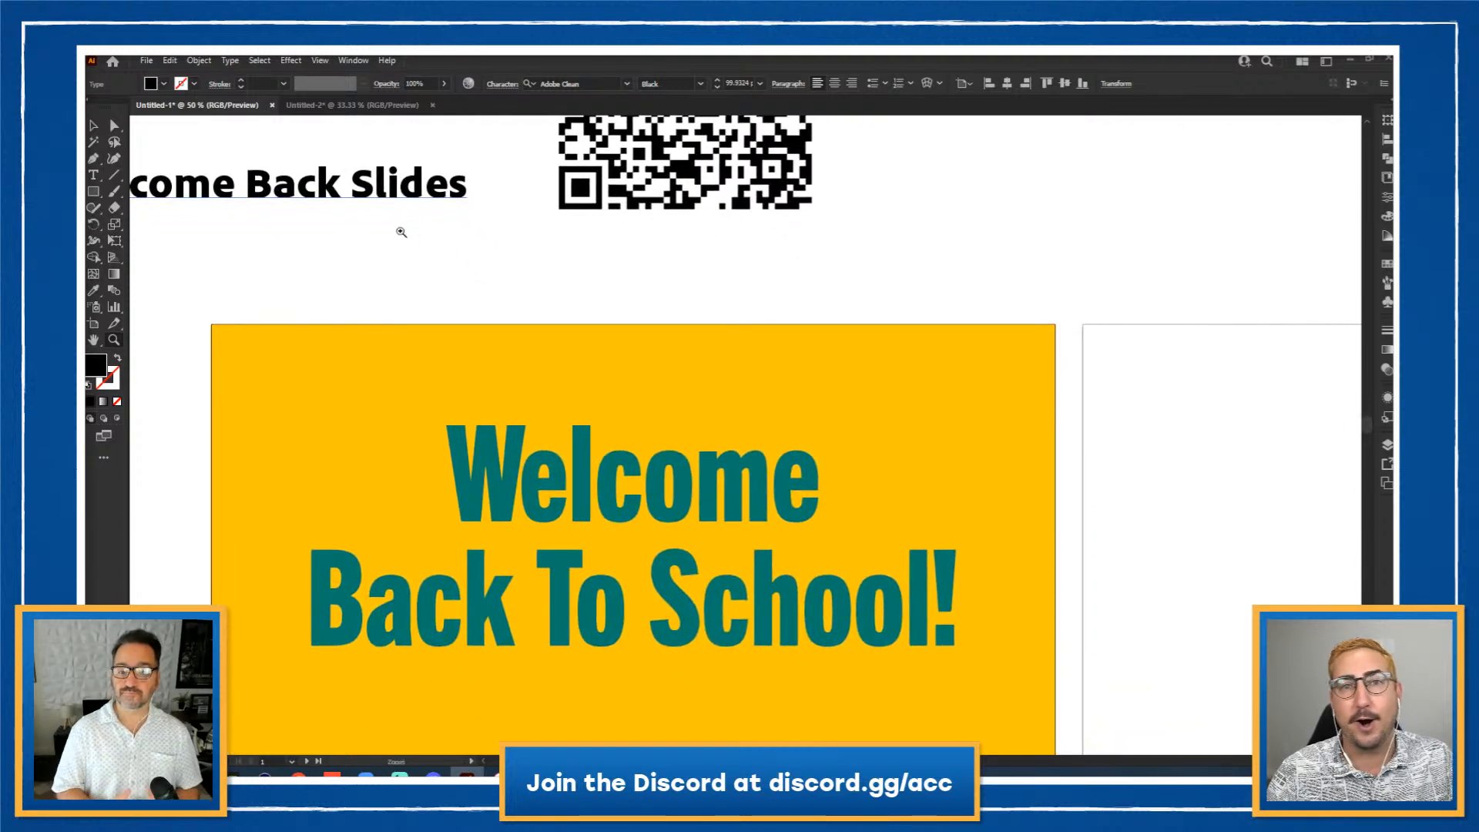
{"action": "key", "text": "m"}
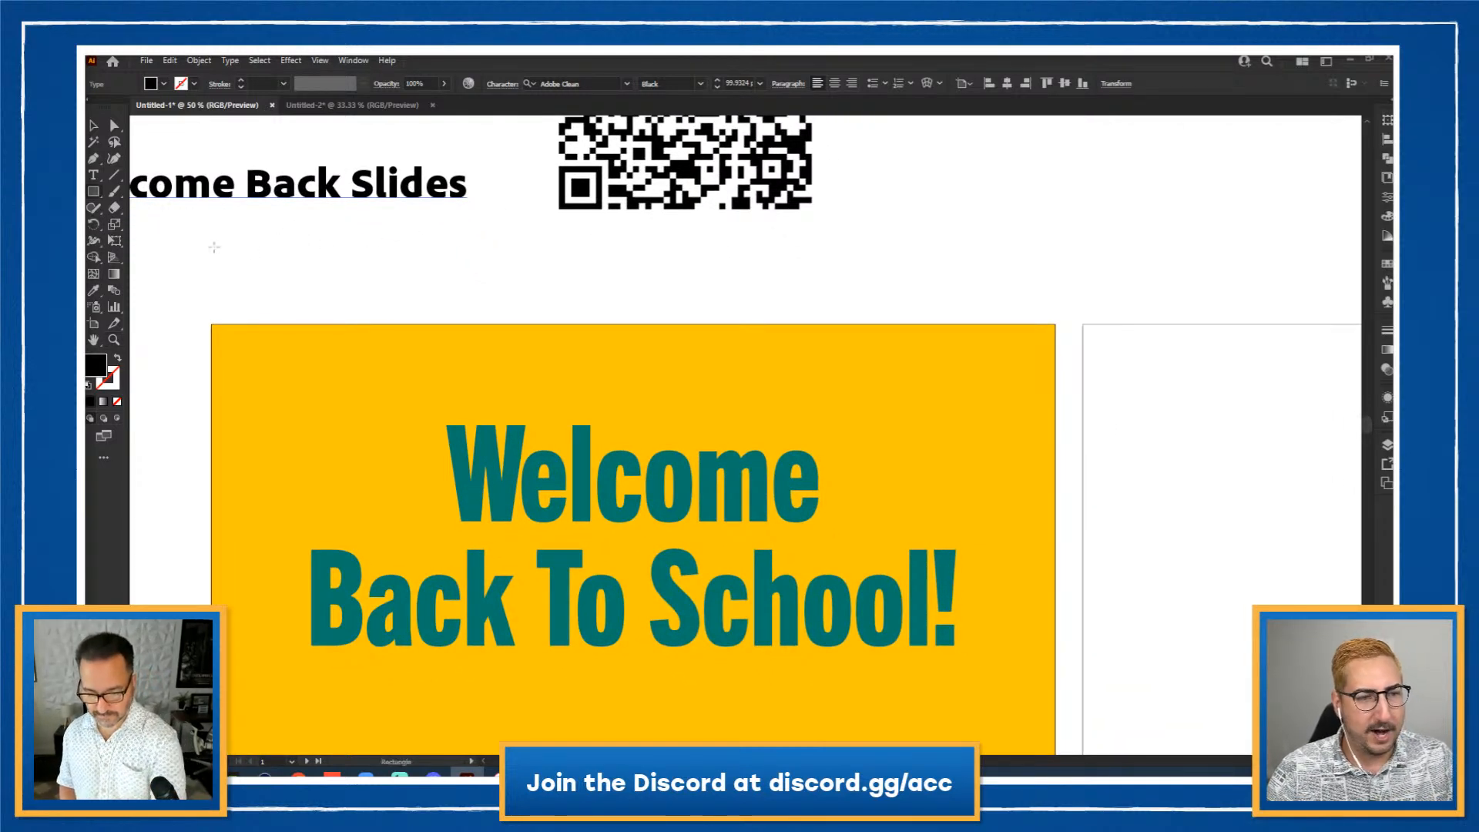
{"action": "left_click_drag", "start_coordinate": [211, 247], "coordinate": [258, 290]}
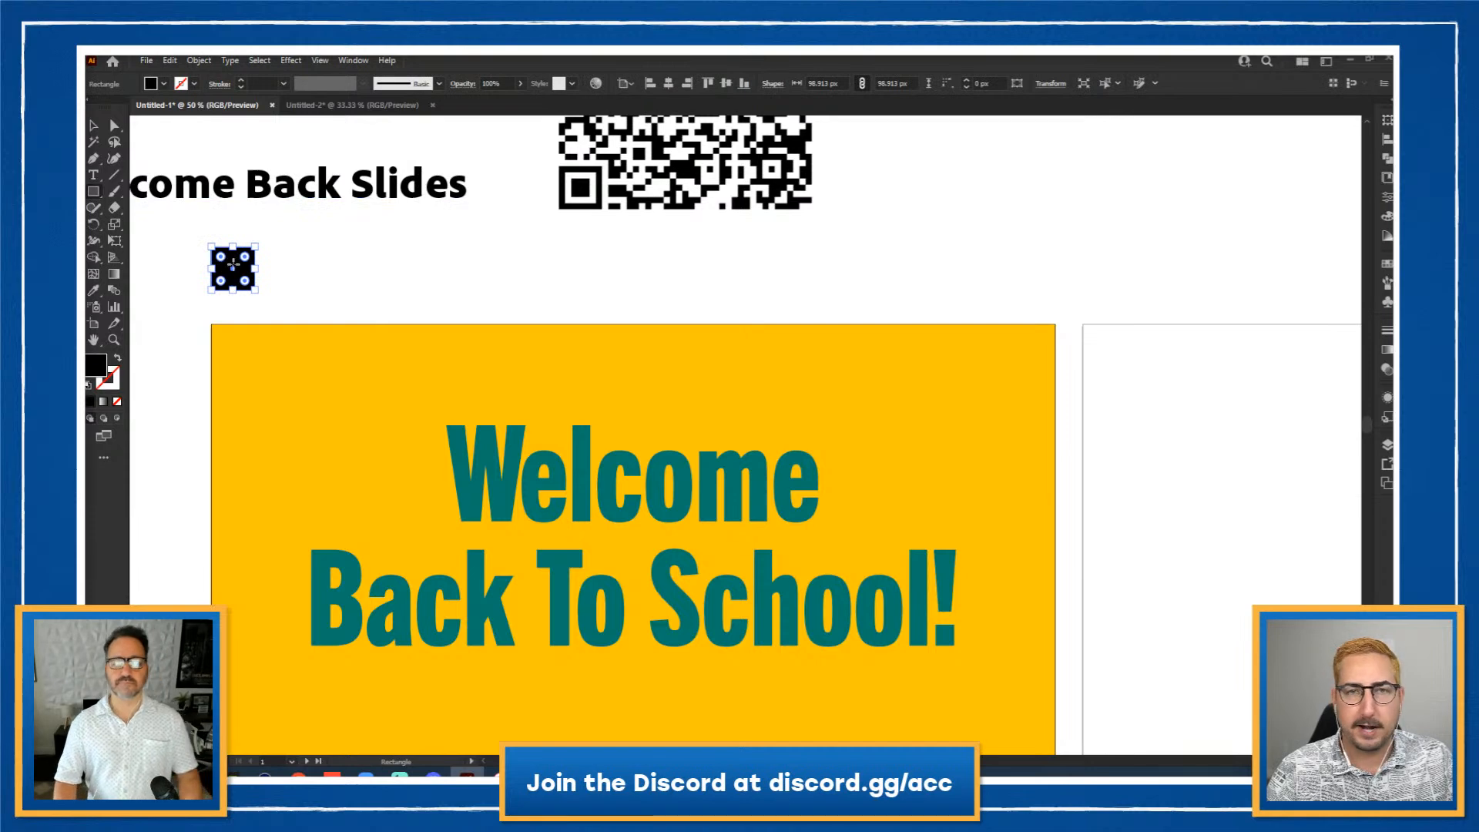
{"action": "key", "text": "v"}
{"action": "left_click", "coordinate": [339, 277]}
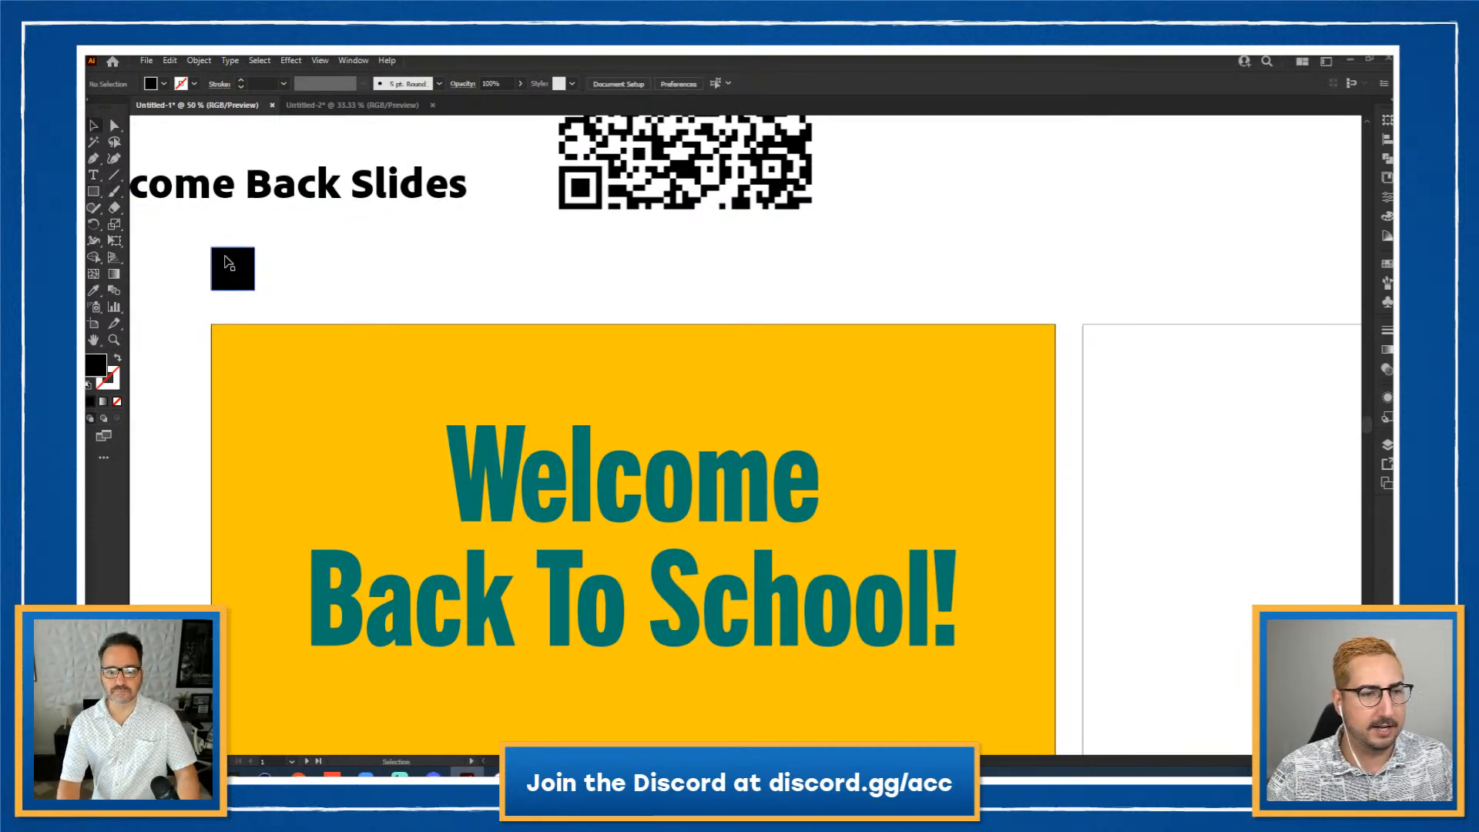
Step: Copy the black square to its right and repeat the copy to make an evenly spaced row of seven squares
{"action": "left_click_drag", "start_coordinate": [231, 269], "coordinate": [289, 269]}
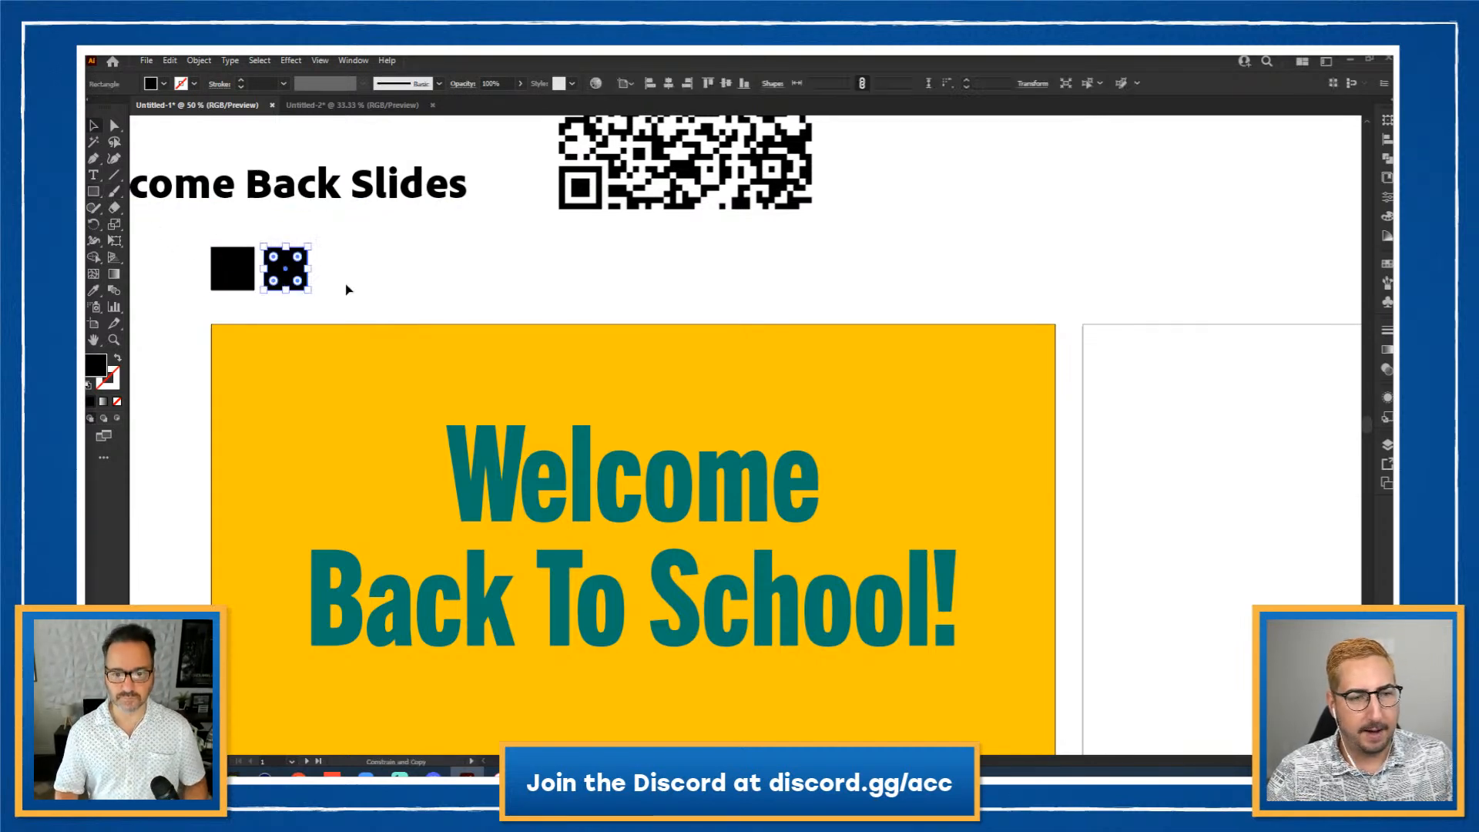
{"action": "key", "text": "ctrl+d"}
{"action": "key", "text": "ctrl+d"}
{"action": "key", "text": "ctrl+d"}
{"action": "key", "text": "ctrl+d"}
{"action": "key", "text": "ctrl+d"}
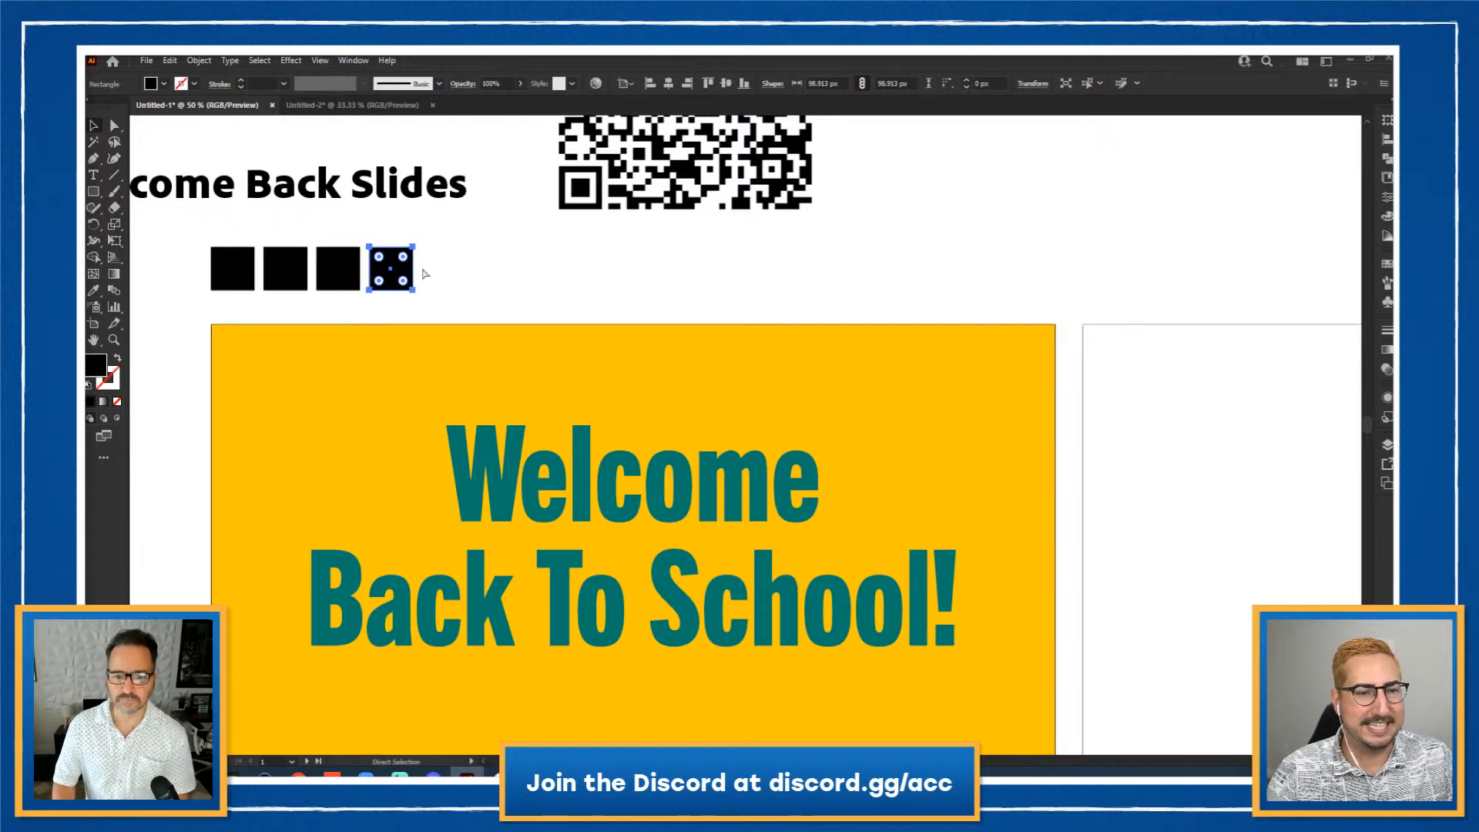
Step: Move the group of school-supply illustrations up so it sits beside the row of black squares
{"action": "key", "text": "z"}
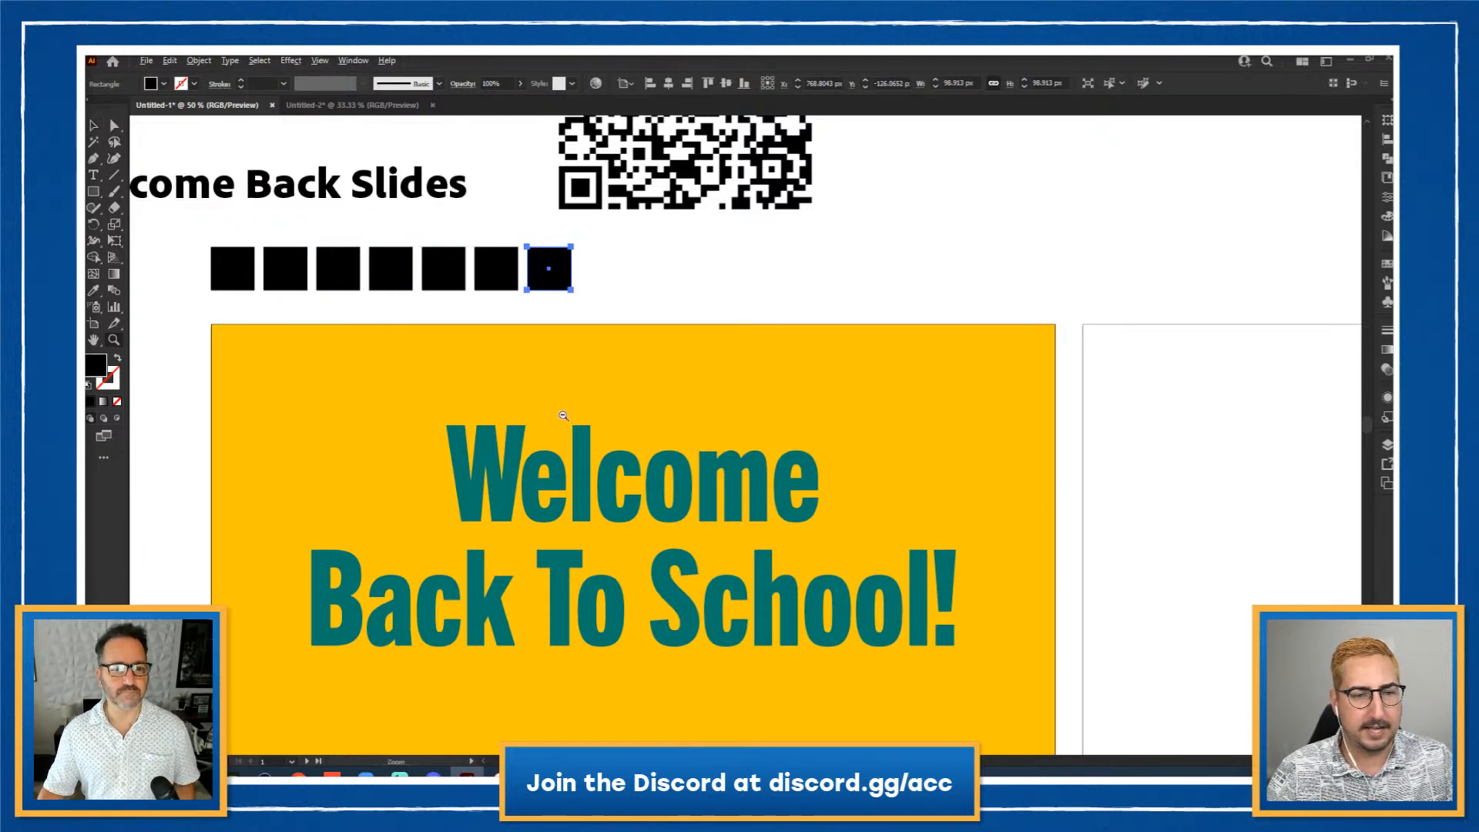
{"action": "left_click", "coordinate": [571, 425], "text": "alt"}
{"action": "left_click", "coordinate": [696, 500], "text": "alt"}
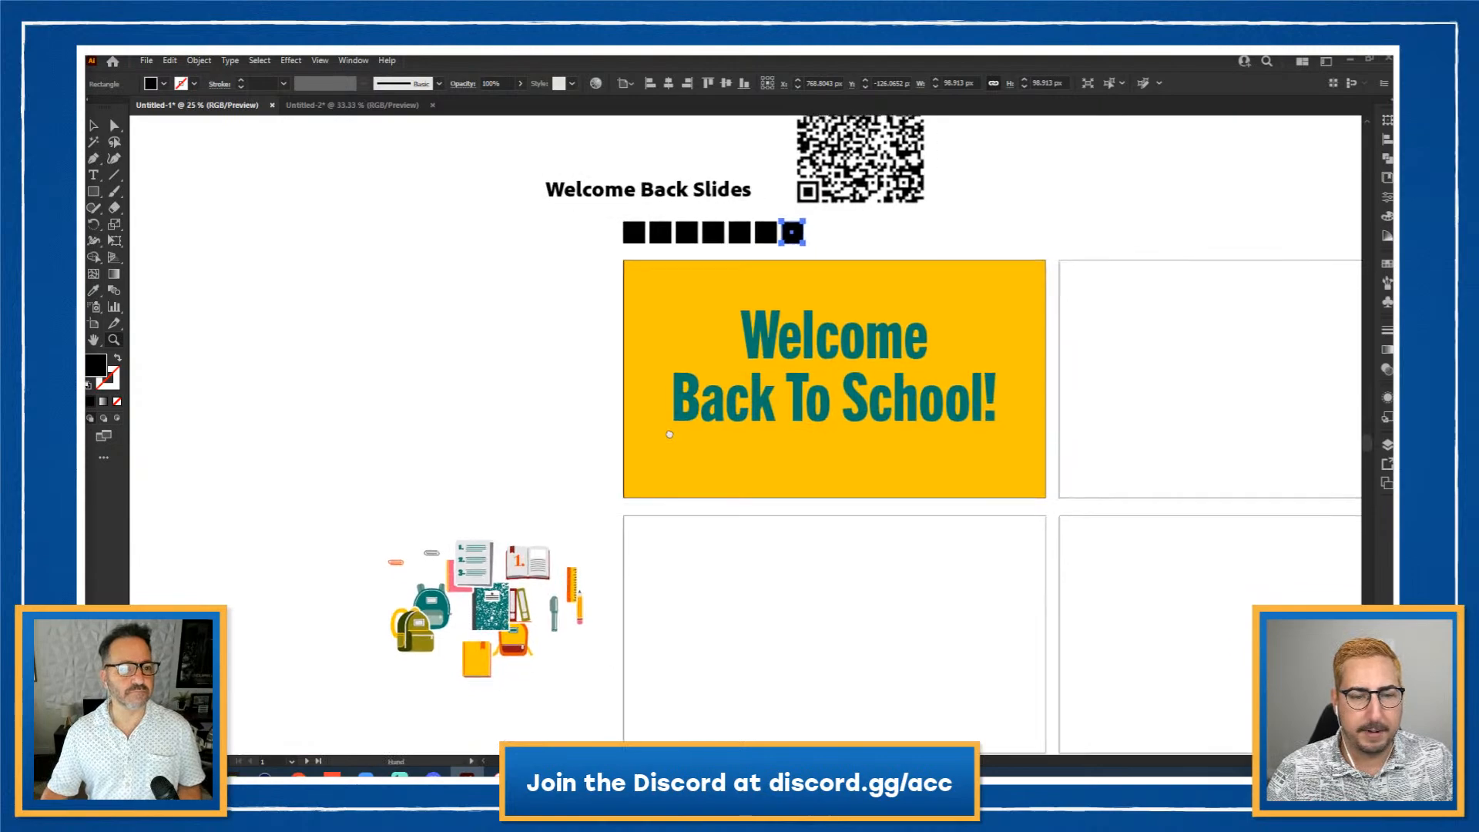
{"action": "key", "text": "v"}
{"action": "left_click_drag", "start_coordinate": [429, 648], "coordinate": [356, 687]}
{"action": "left_click_drag", "start_coordinate": [391, 597], "coordinate": [401, 277]}
Step: Try to recolour the first square in the row by sampling the olive backpack with the Eyedropper
{"action": "key", "text": "z"}
{"action": "left_click", "coordinate": [617, 297]}
{"action": "left_click", "coordinate": [722, 381]}
{"action": "key", "text": "v"}
{"action": "left_click", "coordinate": [700, 360]}
{"action": "left_click_drag", "start_coordinate": [707, 352], "coordinate": [710, 268]}
{"action": "key", "text": "z"}
{"action": "left_click", "coordinate": [696, 322]}
{"action": "key", "text": "v"}
{"action": "left_click", "coordinate": [836, 356]}
{"action": "left_click_drag", "start_coordinate": [799, 393], "coordinate": [728, 342]}
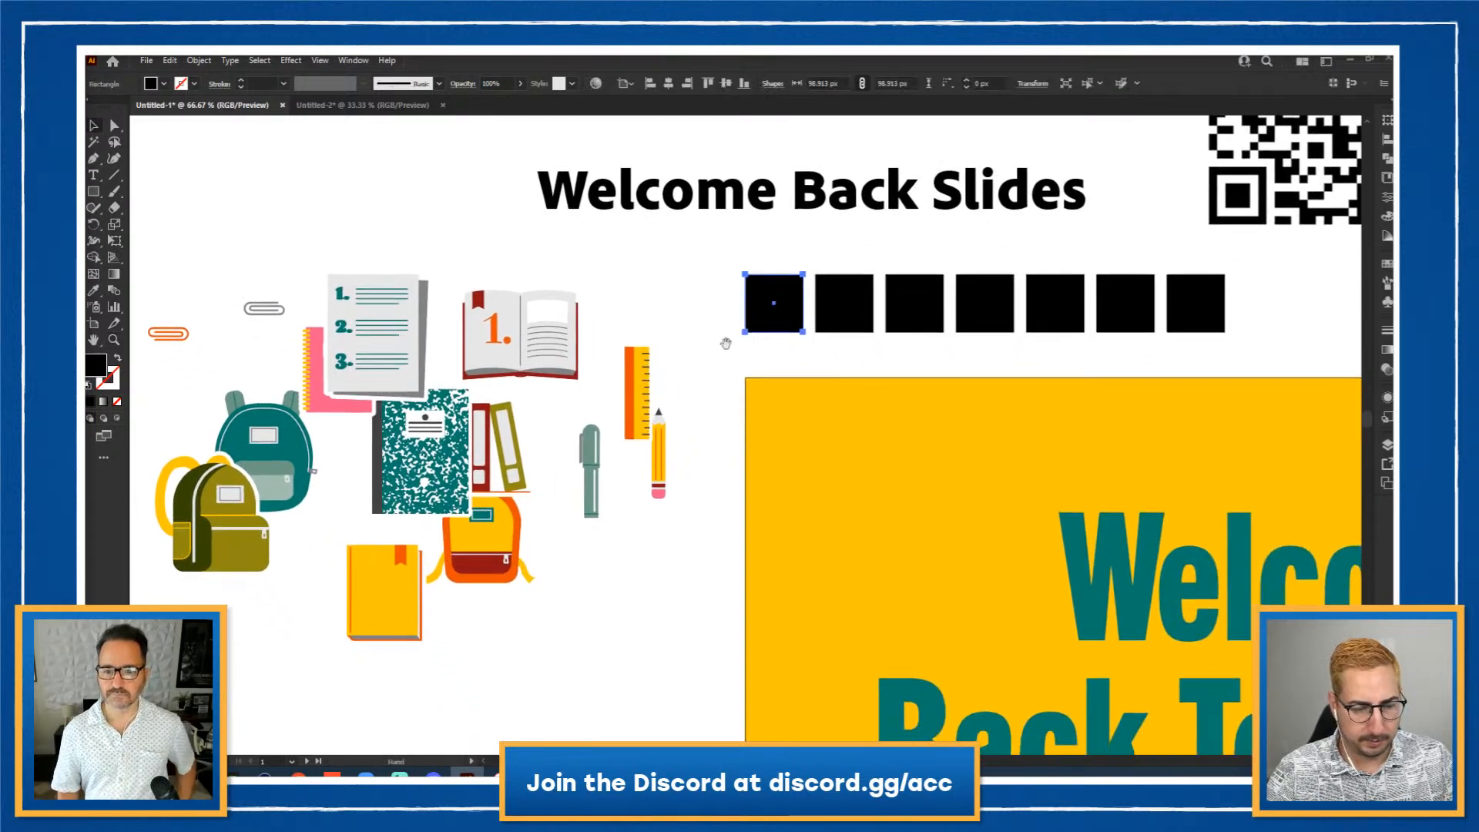
{"action": "key", "text": "i"}
{"action": "left_click", "coordinate": [245, 550]}
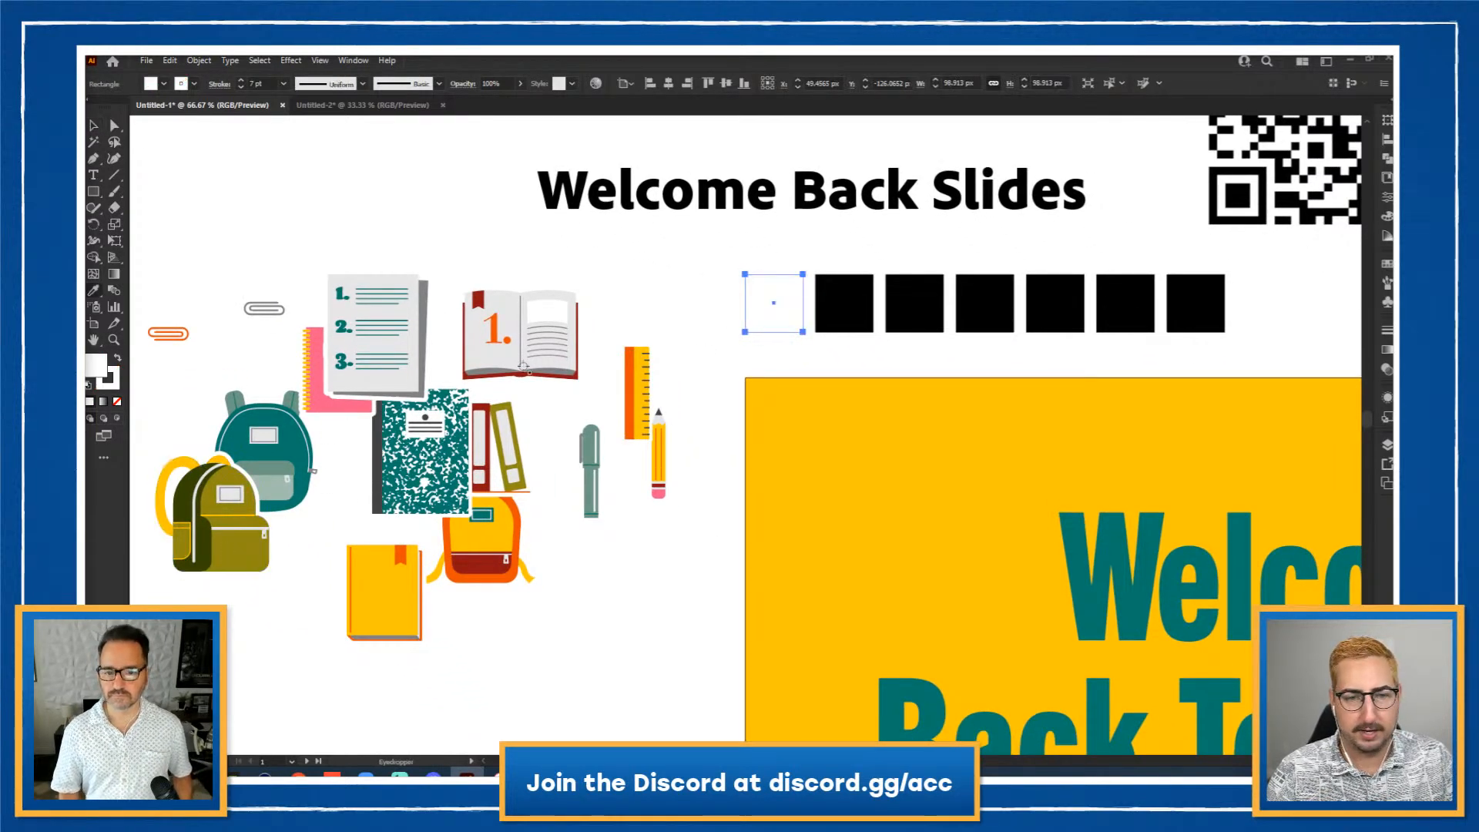
Step: Check the olive backpack's shape with Direct Selection, and reselect the first square in the row
{"action": "key", "text": "a"}
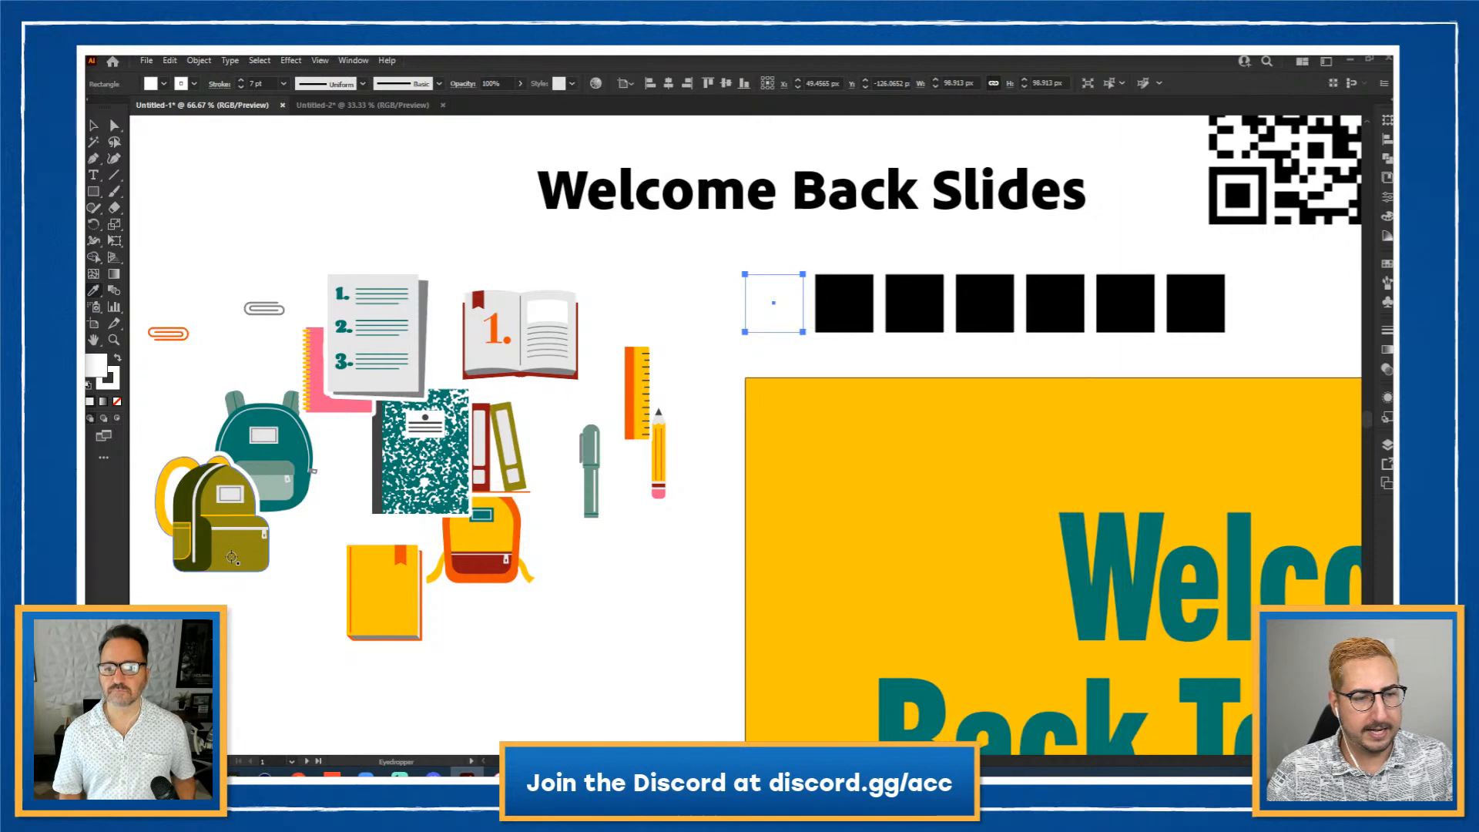
{"action": "left_click", "coordinate": [242, 545]}
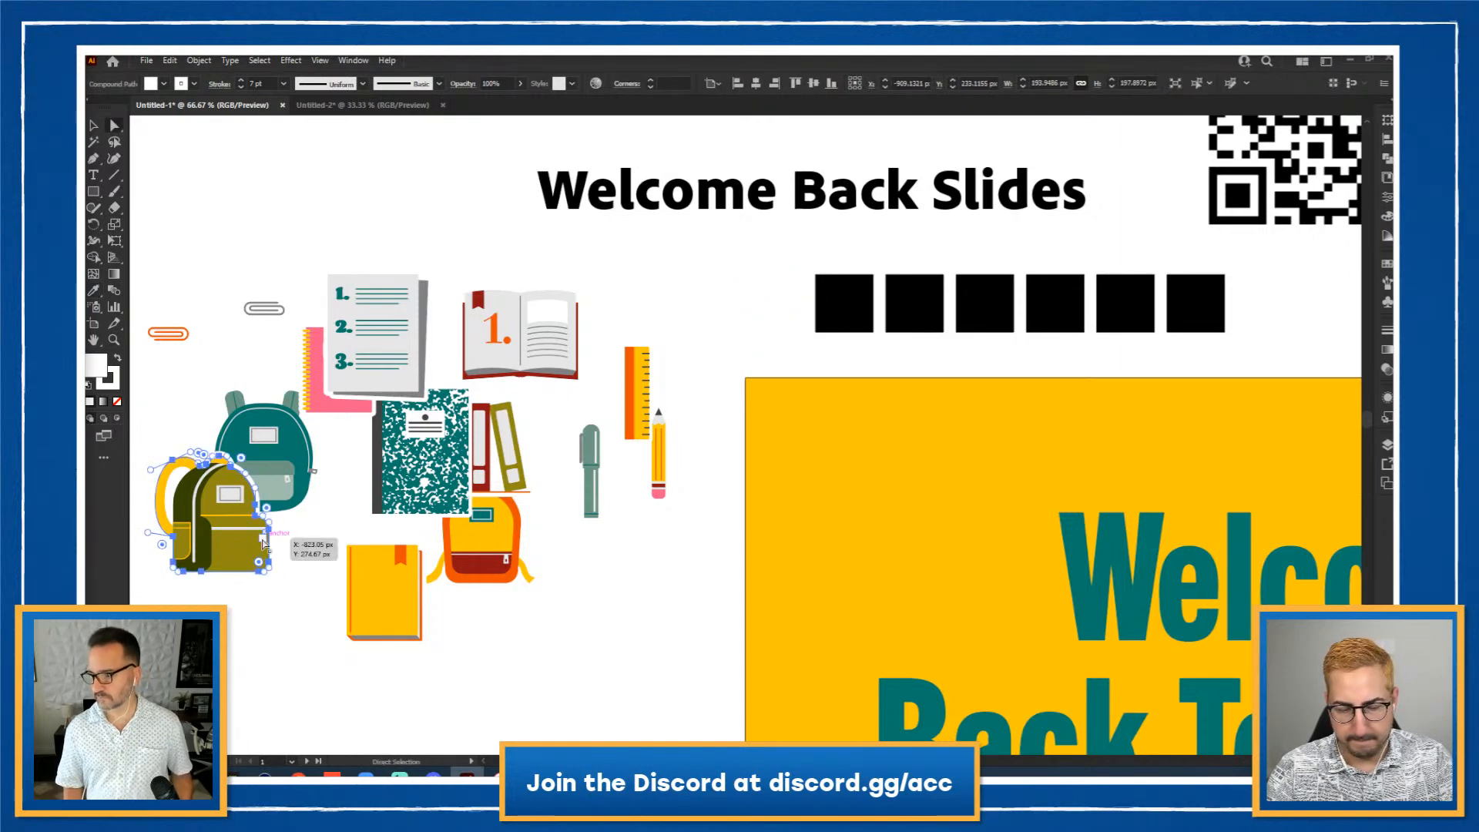
{"action": "left_click", "coordinate": [312, 545]}
{"action": "left_click", "coordinate": [762, 308]}
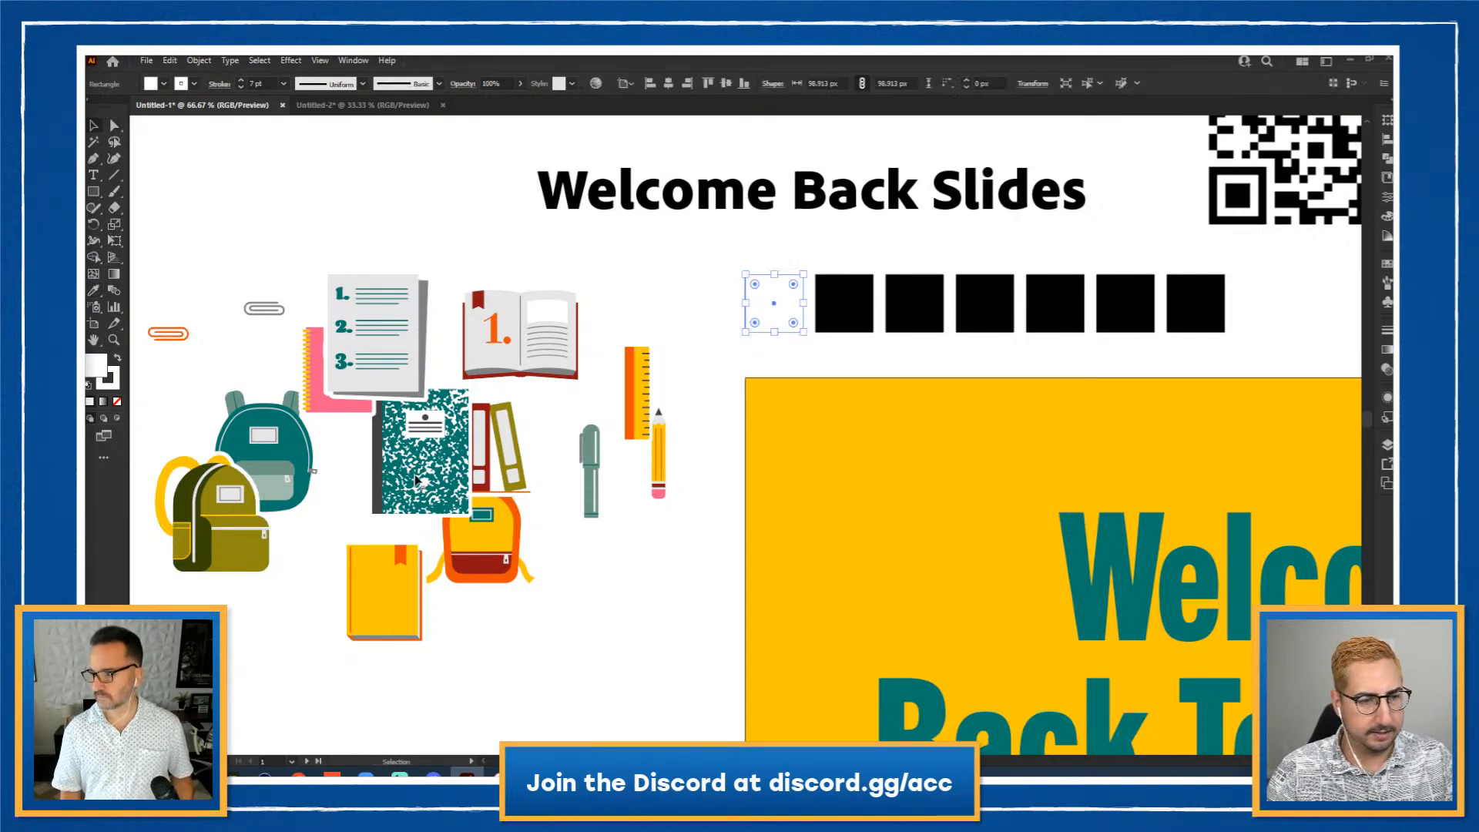
Step: Try again to pick out the olive backpack's colour for the first square, and undo the last two changes
{"action": "key", "text": "o"}
{"action": "key", "text": "i"}
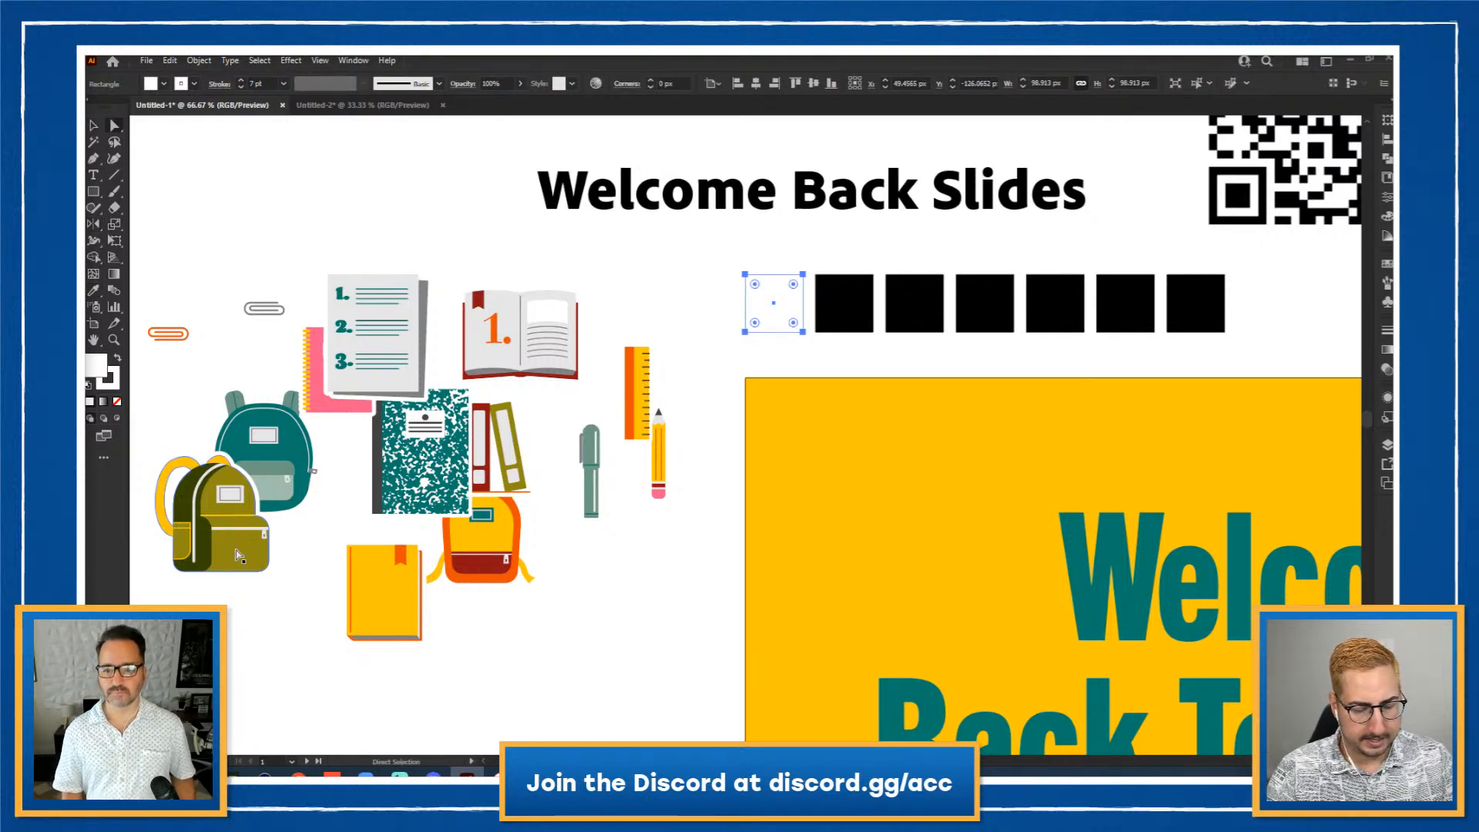
{"action": "key", "text": "ctrl+shift+a"}
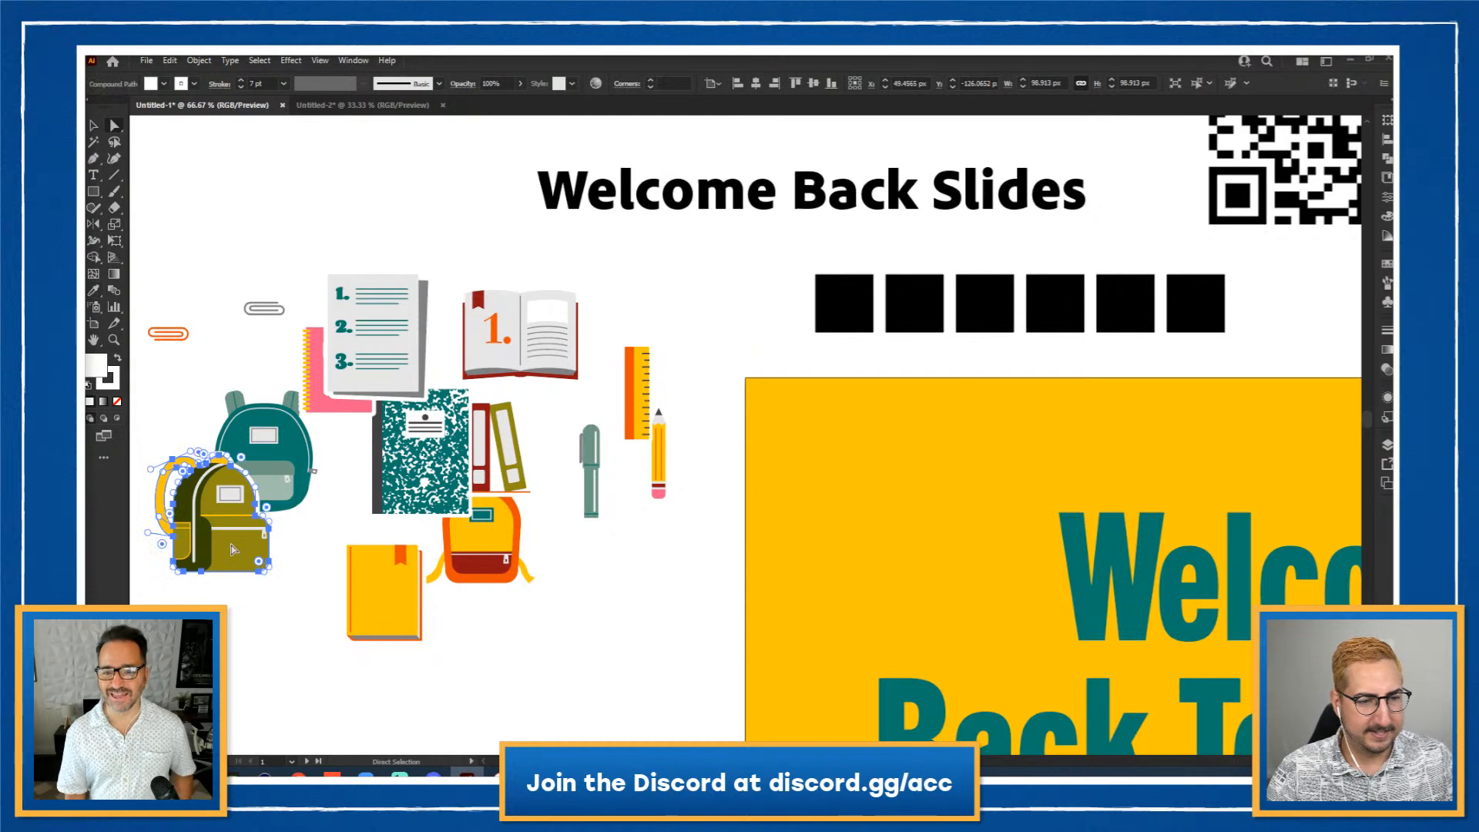
{"action": "key", "text": "a"}
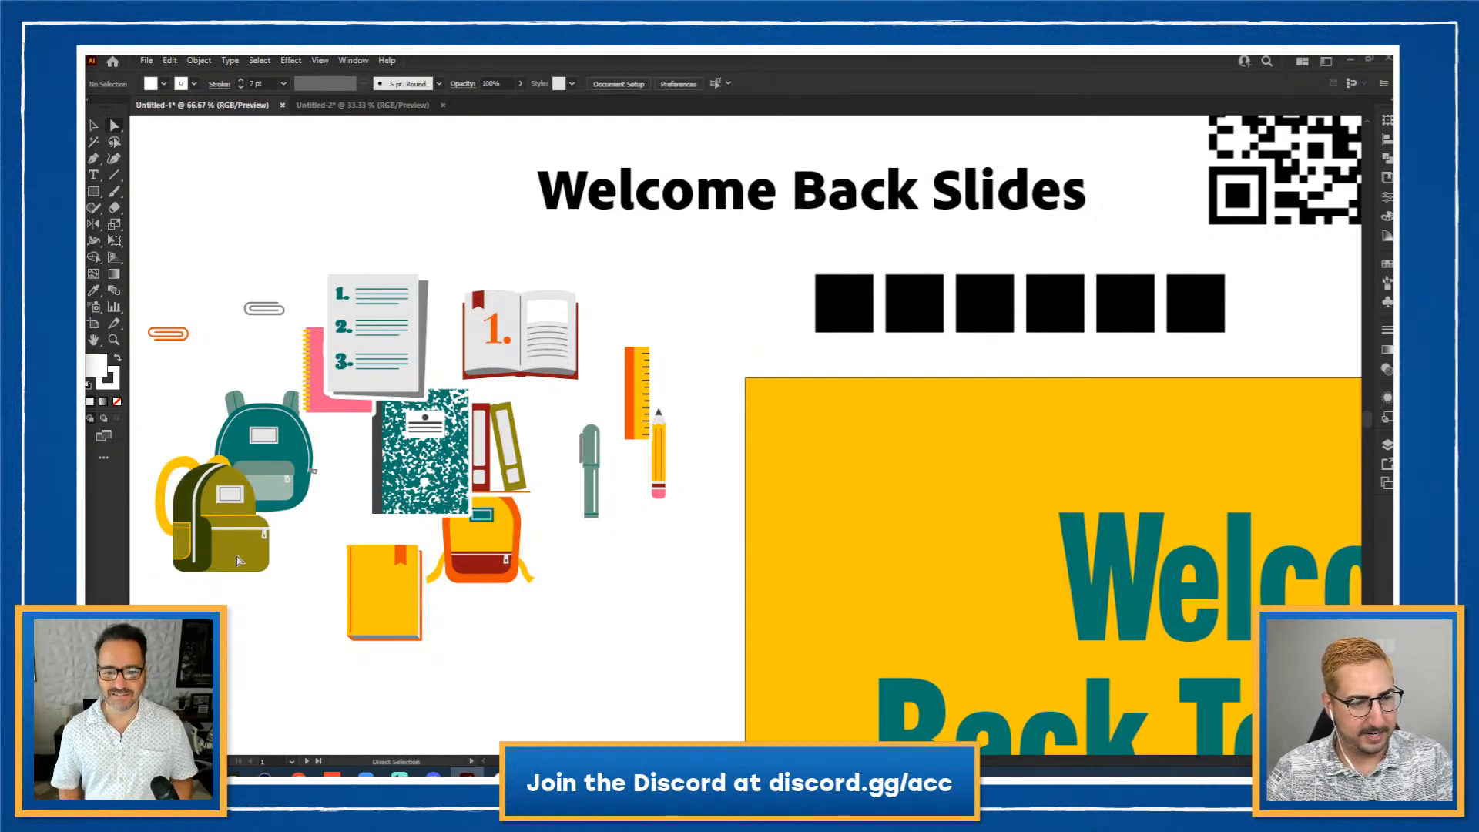
{"action": "key", "text": "ctrl+z"}
{"action": "key", "text": "ctrl+z"}
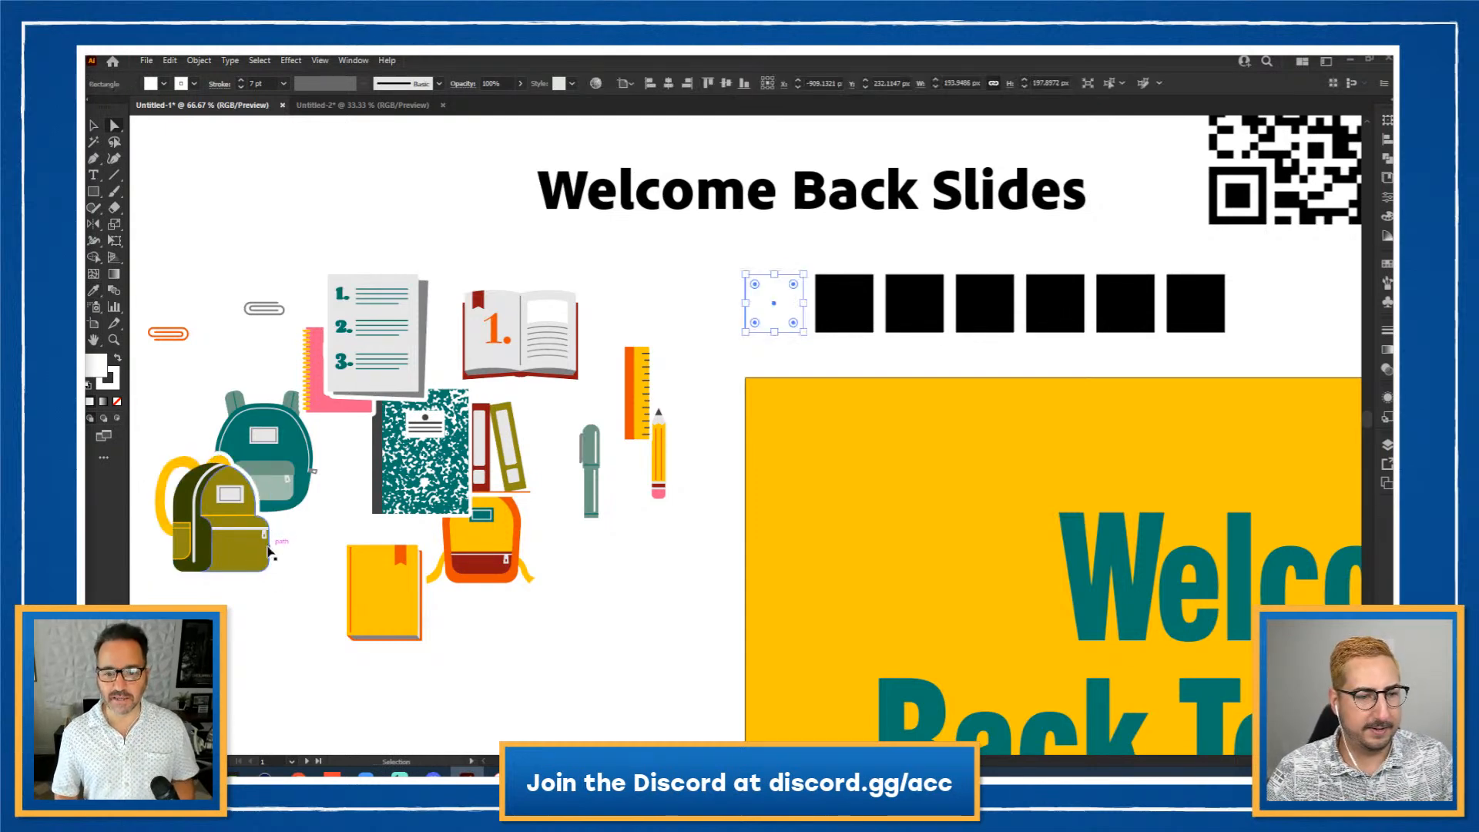
Step: Recolour the first three squares by sampling olive from the olive backpack, yellow from the yellow book and orange from the orange backpack
{"action": "key", "text": "i"}
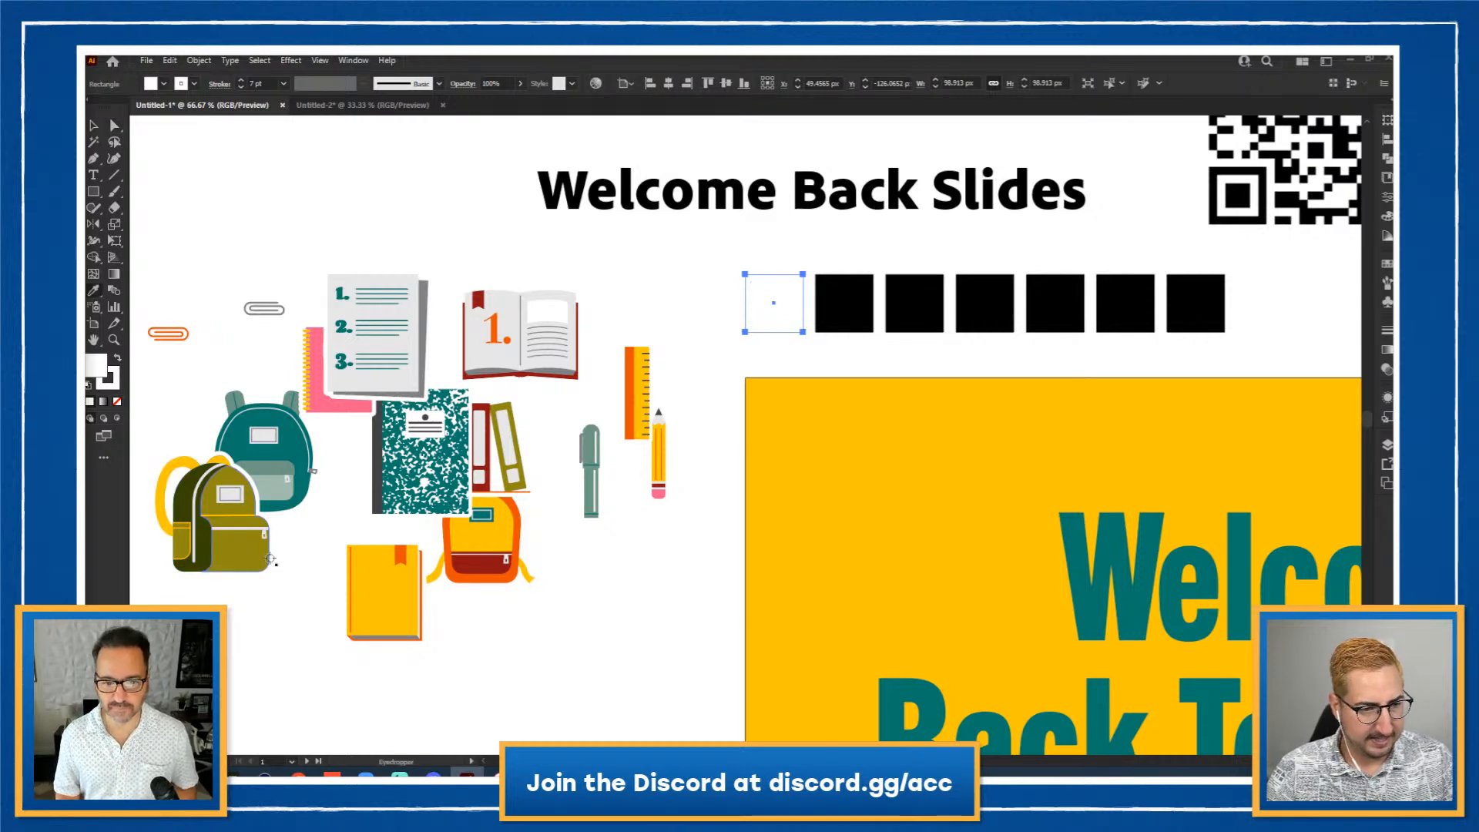
{"action": "left_click", "coordinate": [269, 559]}
{"action": "left_click", "coordinate": [839, 312], "text": "ctrl"}
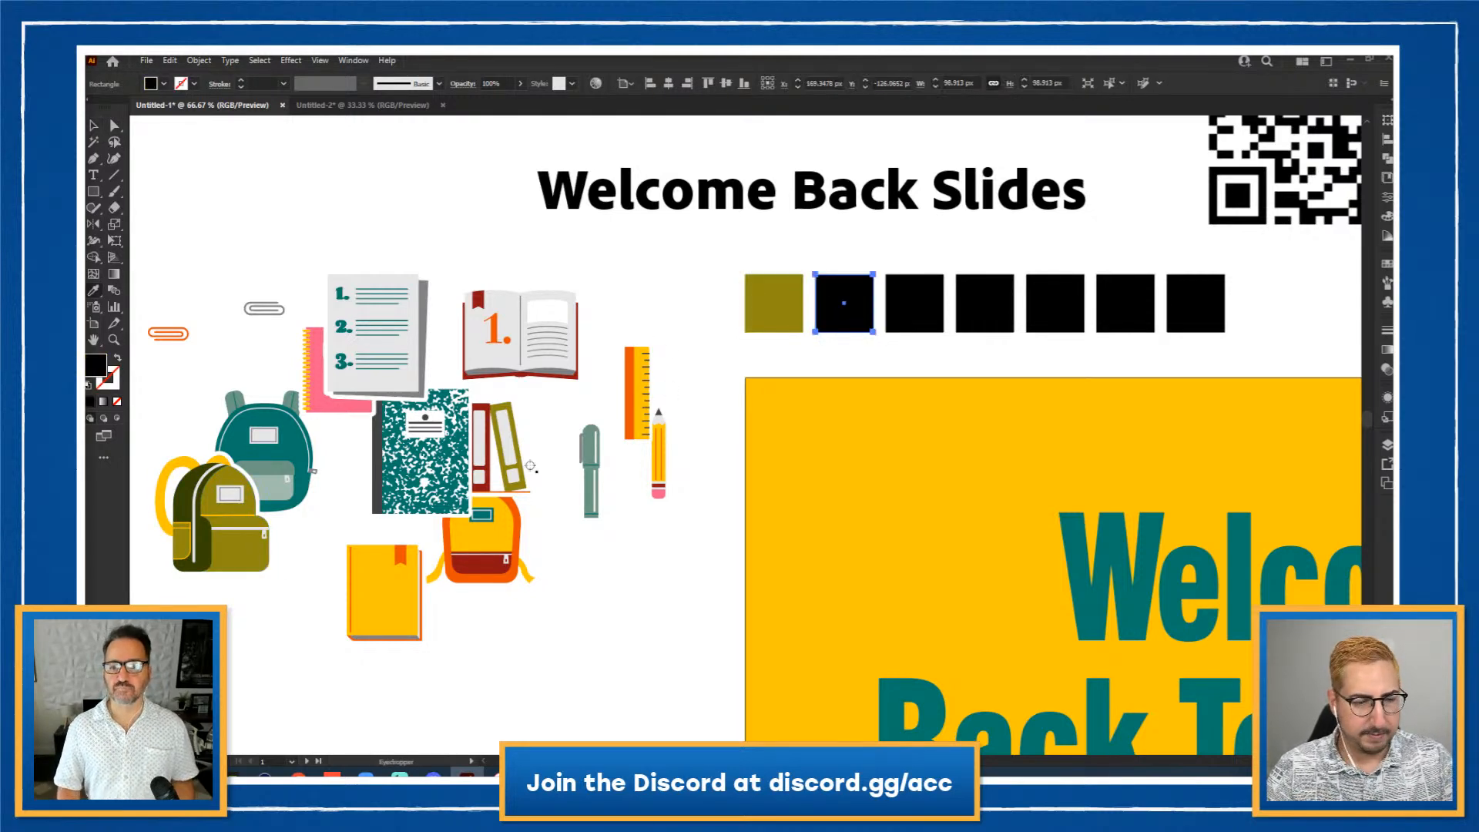
{"action": "left_click", "coordinate": [409, 590]}
{"action": "left_click", "coordinate": [907, 300], "text": "ctrl"}
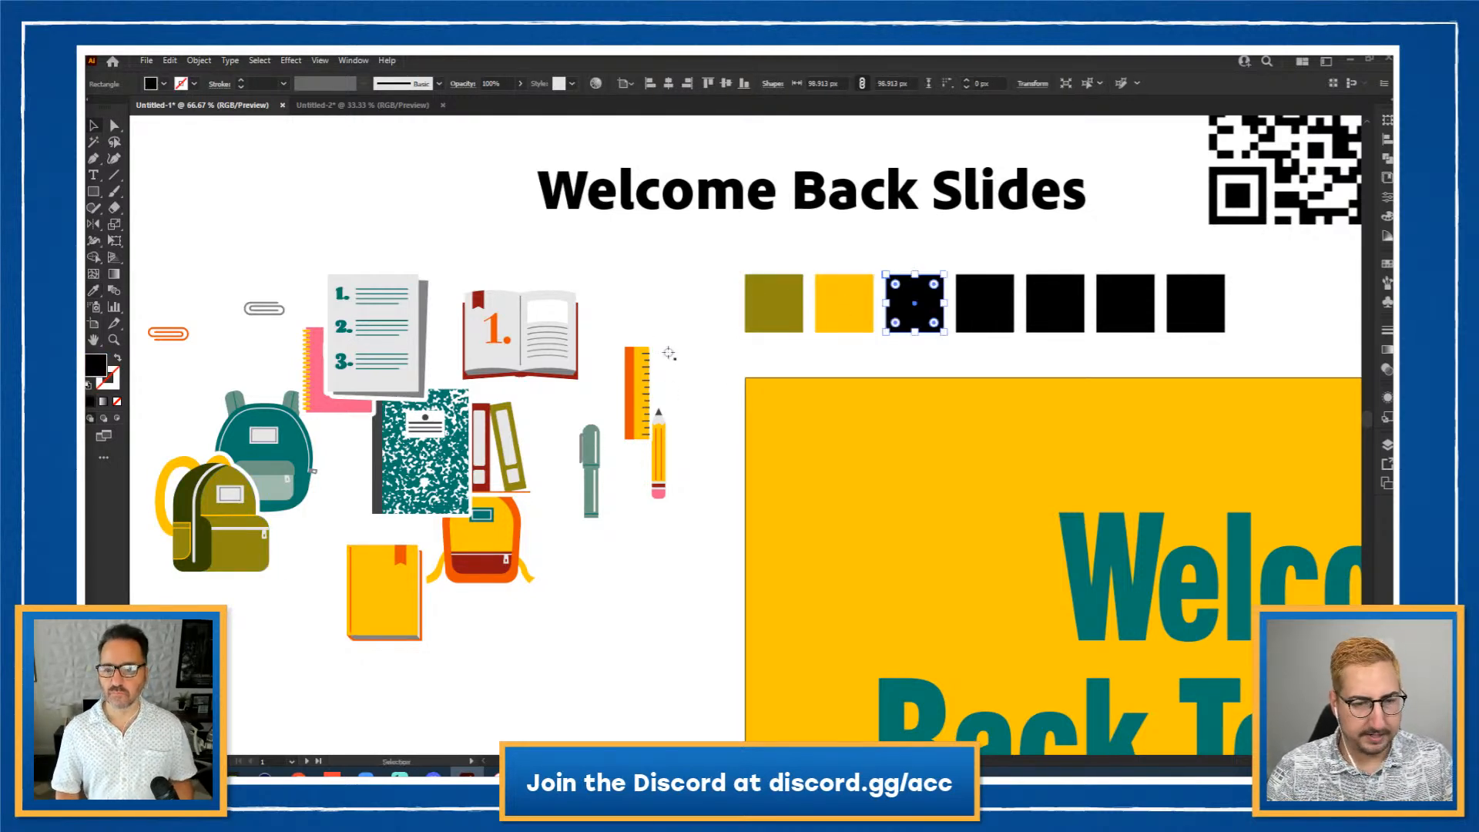
{"action": "left_click", "coordinate": [515, 553]}
Step: Recolour the fourth square with the teal backpack's colour and the fifth with the dark red of the orange backpack's pocket
{"action": "left_click", "coordinate": [984, 304], "text": "ctrl"}
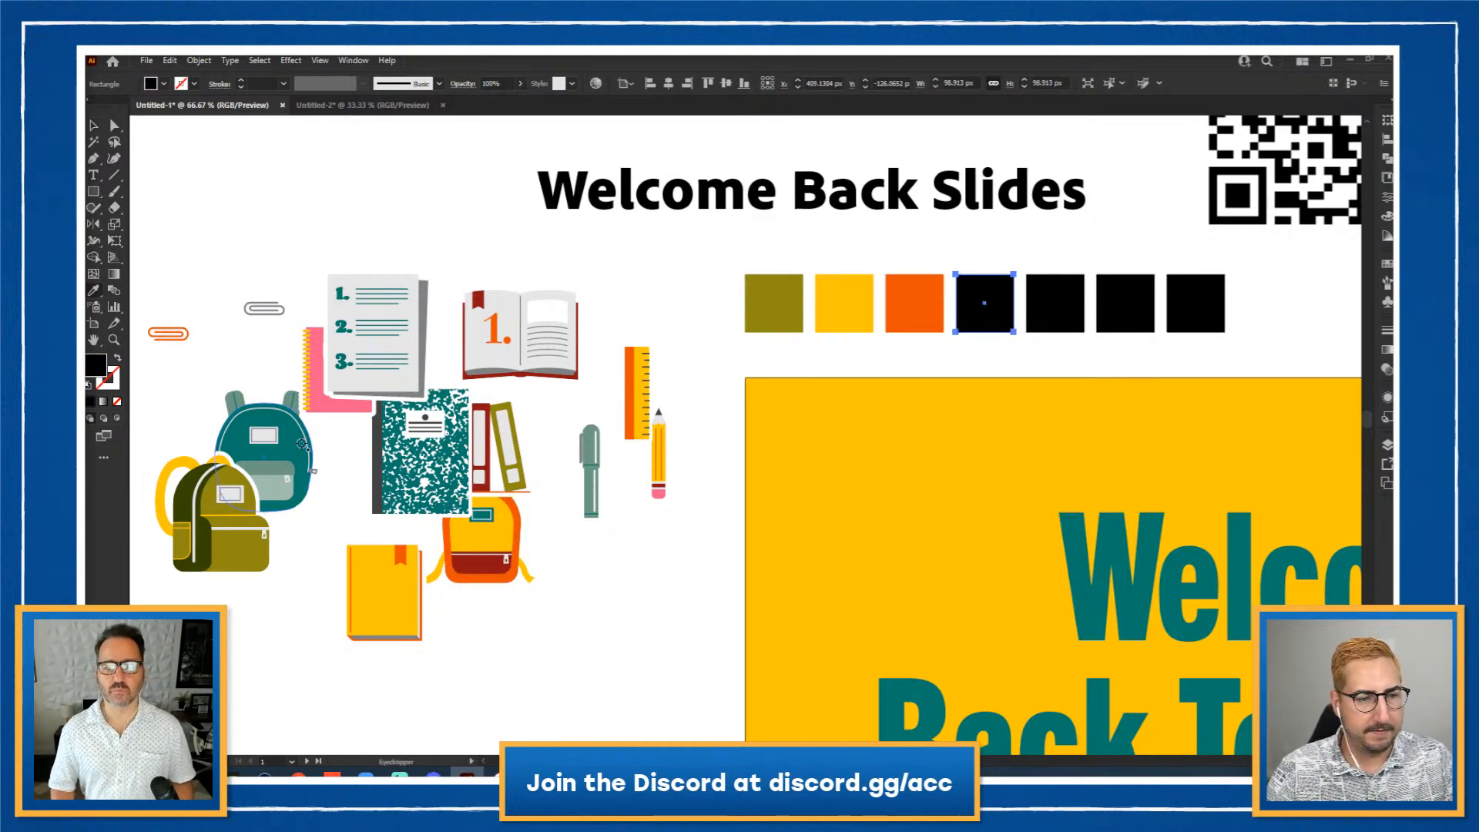
{"action": "left_click", "coordinate": [292, 446]}
{"action": "left_click", "coordinate": [1055, 303], "text": "ctrl"}
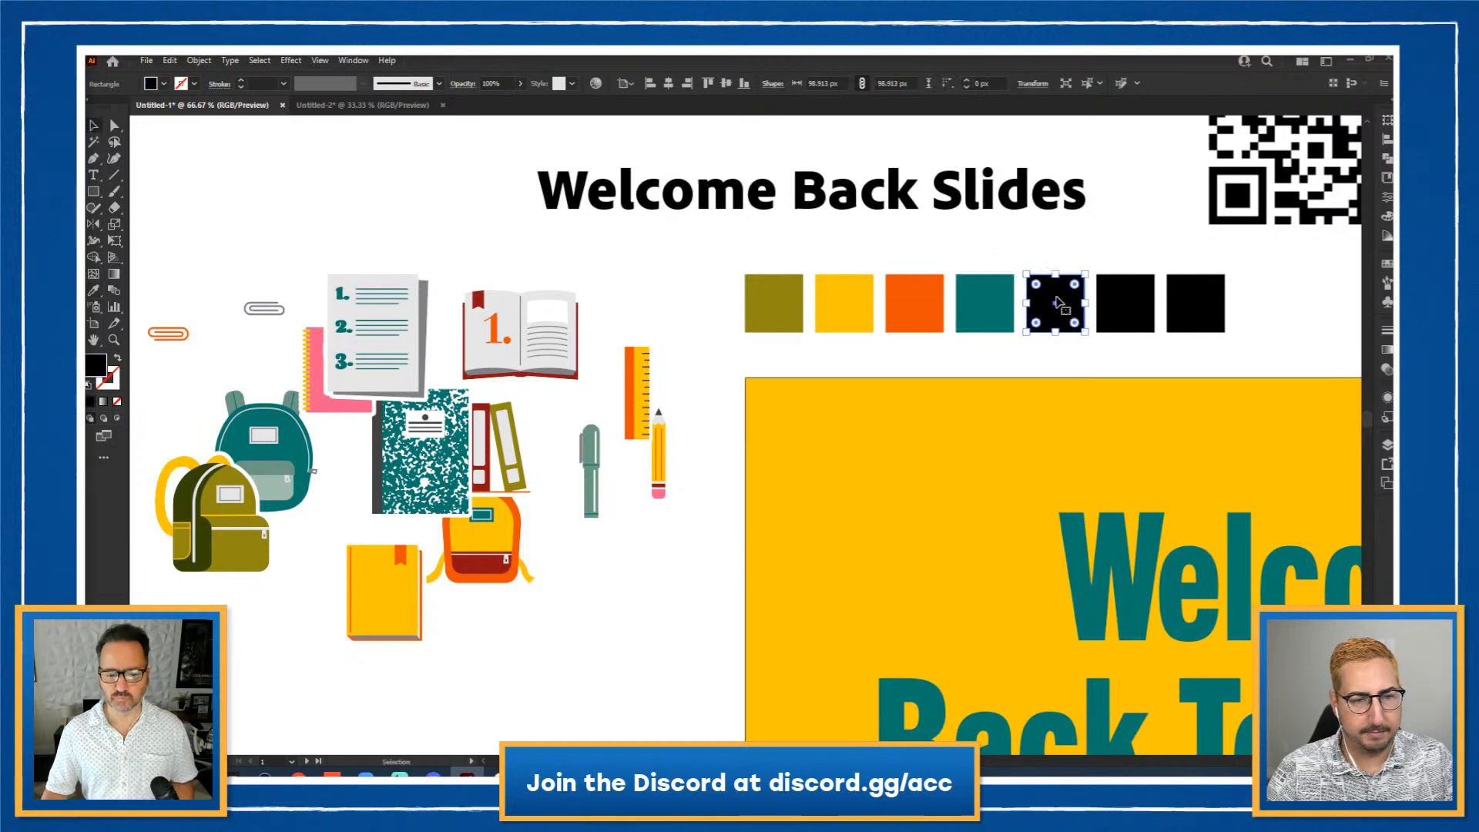
{"action": "key", "text": "i"}
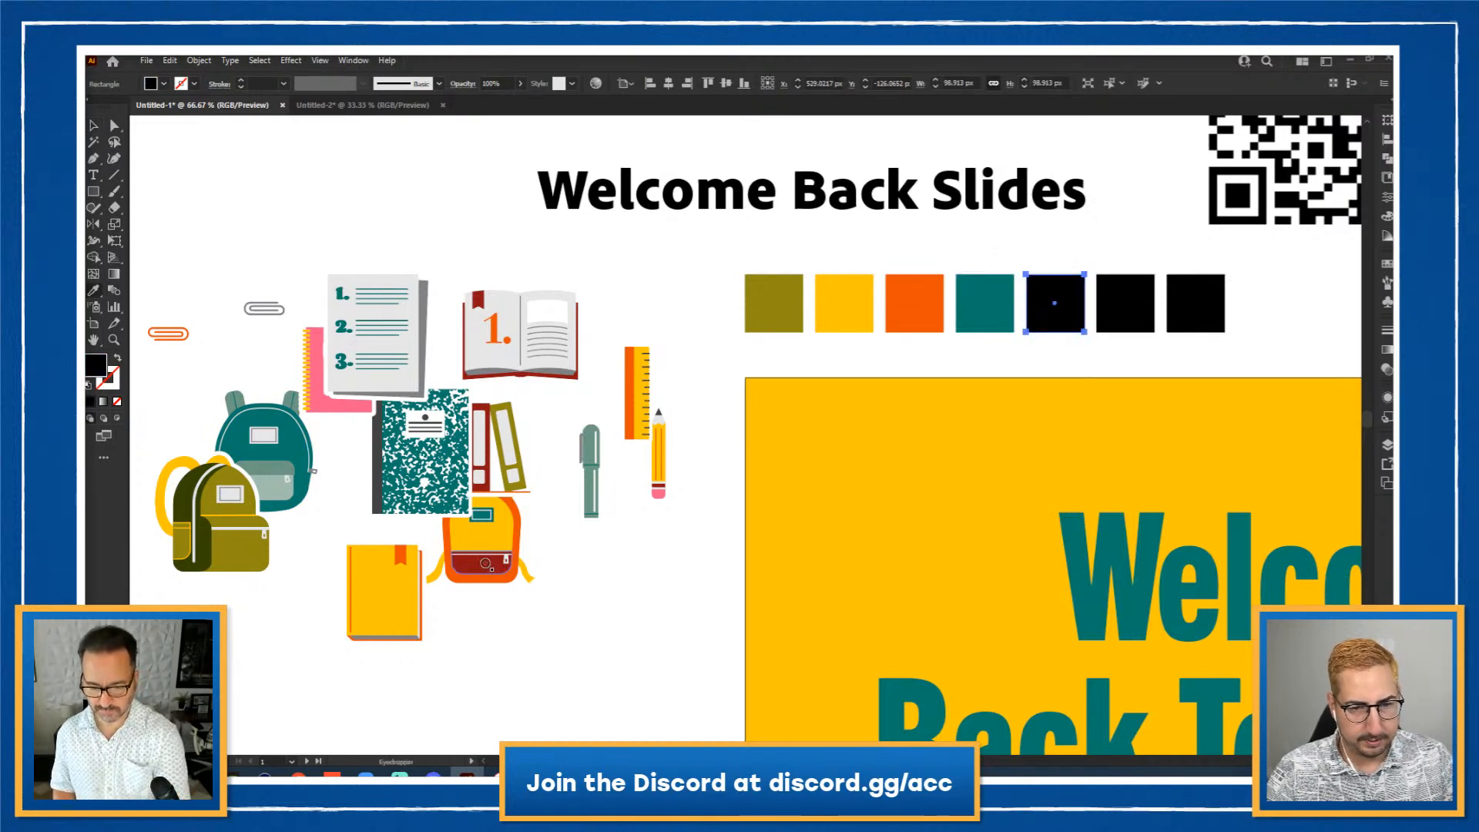
{"action": "left_click", "coordinate": [482, 560]}
Step: Recolour the sixth square in the row with the grey sampled from the open book illustration
{"action": "key", "text": "v"}
{"action": "left_click", "coordinate": [1109, 312]}
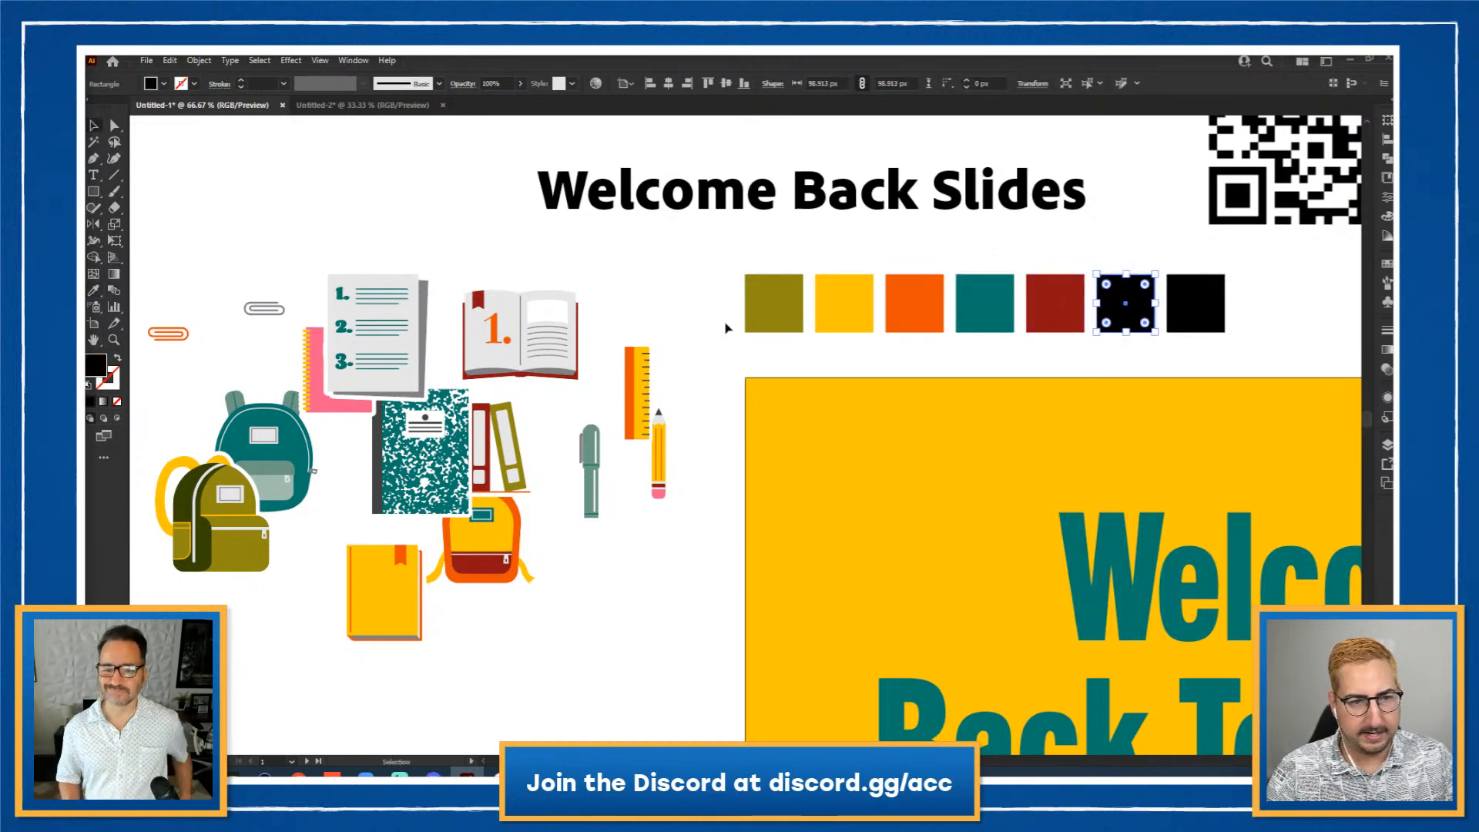
{"action": "key", "text": "i"}
{"action": "left_click", "coordinate": [506, 302]}
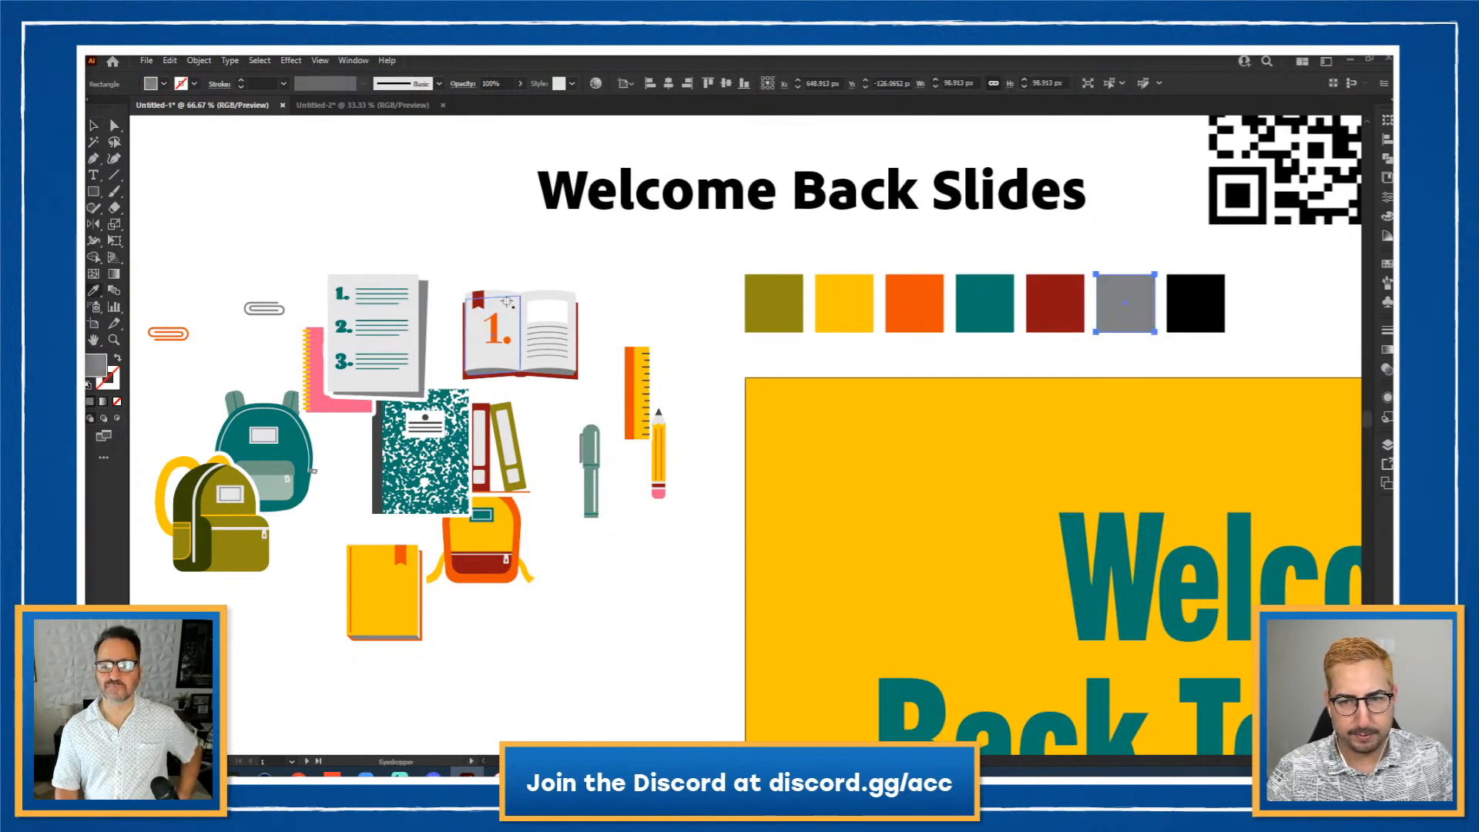
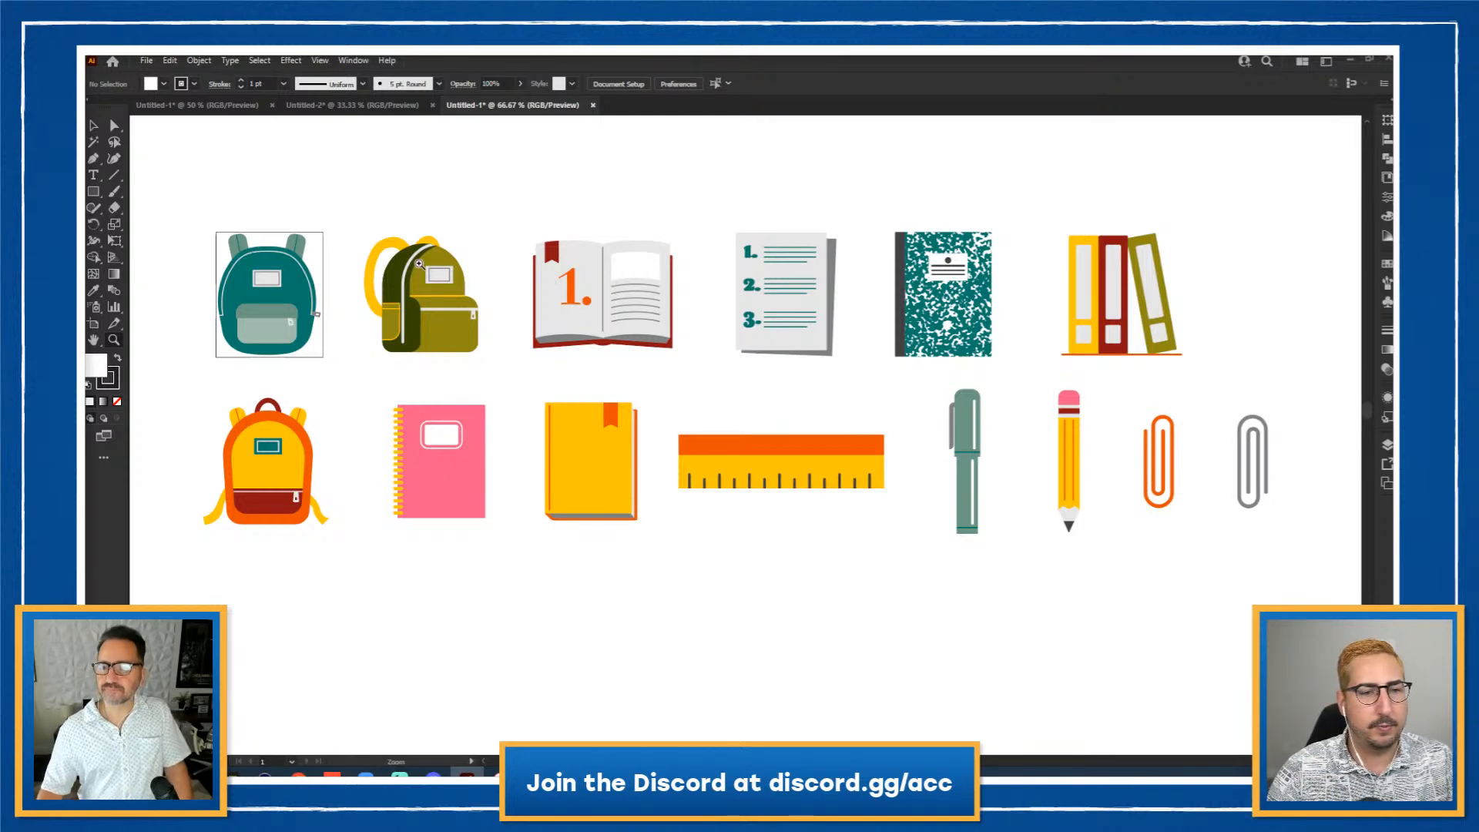
Step: Check the grouping of the olive backpack and the open book by selecting each, and clear the selection
{"action": "key", "text": "v"}
{"action": "left_click", "coordinate": [433, 238]}
{"action": "left_click", "coordinate": [534, 184]}
{"action": "left_click", "coordinate": [439, 285]}
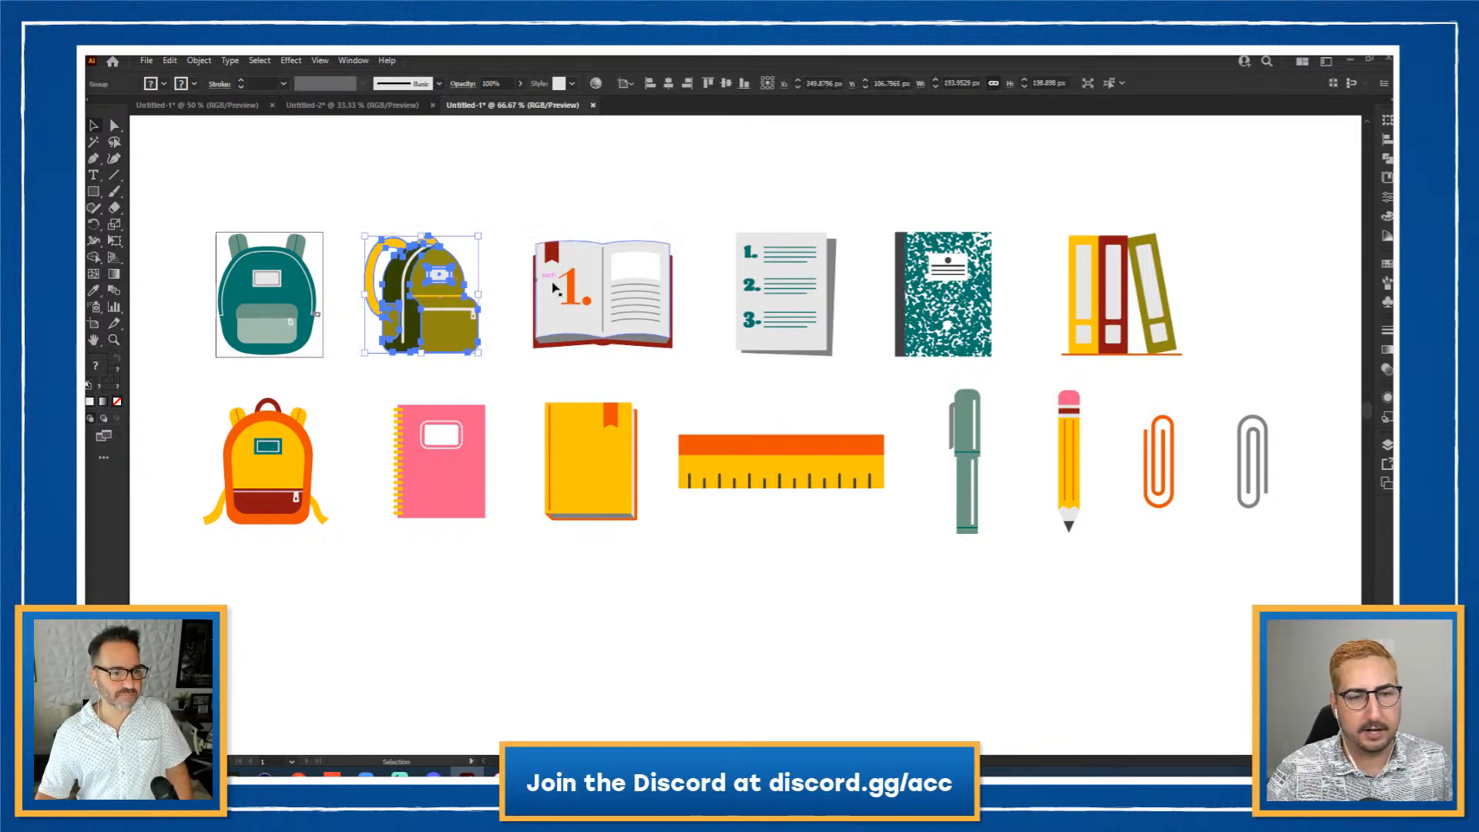
{"action": "left_click", "coordinate": [558, 285]}
{"action": "left_click", "coordinate": [548, 200]}
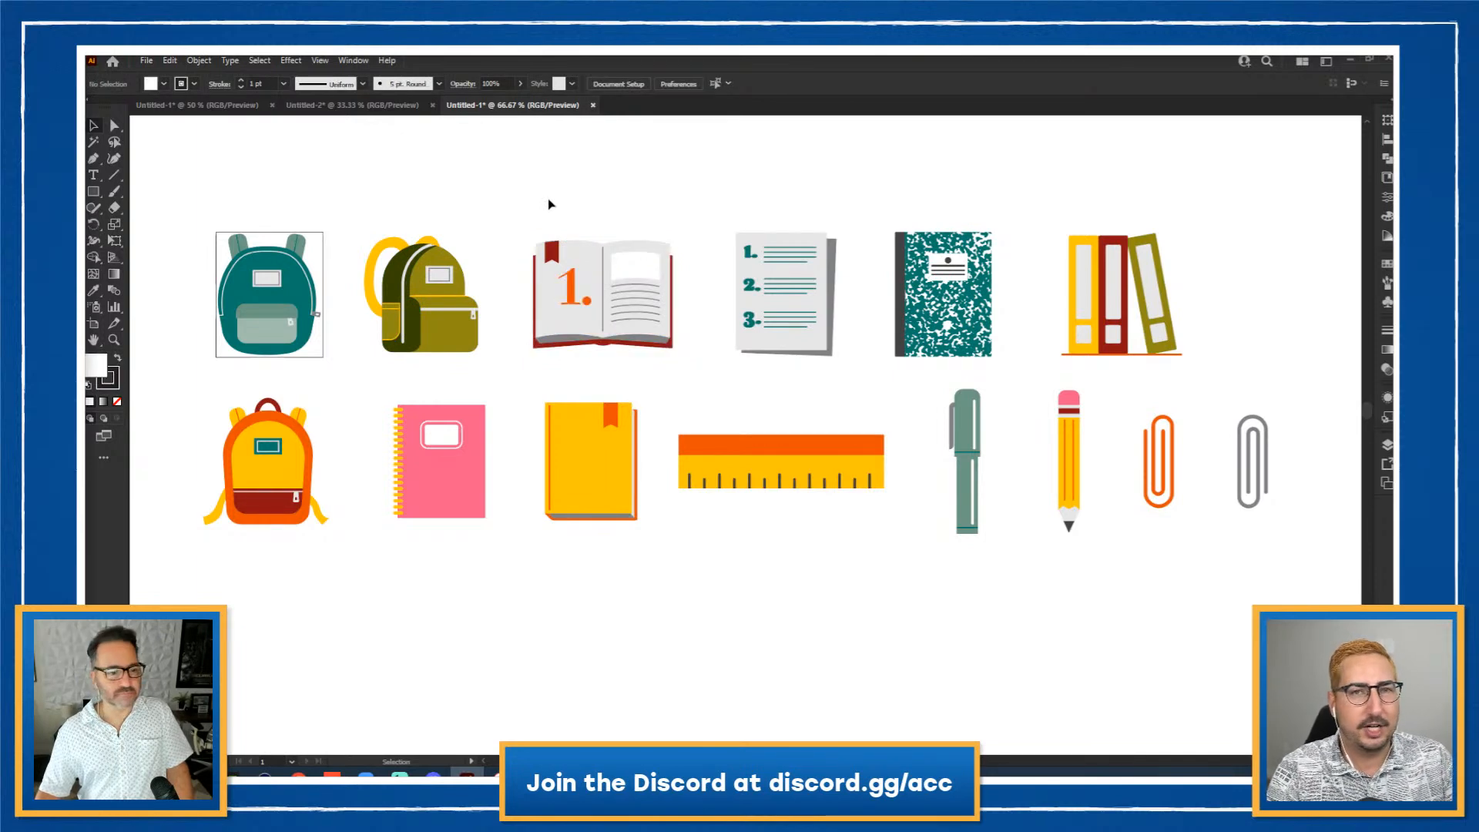
Step: Use the Artboard tool to fit artboards around the olive backpack, open book, list page, composition notebook and binders
{"action": "key", "text": "shift+o"}
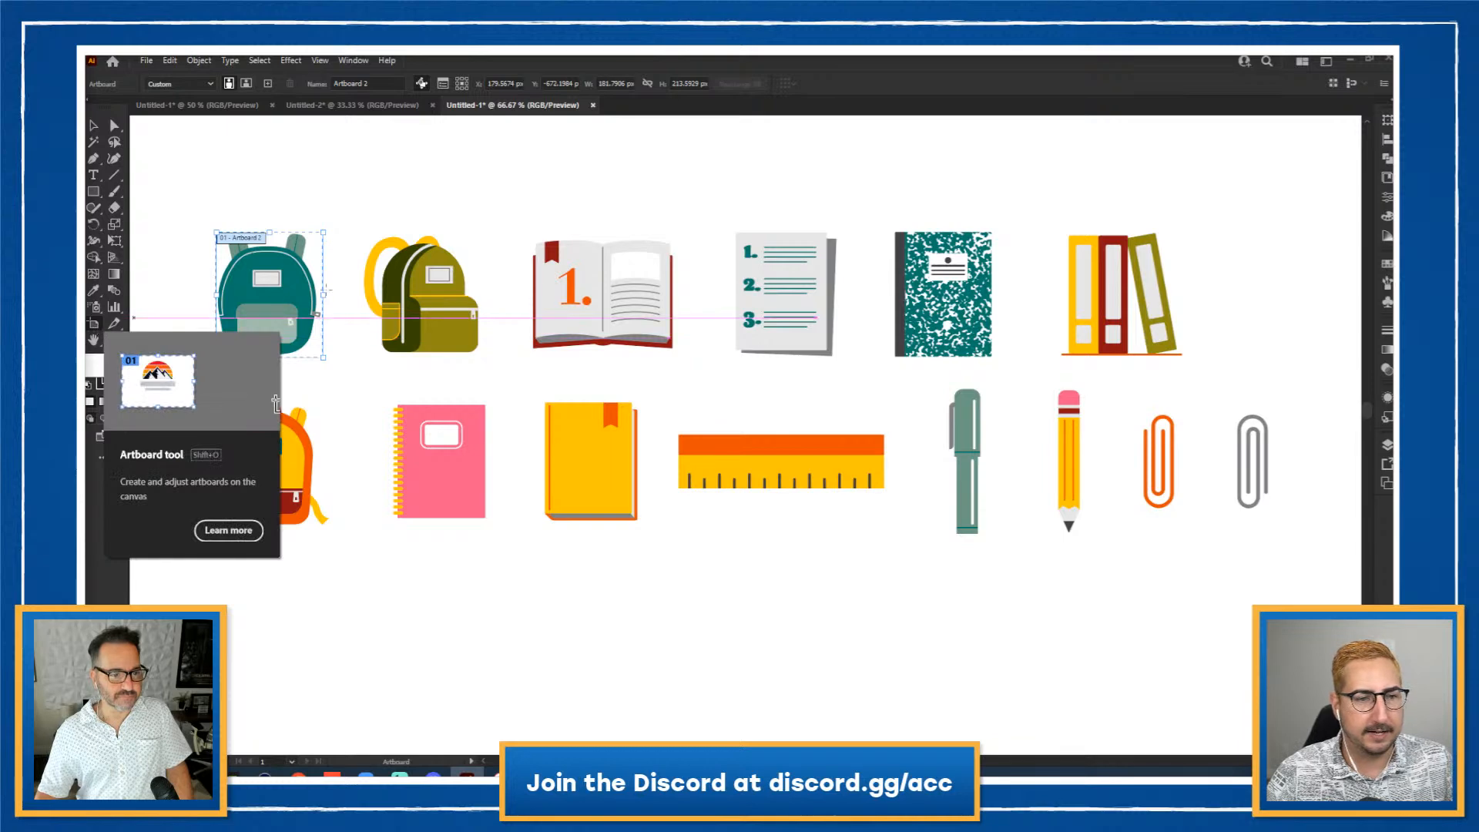
{"action": "left_click", "coordinate": [412, 248]}
{"action": "left_click", "coordinate": [552, 246]}
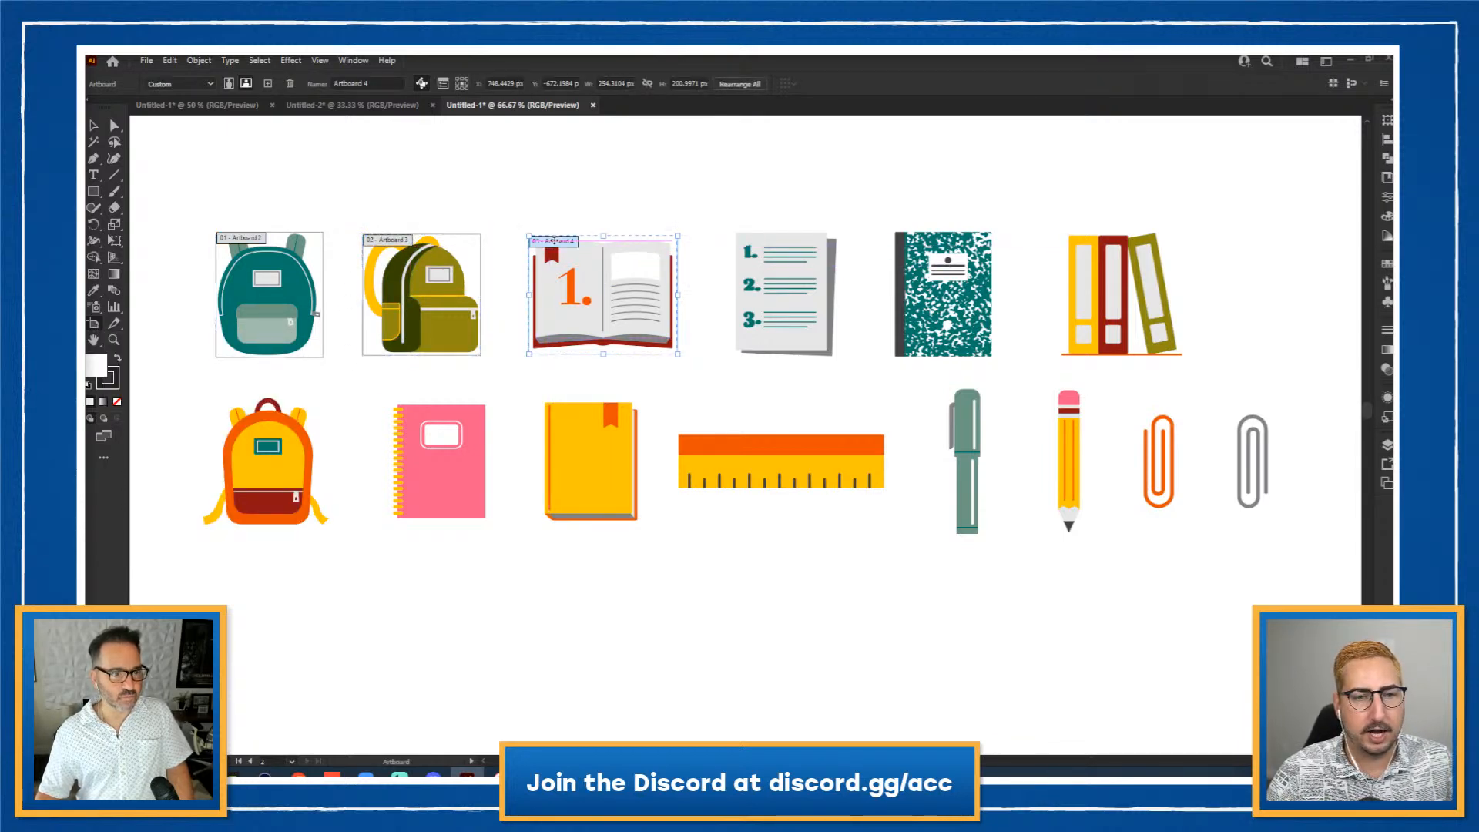
{"action": "left_click", "coordinate": [761, 232]}
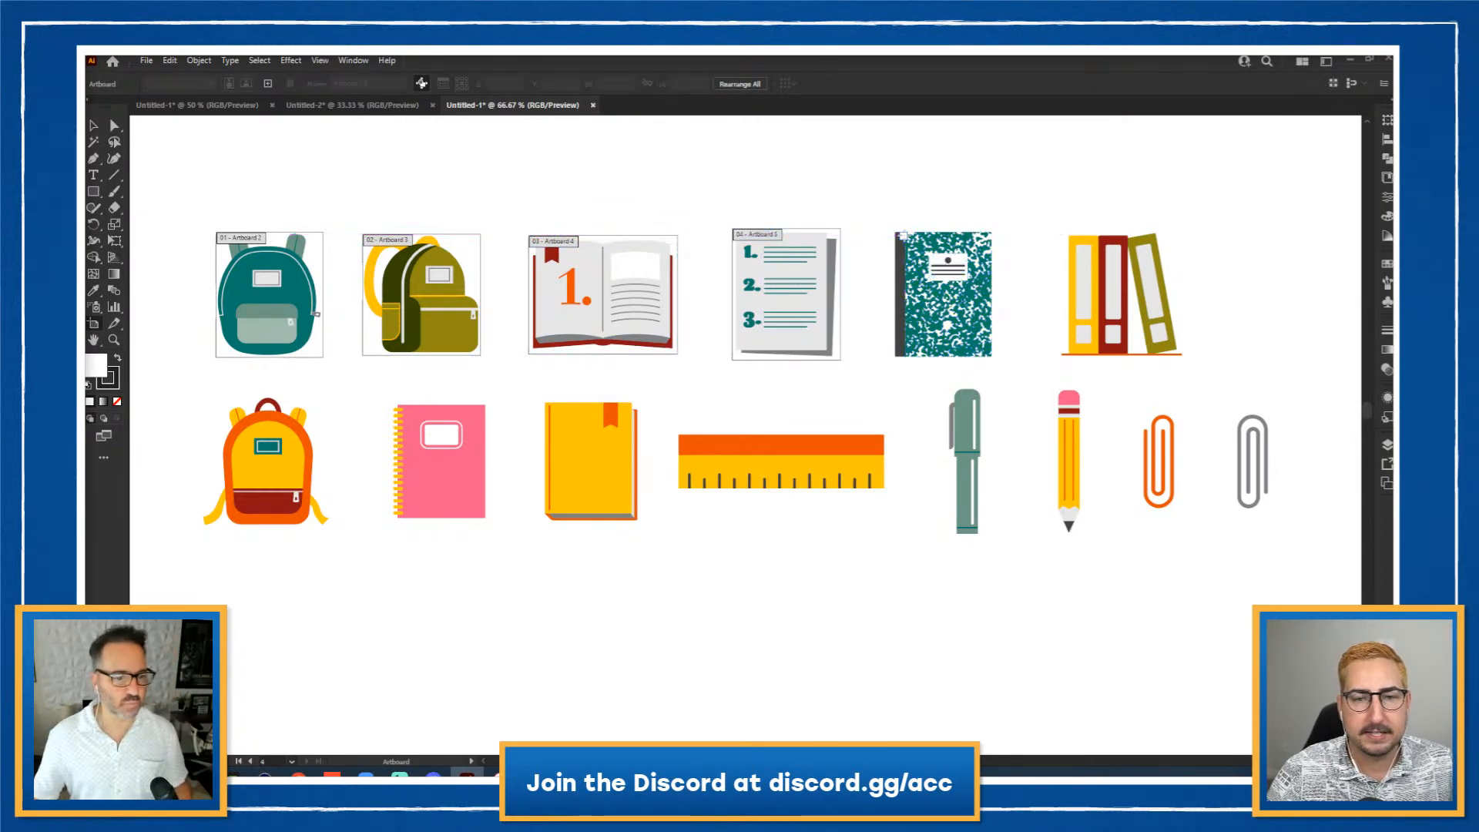
{"action": "left_click", "coordinate": [903, 235]}
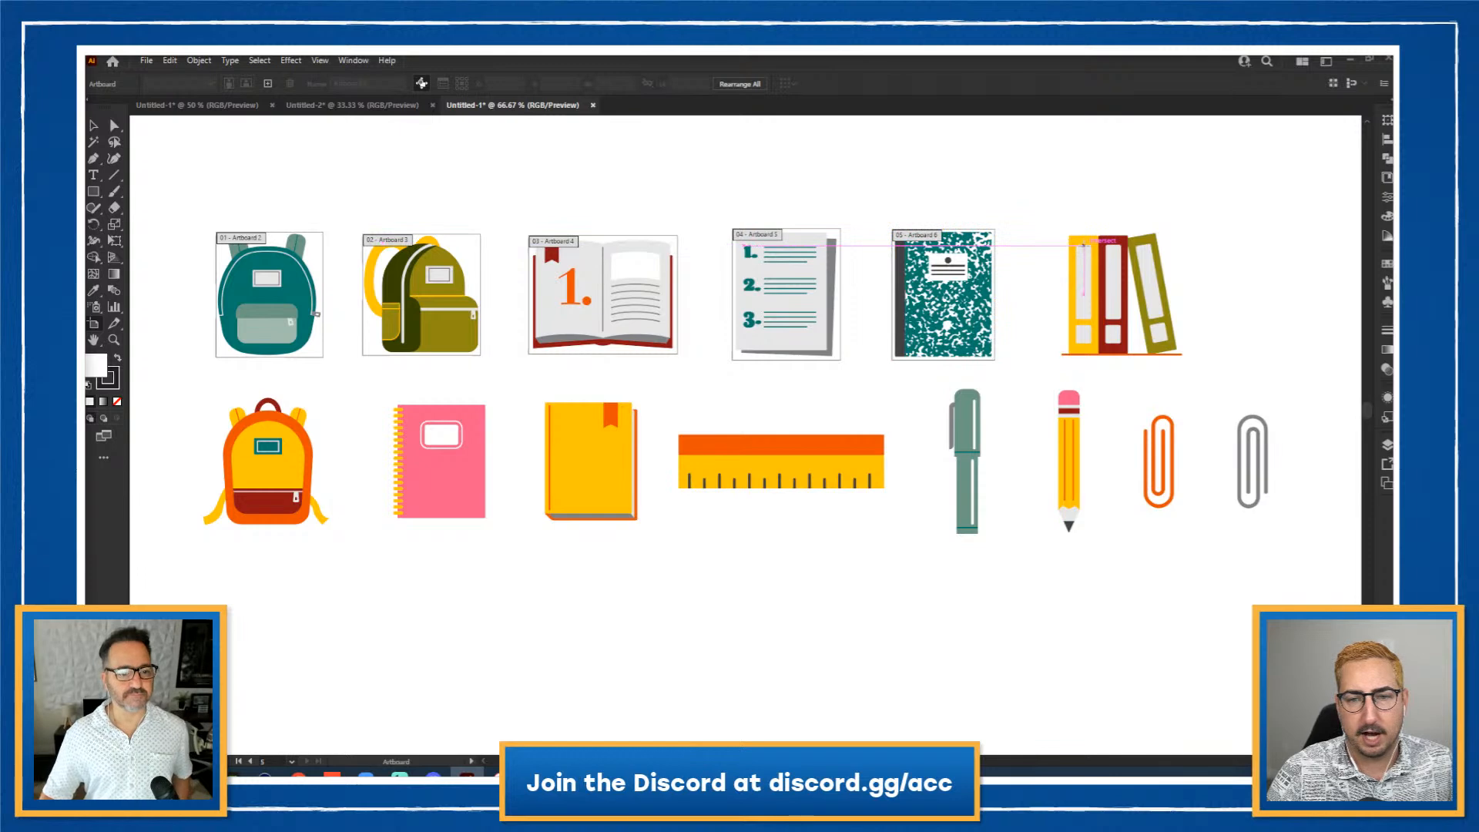
{"action": "left_click", "coordinate": [1082, 245]}
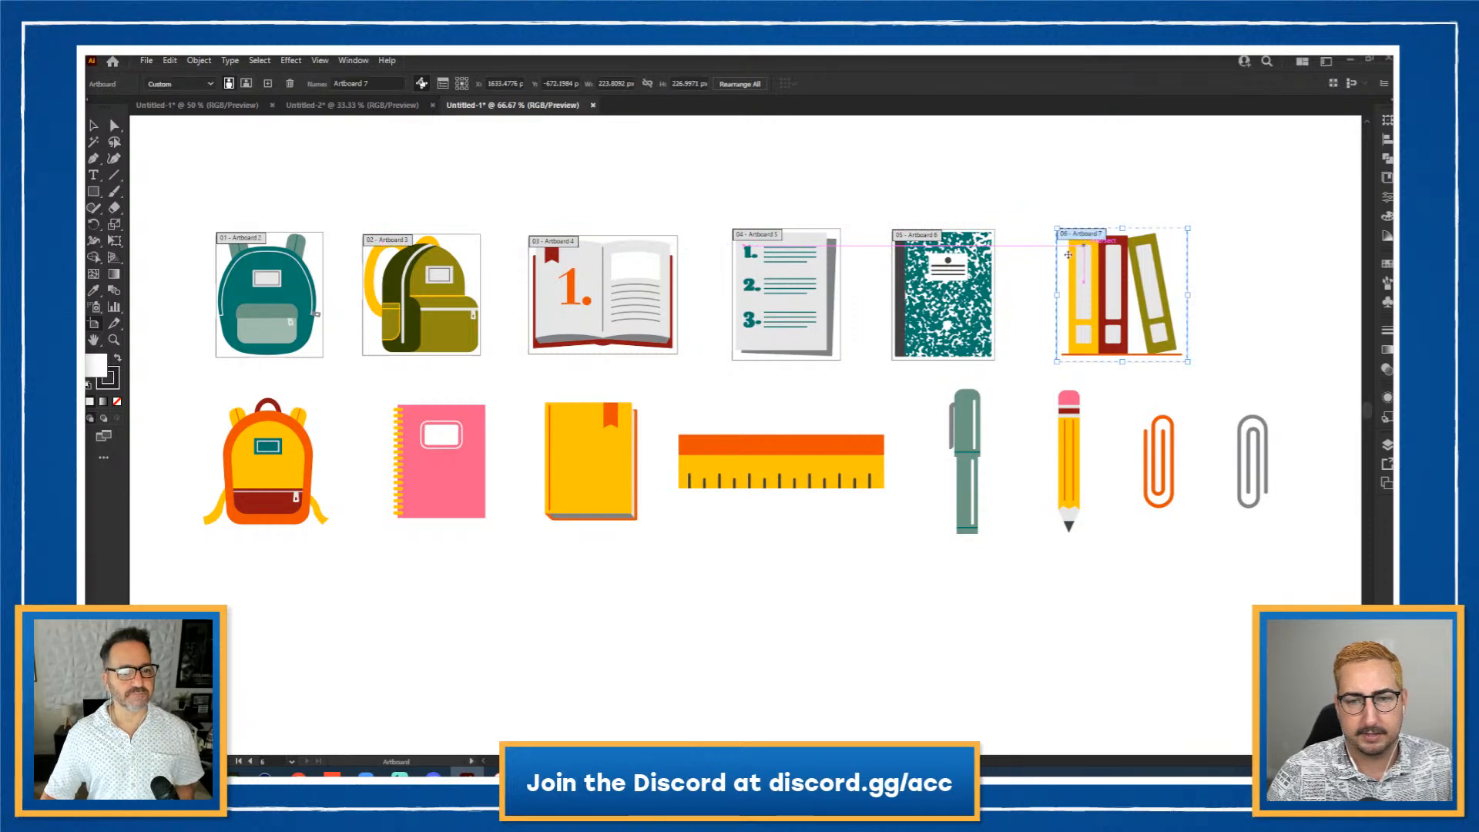
Step: Fit an artboard around each of the eight lower-row illustrations, from the orange backpack to the grey paperclip, and leave artboard editing
{"action": "left_click", "coordinate": [279, 436]}
{"action": "left_click", "coordinate": [454, 423]}
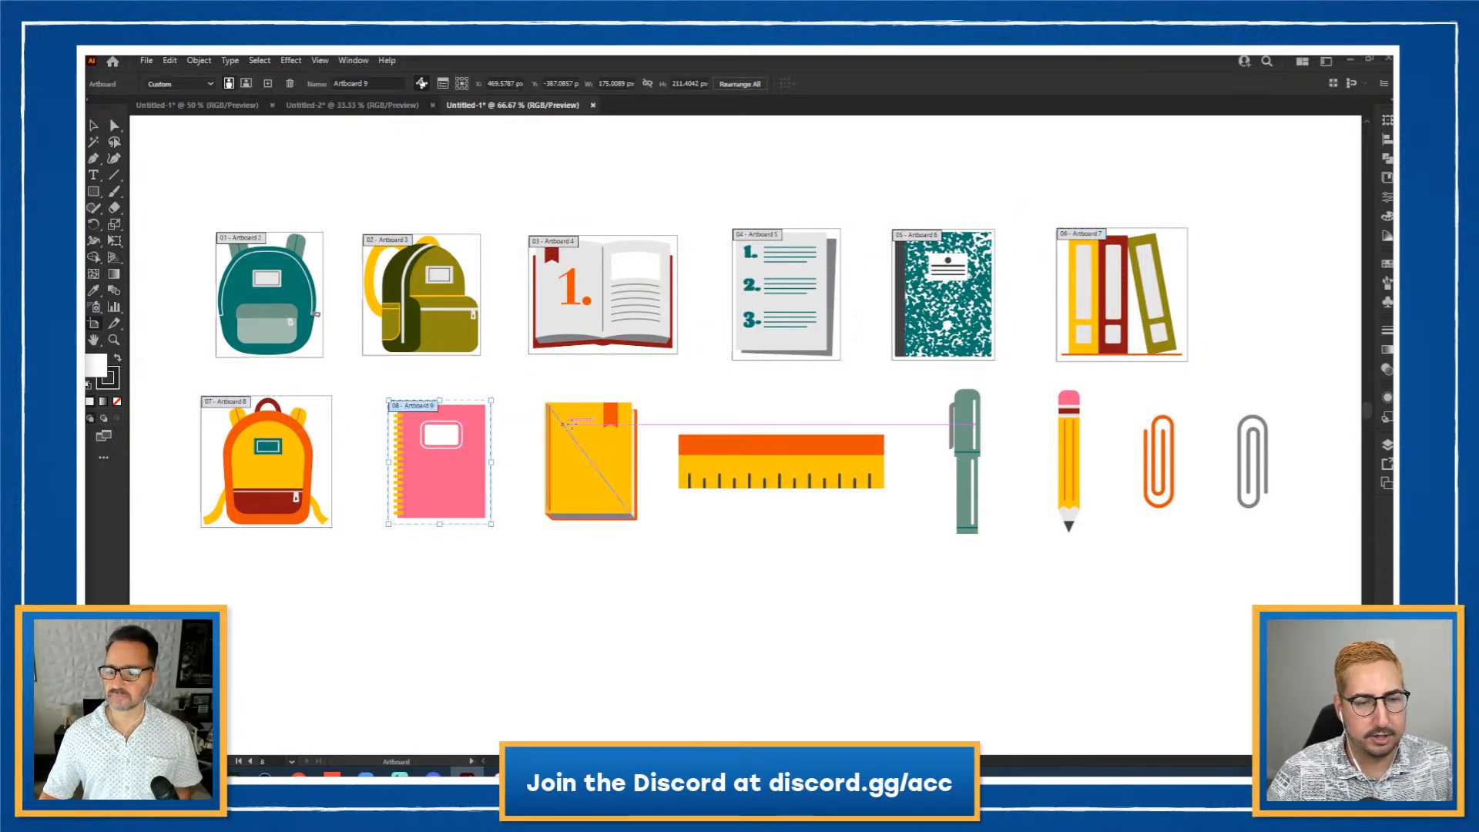
{"action": "left_click", "coordinate": [585, 432]}
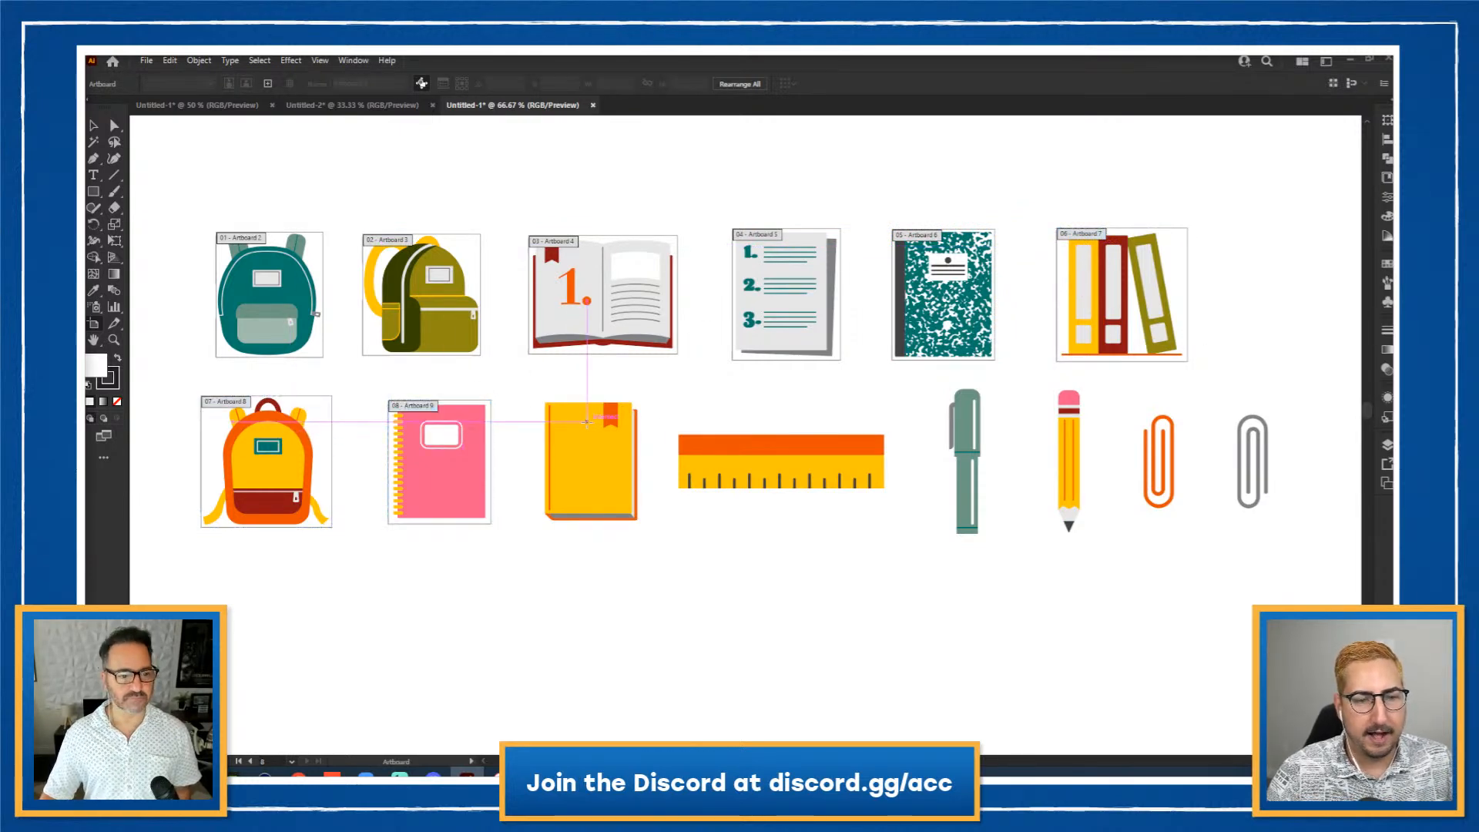
{"action": "left_click", "coordinate": [737, 442]}
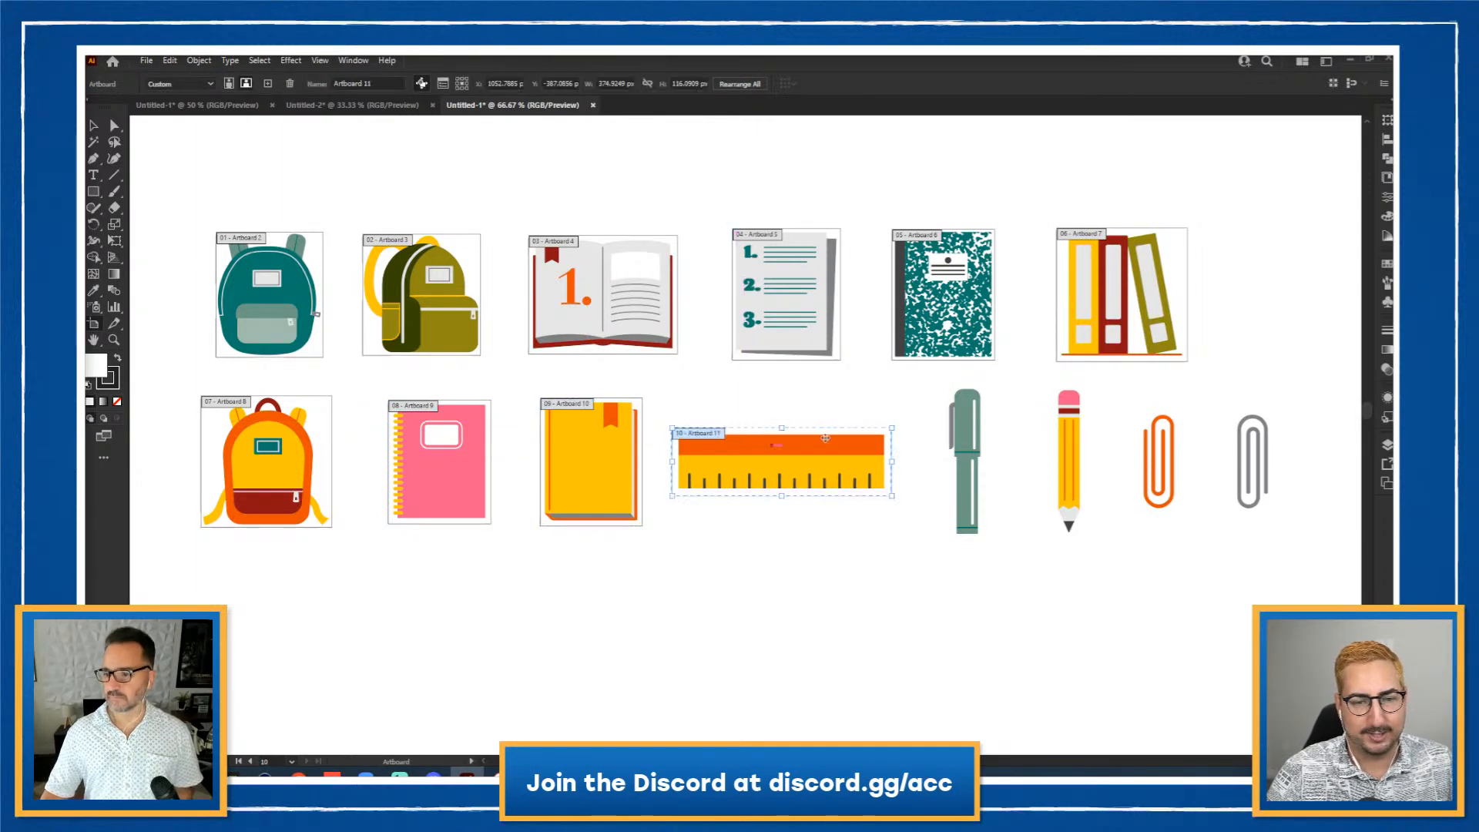
{"action": "left_click", "coordinate": [965, 416]}
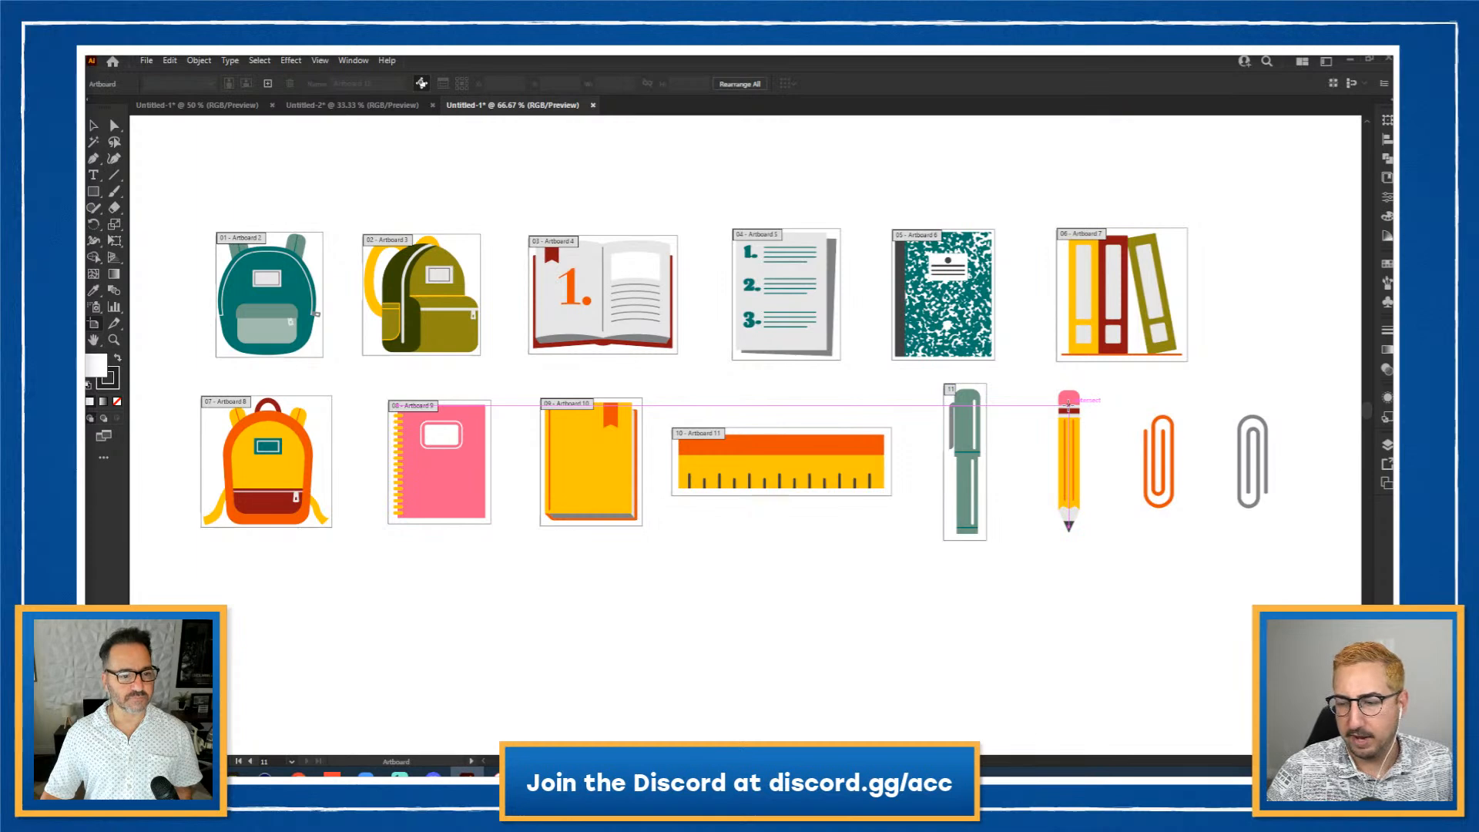
{"action": "left_click", "coordinate": [1069, 401]}
{"action": "left_click", "coordinate": [1159, 442]}
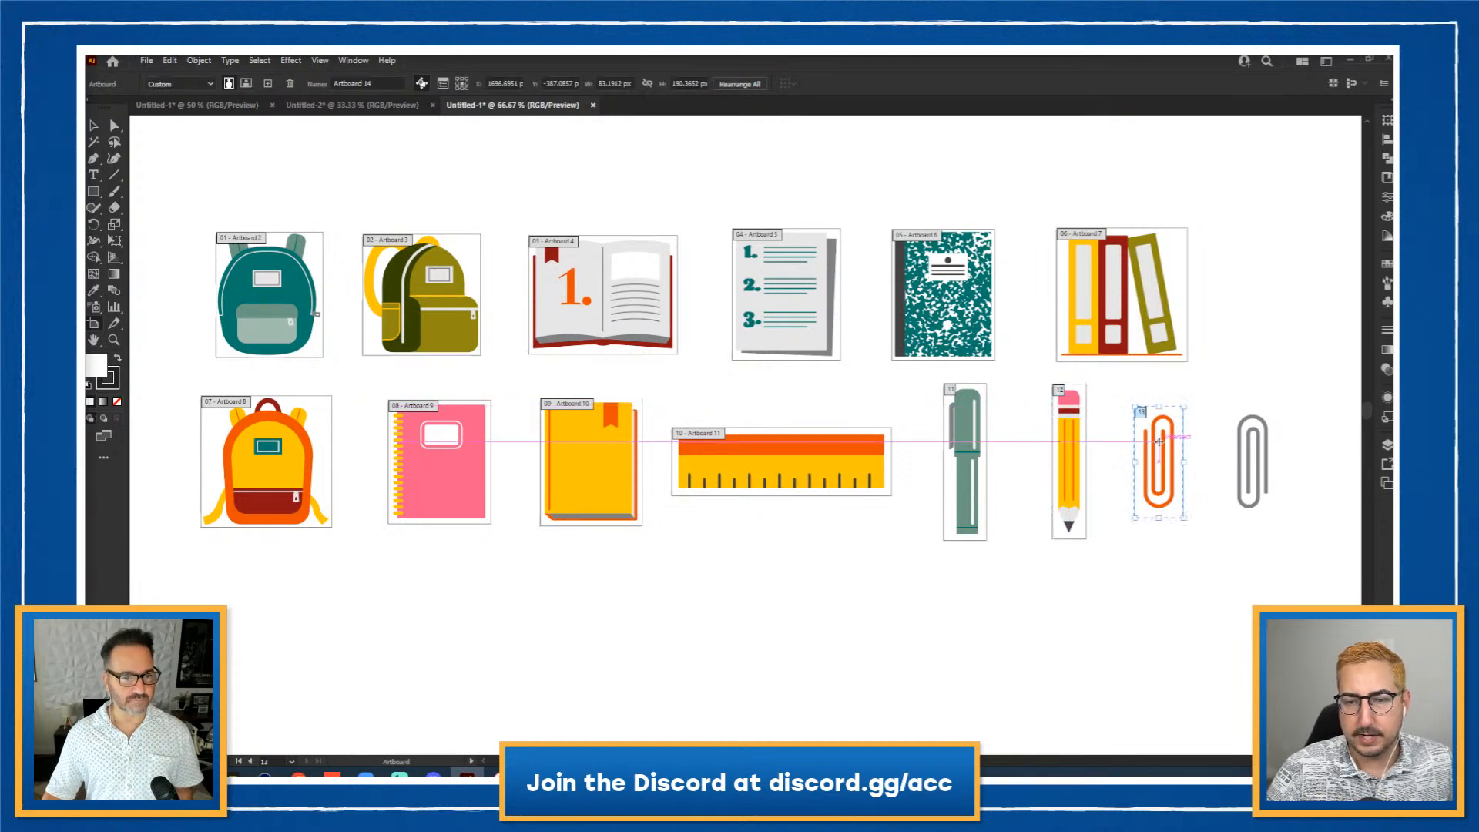
{"action": "left_click", "coordinate": [1256, 441]}
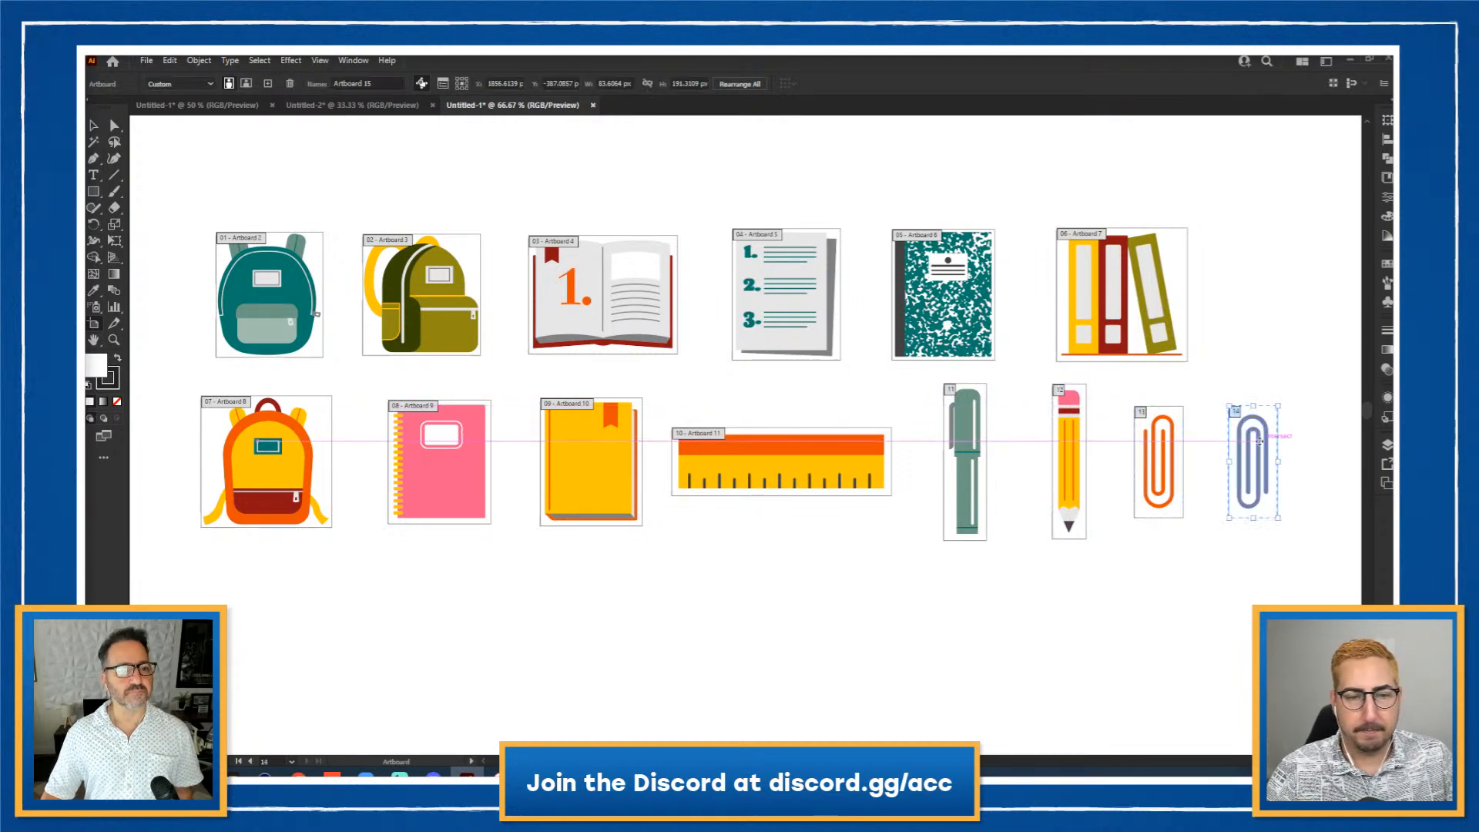
{"action": "key", "text": "Escape"}
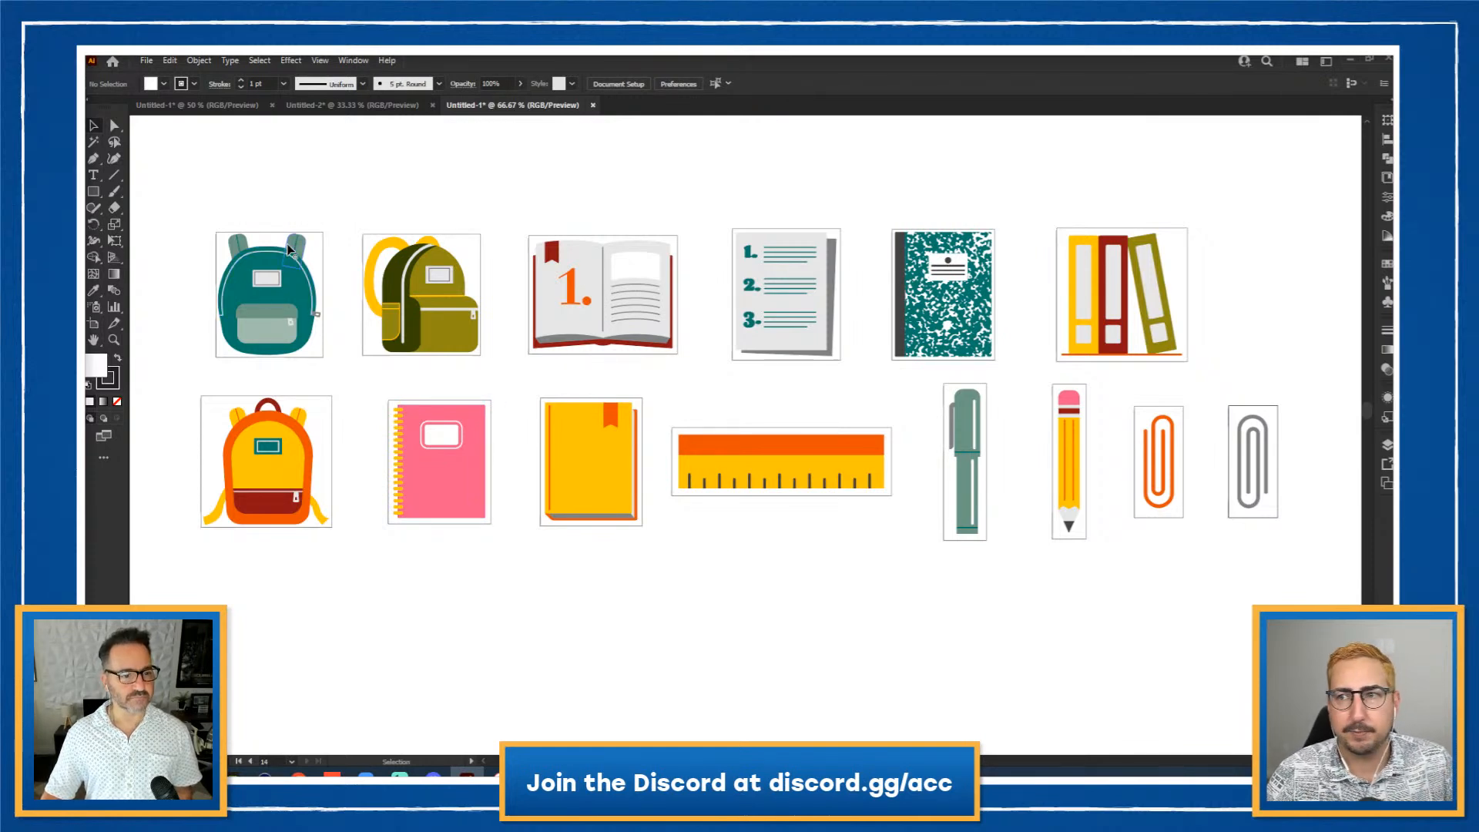
Step: Open Export for Screens for the artboards and move its window so that all its options are in view
{"action": "left_click", "coordinate": [146, 61]}
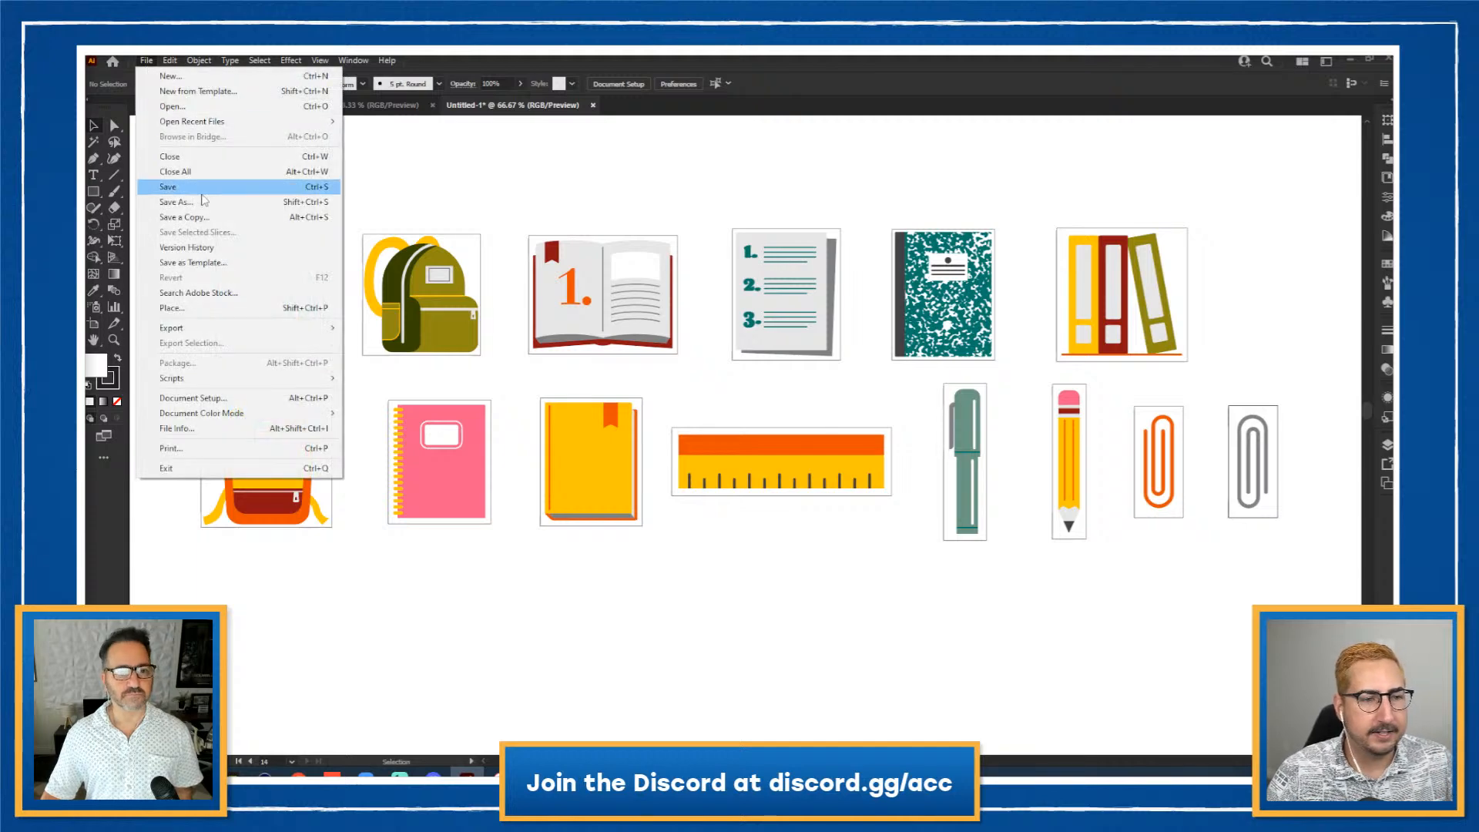
{"action": "mouse_move", "coordinate": [222, 328]}
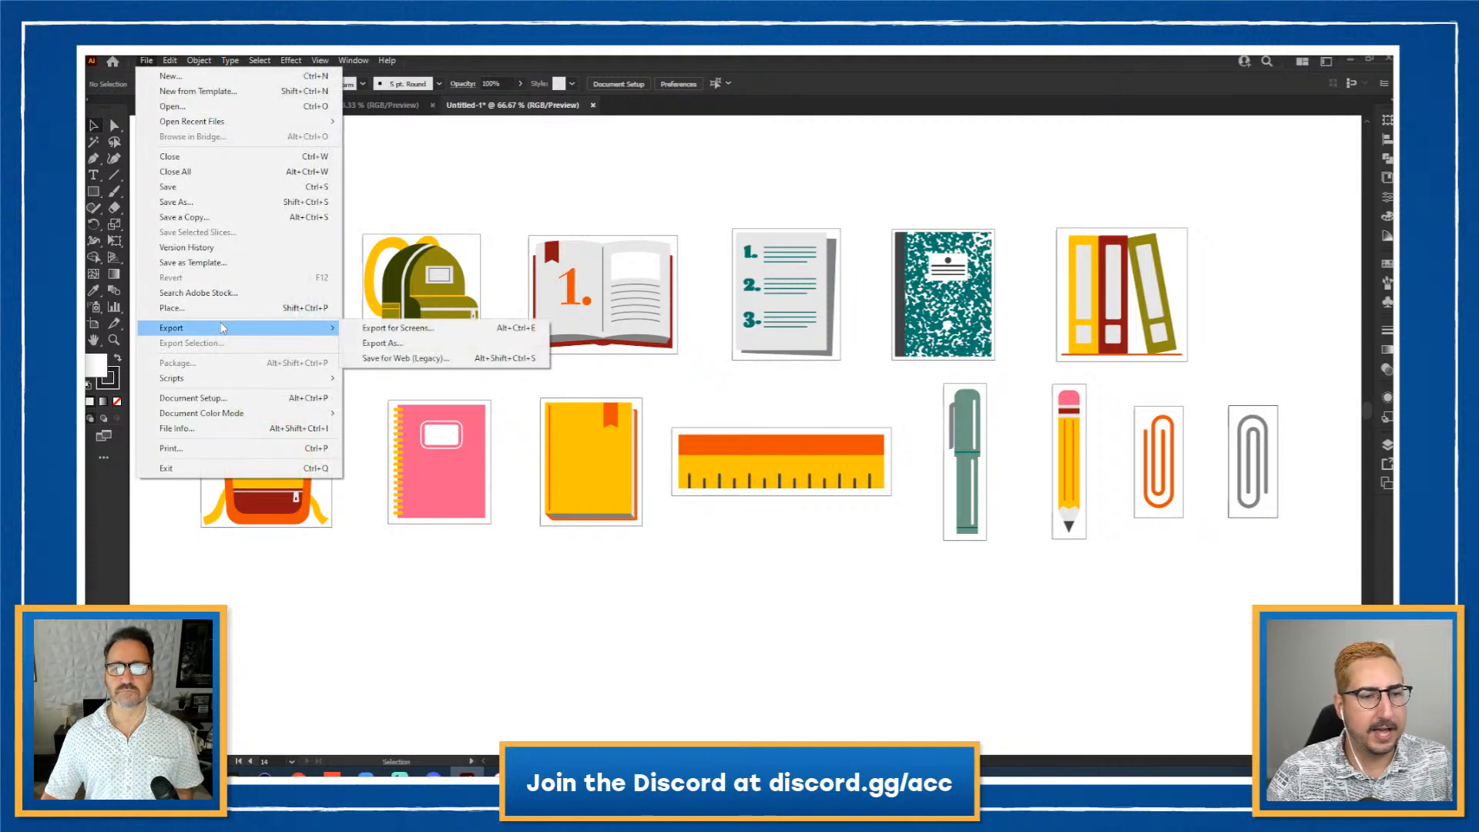
{"action": "left_click", "coordinate": [394, 328]}
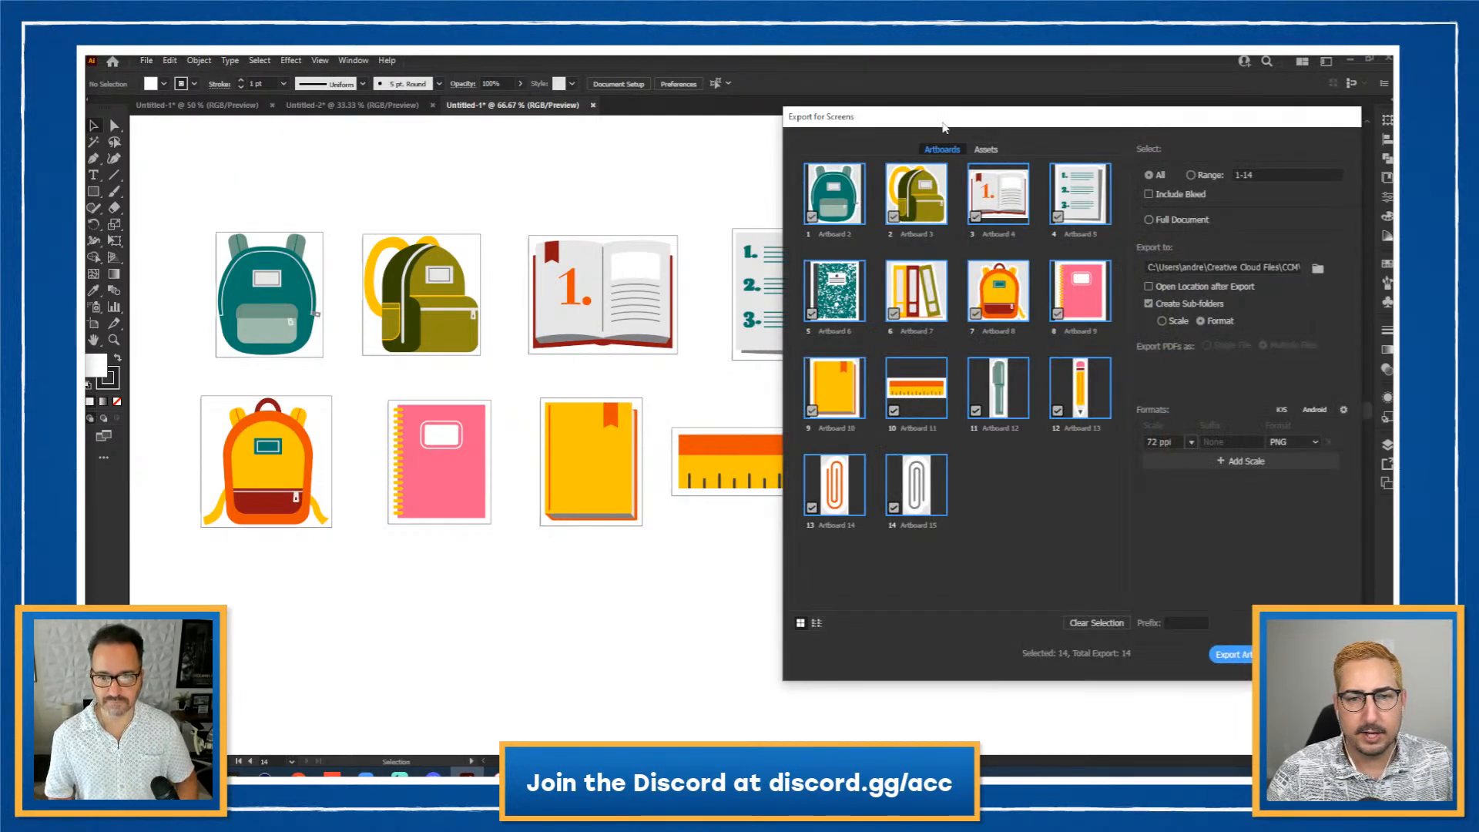
{"action": "left_click_drag", "start_coordinate": [944, 127], "coordinate": [592, 128]}
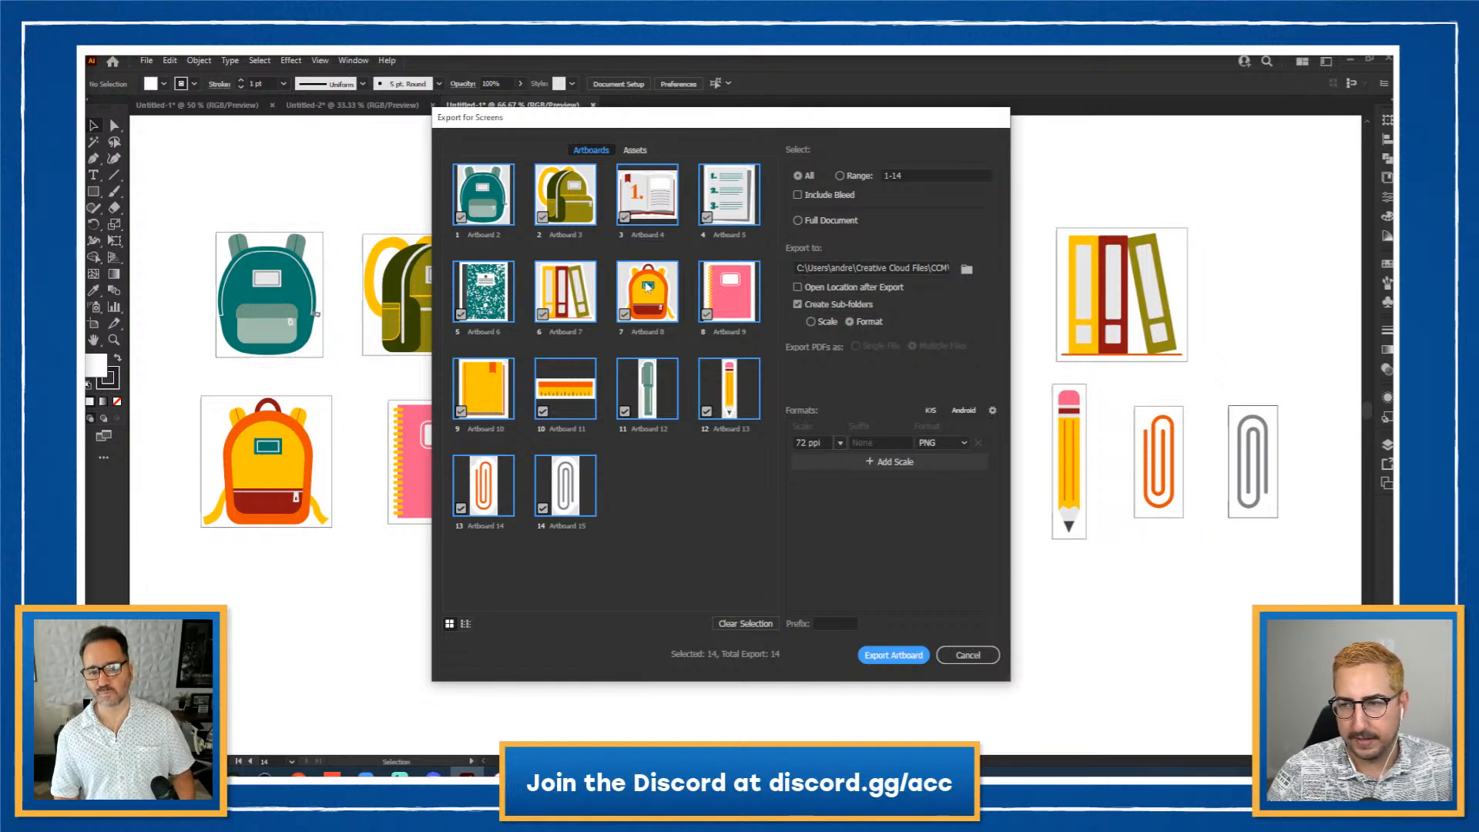
Step: Rename the teal backpack's artboard as Backpack_Blue
{"action": "double_click", "coordinate": [492, 234]}
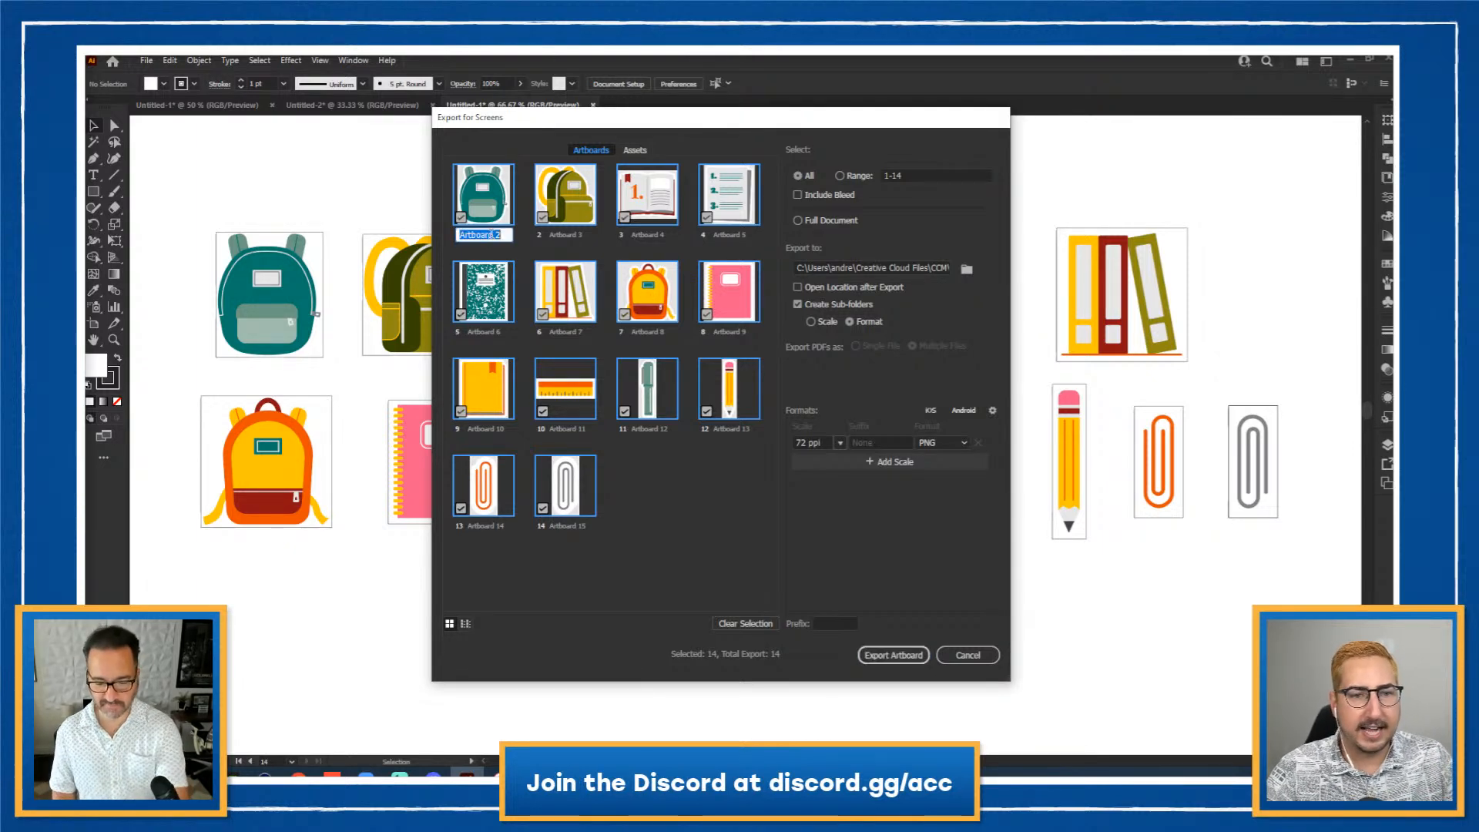
{"action": "type", "text": "Ba"}
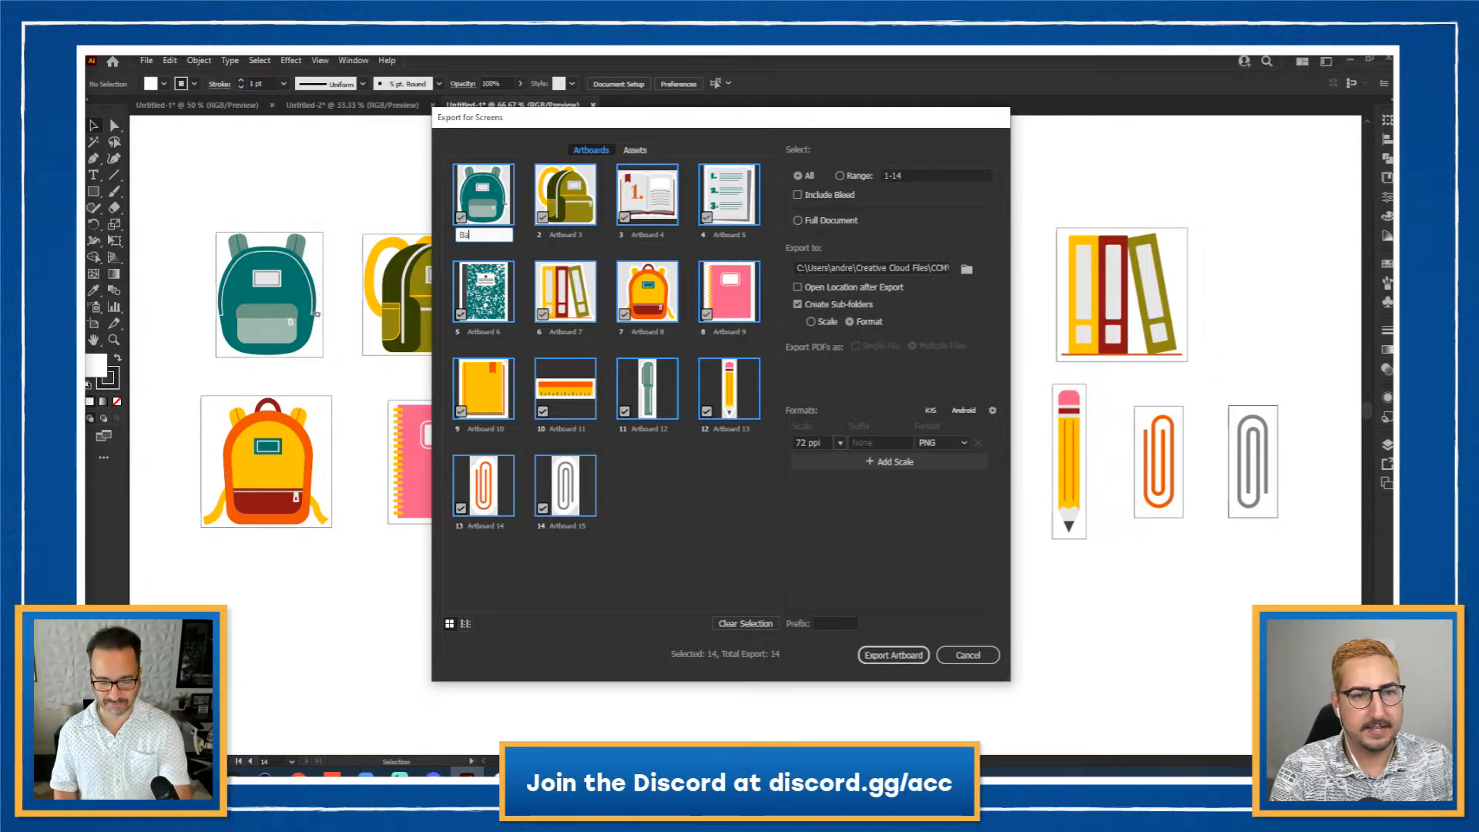
{"action": "type", "text": "ckpack"}
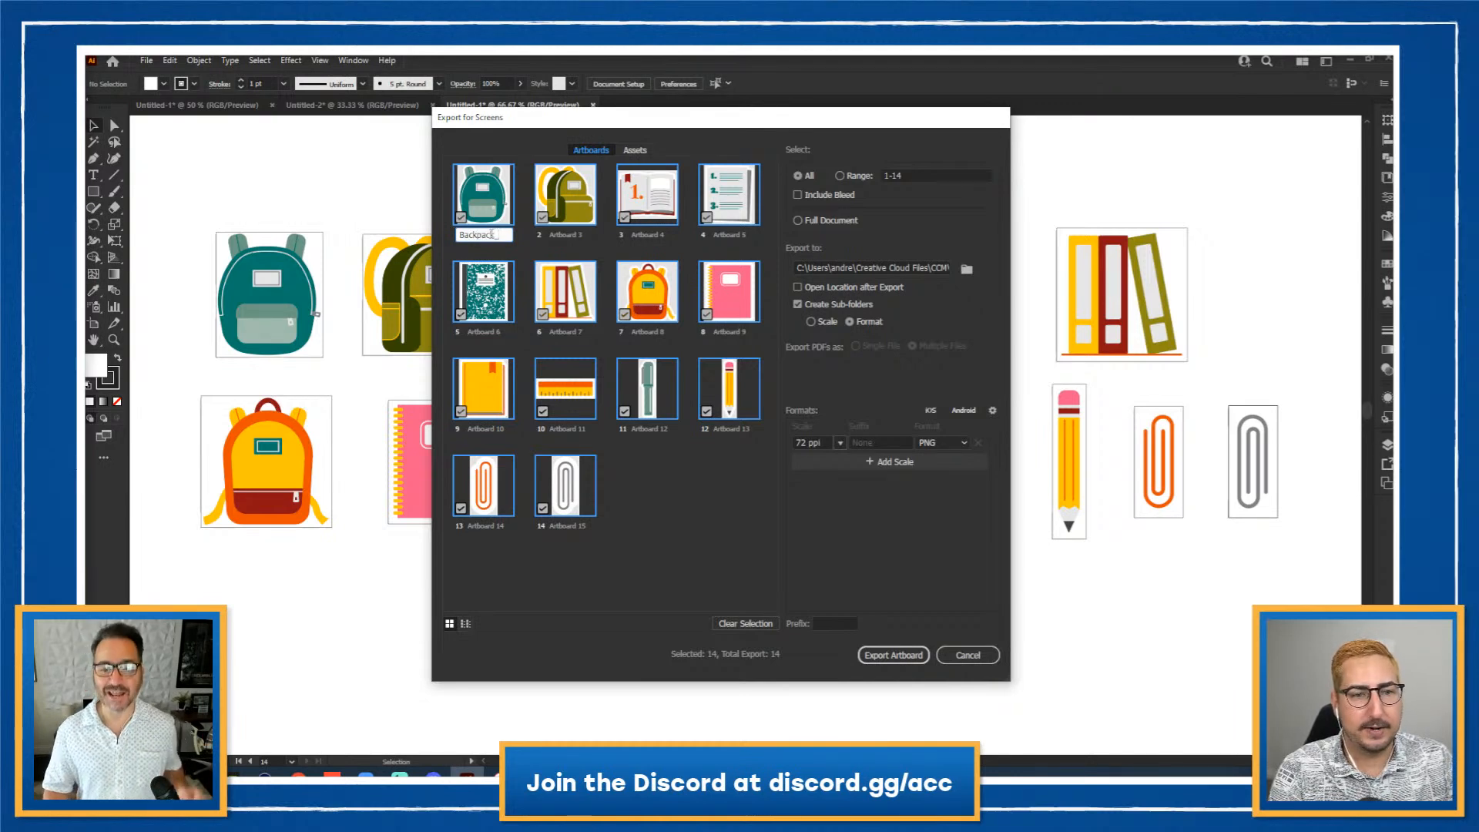
{"action": "type", "text": "_Blue"}
{"action": "key", "text": "Return"}
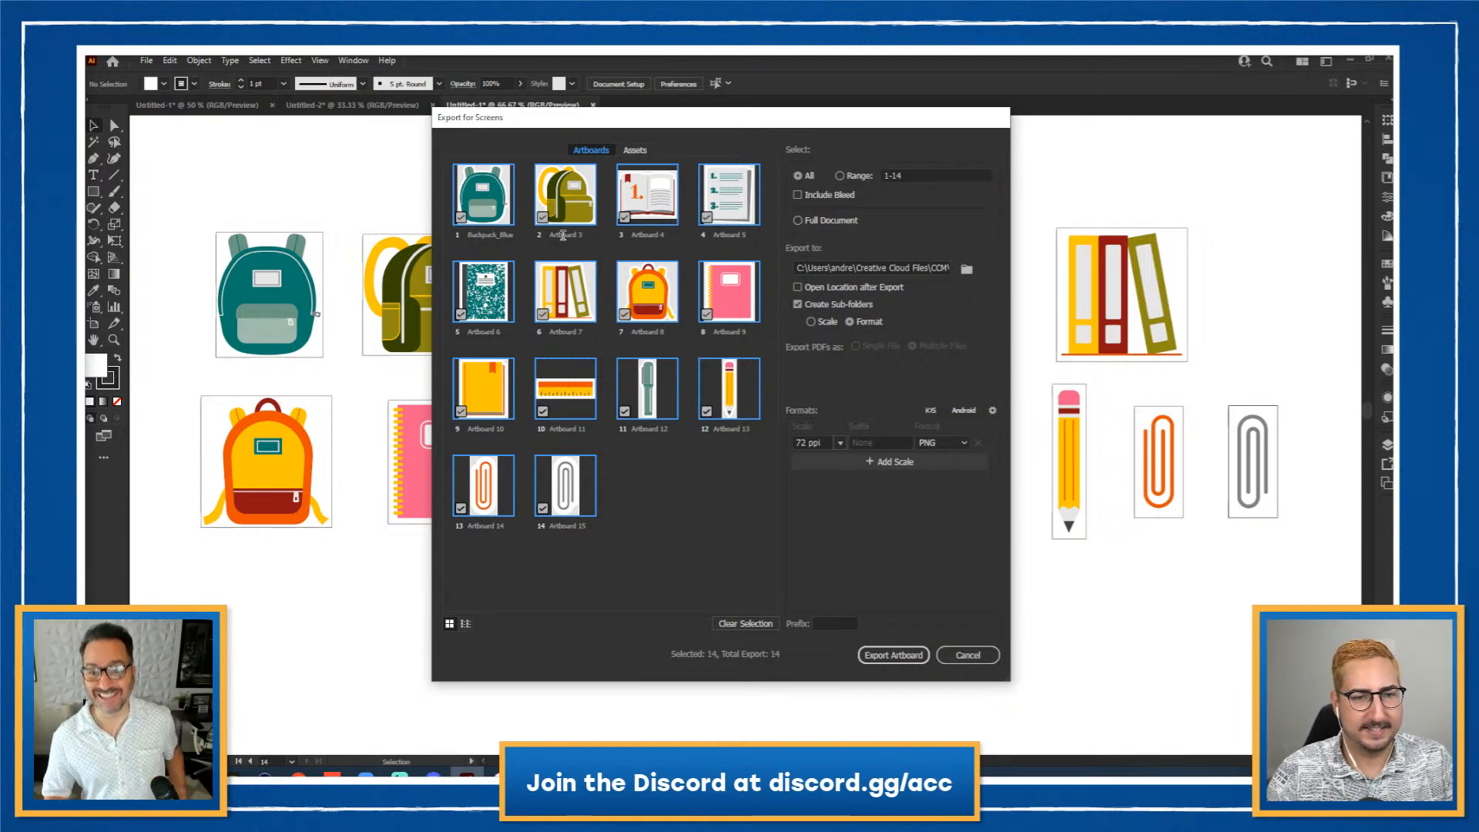
Step: Rename the olive backpack's artboard as Backpack_Green
{"action": "double_click", "coordinate": [563, 235]}
{"action": "type", "text": "Backpack"}
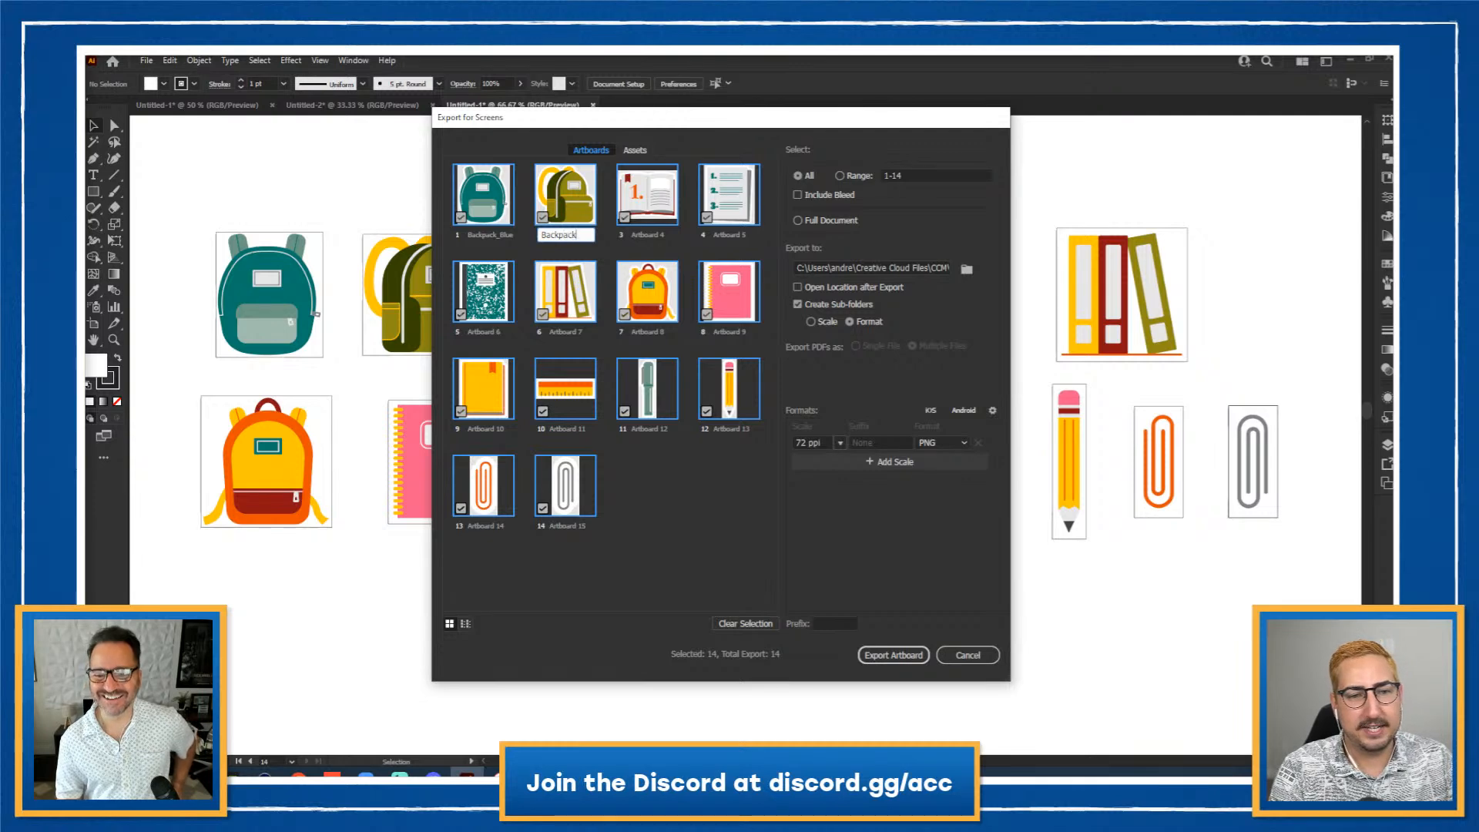
{"action": "type", "text": "_gr"}
{"action": "key", "text": "BackSpace"}
{"action": "type", "text": "Green"}
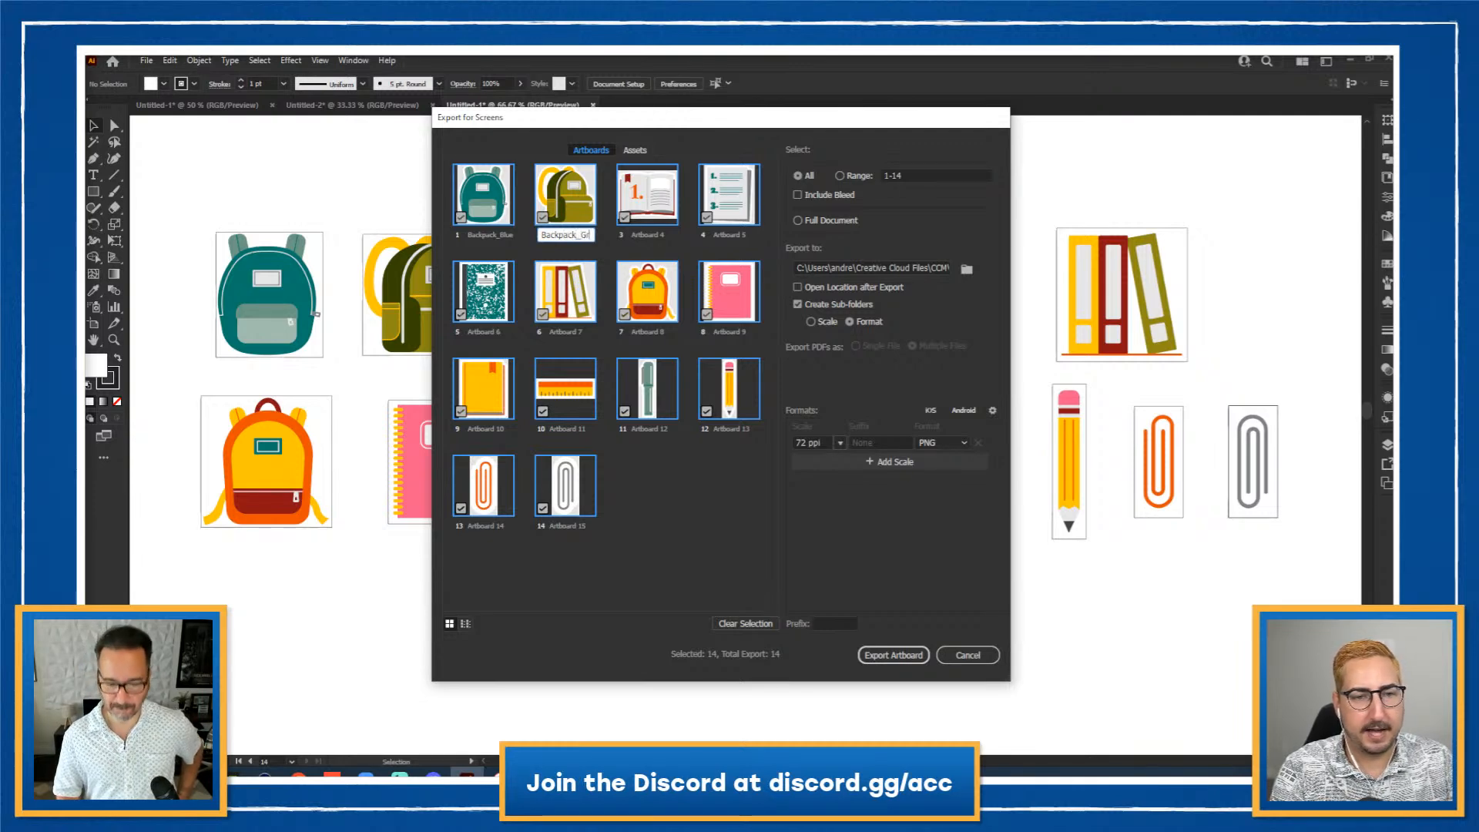
Step: Rename the open book's artboard as Book and the numbered list page's artboard as Homework
{"action": "double_click", "coordinate": [640, 233]}
{"action": "type", "text": "Book1"}
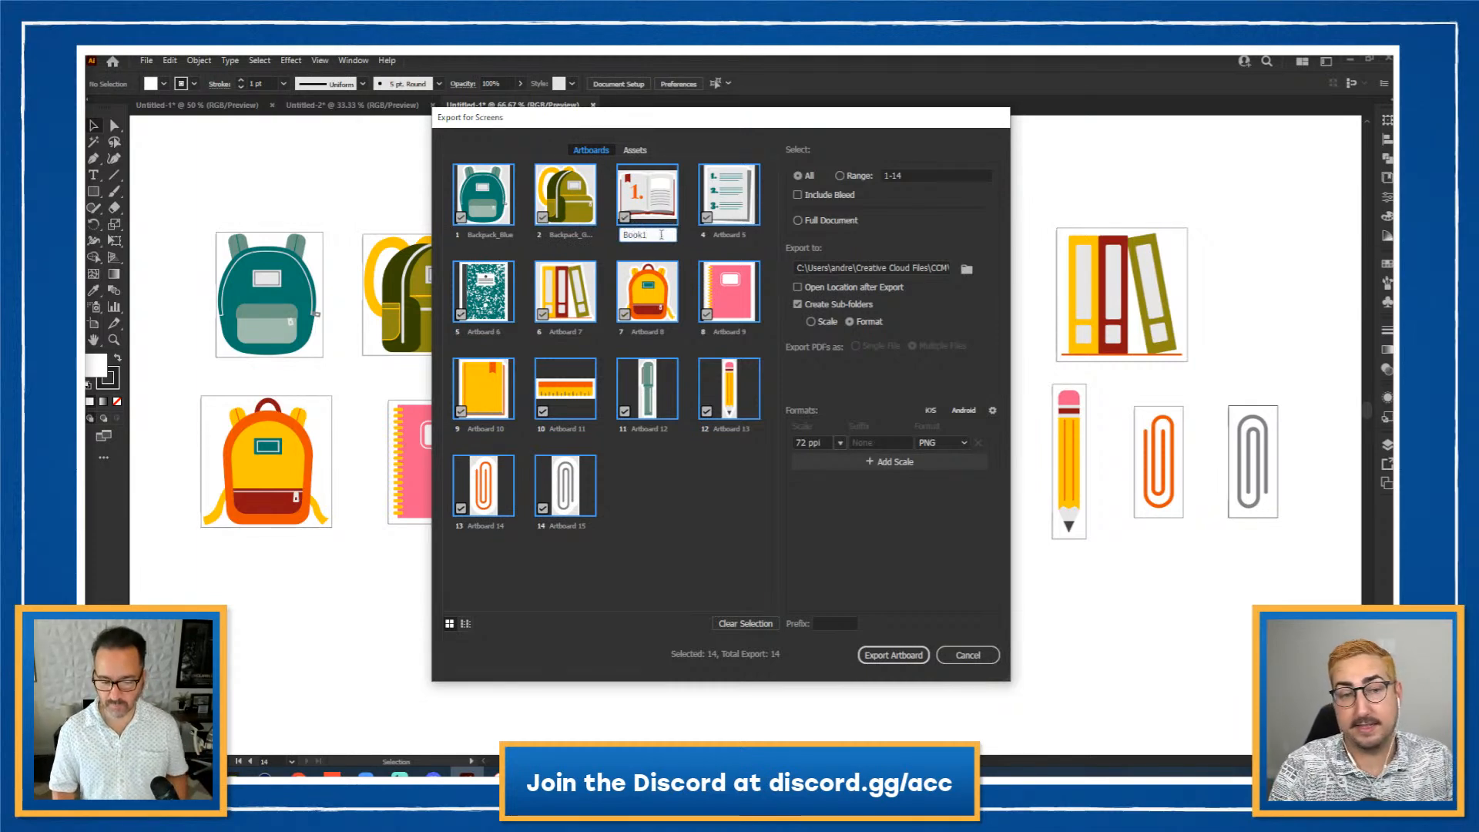
{"action": "double_click", "coordinate": [724, 235]}
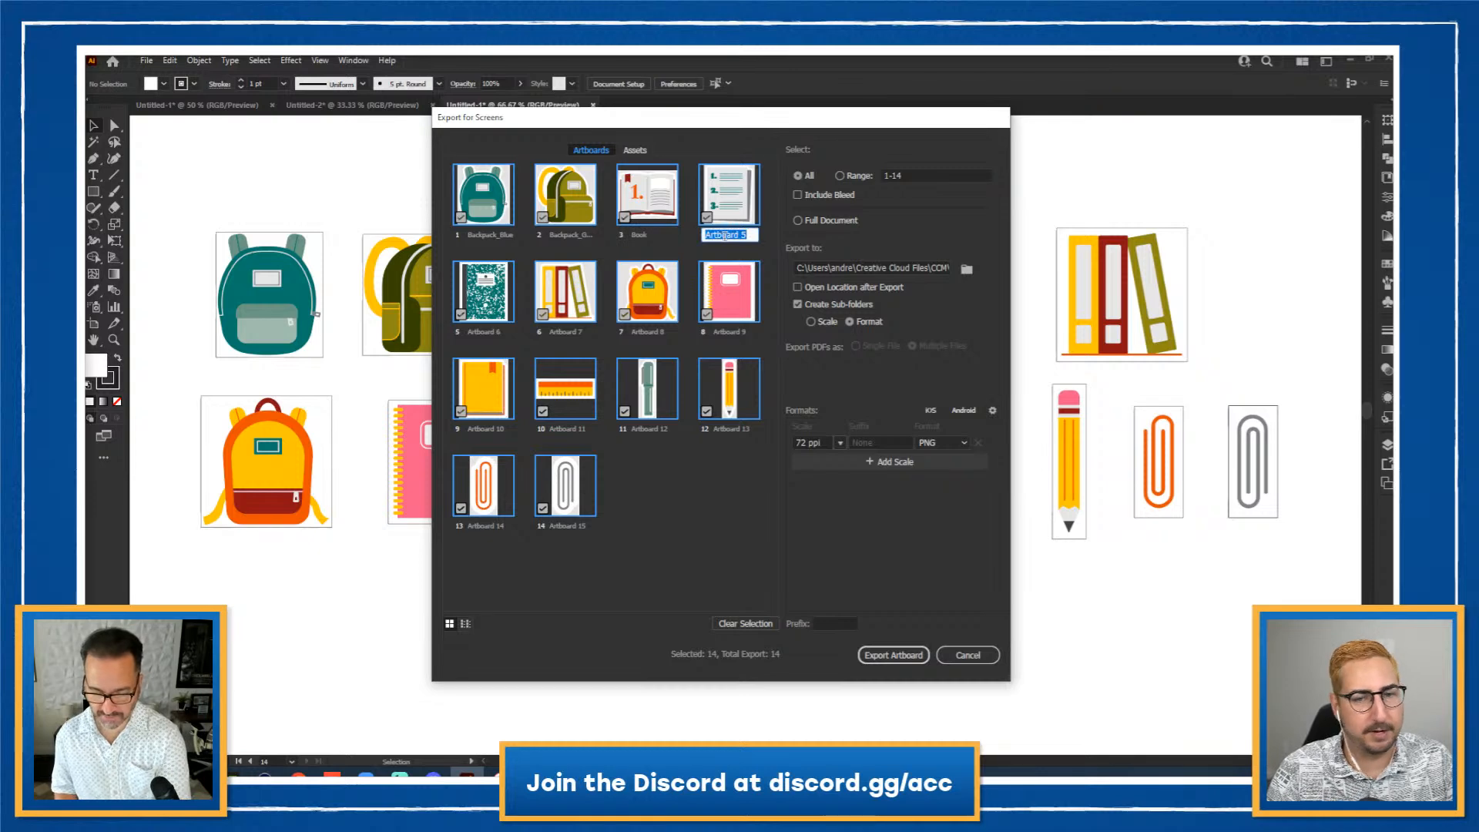
{"action": "type", "text": "Hom"}
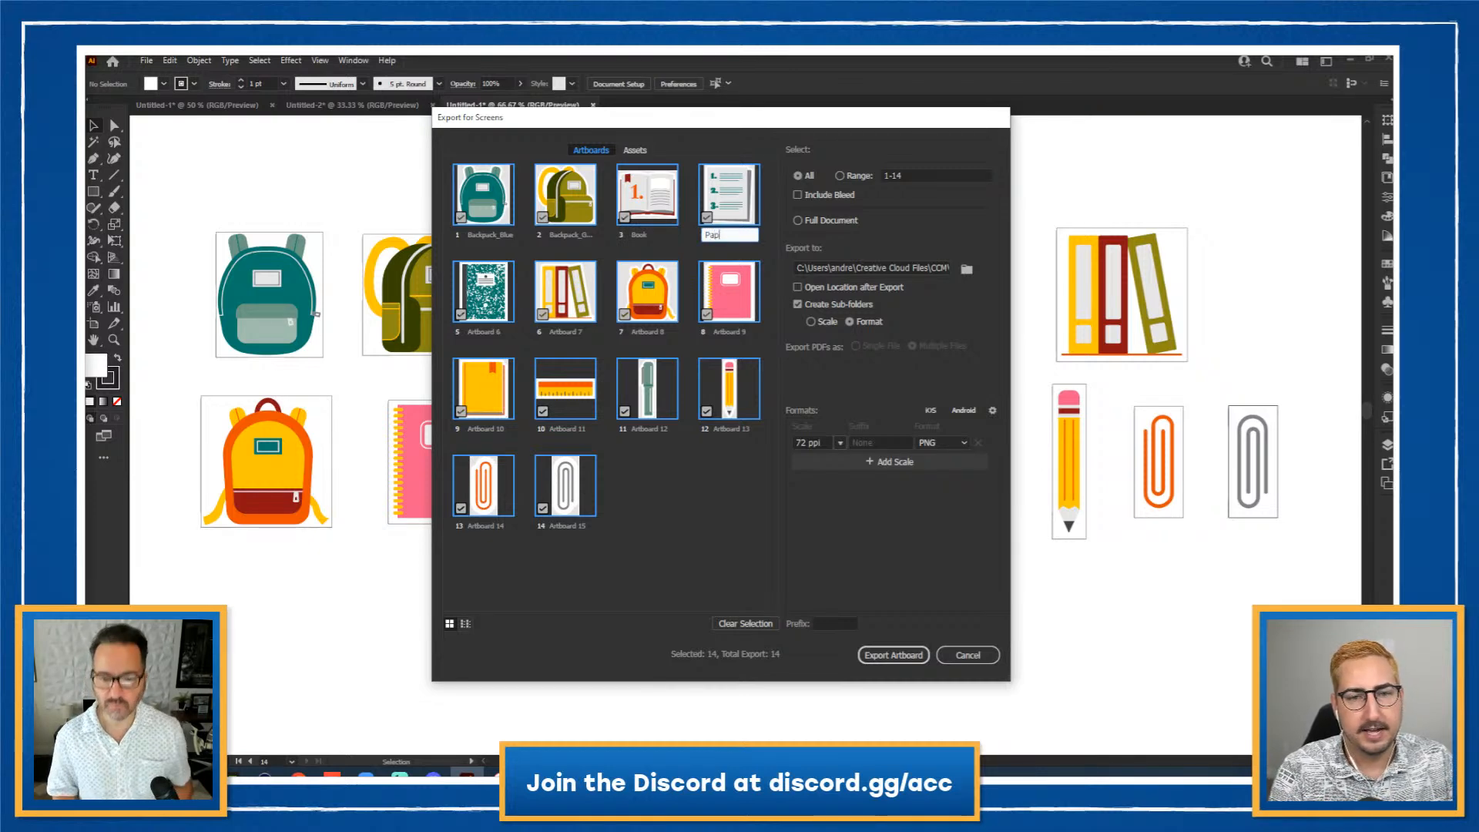
{"action": "type", "text": "ework"}
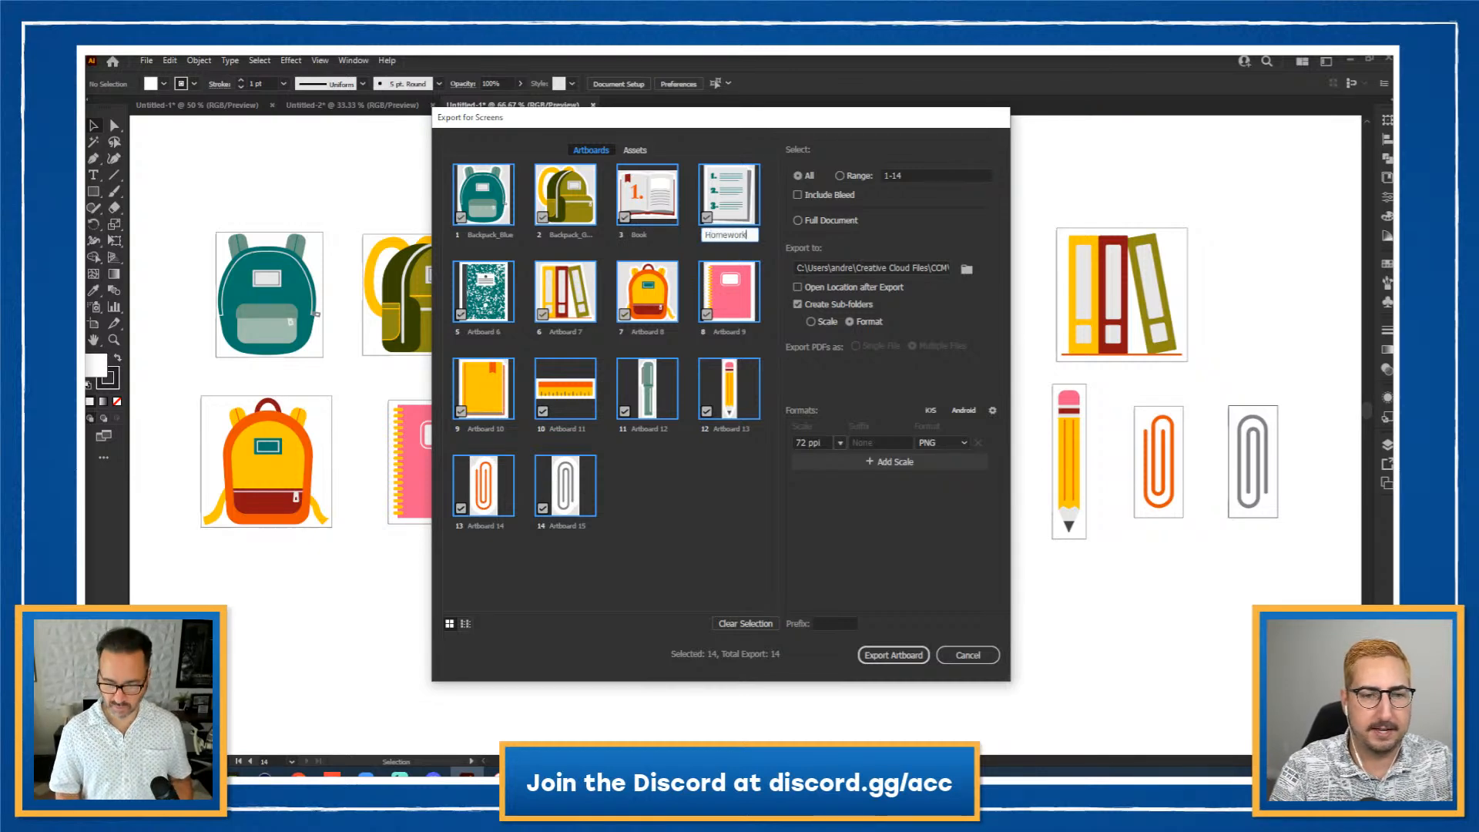
Step: Rename the teal composition notebook's artboard as Journal and the artboard of the three upright binders as Books
{"action": "double_click", "coordinate": [489, 330]}
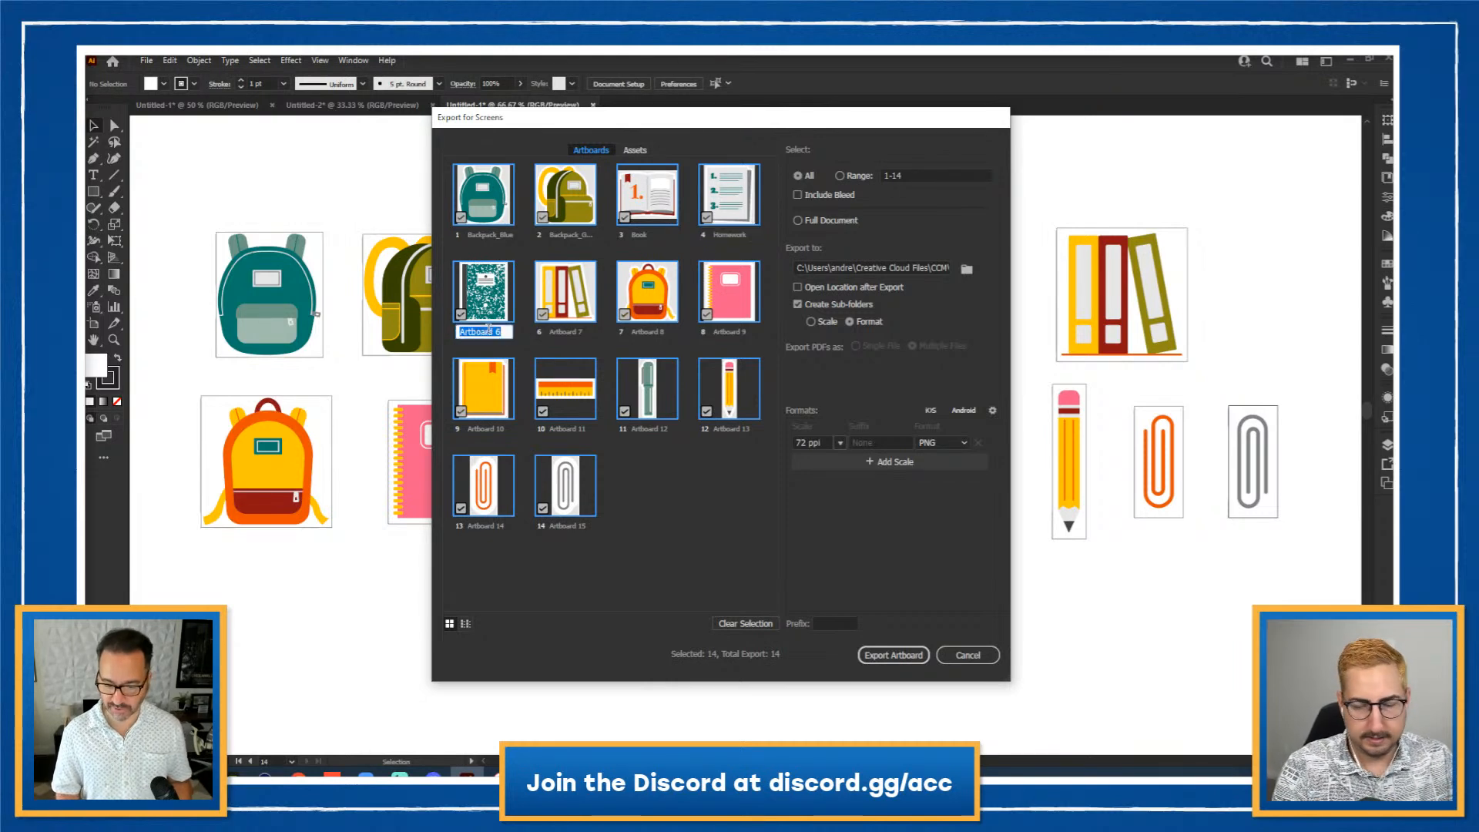
{"action": "type", "text": "Journal"}
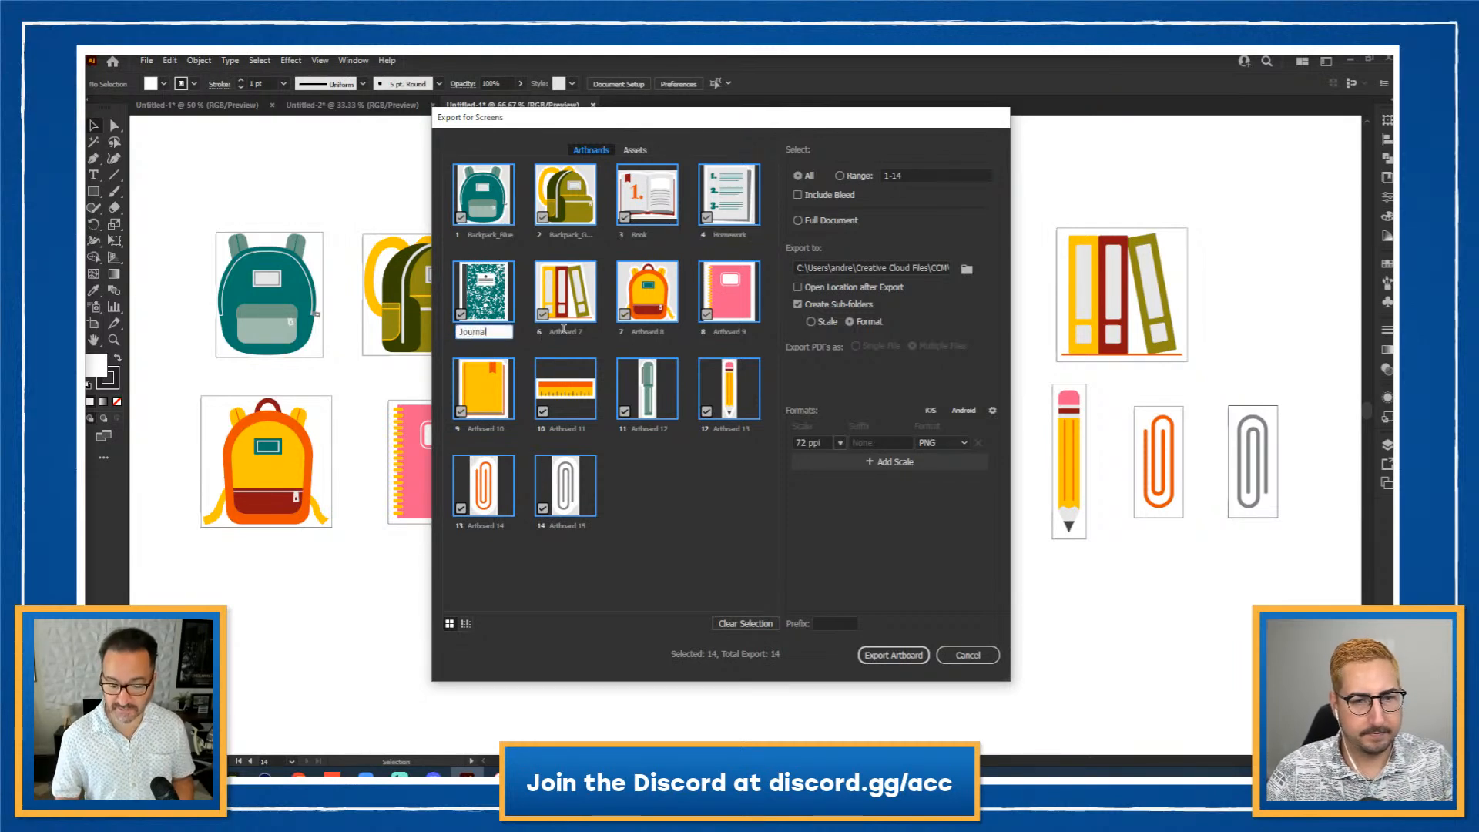
{"action": "double_click", "coordinate": [564, 330]}
{"action": "type", "text": "Books"}
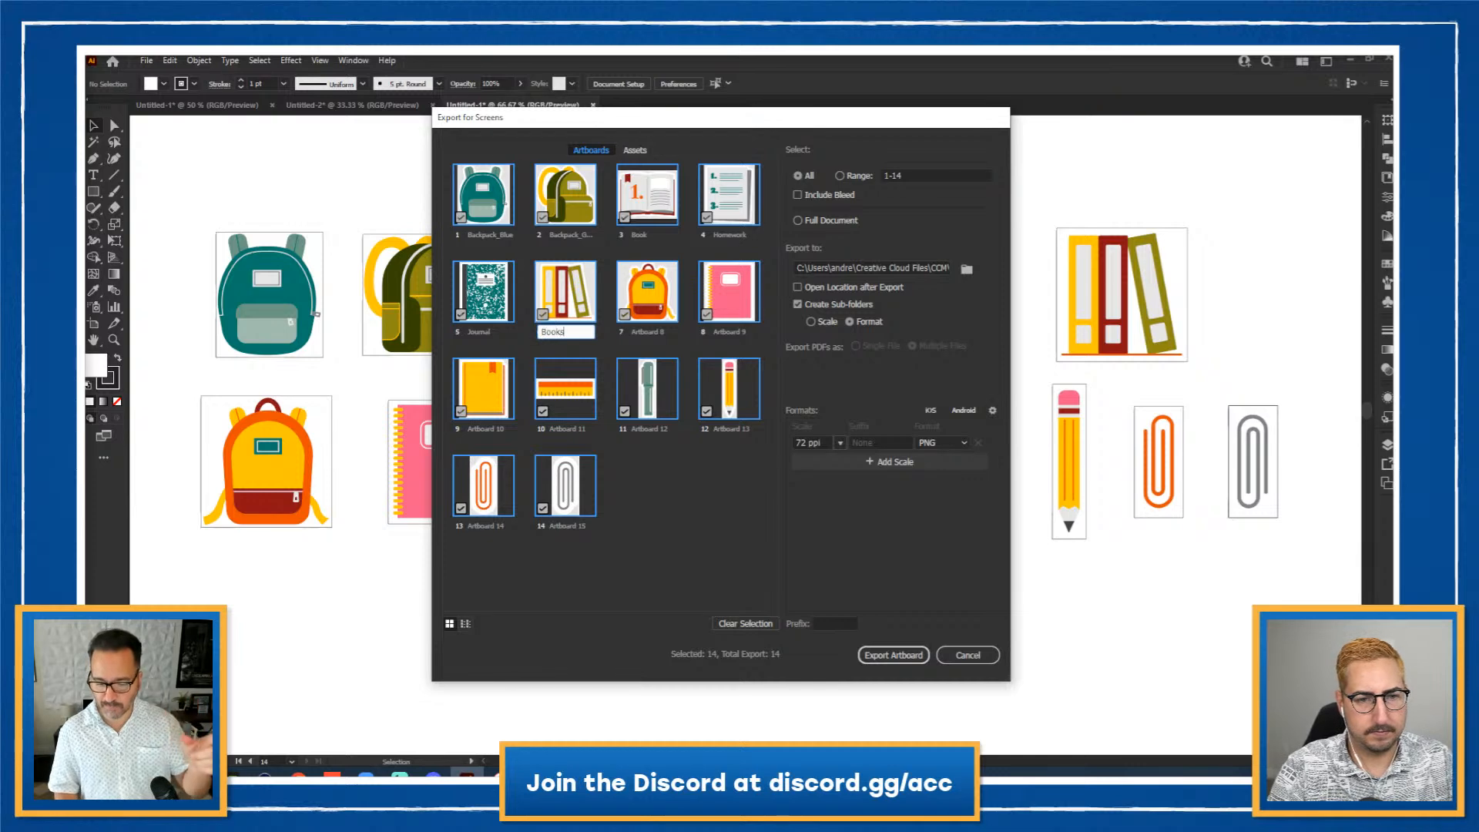
Step: Rename the orange backpack's artboard as Backpack_Orange and the pink notebook's artboard as Journal_Pink
{"action": "double_click", "coordinate": [641, 331]}
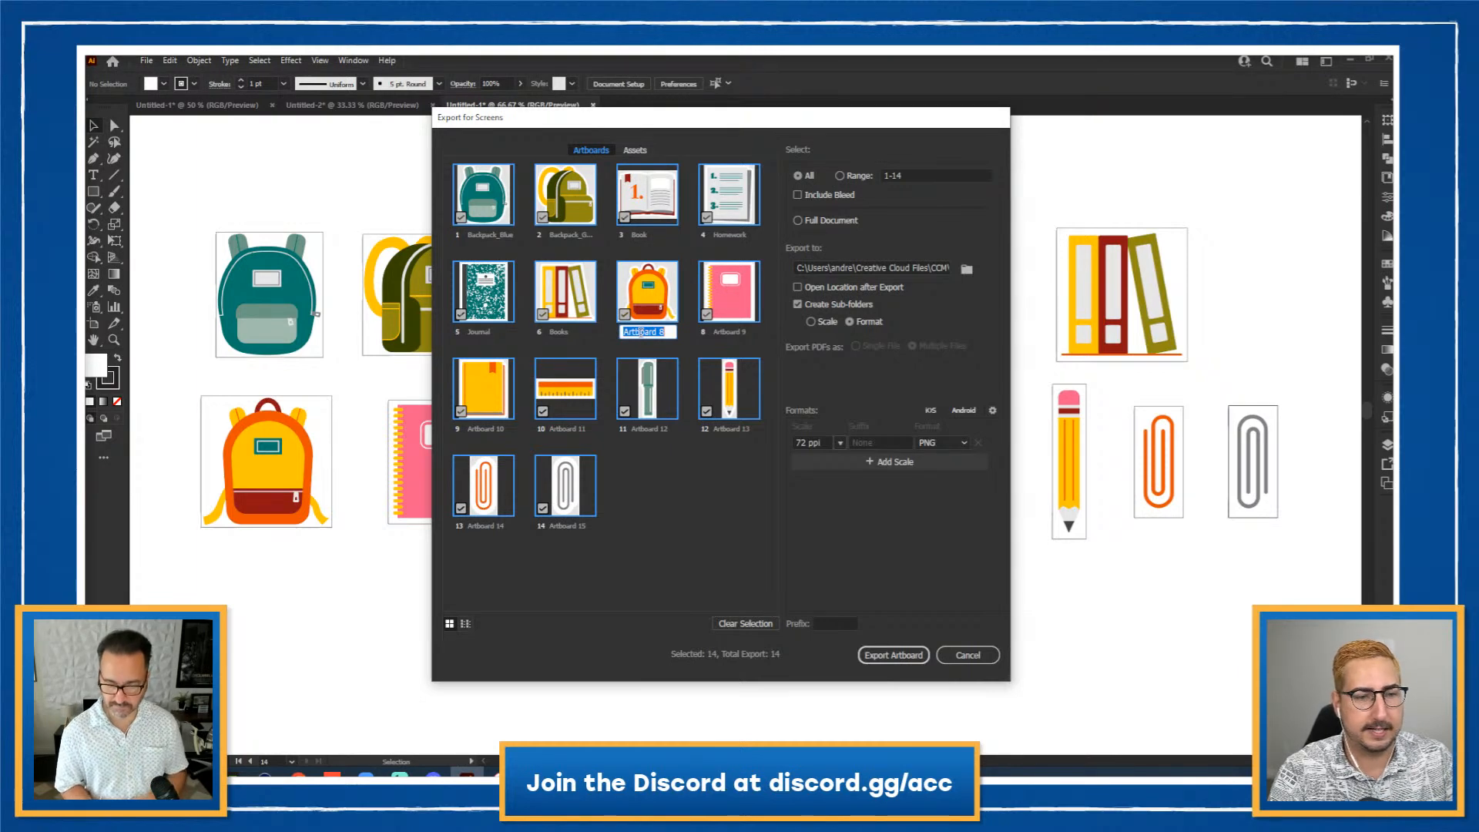
{"action": "type", "text": "Back"}
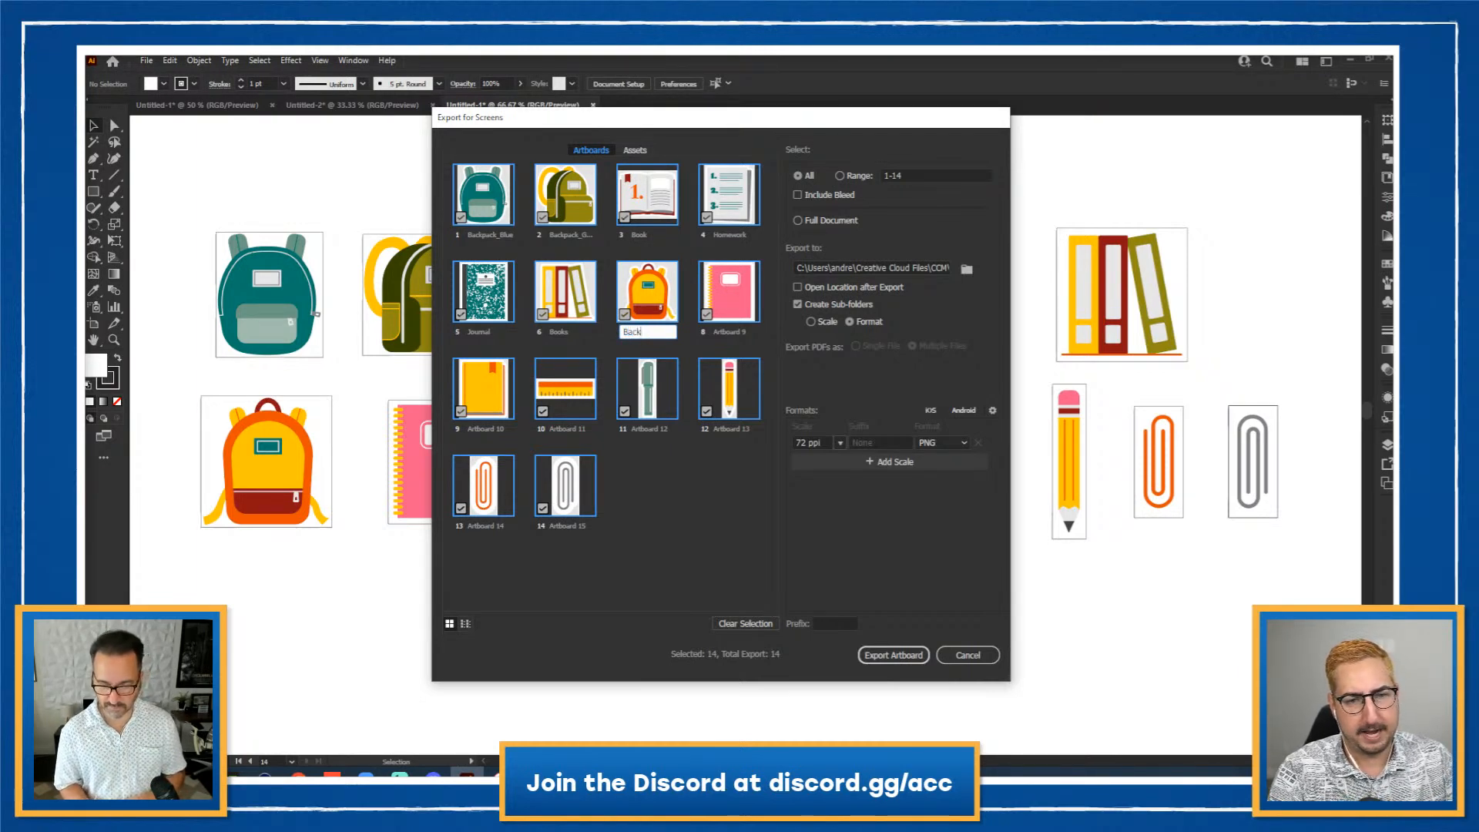
{"action": "type", "text": "pack_"}
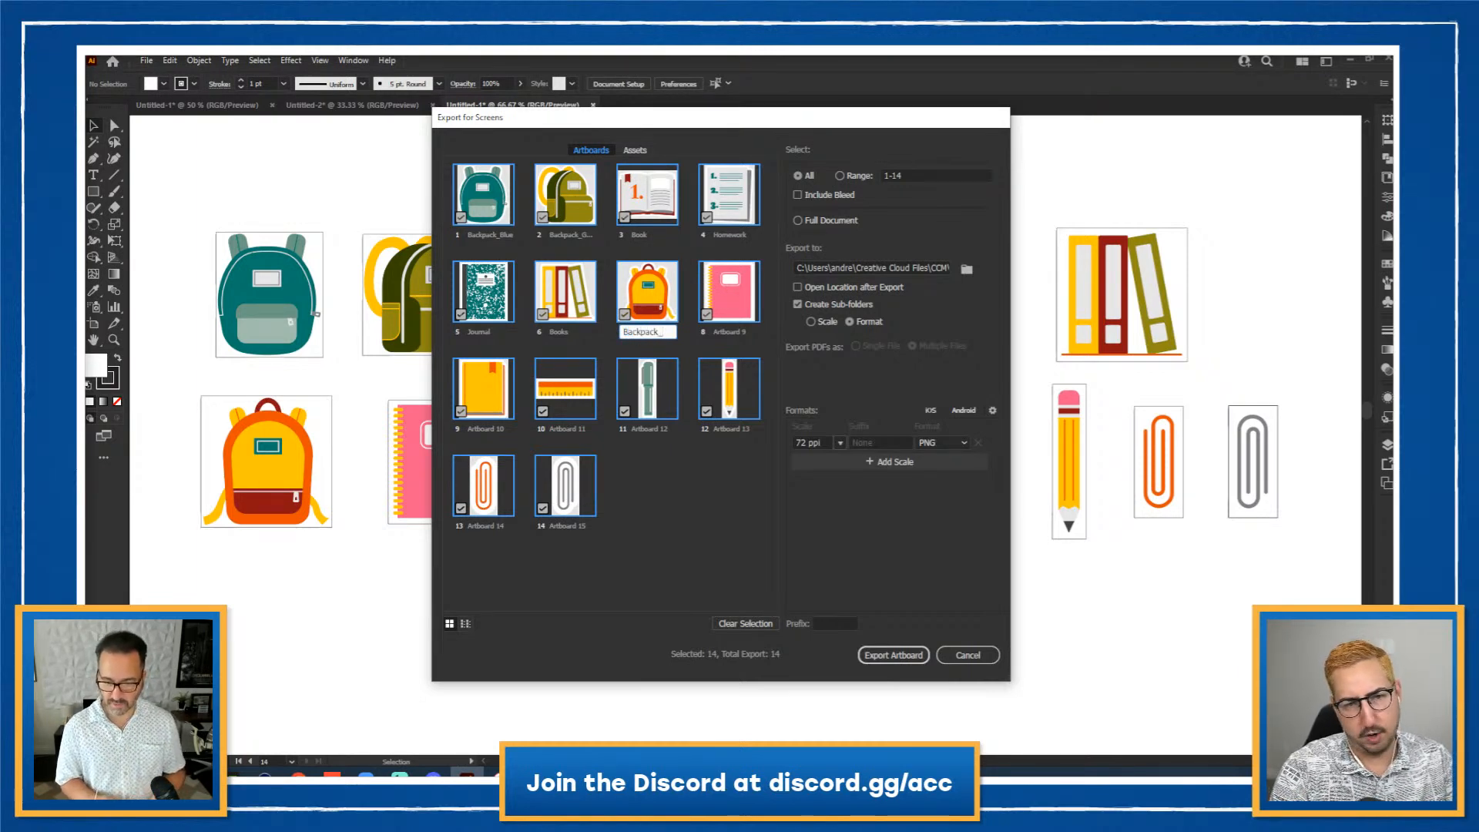
{"action": "type", "text": "Orange"}
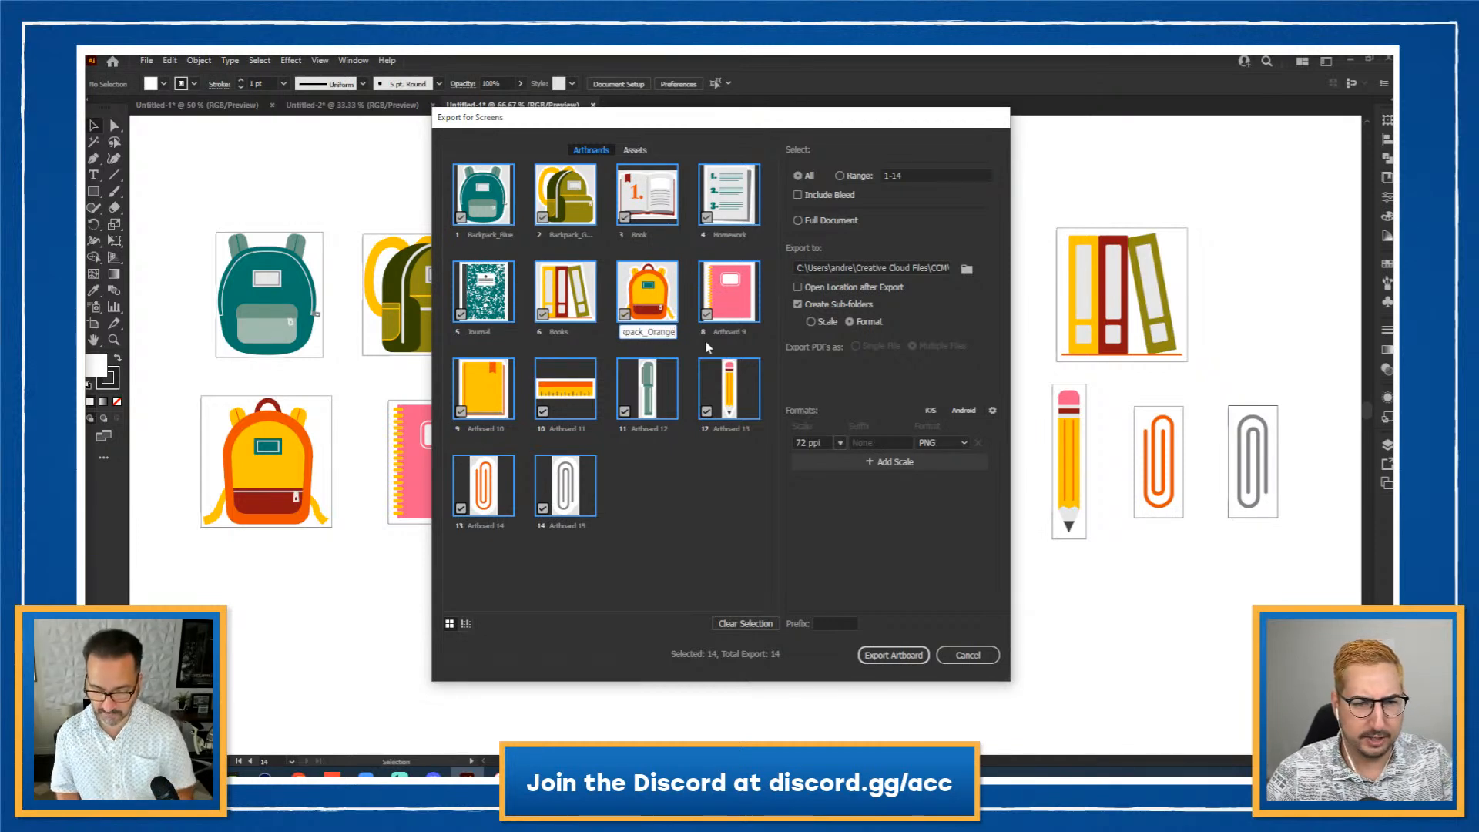
{"action": "double_click", "coordinate": [728, 331]}
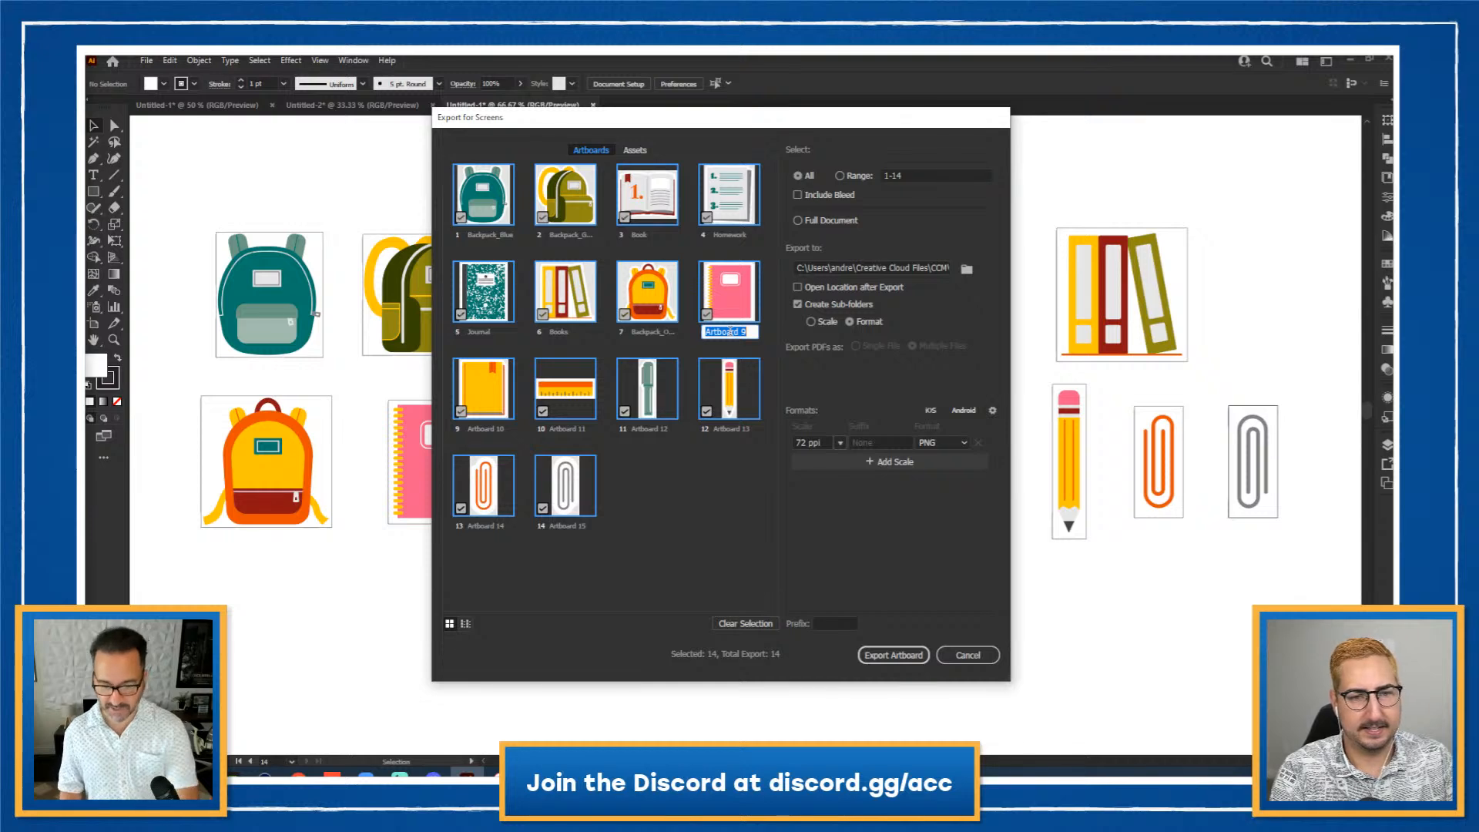
{"action": "type", "text": "Journal"}
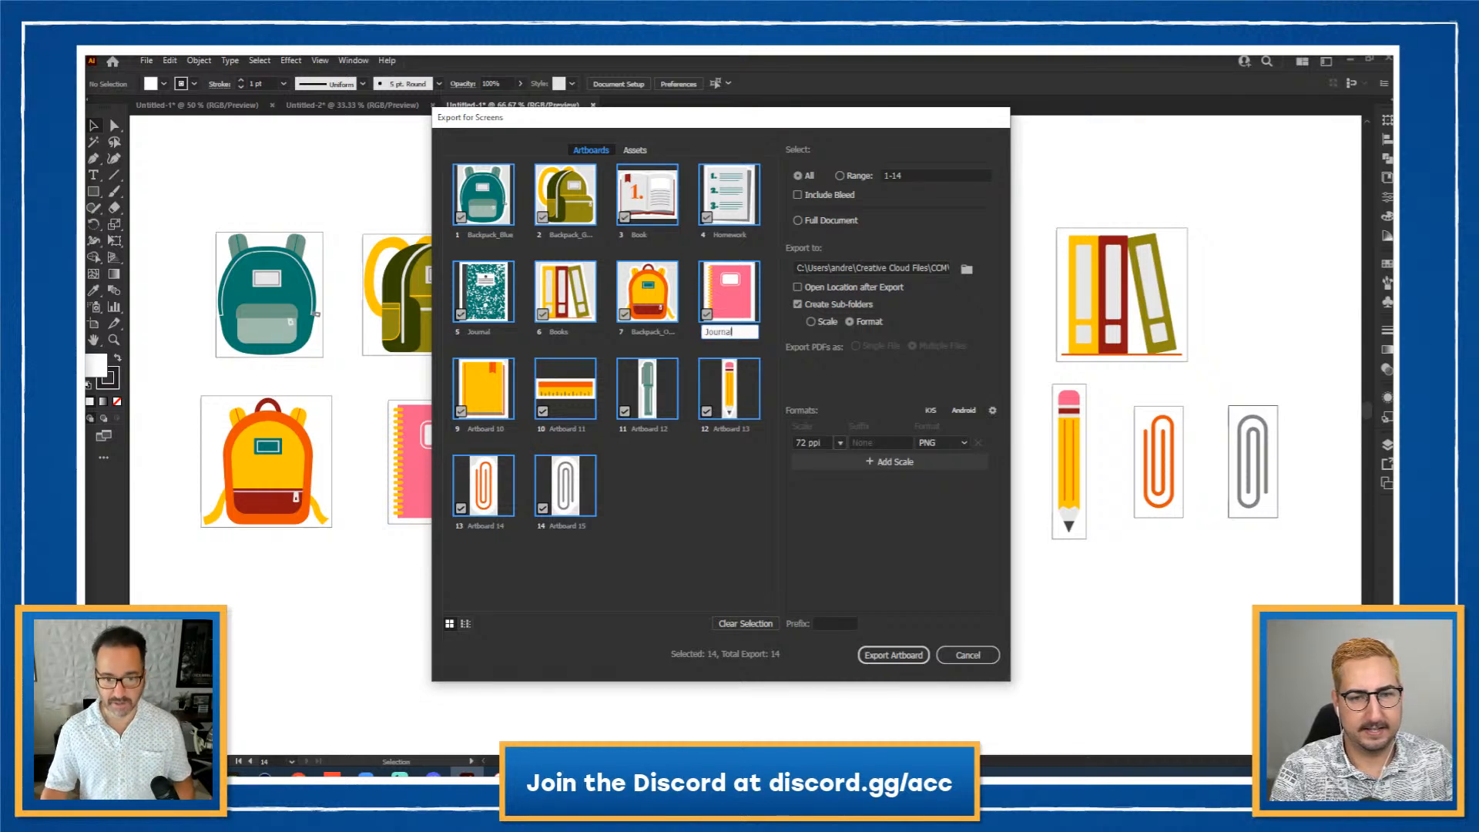
{"action": "type", "text": "_Pink"}
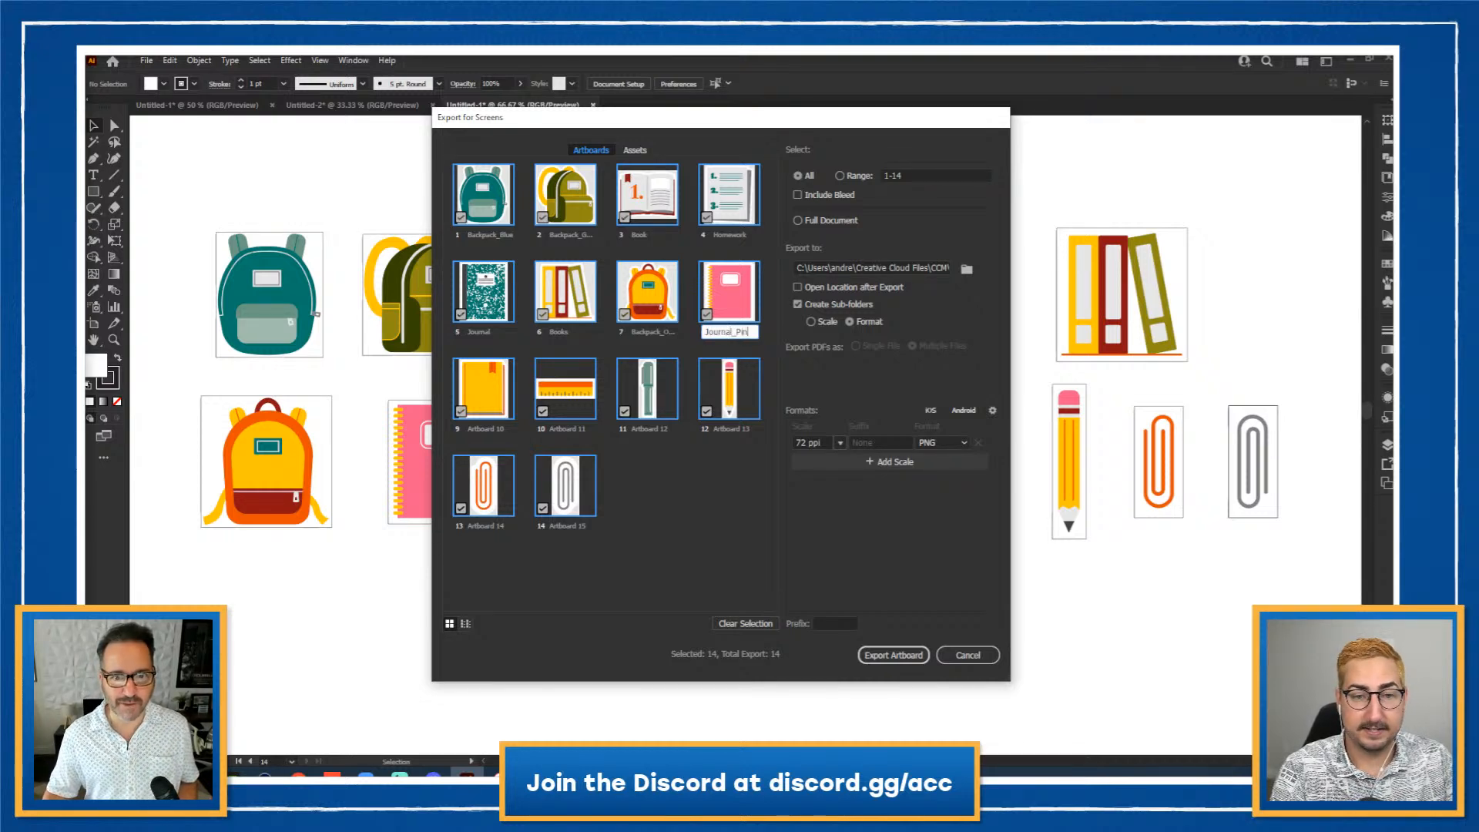
Step: Rename the yellow book's artboard as Book_2 and the ruler's artboard as Ruler
{"action": "left_click", "coordinate": [478, 428]}
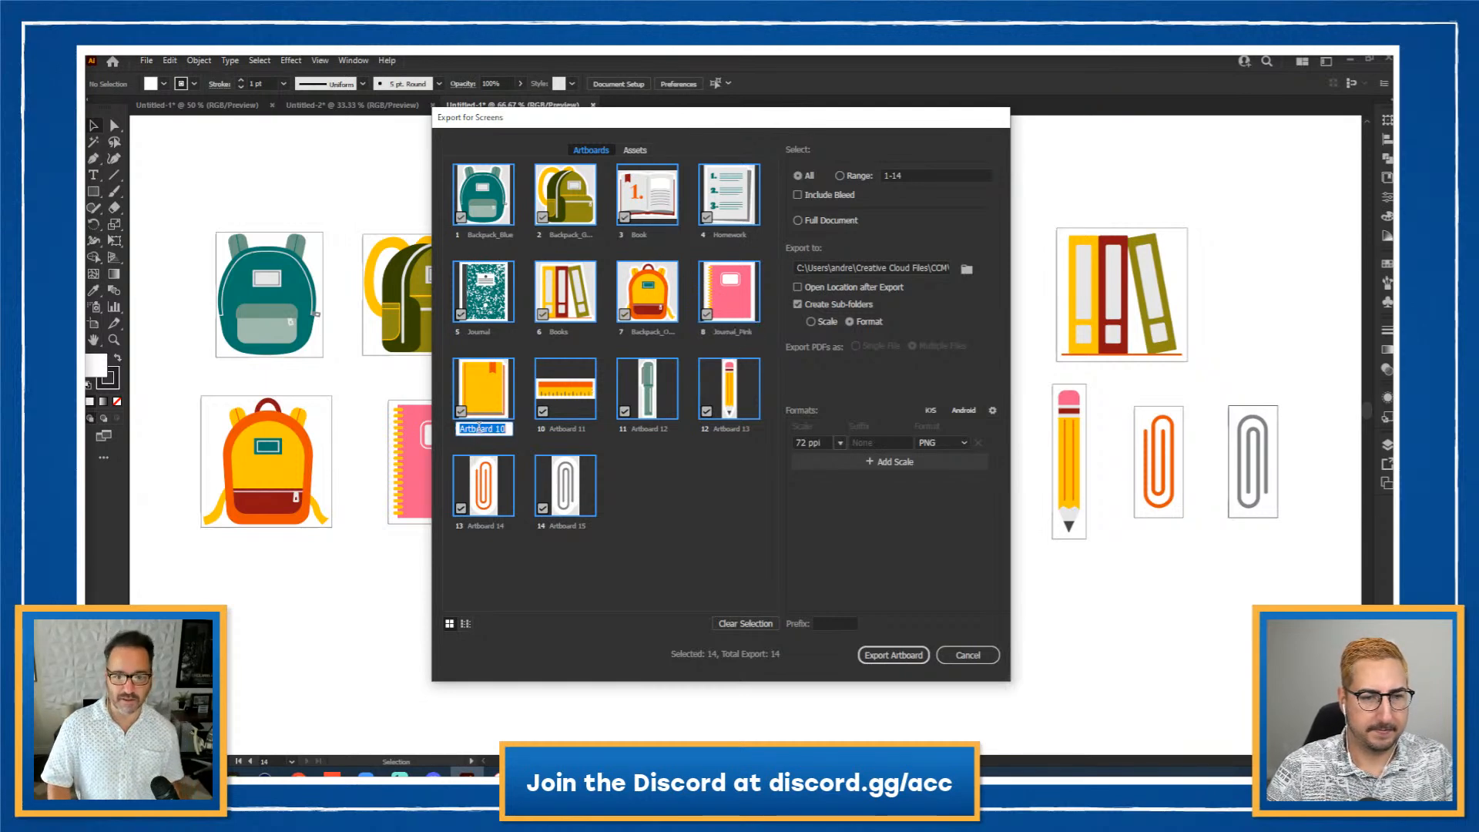
{"action": "type", "text": "Book"}
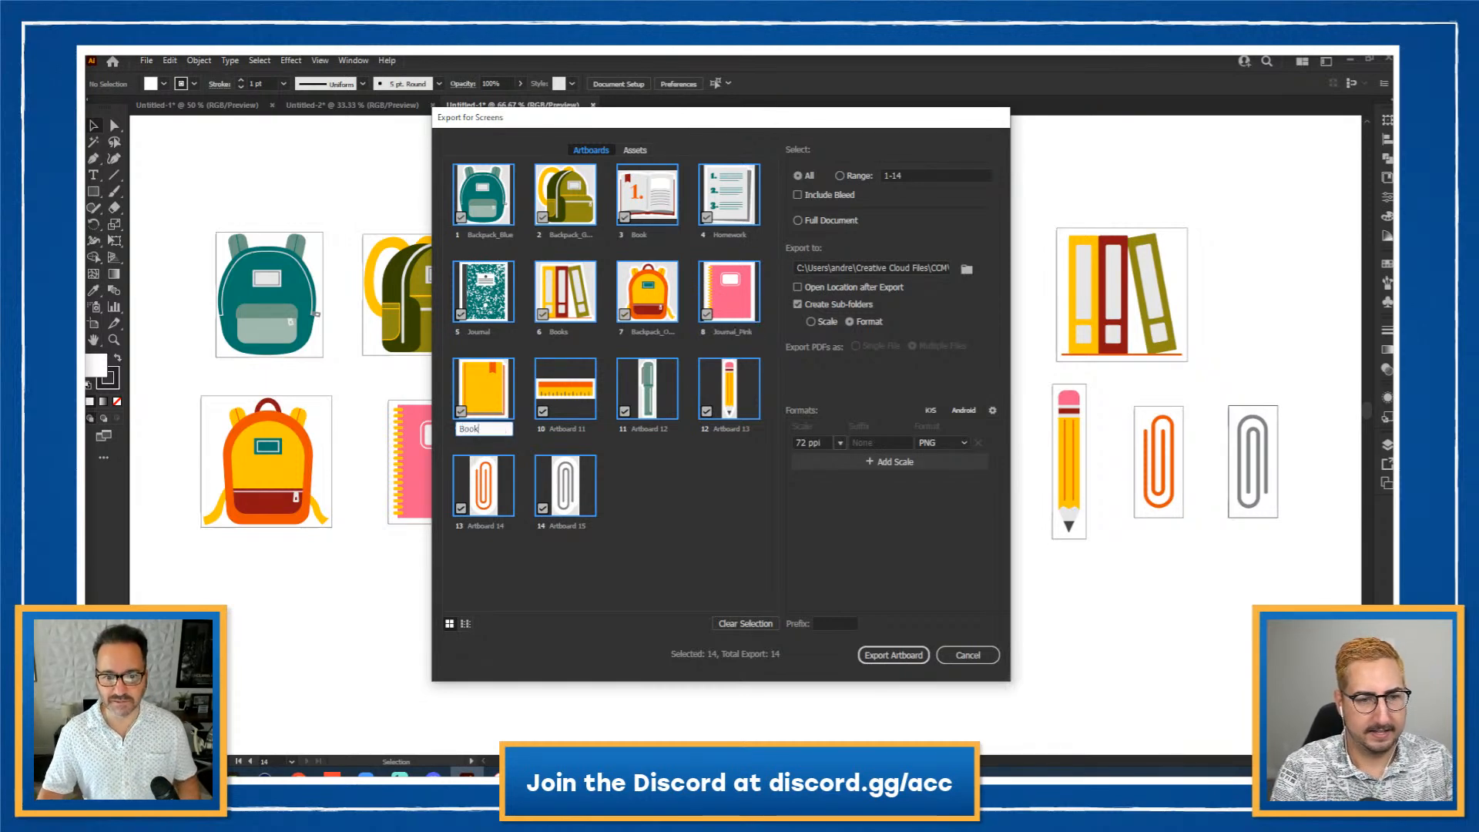
{"action": "type", "text": "_2"}
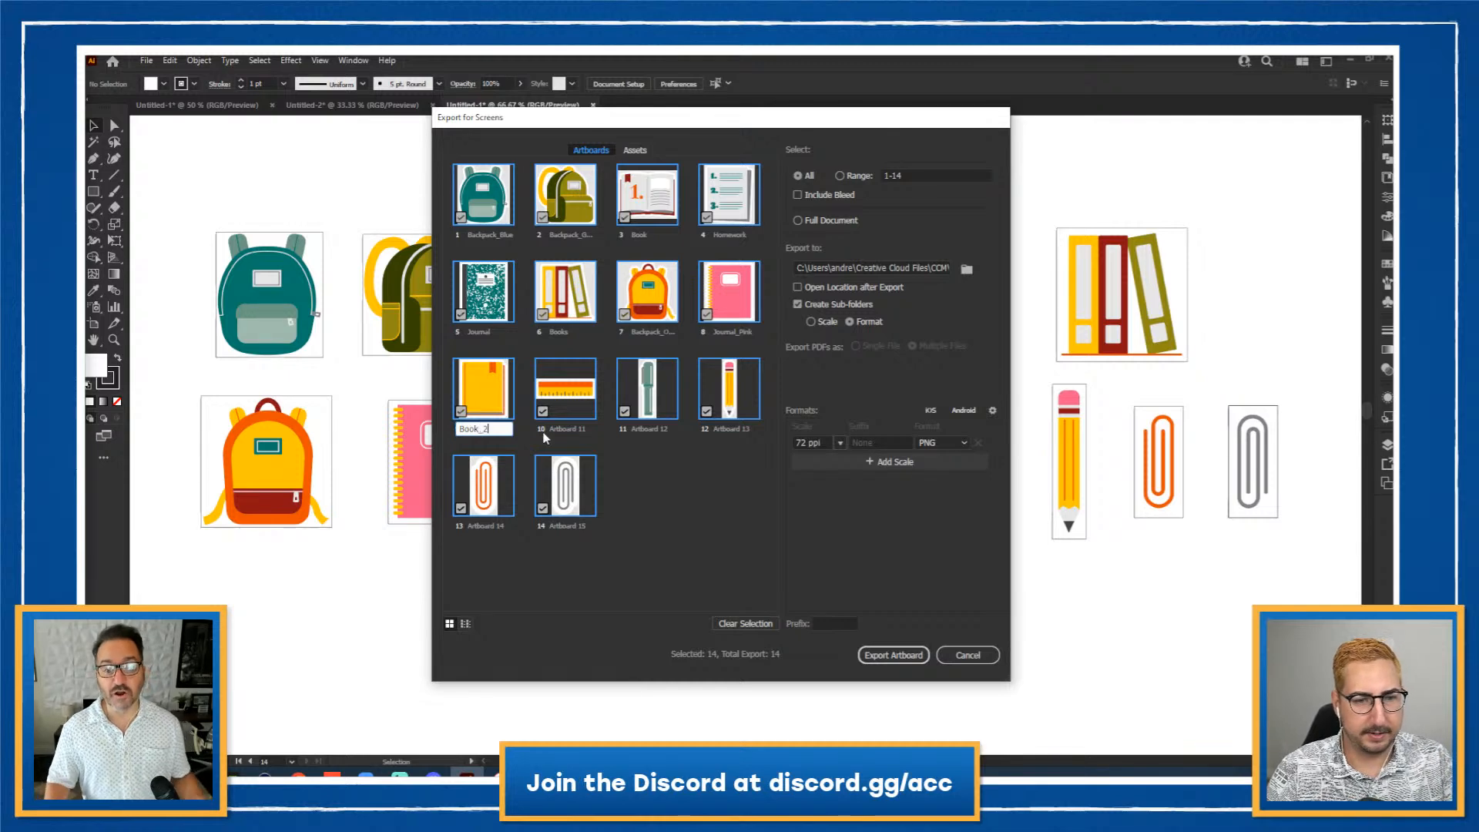
{"action": "left_click", "coordinate": [567, 429]}
{"action": "type", "text": "Ruler"}
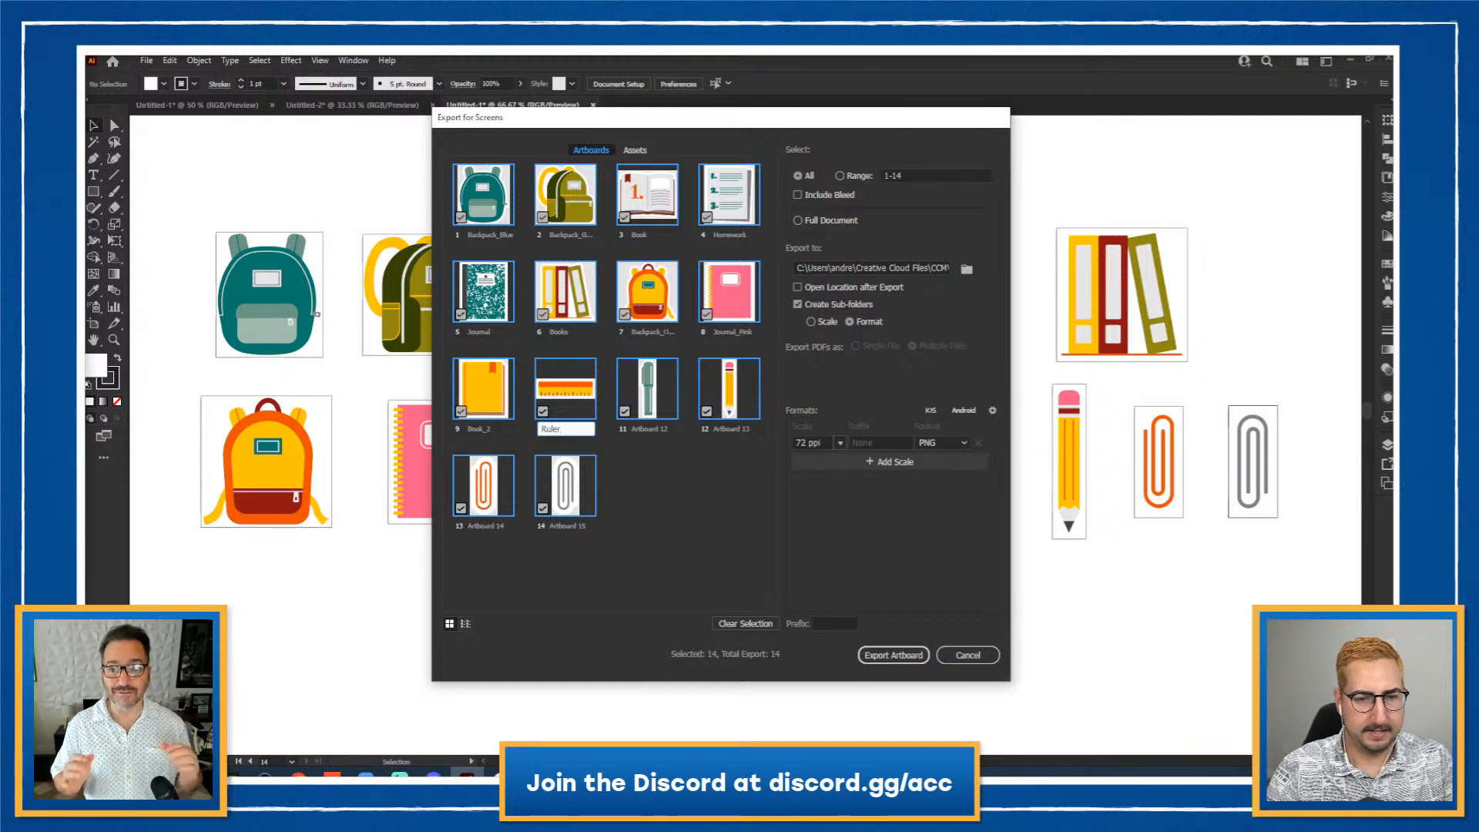
Step: Rename the green pen's artboard as Pen and the yellow pencil's artboard as Pencil
{"action": "left_click", "coordinate": [652, 428]}
{"action": "type", "text": "Pen"}
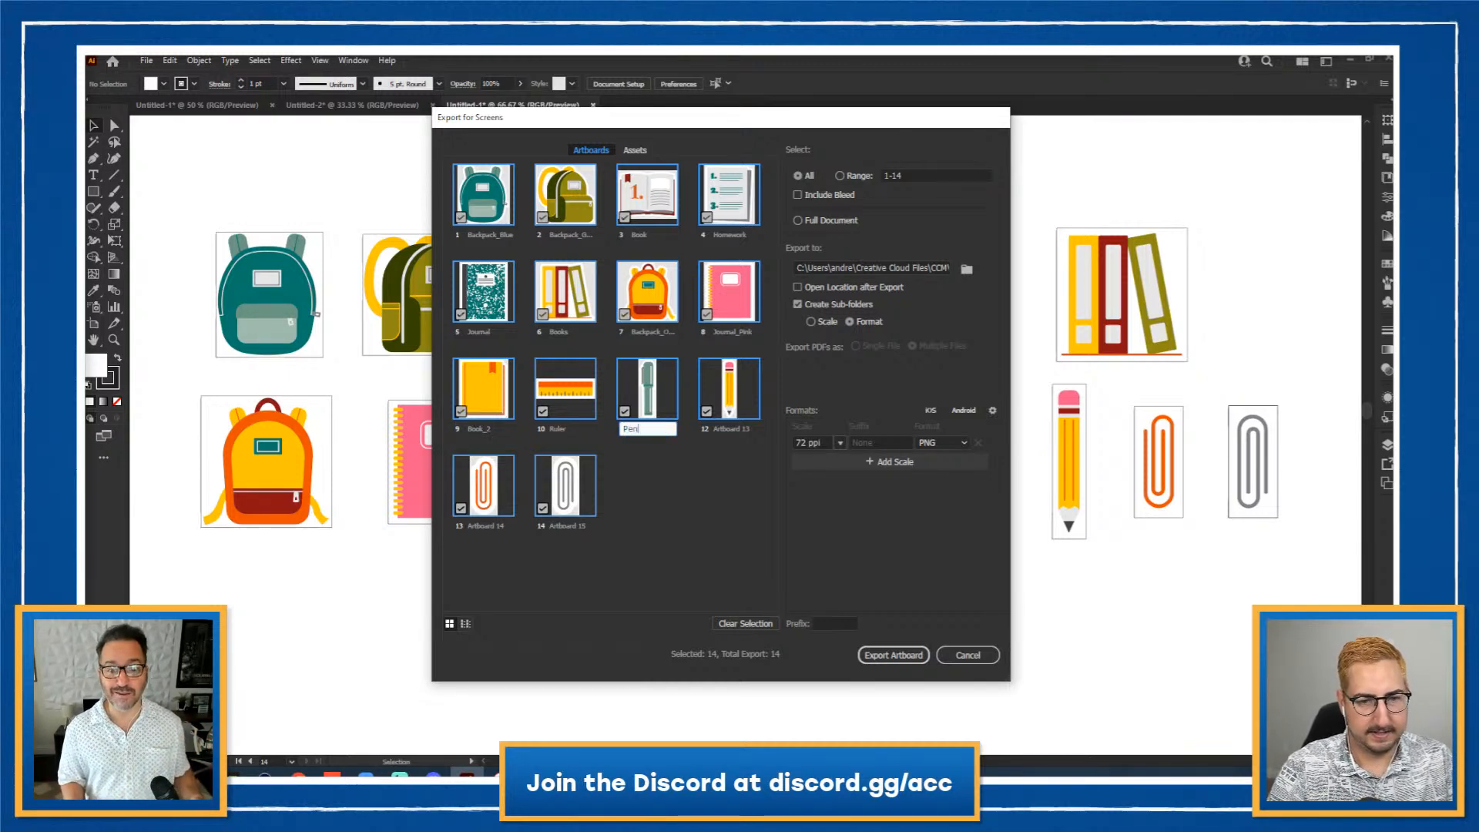
{"action": "left_click", "coordinate": [725, 429]}
{"action": "type", "text": "P"}
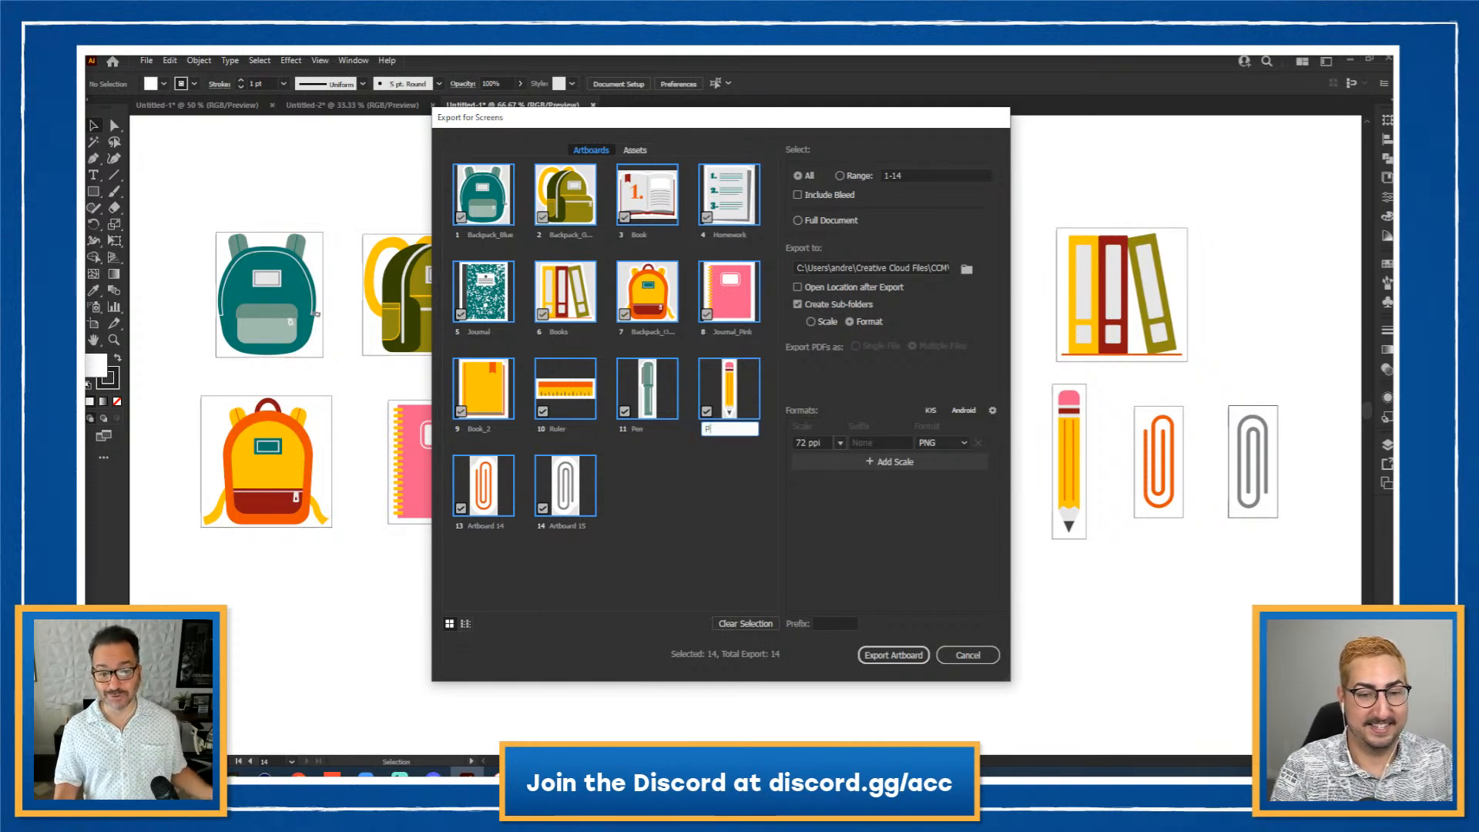
{"action": "type", "text": "encil"}
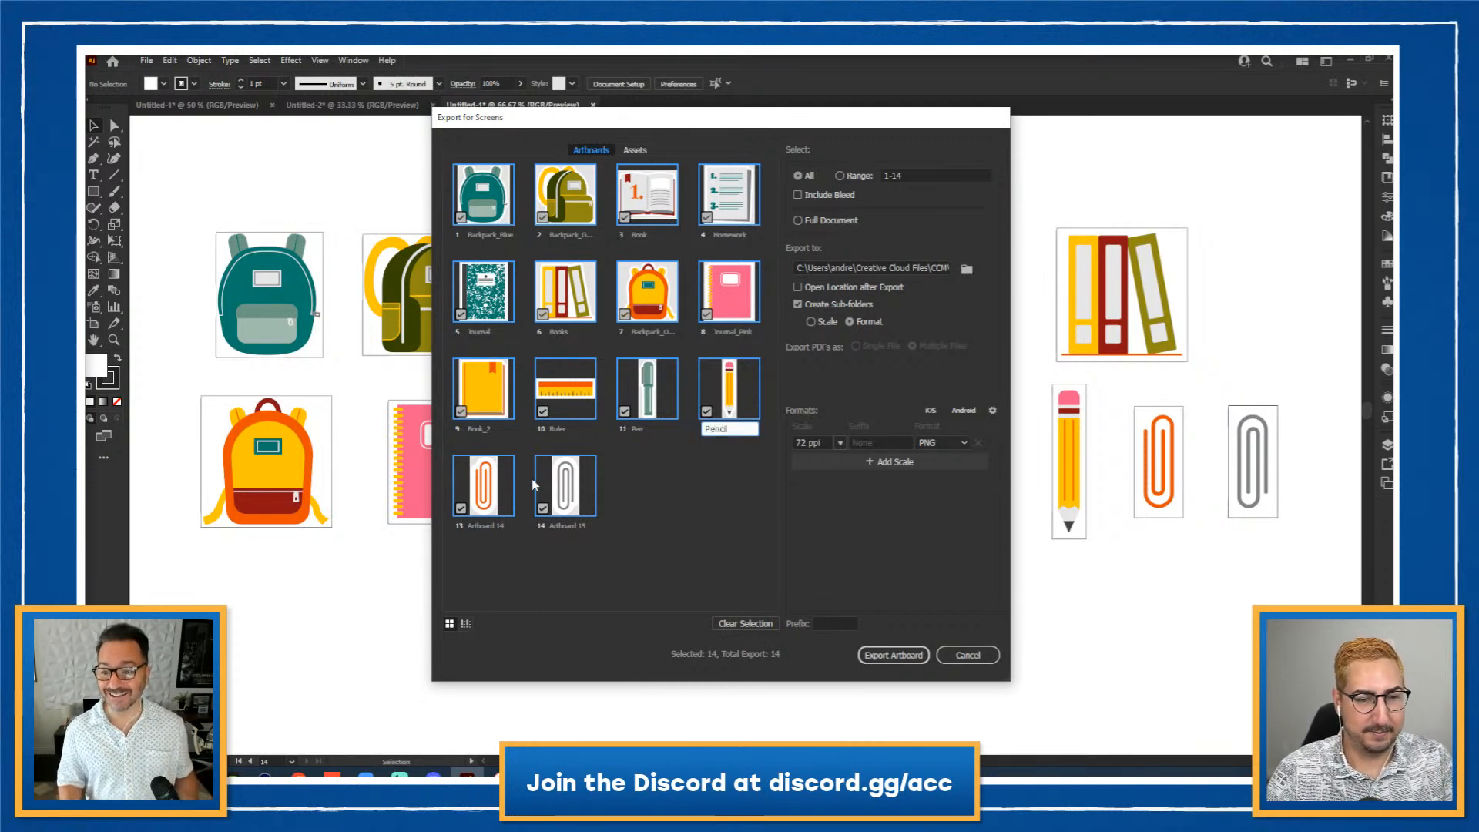
Step: Rename the orange paperclip's artboard as Clip_Orange and the grey paperclip's artboard as Clip_Silver
{"action": "left_click", "coordinate": [496, 523]}
{"action": "type", "text": "Cl"}
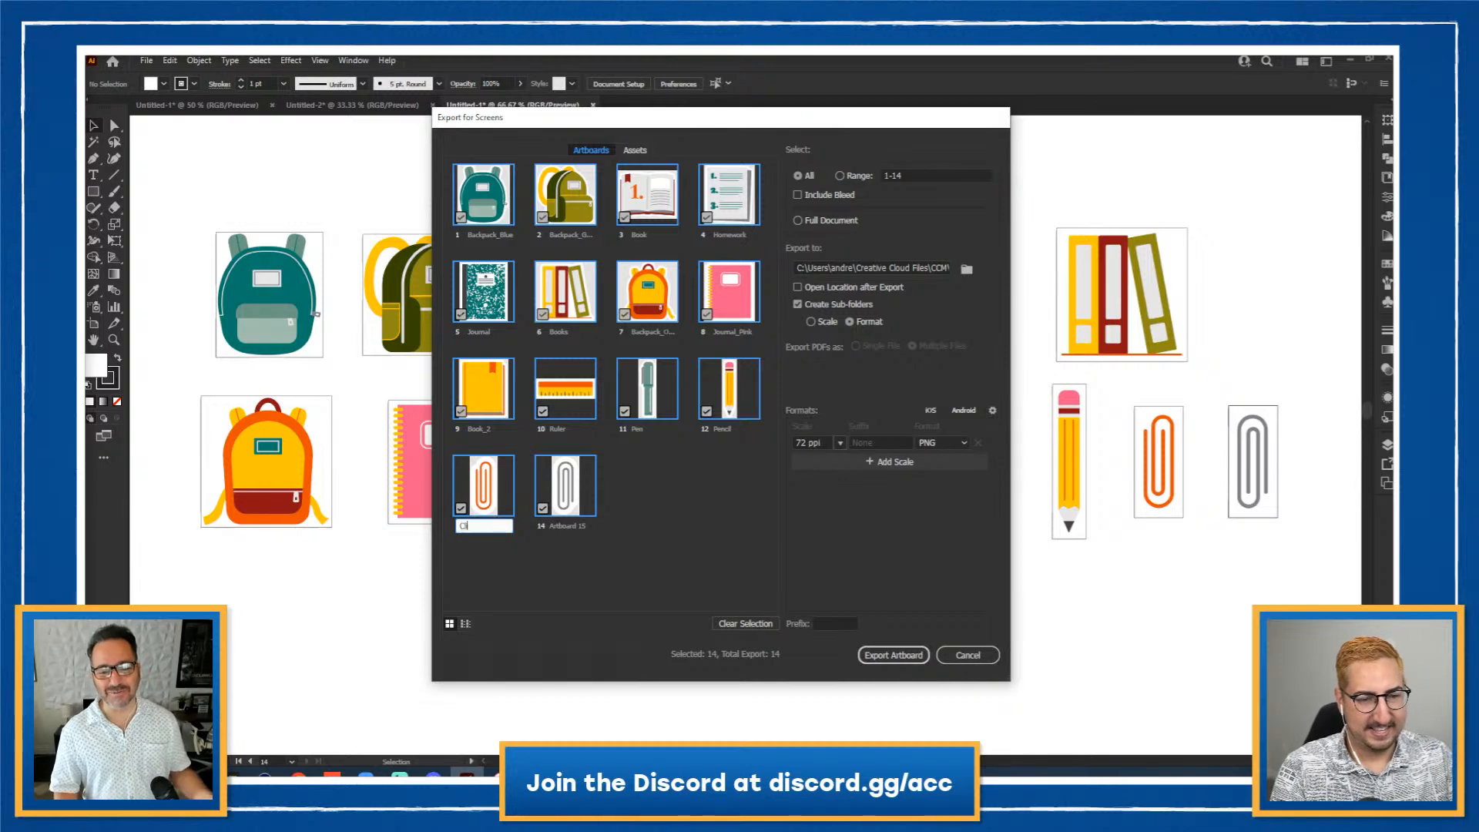
{"action": "type", "text": "ip_Orange"}
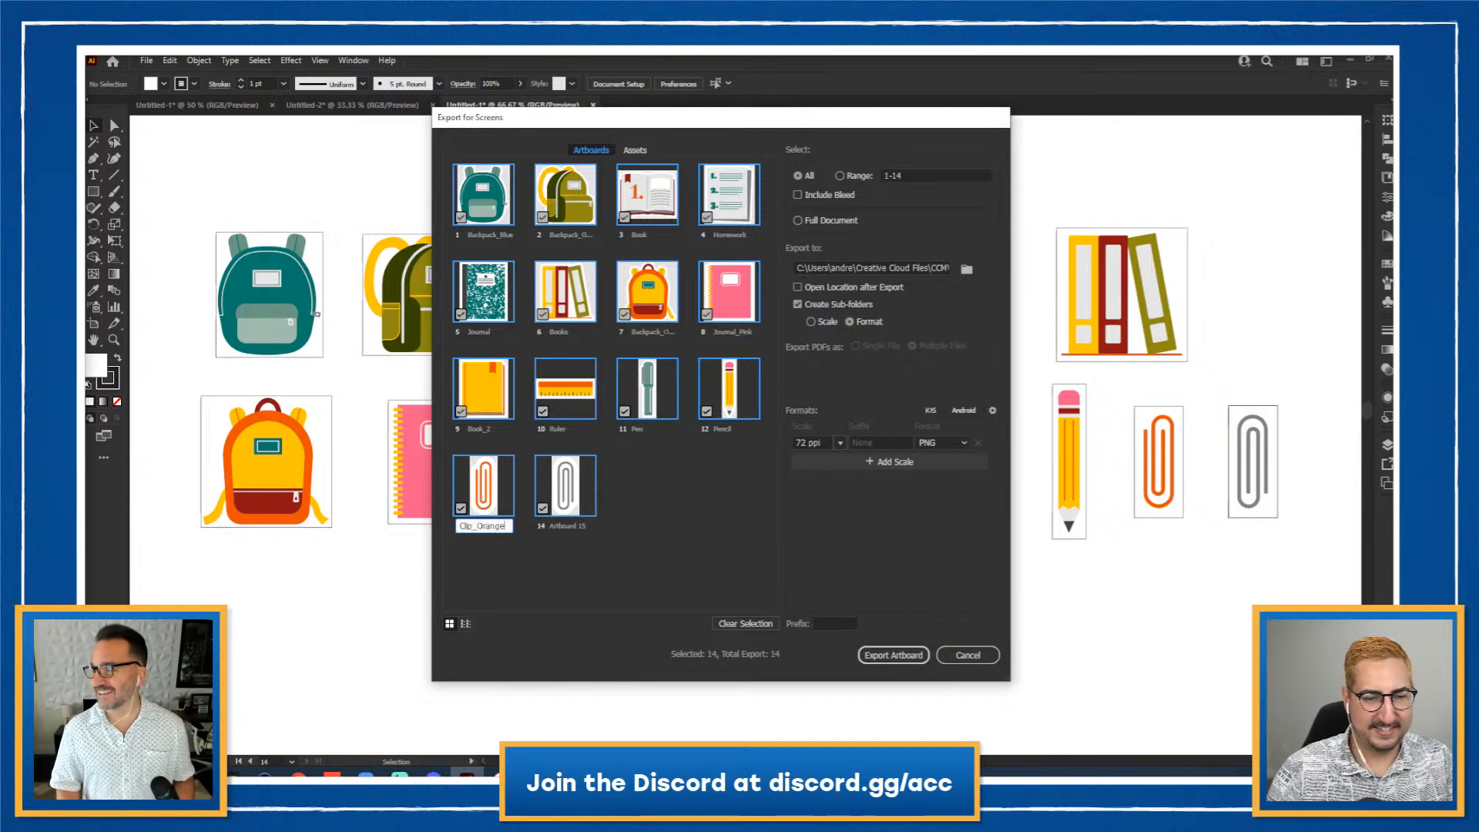
{"action": "left_click", "coordinate": [552, 524]}
{"action": "type", "text": "Clip_"}
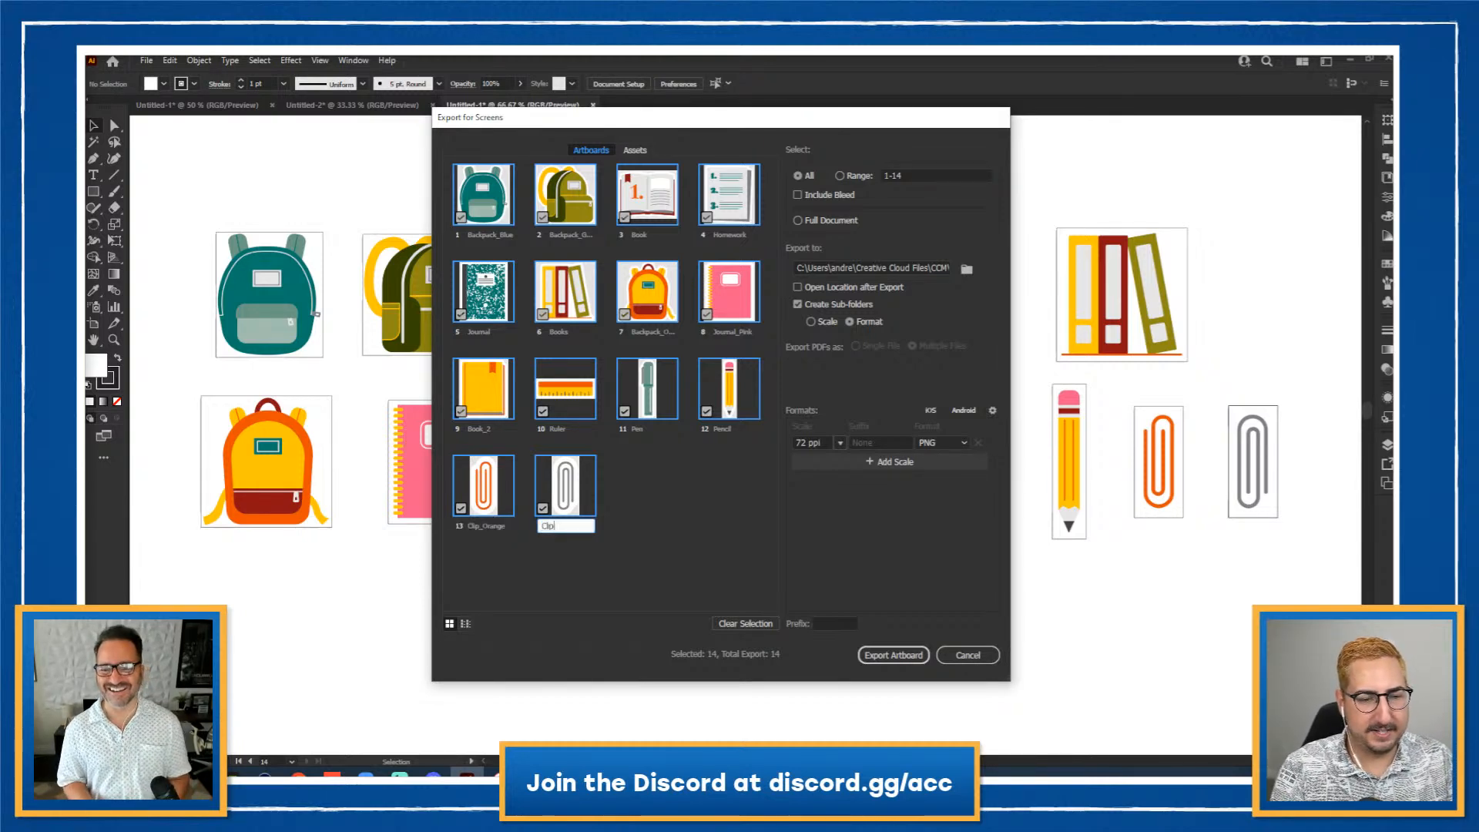
{"action": "type", "text": "Silver"}
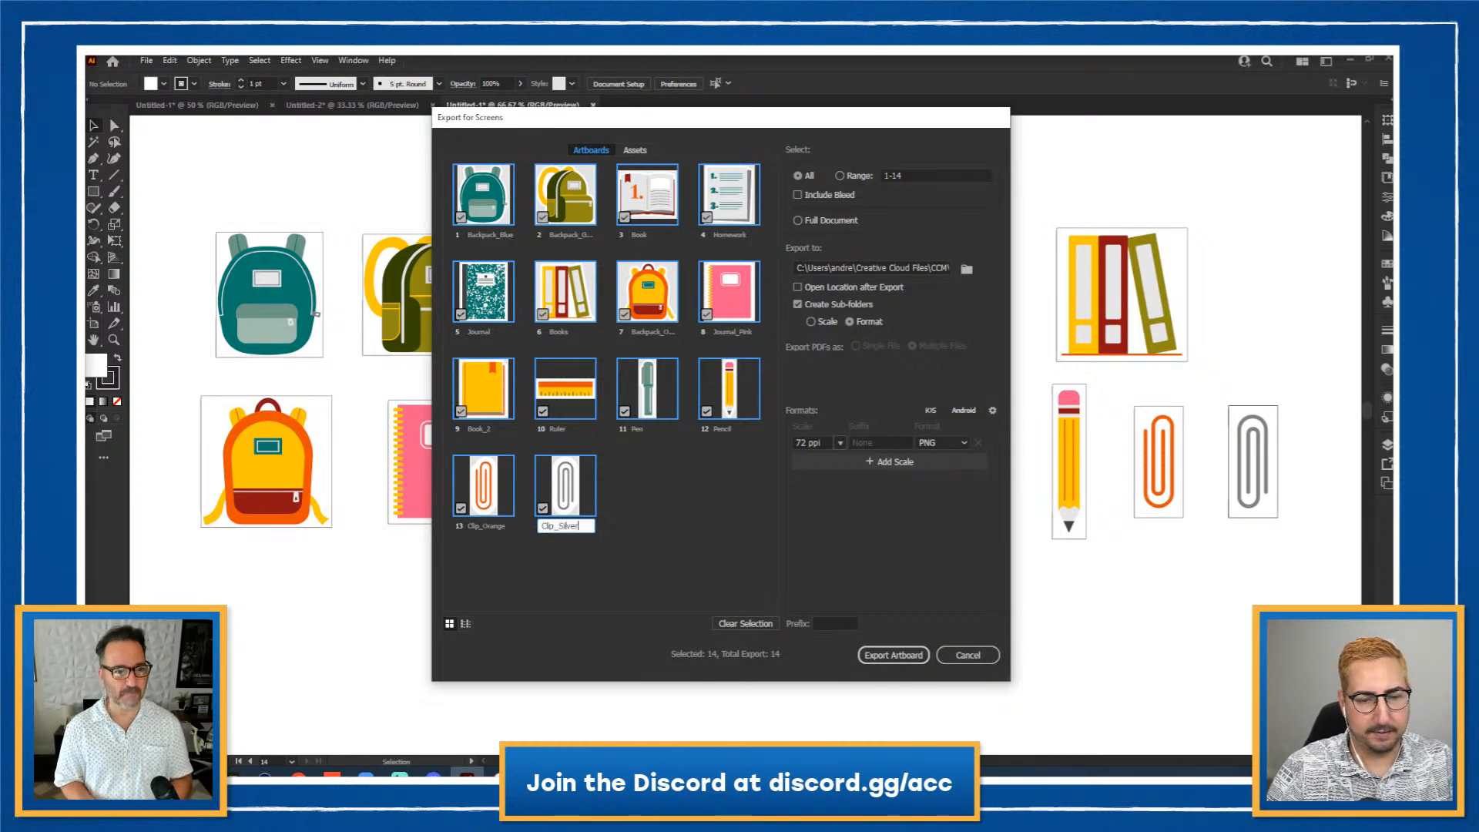
{"action": "key", "text": "Return"}
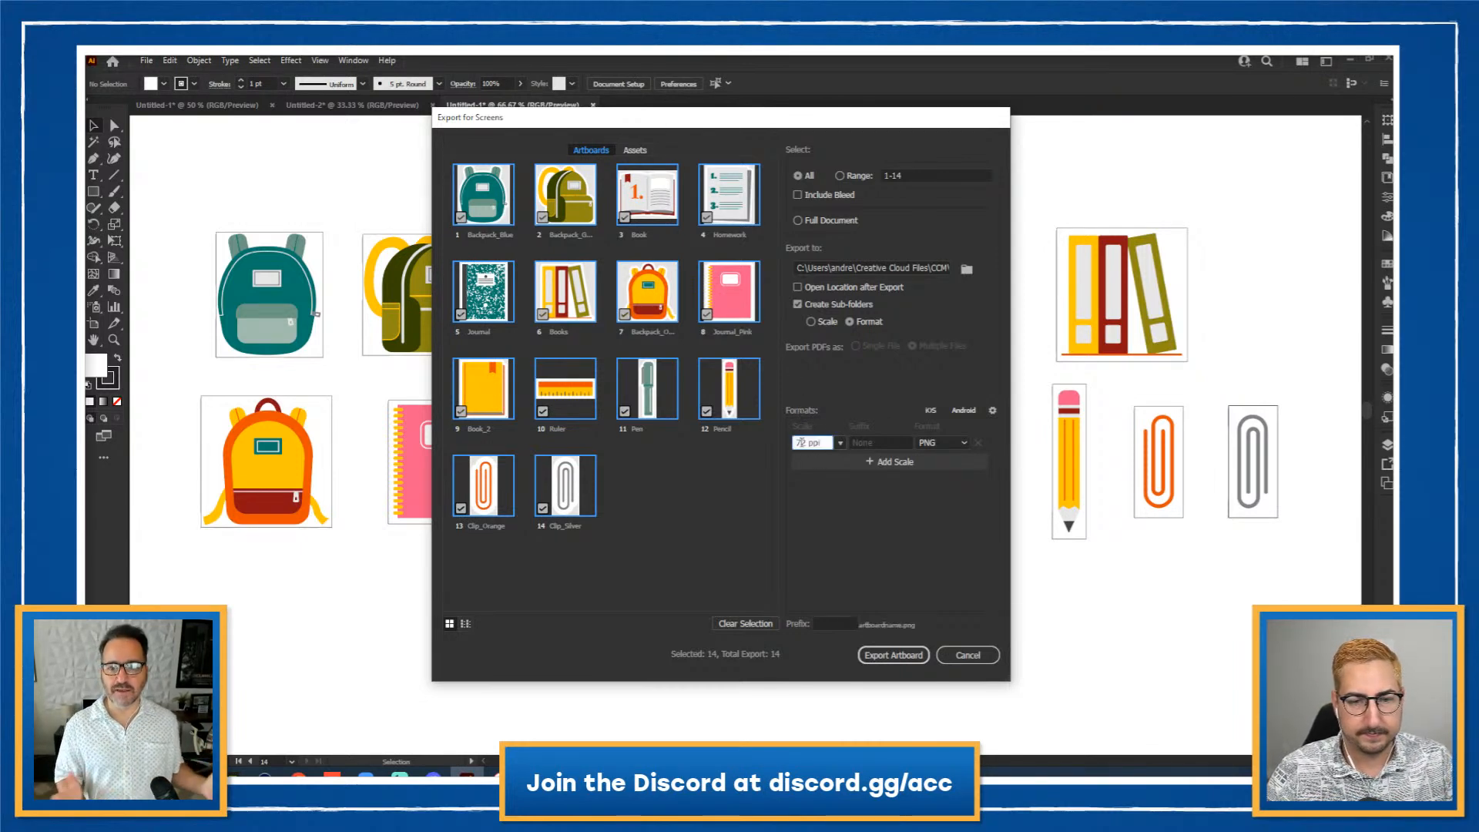
Step: Export all the artboards as PNG files at 300 ppi without creating sub-folders
{"action": "double_click", "coordinate": [804, 441]}
{"action": "type", "text": "300"}
{"action": "key", "text": "Tab"}
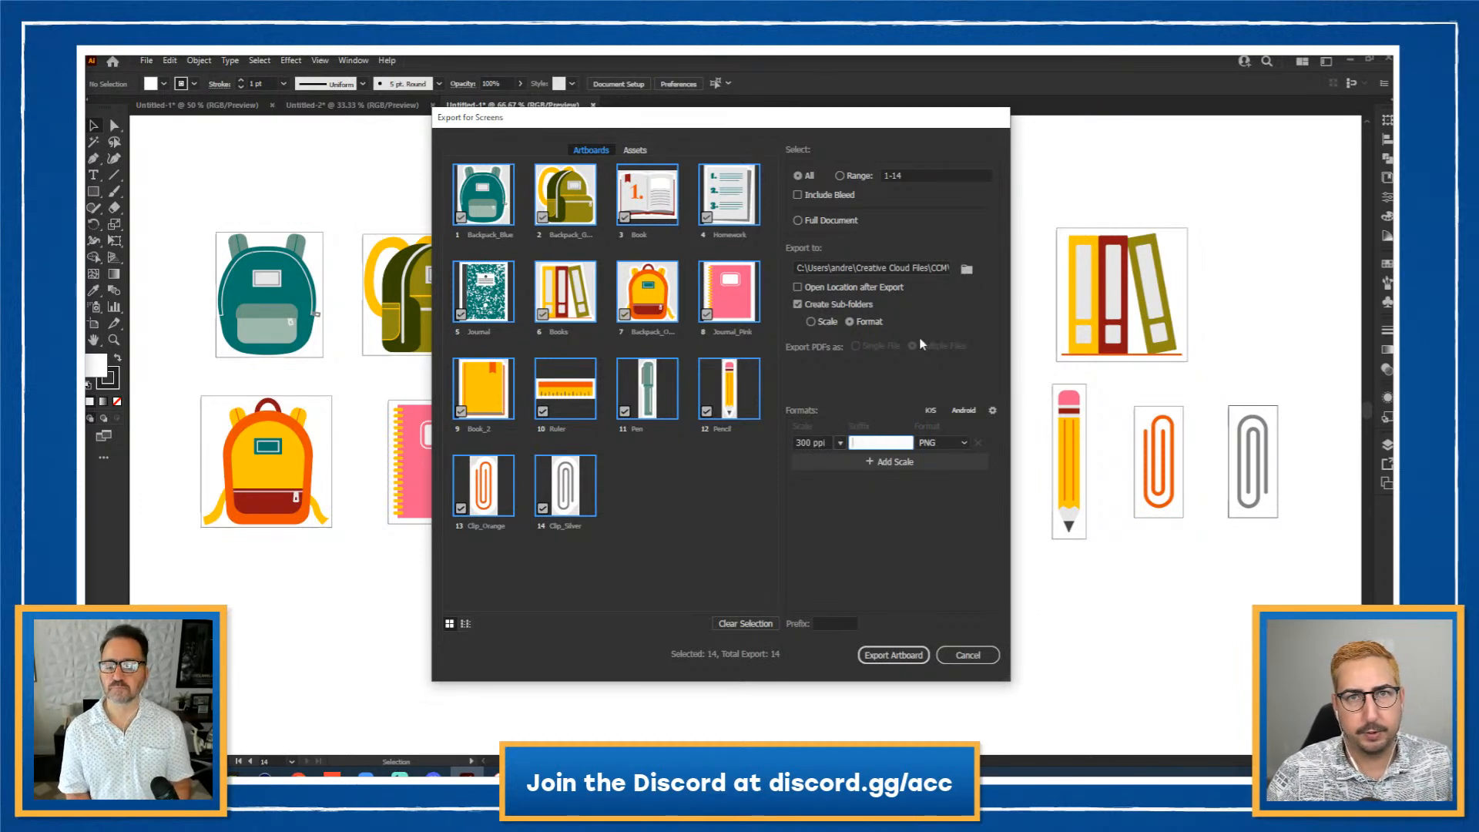
{"action": "left_click", "coordinate": [828, 309]}
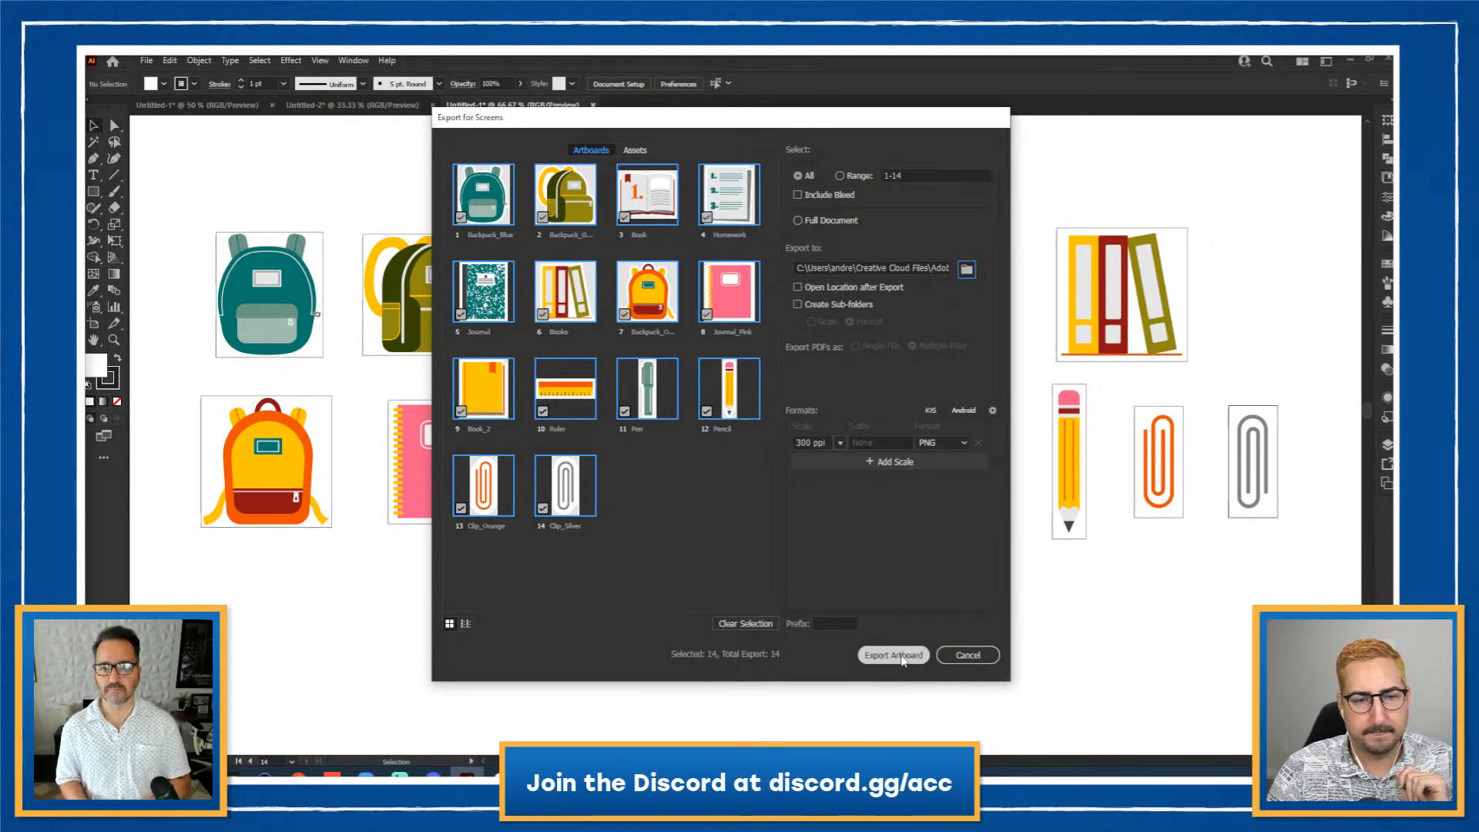
{"action": "left_click", "coordinate": [903, 656]}
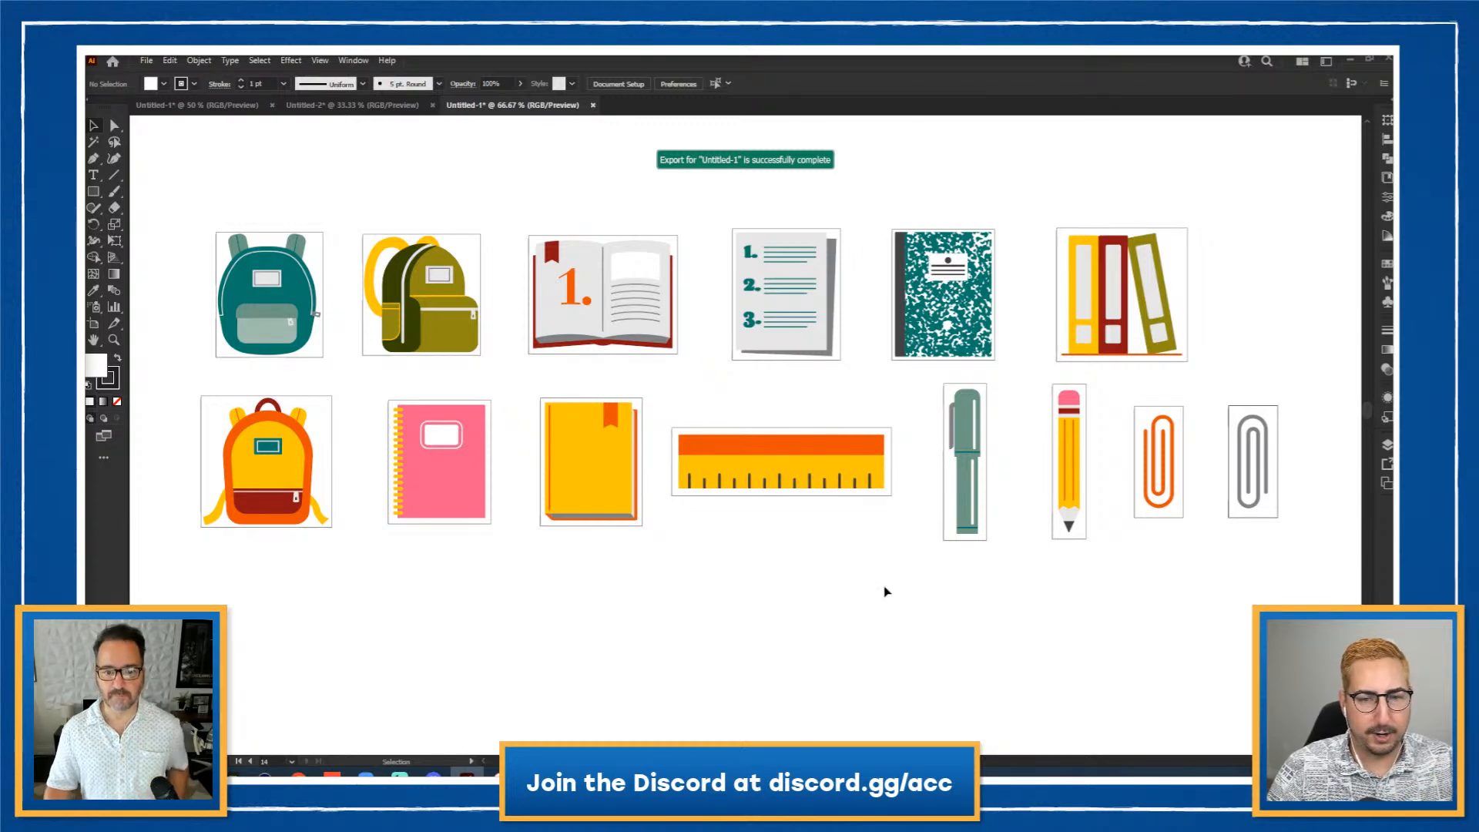
Step: Switch to the Welcome Back Slides document and examine the QR code and short link up close
{"action": "scroll", "coordinate": [770, 588], "scroll_direction": "up", "scroll_amount": 10}
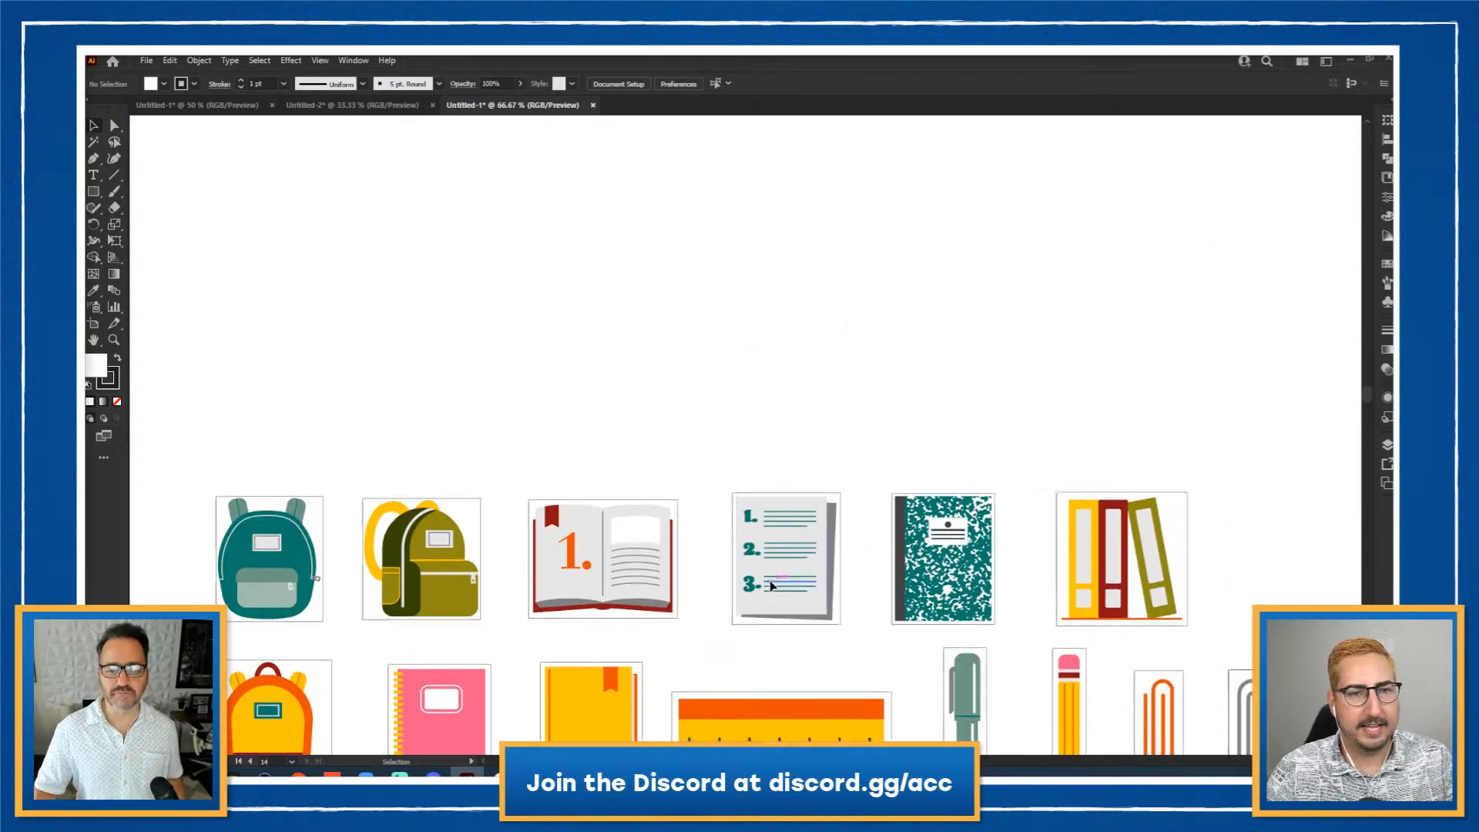
{"action": "left_click", "coordinate": [242, 105]}
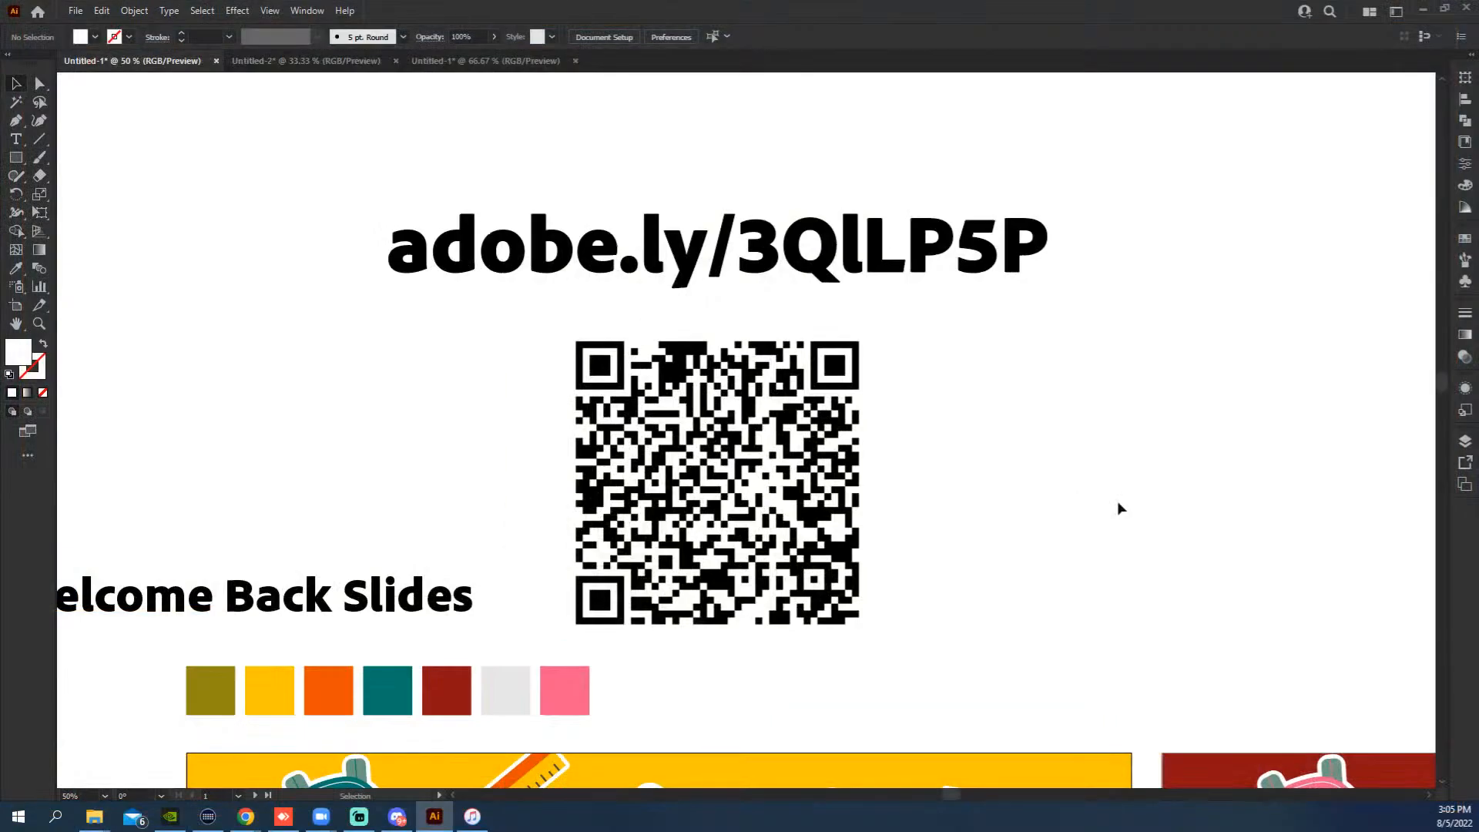
{"action": "key", "text": "z"}
{"action": "left_click", "coordinate": [789, 478]}
{"action": "left_click_drag", "start_coordinate": [794, 487], "coordinate": [908, 523]}
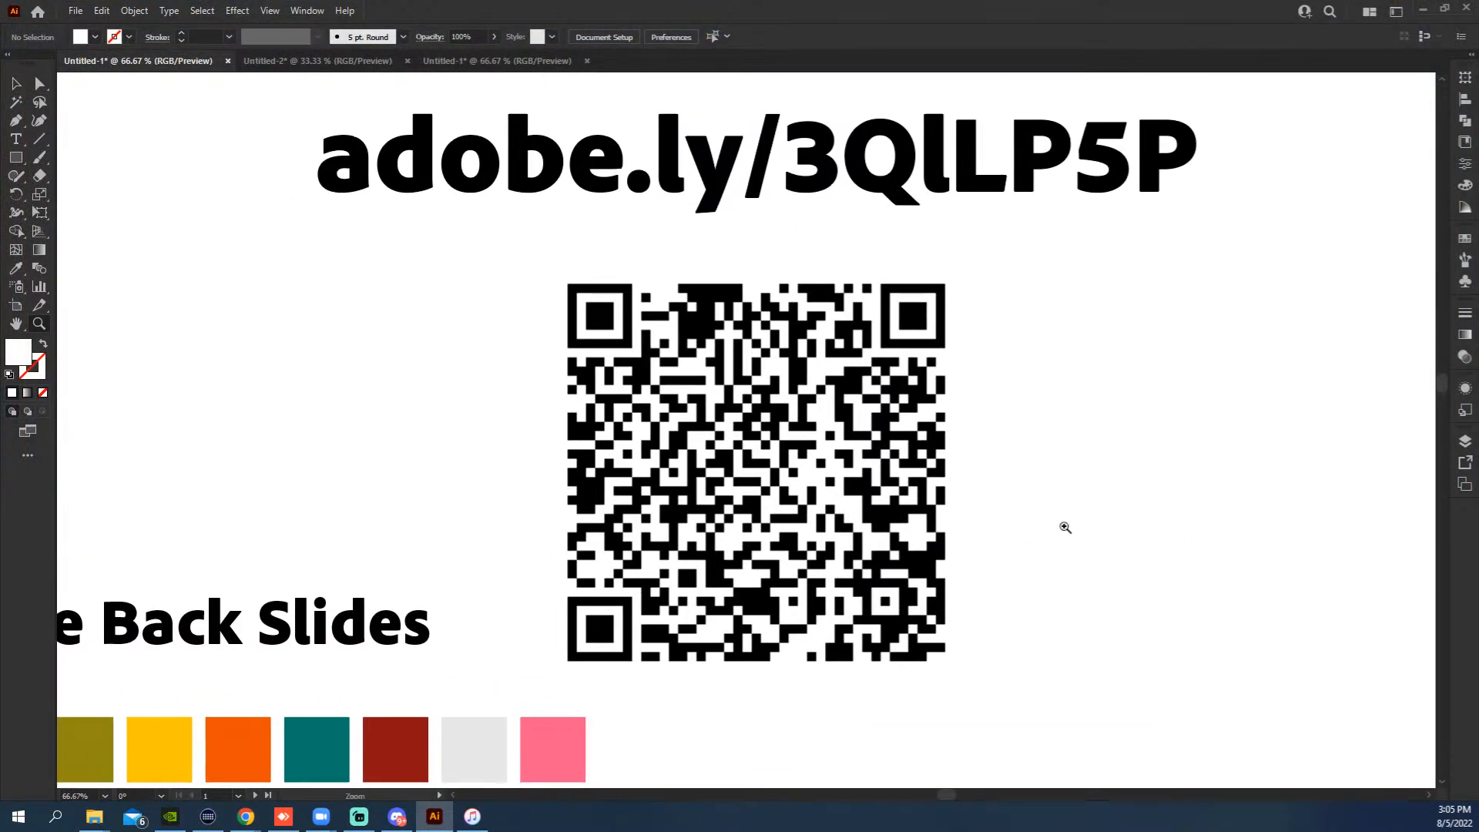
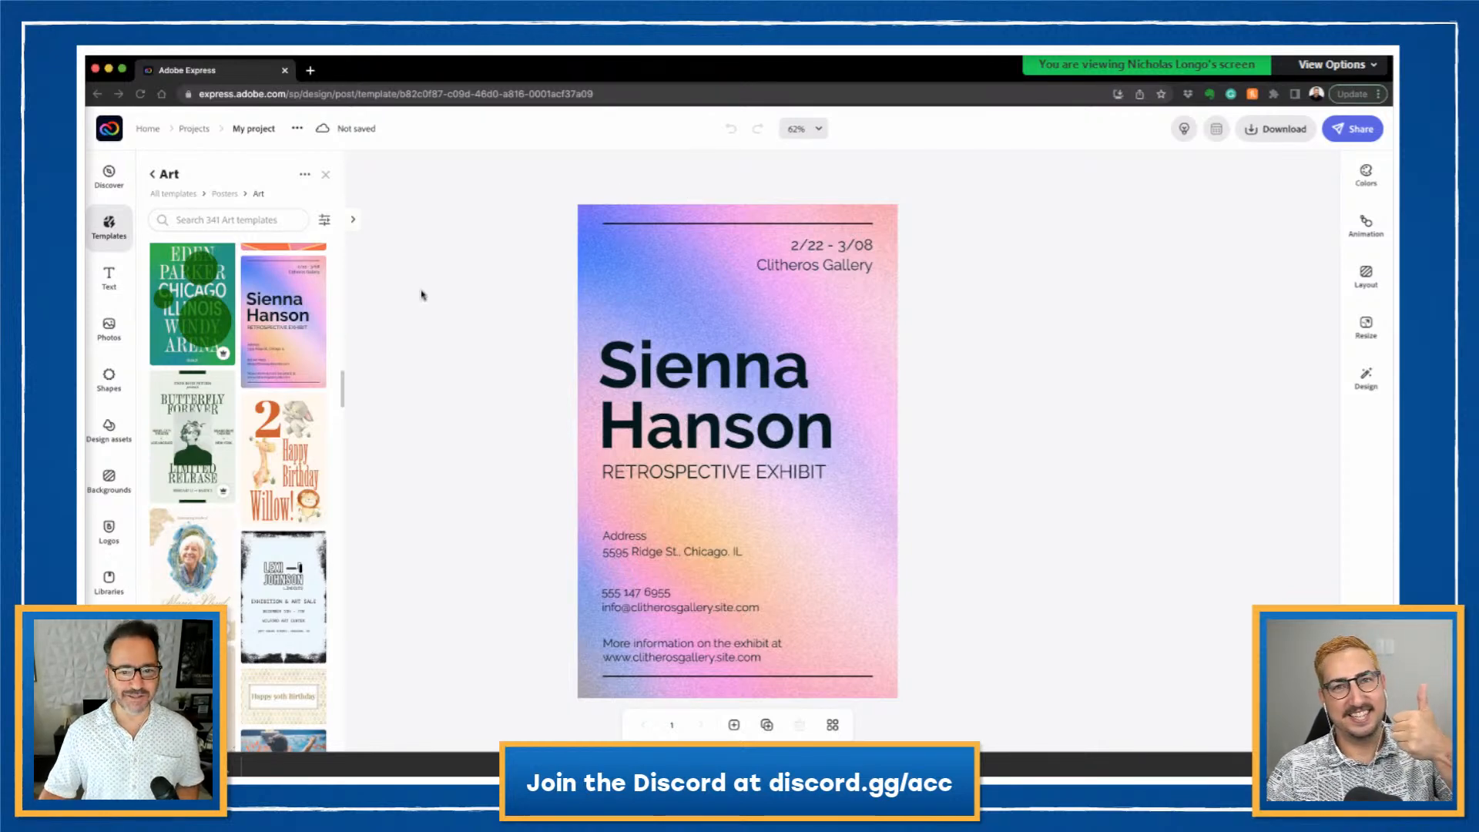
Step: Change the poster's large title to CRITIQUE RULES in a smaller font size and move it up near the date lines
{"action": "left_click", "coordinate": [651, 440]}
{"action": "left_click_drag", "start_coordinate": [651, 441], "coordinate": [640, 391]}
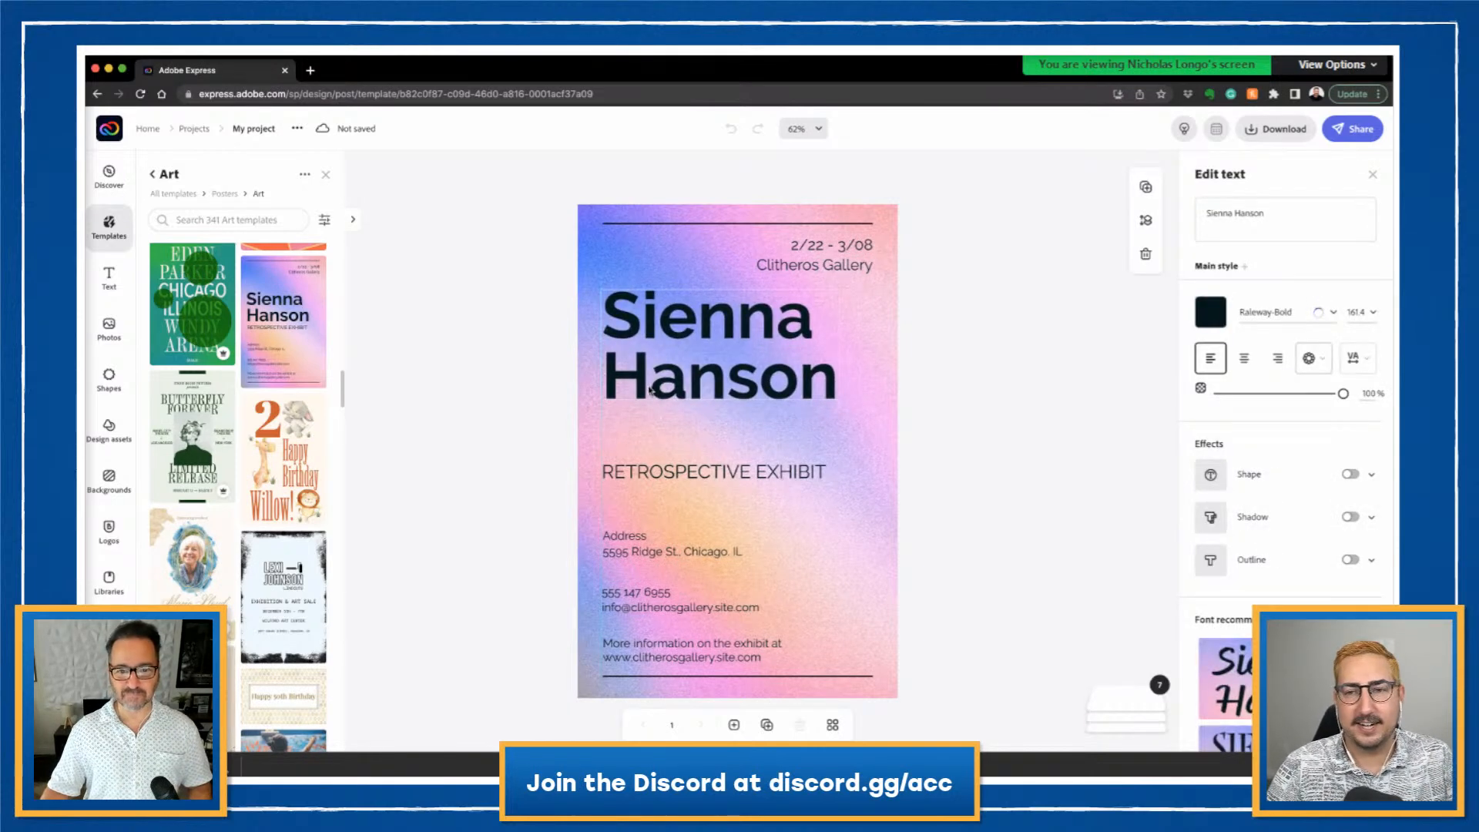
{"action": "left_click", "coordinate": [1375, 314]}
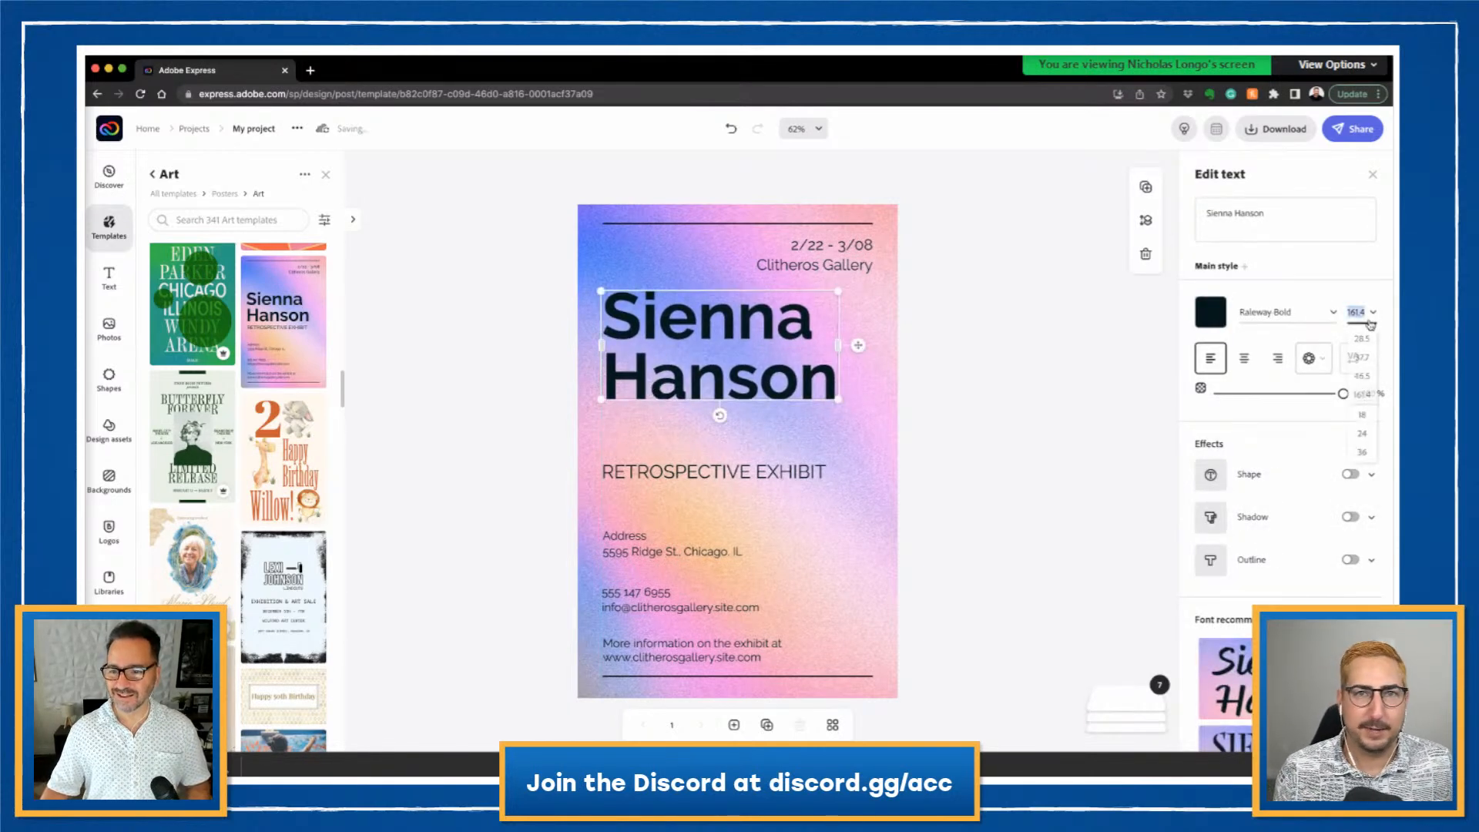
{"action": "left_click", "coordinate": [1351, 368]}
{"action": "left_click_drag", "start_coordinate": [720, 345], "coordinate": [664, 322]}
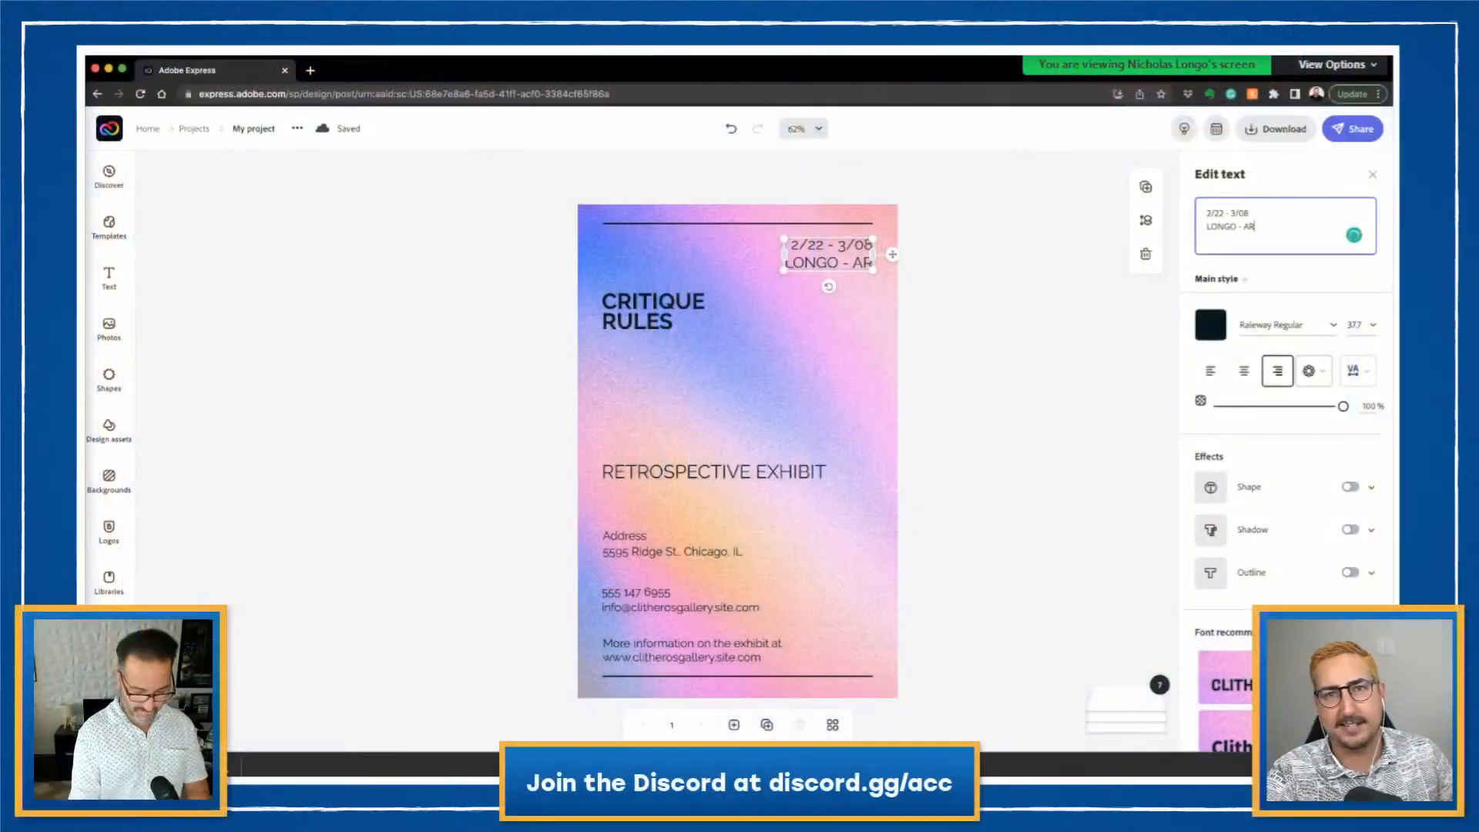
Step: Complete the line under the dates so it reads the instructor's surname followed by - ART 444
{"action": "type", "text": "T 444"}
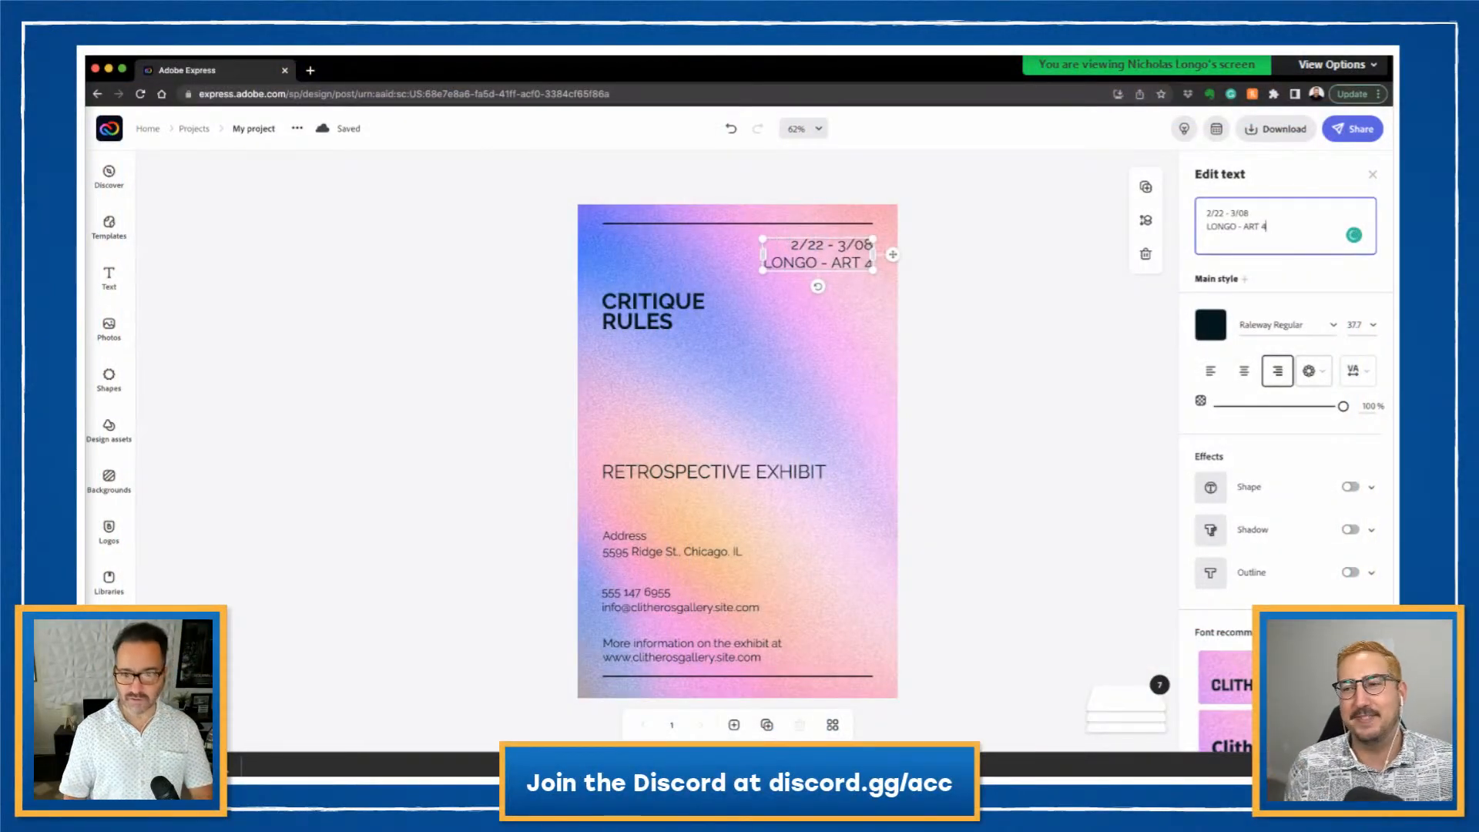
{"action": "left_click", "coordinate": [991, 286]}
{"action": "left_click", "coordinate": [784, 262]}
{"action": "left_click_drag", "start_coordinate": [773, 263], "coordinate": [743, 266]}
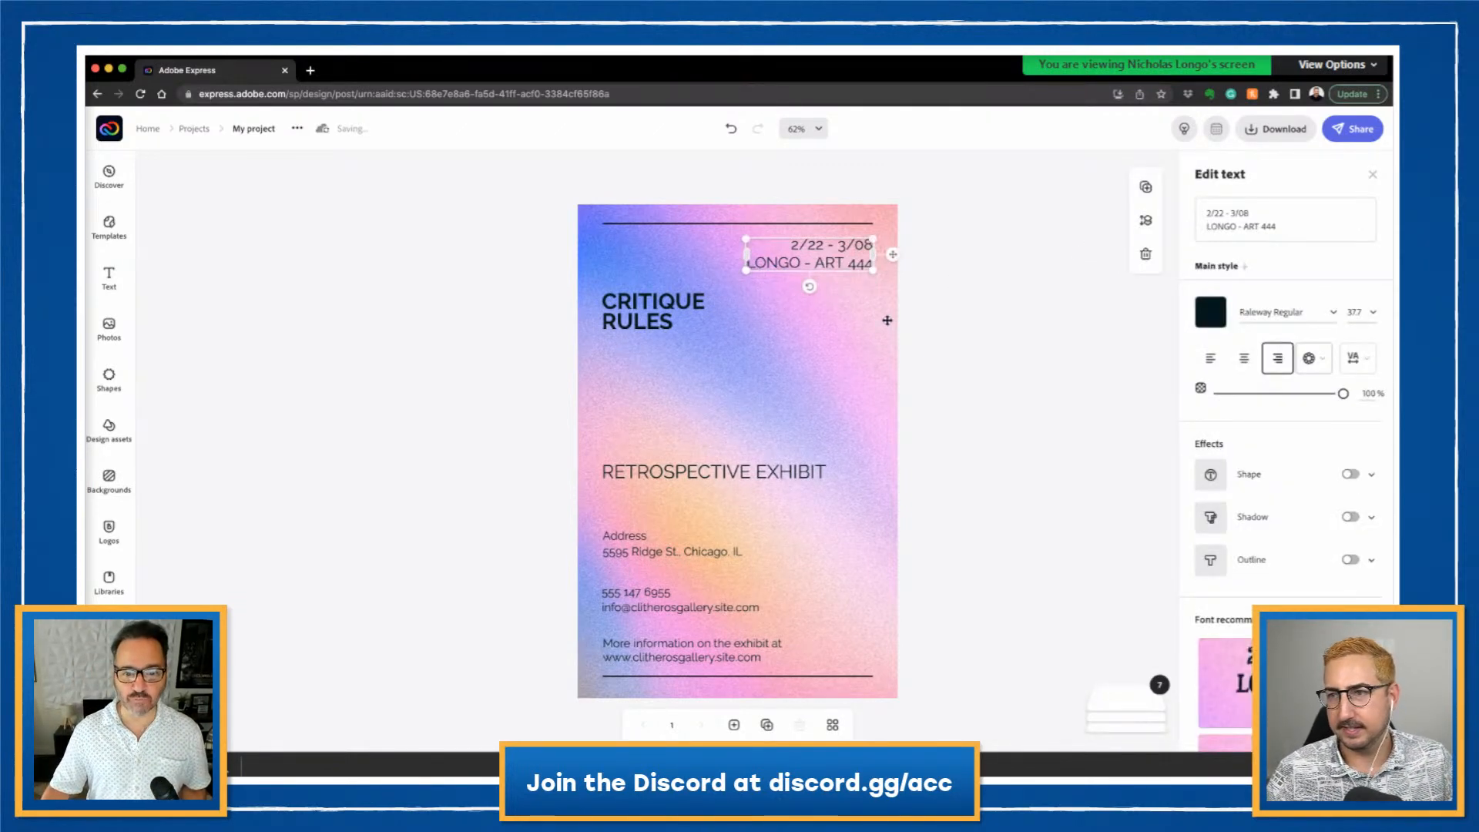
{"action": "left_click", "coordinate": [945, 361]}
Step: Examine the poster's heading and body text up close at 100% zoom
{"action": "left_click", "coordinate": [814, 131]}
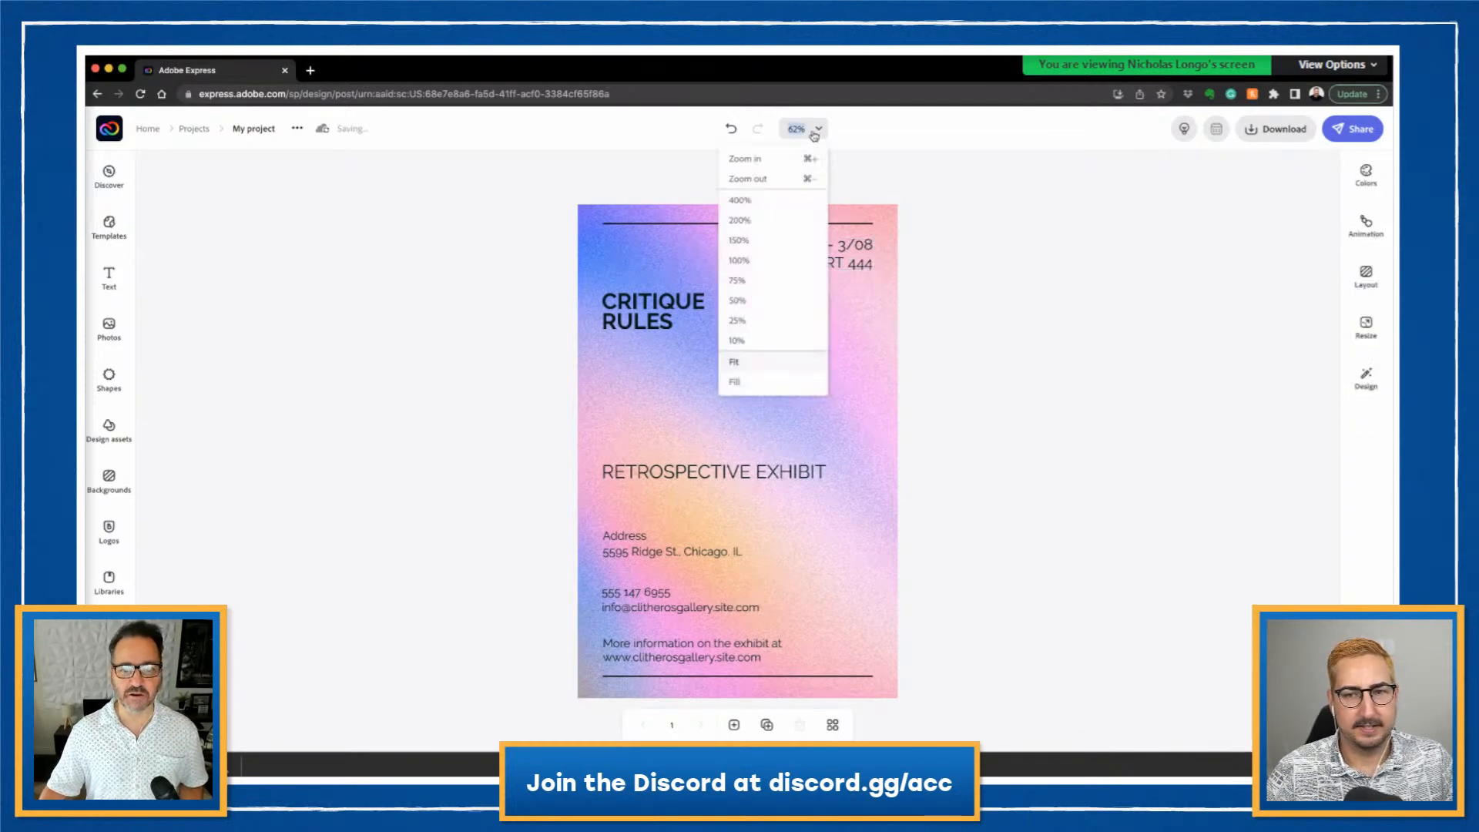
{"action": "left_click", "coordinate": [778, 262]}
{"action": "scroll", "coordinate": [880, 337], "scroll_direction": "up", "scroll_amount": 5}
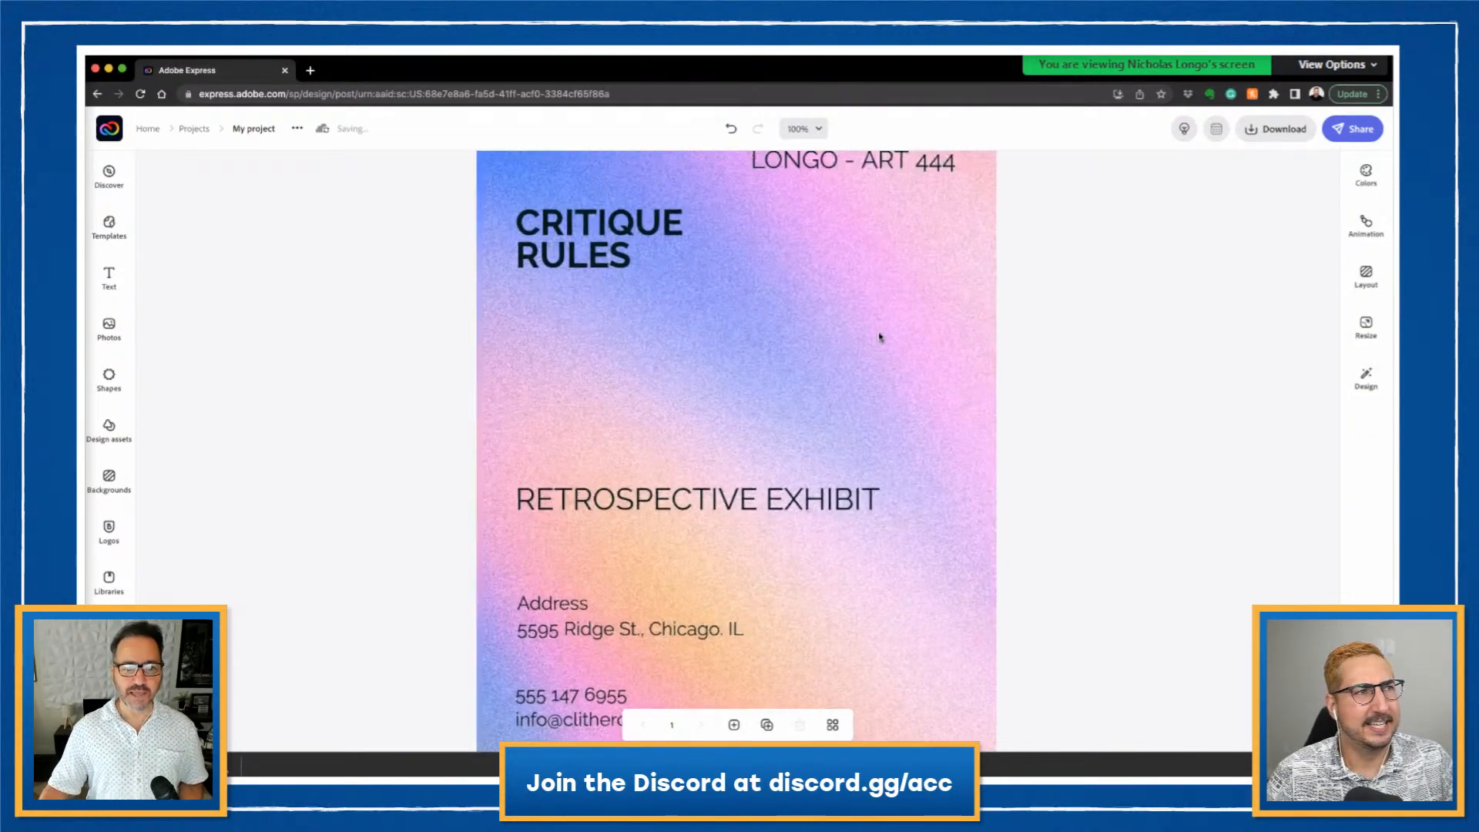
{"action": "scroll", "coordinate": [880, 337], "scroll_direction": "down", "scroll_amount": 3}
{"action": "scroll", "coordinate": [880, 336], "scroll_direction": "up", "scroll_amount": 2}
{"action": "scroll", "coordinate": [880, 336], "scroll_direction": "right", "scroll_amount": 1}
{"action": "right_click", "coordinate": [880, 336]}
{"action": "left_click", "coordinate": [1154, 247]}
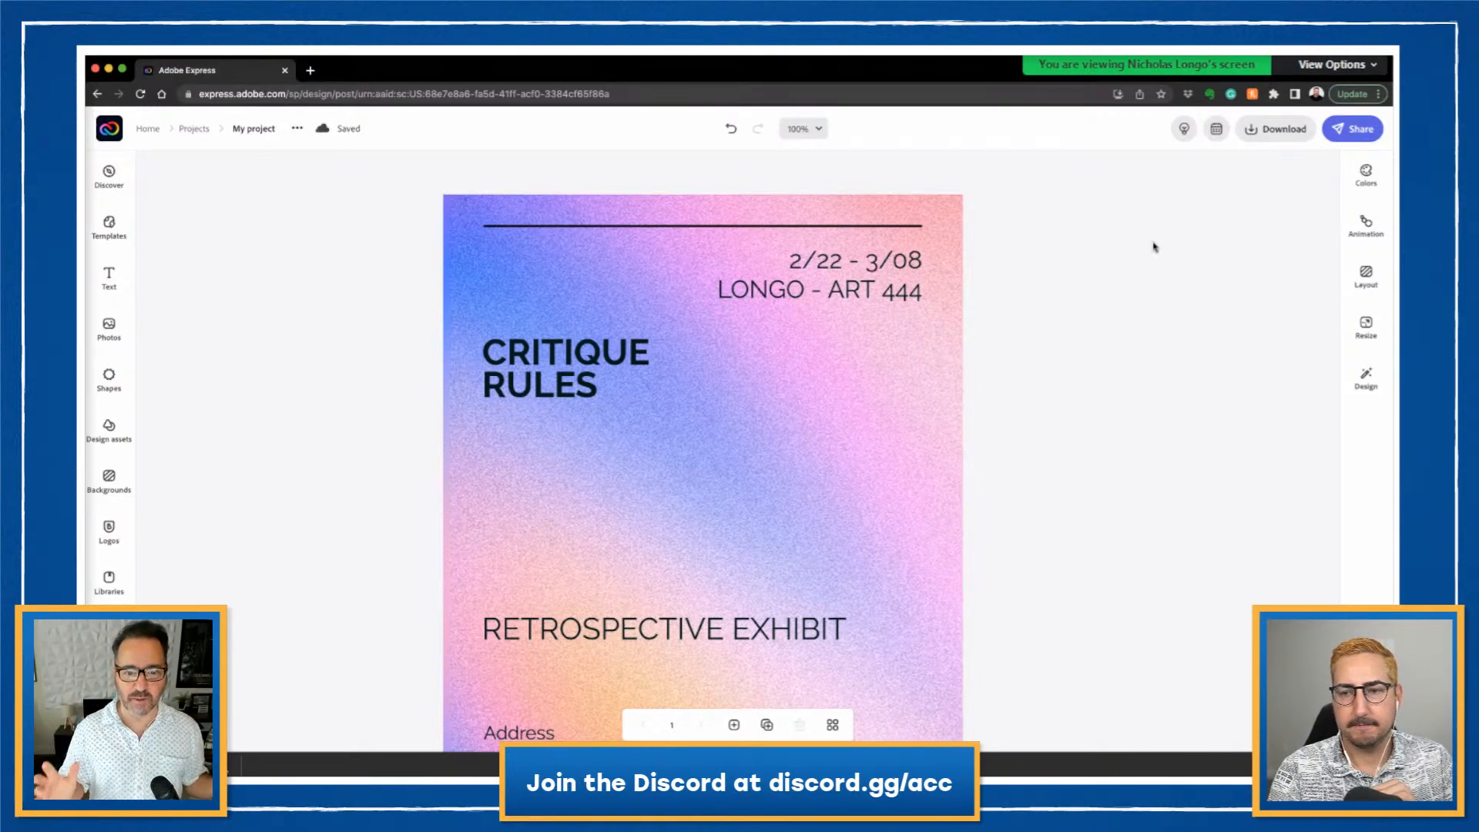
{"action": "scroll", "coordinate": [938, 353], "scroll_direction": "down", "scroll_amount": 2}
{"action": "scroll", "coordinate": [938, 353], "scroll_direction": "left", "scroll_amount": 4}
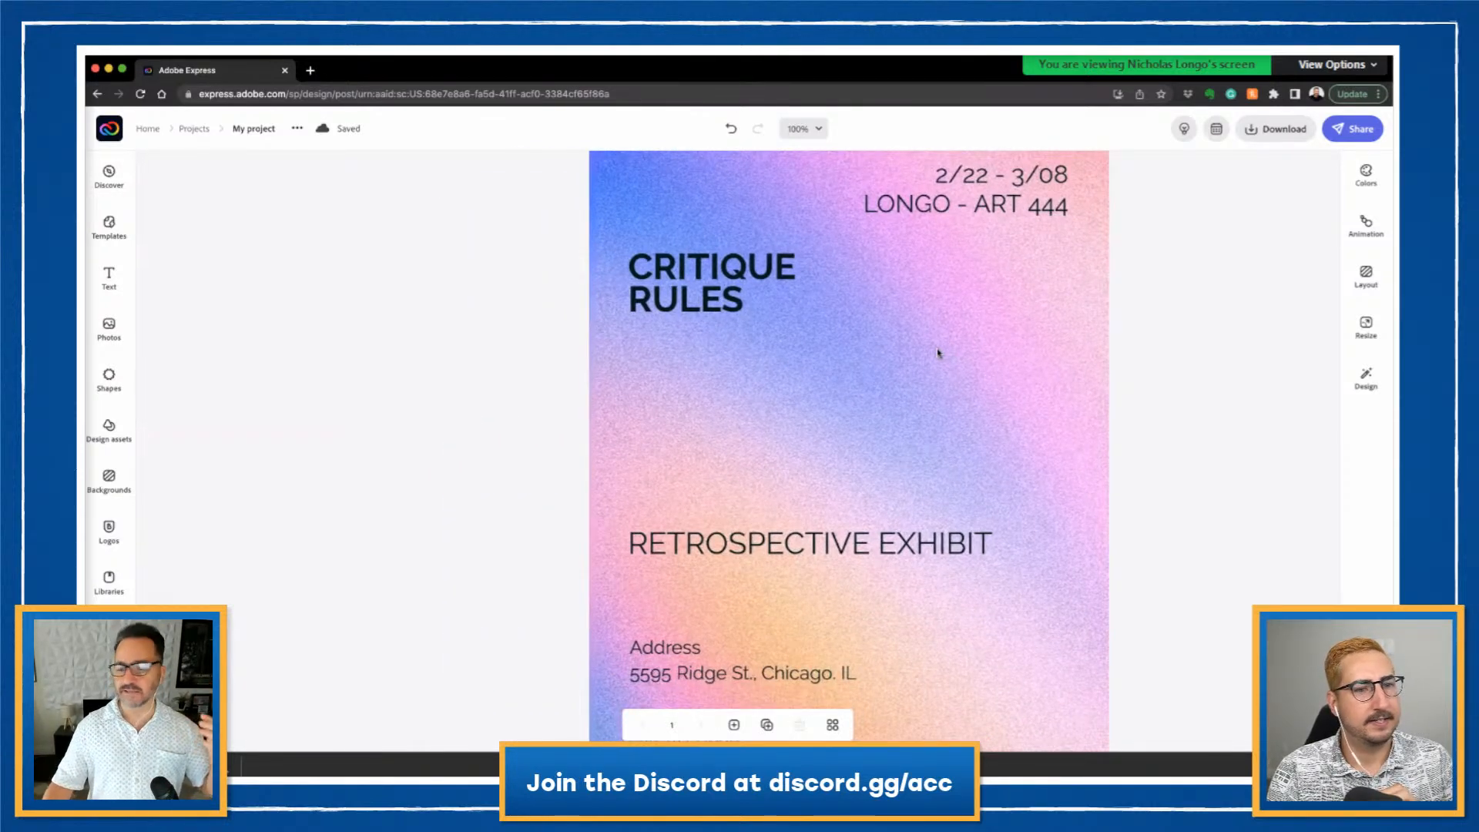
{"action": "scroll", "coordinate": [678, 573], "scroll_direction": "down", "scroll_amount": 1}
{"action": "scroll", "coordinate": [678, 573], "scroll_direction": "right", "scroll_amount": 1}
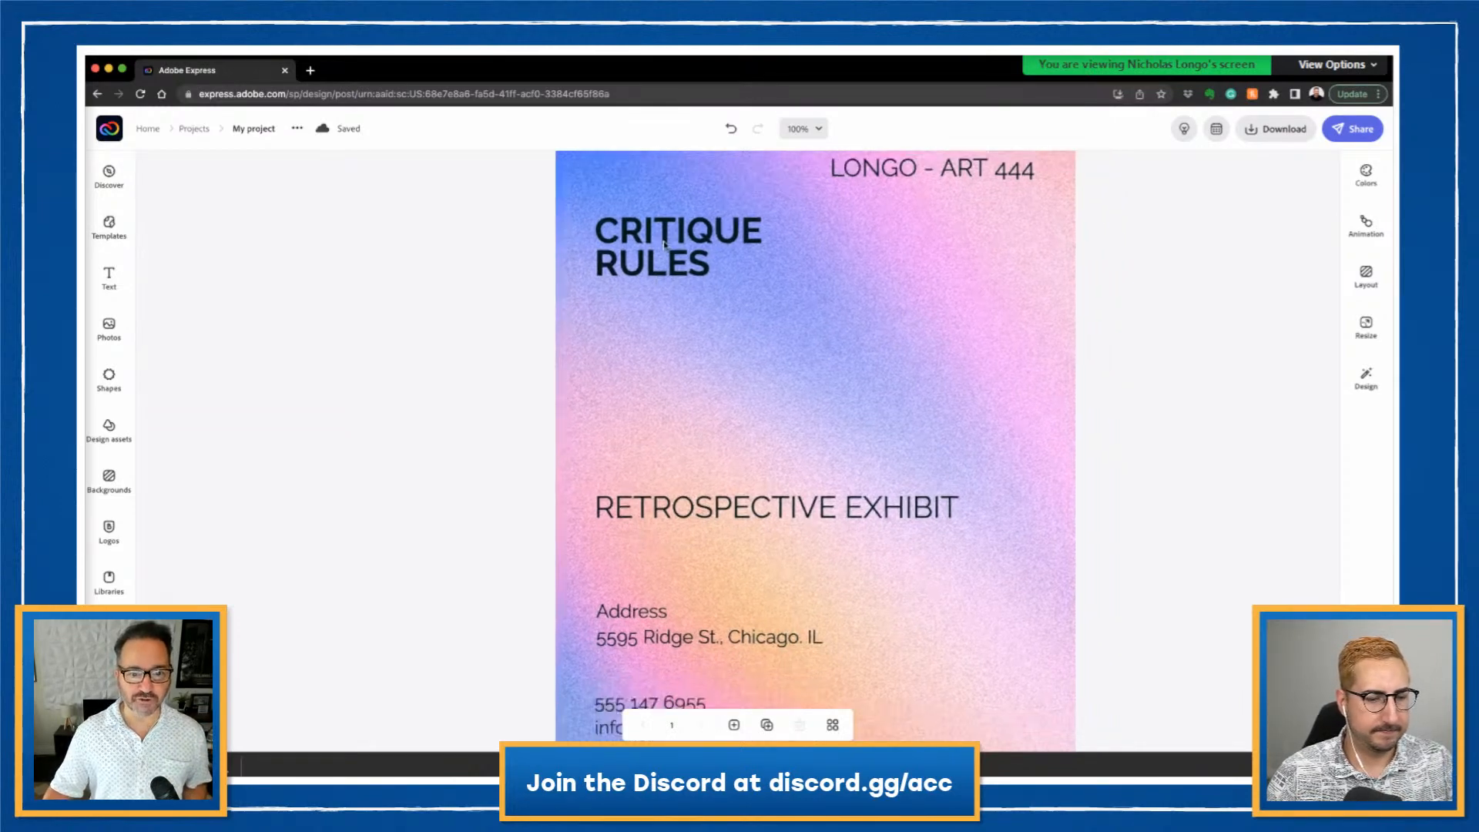
Step: Delete the RETROSPECTIVE EXHIBIT subtitle and move the address and contact text group up into the freed space
{"action": "left_click", "coordinate": [714, 509]}
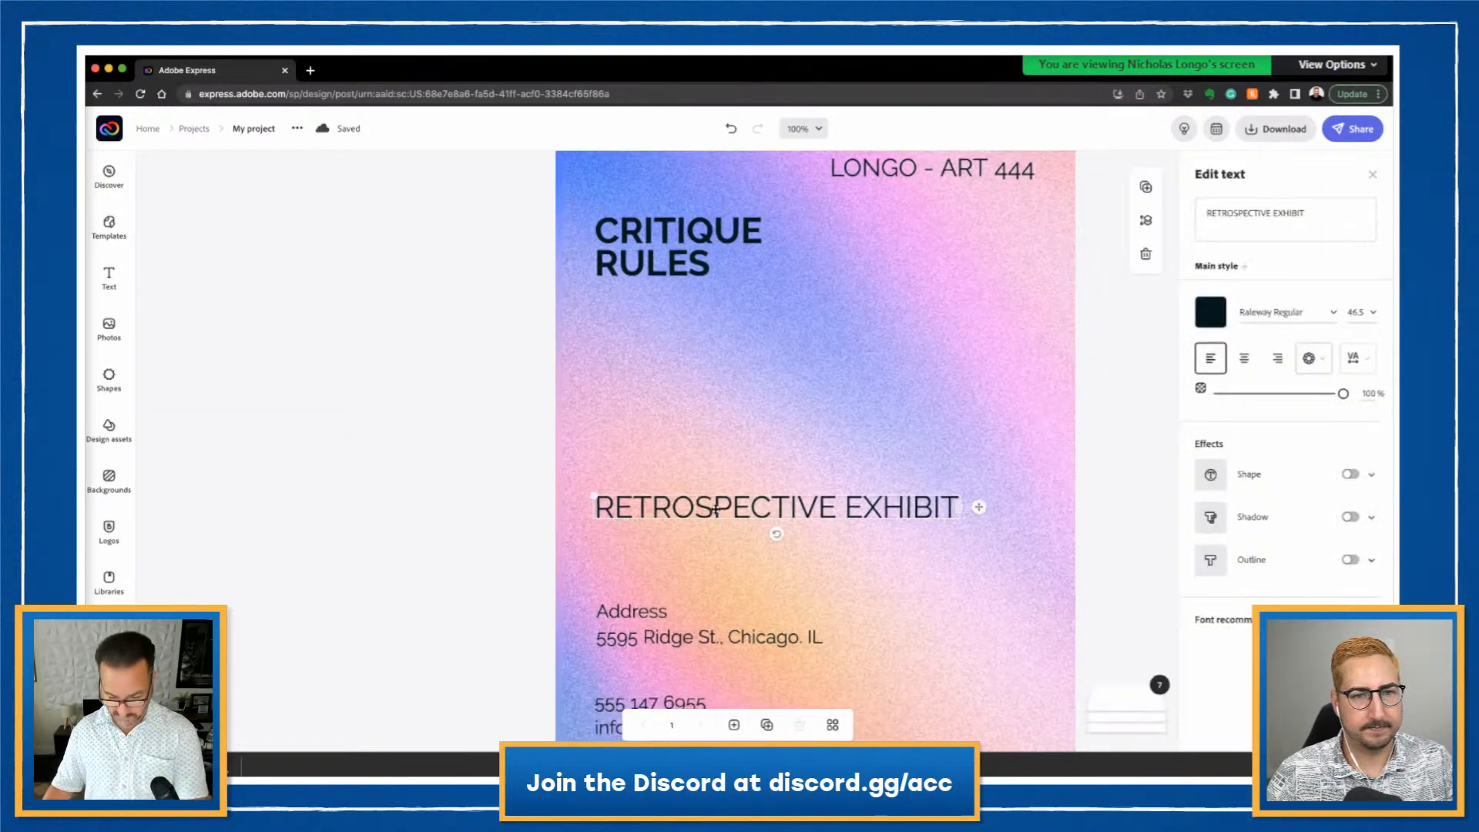
{"action": "key", "text": "Delete"}
{"action": "scroll", "coordinate": [701, 501], "scroll_direction": "down", "scroll_amount": 5}
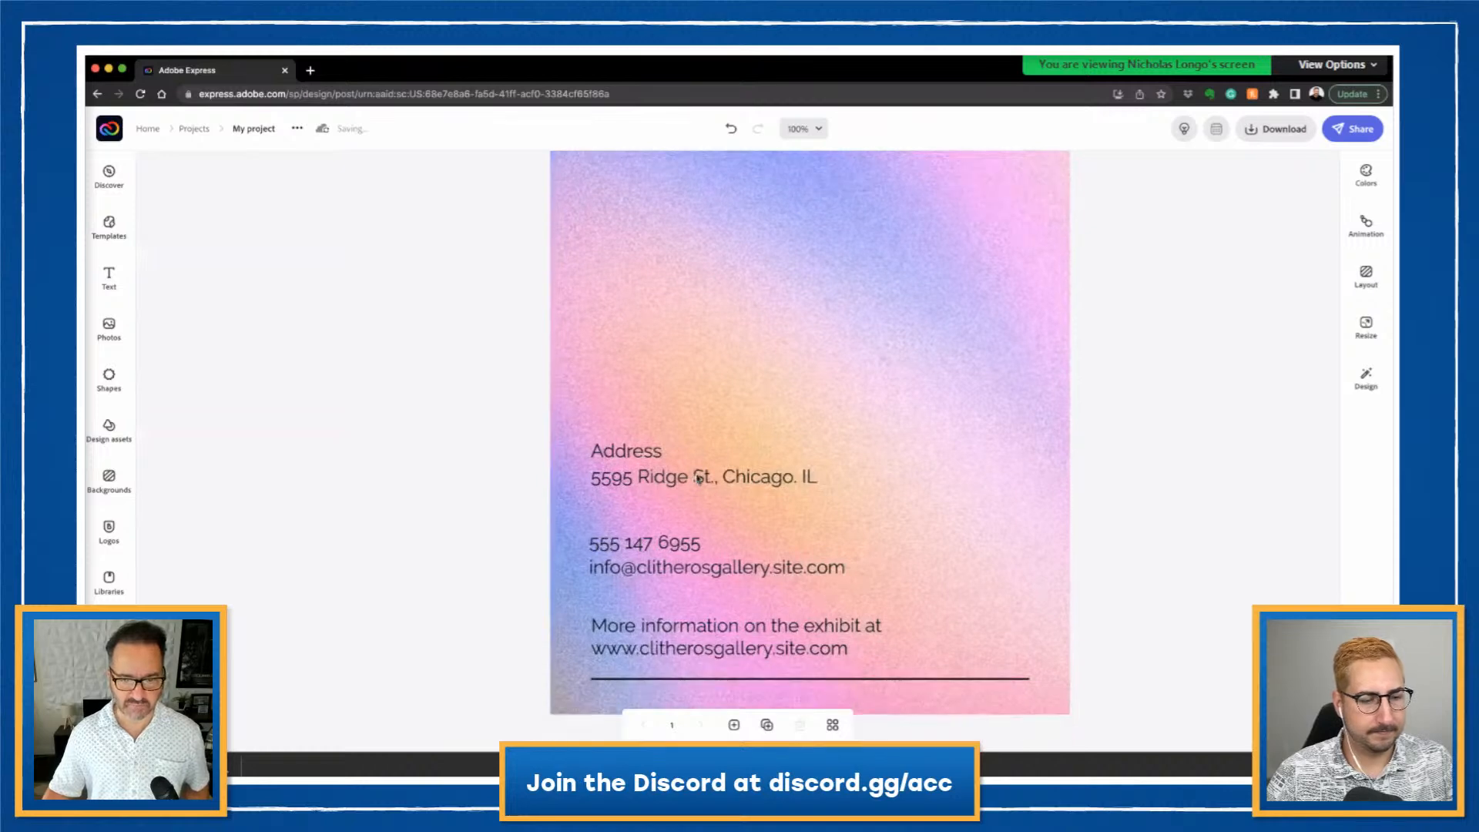
{"action": "left_click_drag", "start_coordinate": [732, 418], "coordinate": [677, 207]}
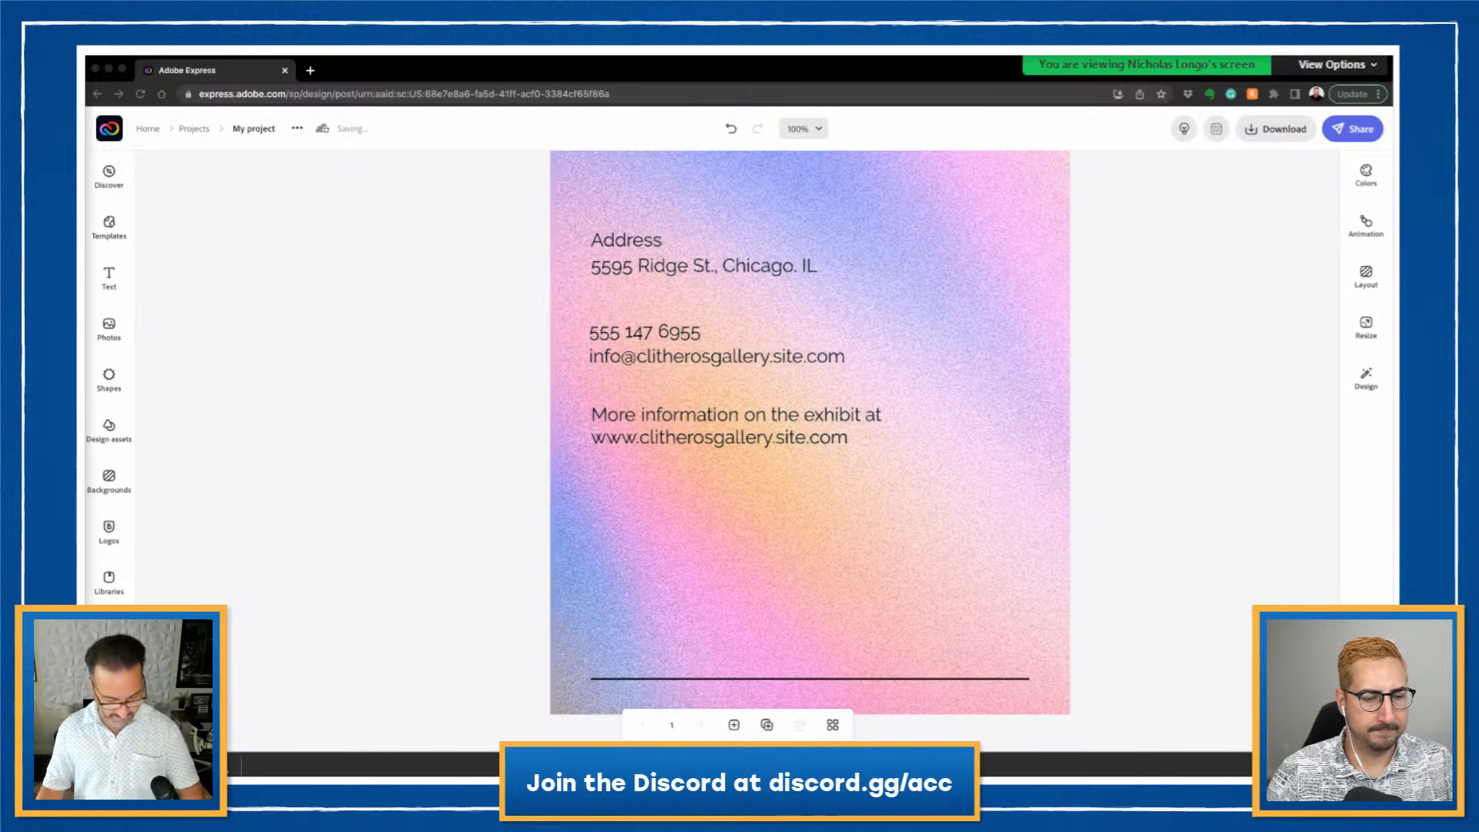
Step: Delete the phone and e-mail text and the exhibit information text from the group, keeping only the address block
{"action": "left_click", "coordinate": [690, 439]}
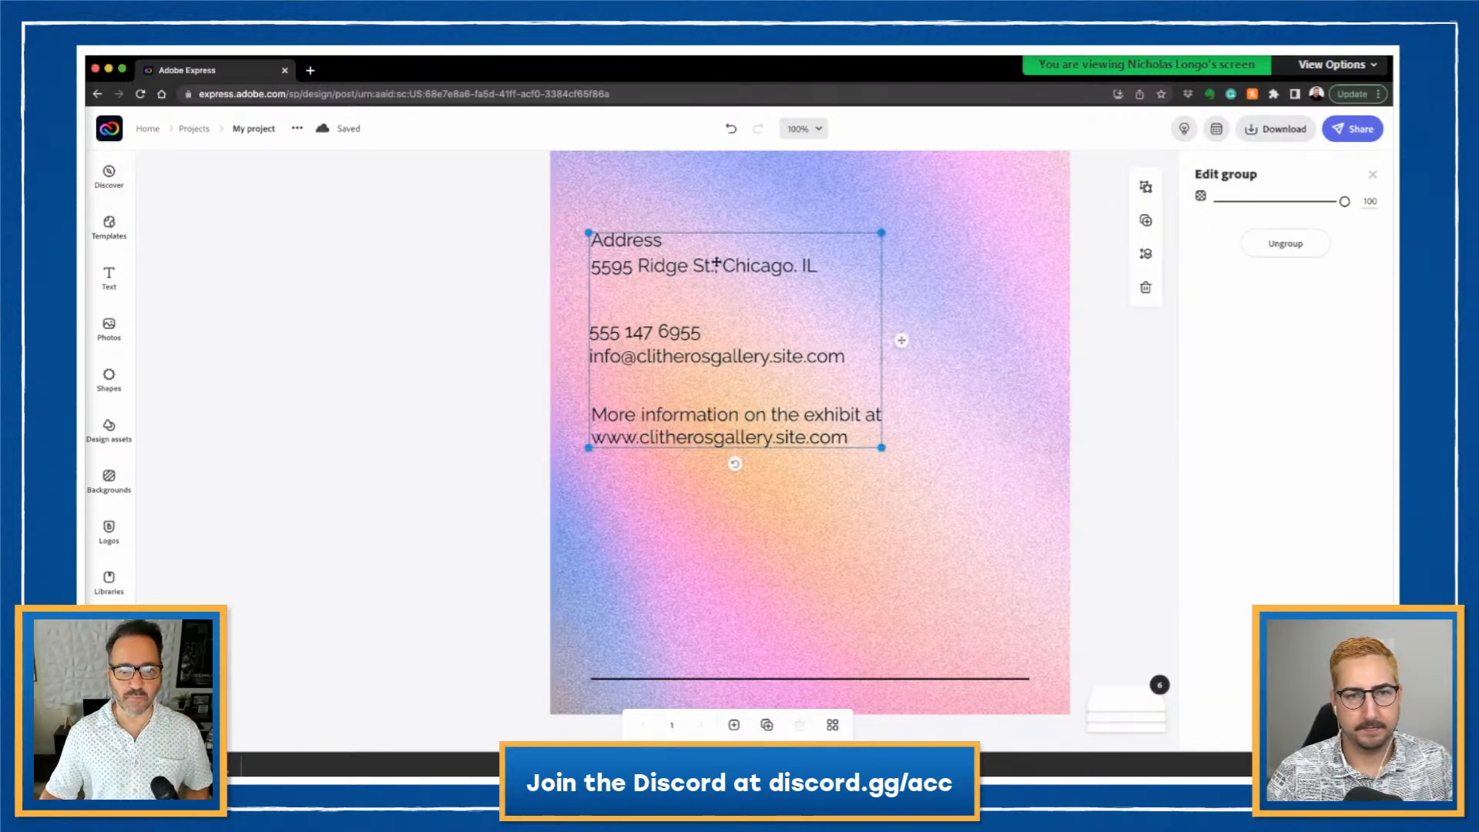
{"action": "left_click", "coordinate": [747, 269]}
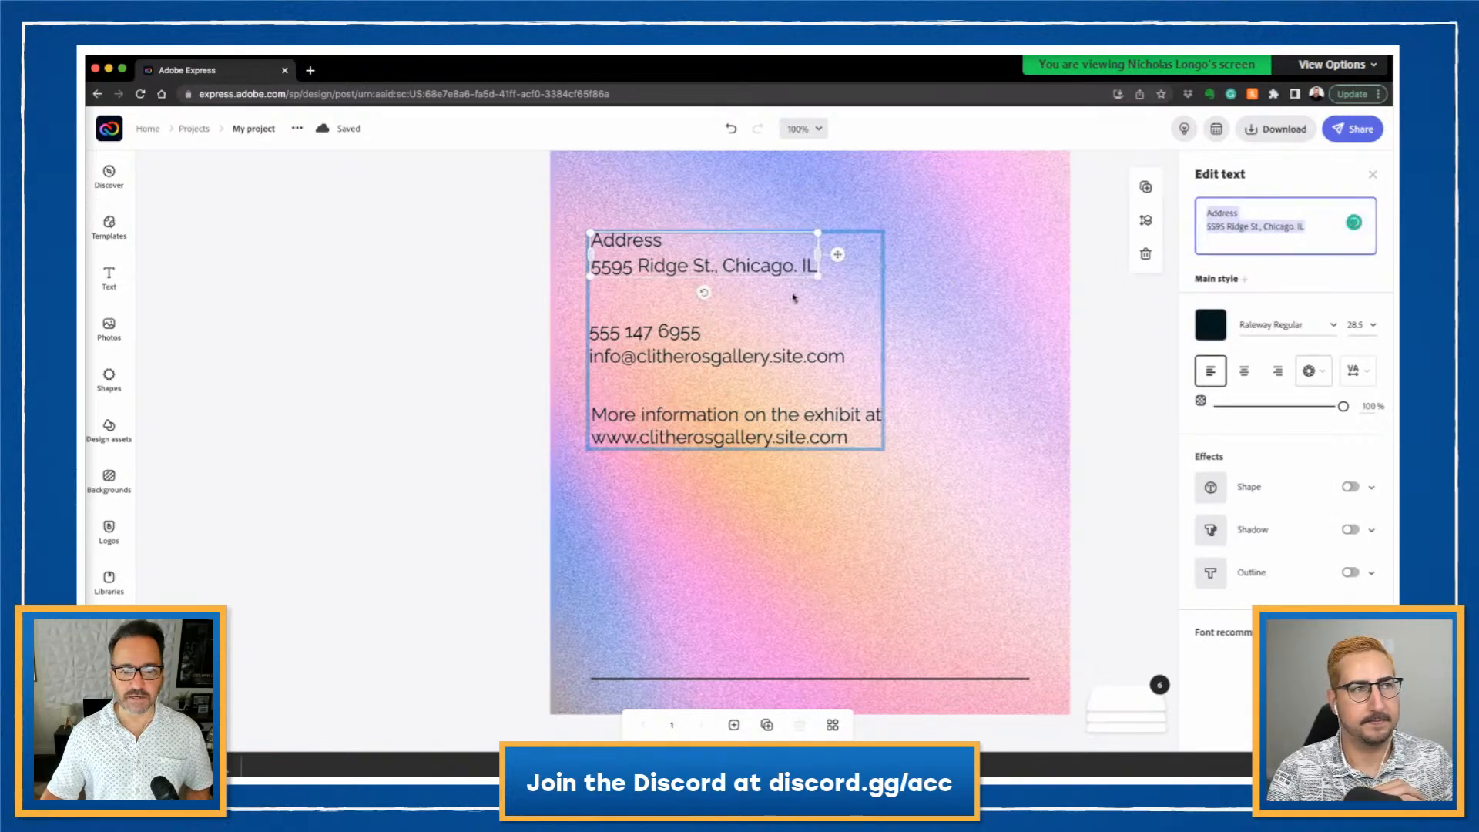
{"action": "left_click", "coordinate": [747, 365]}
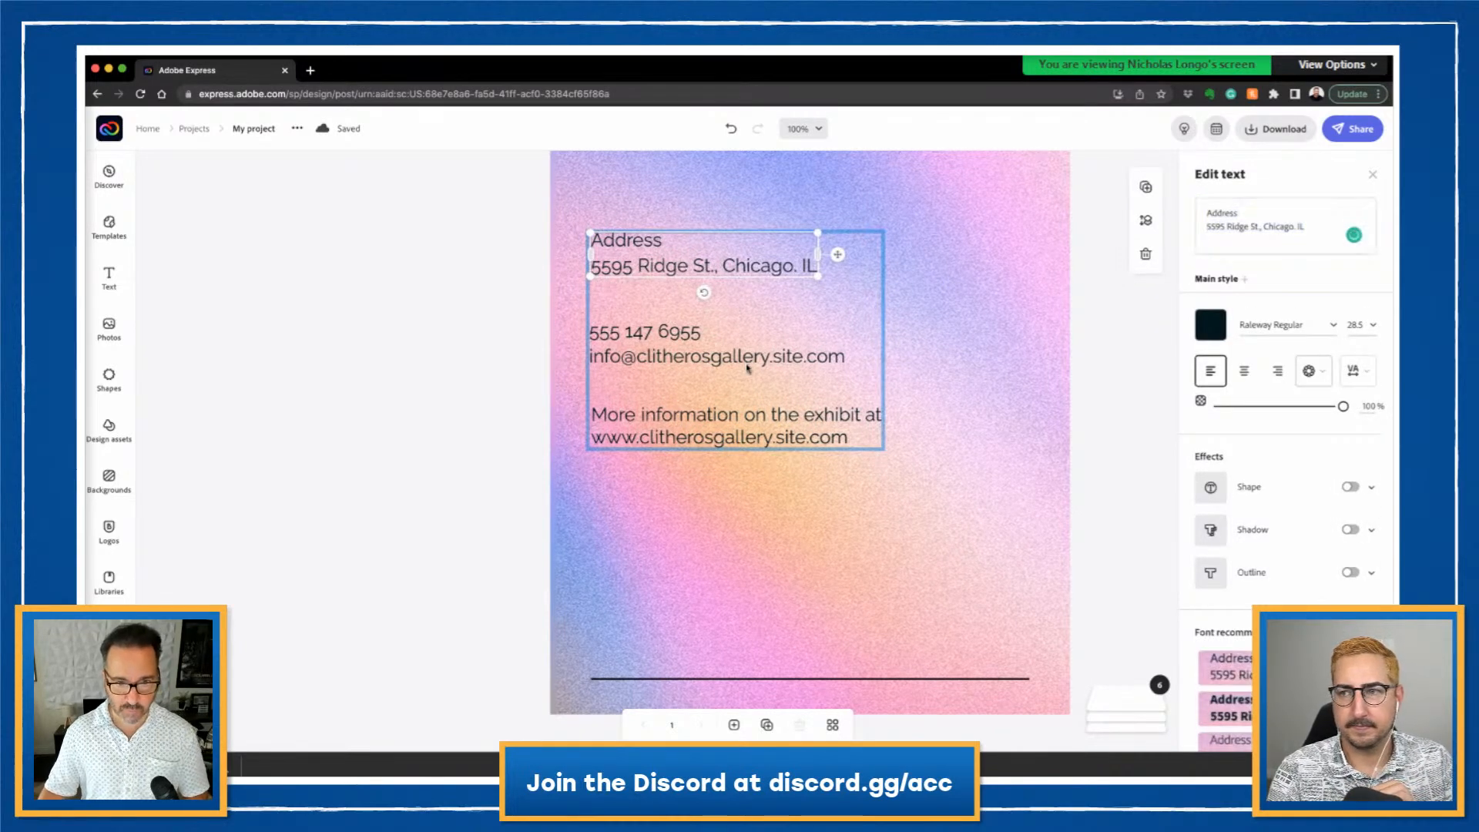
{"action": "key", "text": "Delete"}
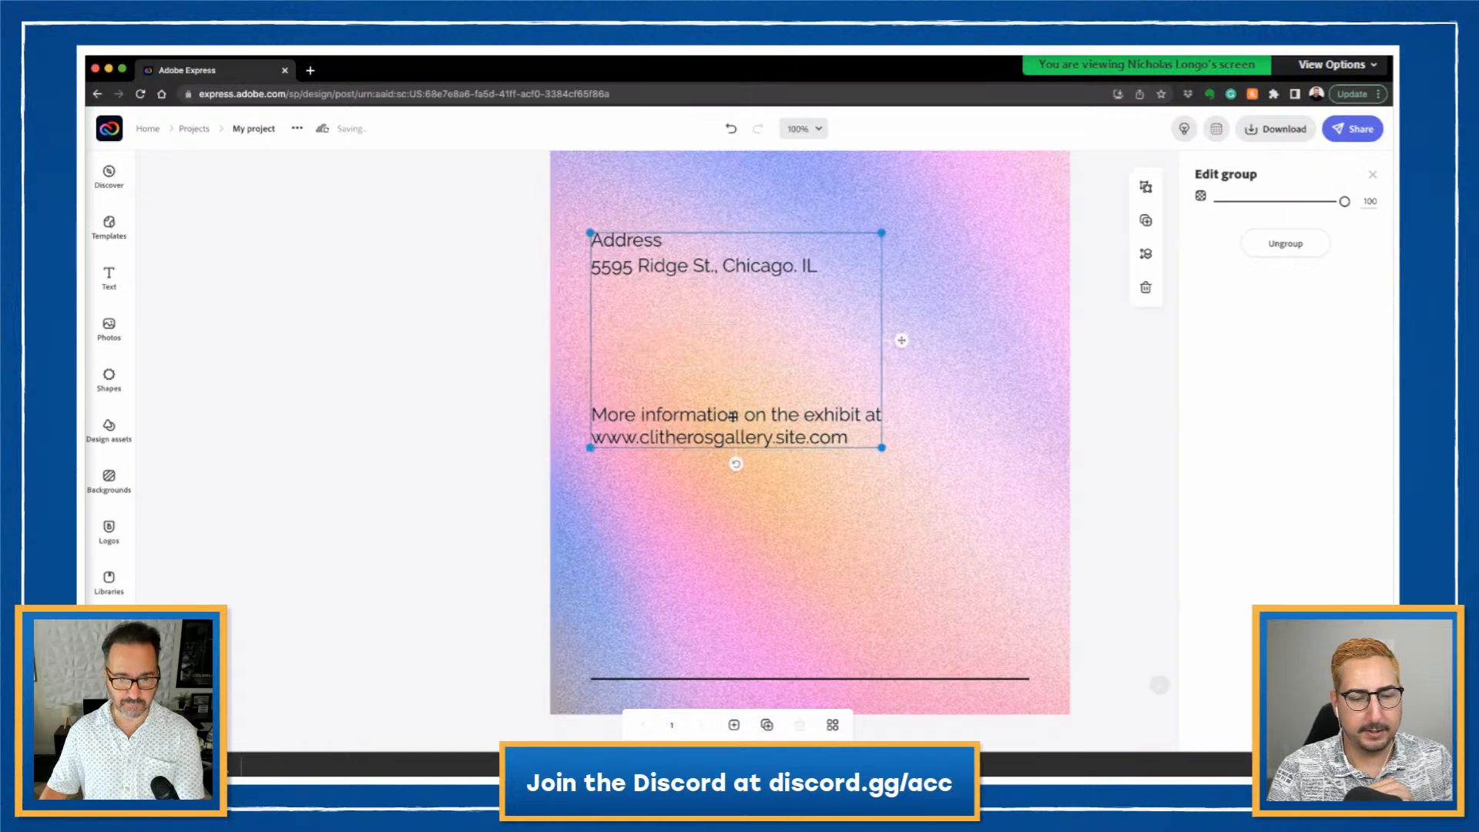
{"action": "left_click", "coordinate": [734, 416]}
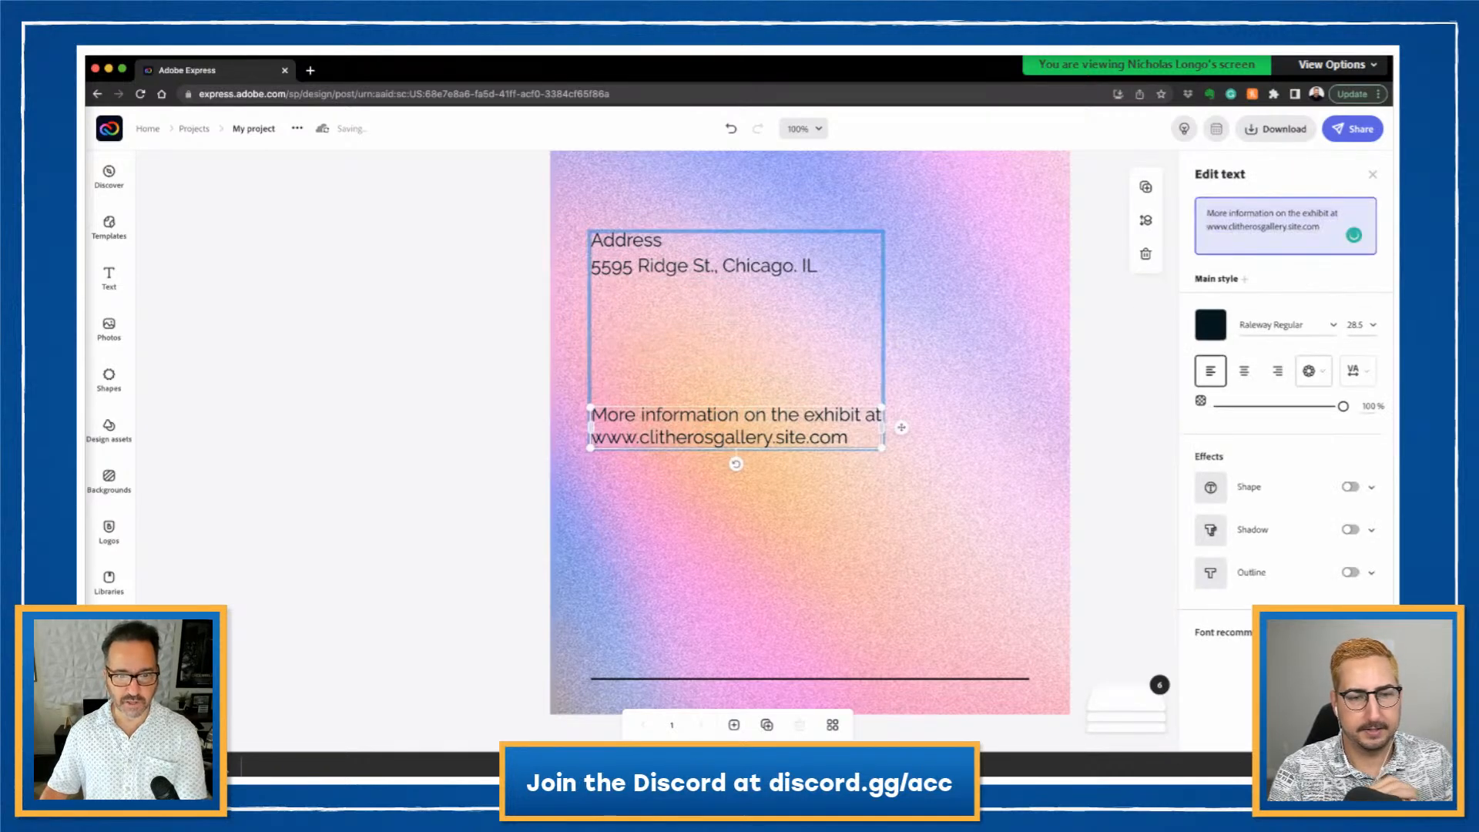
{"action": "key", "text": "BackSpace"}
{"action": "left_click", "coordinate": [745, 371]}
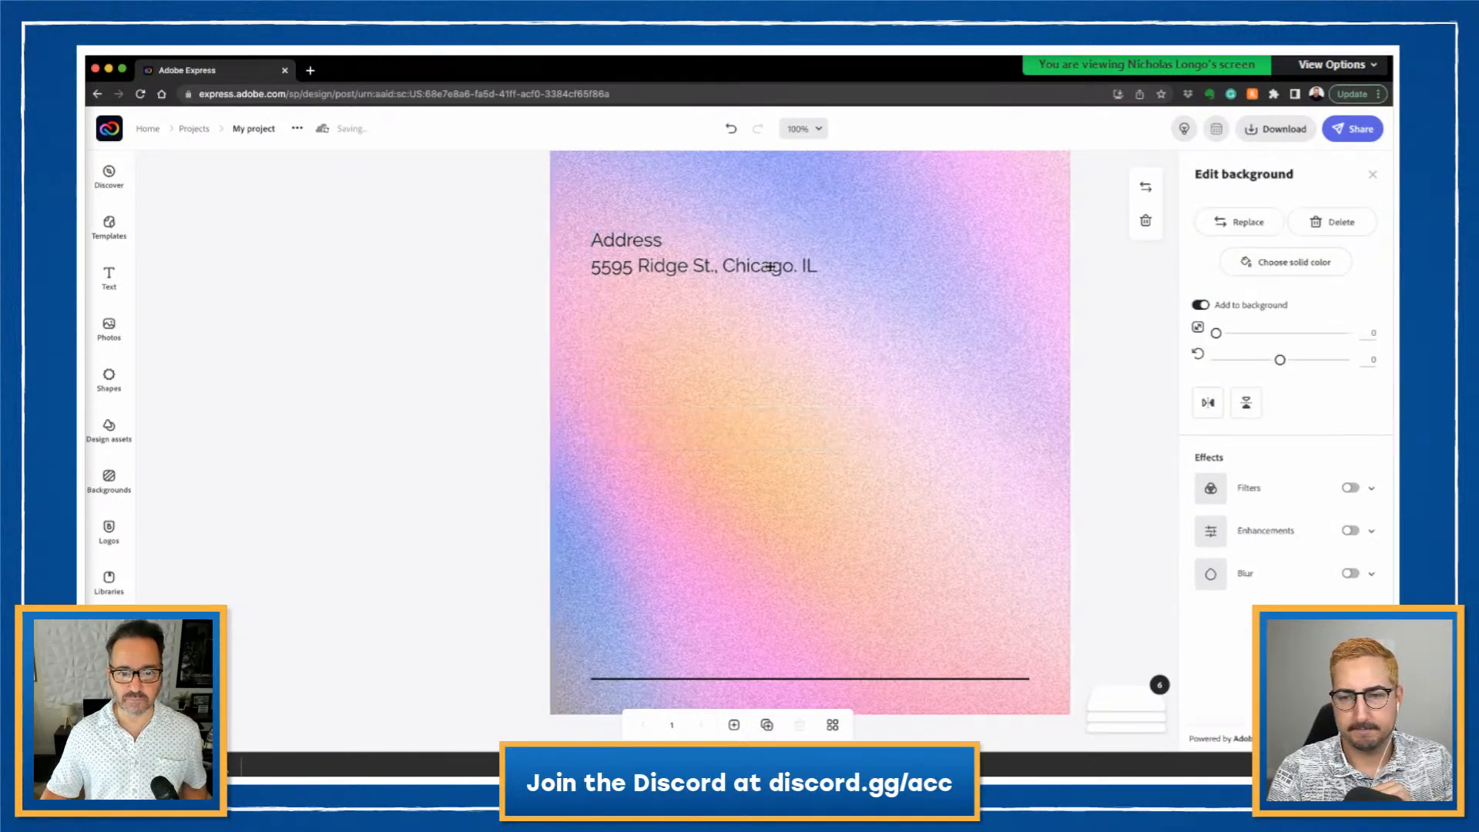
Step: Replace the address block's text with the list of critique rules, from "Listen actively and attentively." to "Do not monopolize discussion."
{"action": "left_click", "coordinate": [772, 267]}
{"action": "left_click", "coordinate": [1327, 232]}
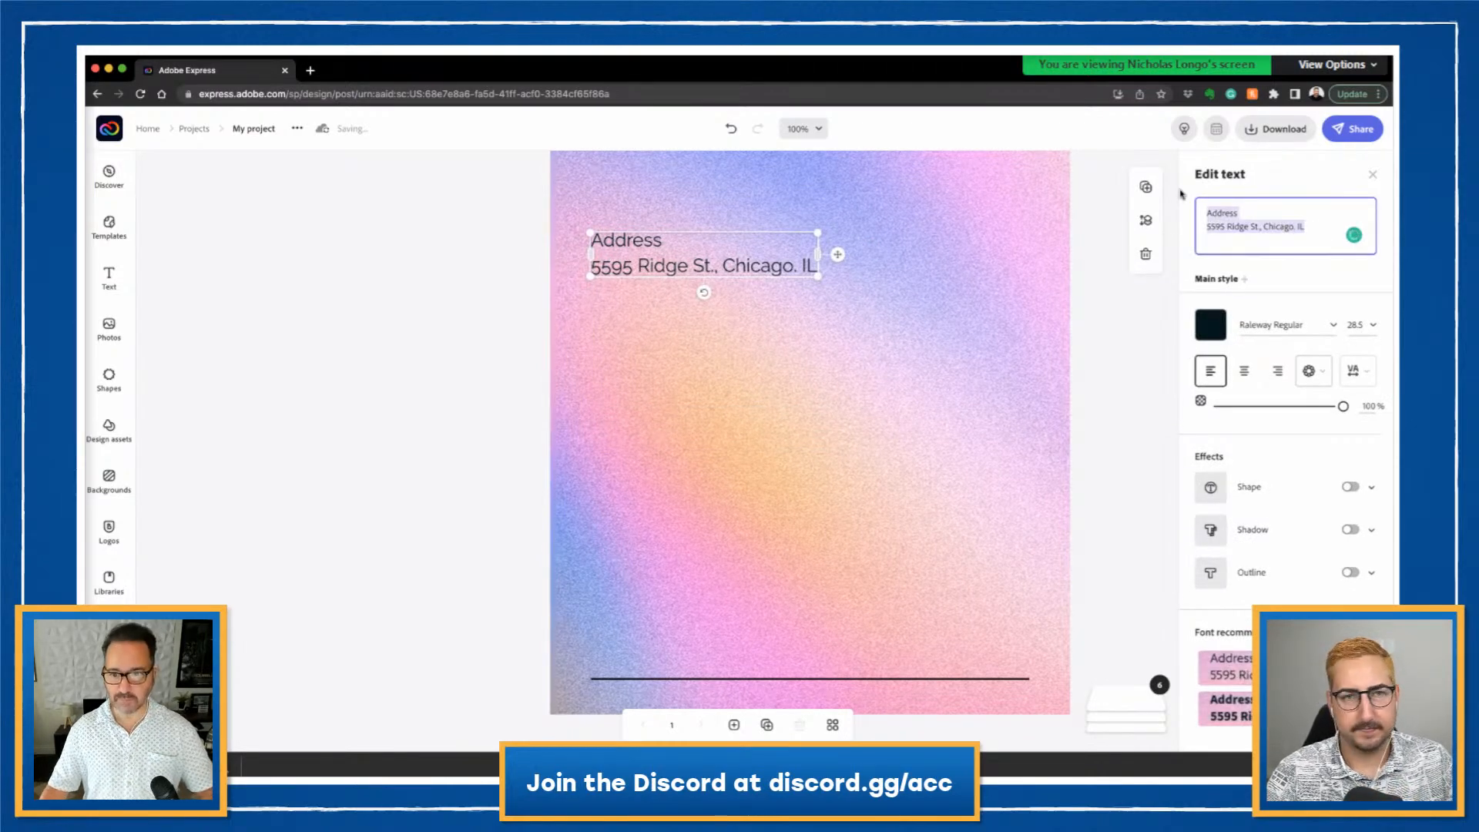
{"action": "type", "text": "Listen actively and attentively. Ask for clarification if you are confused. Do not interrupt one another. Challenge one another, but do so respectfully. Critique ideas, not people. Do not o er opinions without supporting evidence. Avoid put-downs (even humorous ones). Take responsibility for the quality of the discussion. Build on one another's comments. Do not monopolize discussion."}
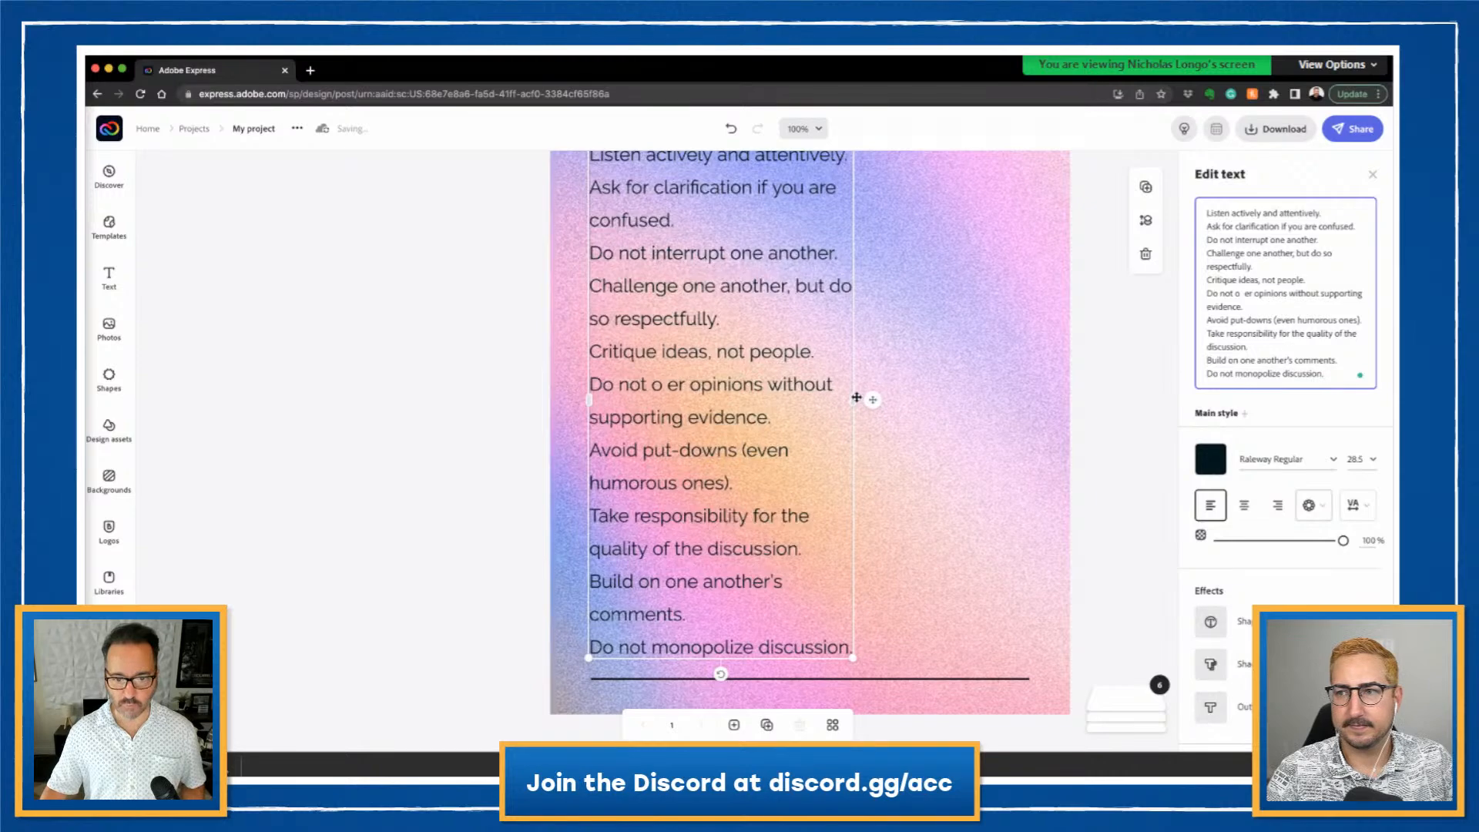
Step: Widen the rules text box until each rule fits on one line and position it beneath the CRITIQUE RULES title
{"action": "left_click_drag", "start_coordinate": [852, 399], "coordinate": [1003, 407]}
{"action": "scroll", "coordinate": [1003, 408], "scroll_direction": "up", "scroll_amount": 2}
{"action": "left_click_drag", "start_coordinate": [621, 328], "coordinate": [623, 337]}
{"action": "left_click_drag", "start_coordinate": [947, 447], "coordinate": [999, 447]}
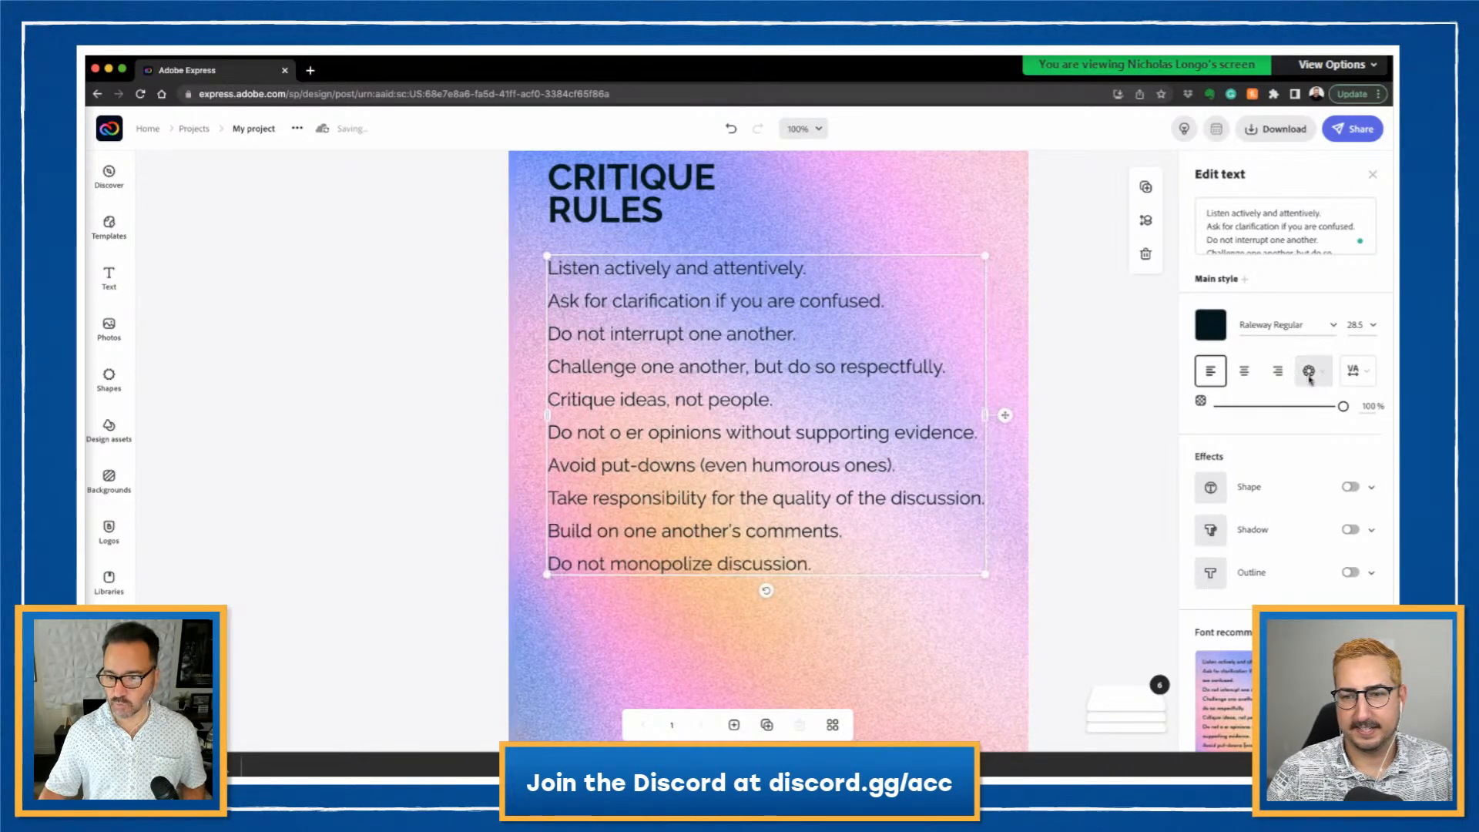
Step: Set the line spacing of the critique rules list to 100
{"action": "left_click", "coordinate": [1359, 373]}
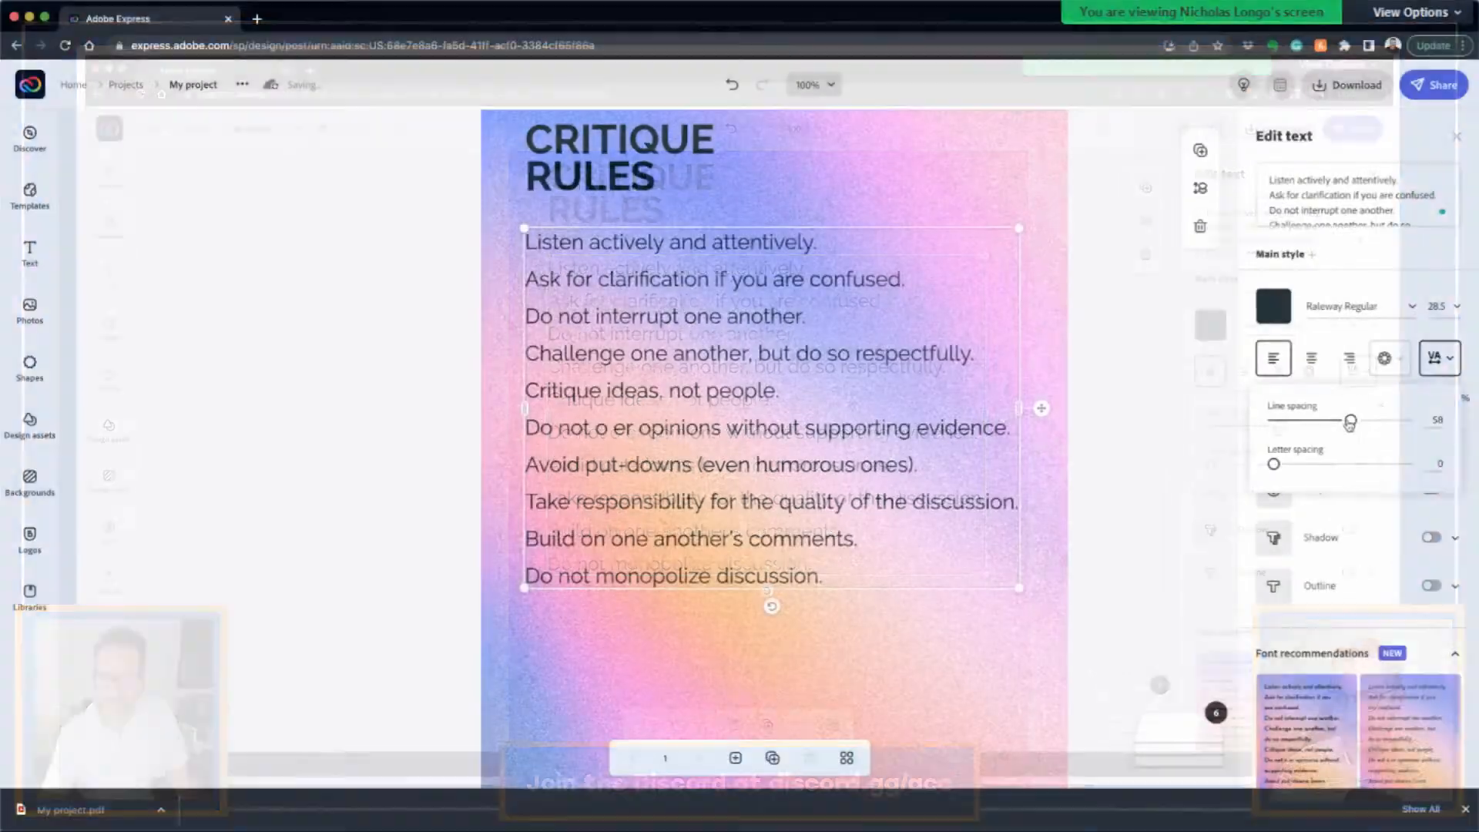
{"action": "left_click_drag", "start_coordinate": [1350, 423], "coordinate": [1417, 440]}
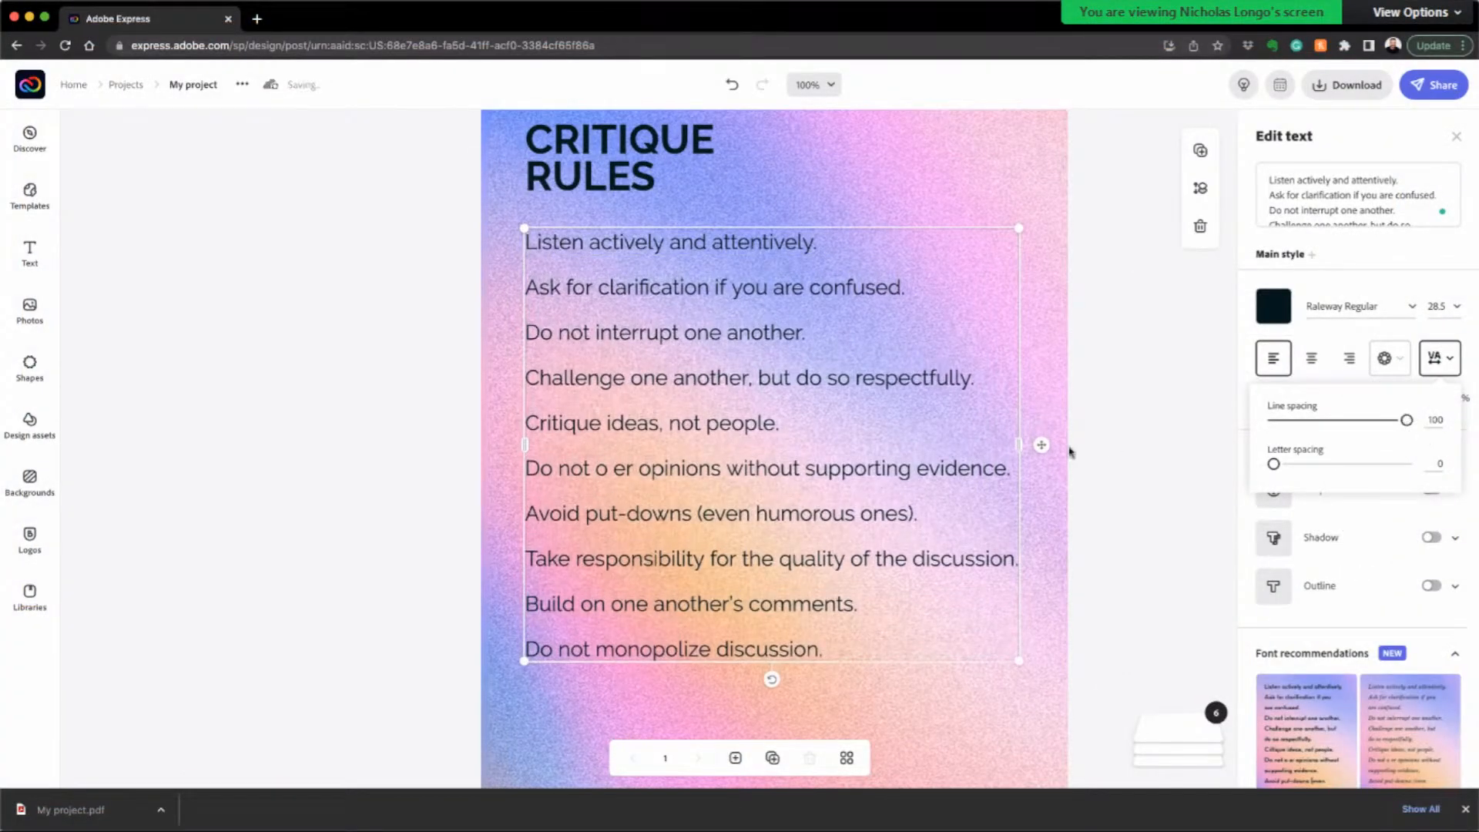
{"action": "left_click", "coordinate": [1128, 441]}
Step: Review the spaced-out poster and search the design assets for laptop
{"action": "scroll", "coordinate": [1130, 441], "scroll_direction": "up", "scroll_amount": 3}
{"action": "scroll", "coordinate": [1130, 441], "scroll_direction": "down", "scroll_amount": 5}
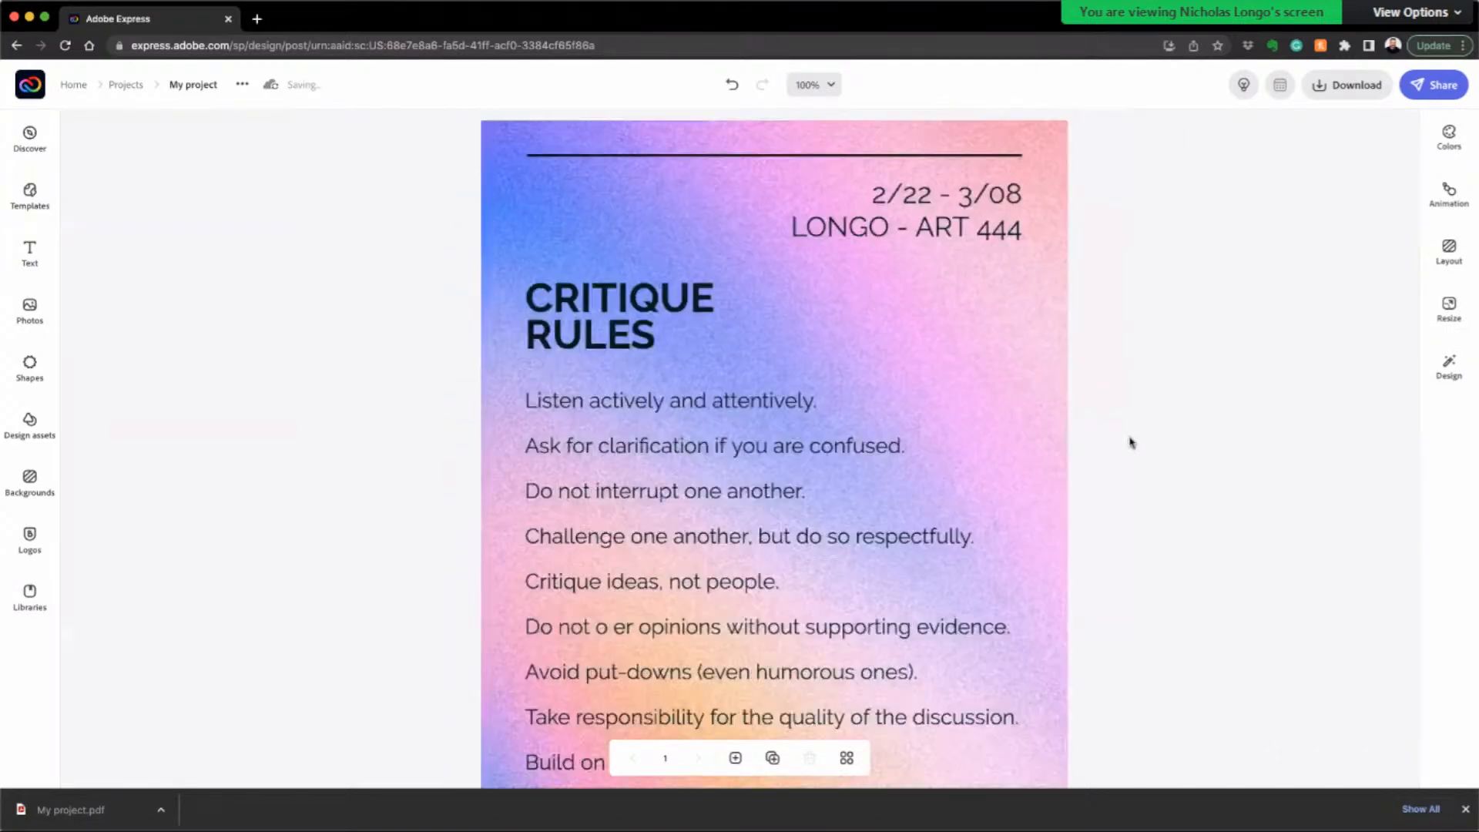
{"action": "scroll", "coordinate": [279, 290], "scroll_direction": "right", "scroll_amount": 5}
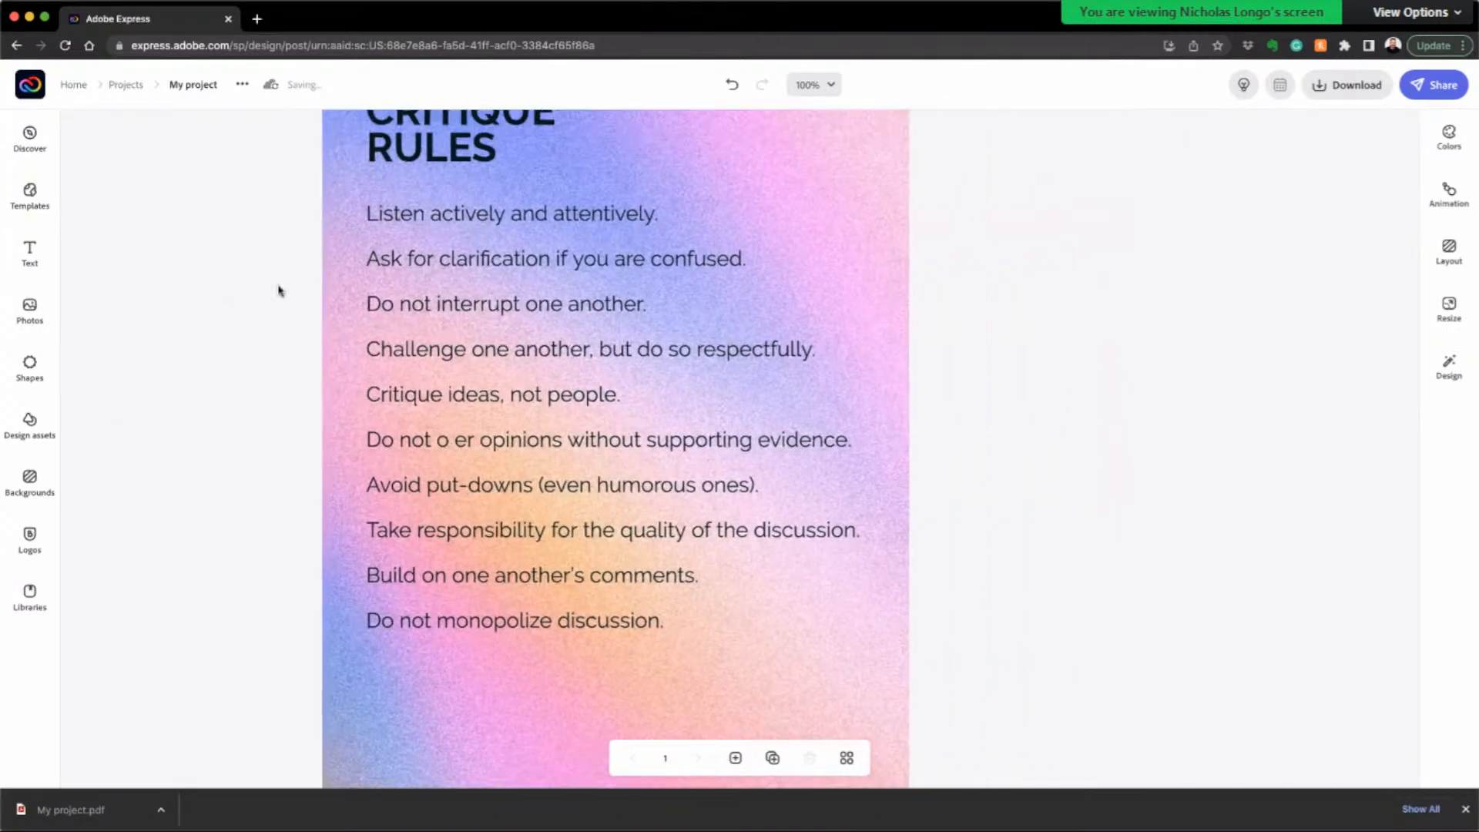
{"action": "scroll", "coordinate": [279, 290], "scroll_direction": "left", "scroll_amount": 4}
{"action": "scroll", "coordinate": [279, 290], "scroll_direction": "down", "scroll_amount": 3}
{"action": "scroll", "coordinate": [278, 290], "scroll_direction": "up", "scroll_amount": 3}
{"action": "scroll", "coordinate": [279, 290], "scroll_direction": "left", "scroll_amount": 2}
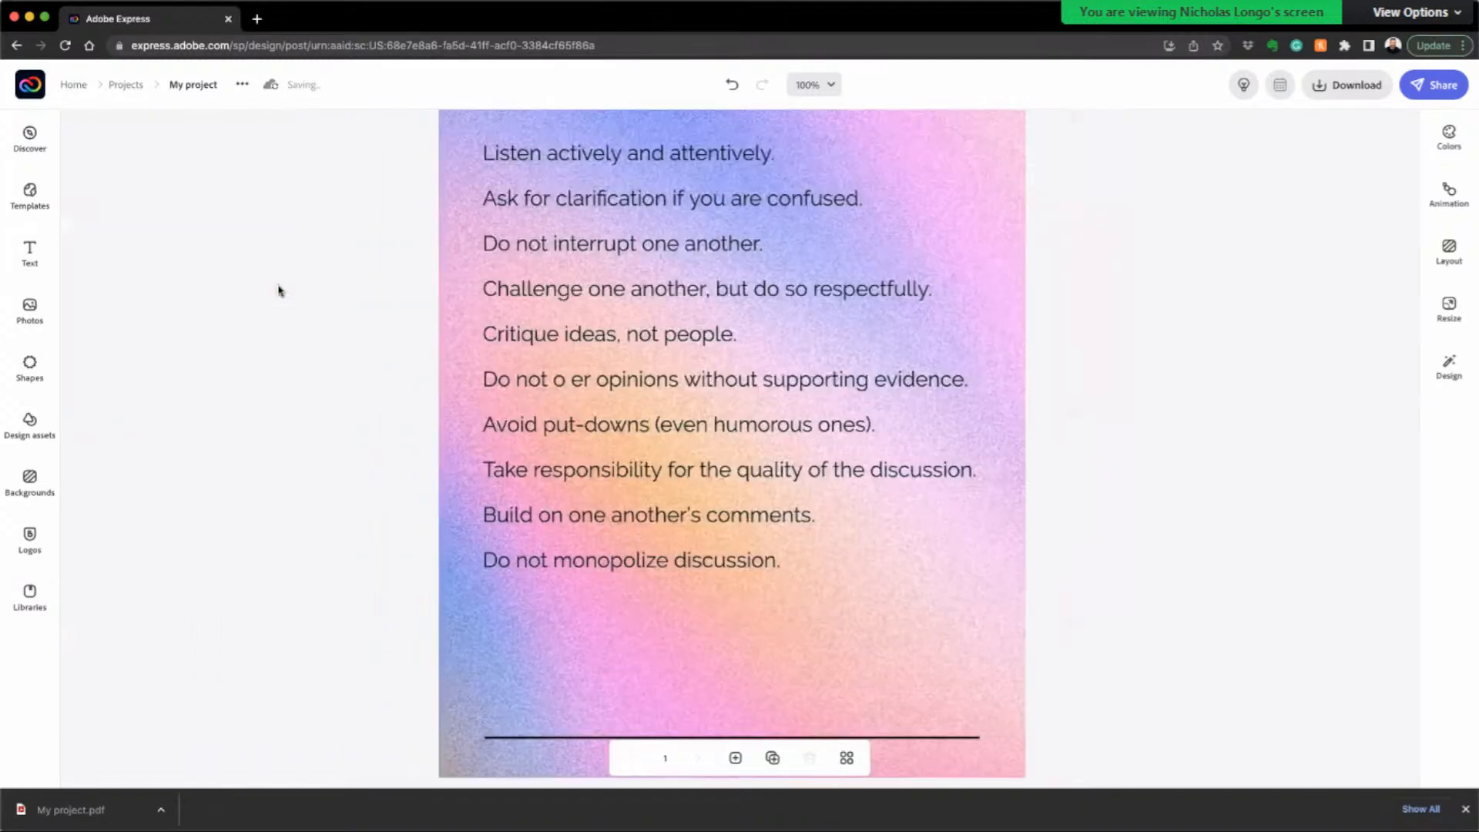
{"action": "left_click", "coordinate": [32, 416]}
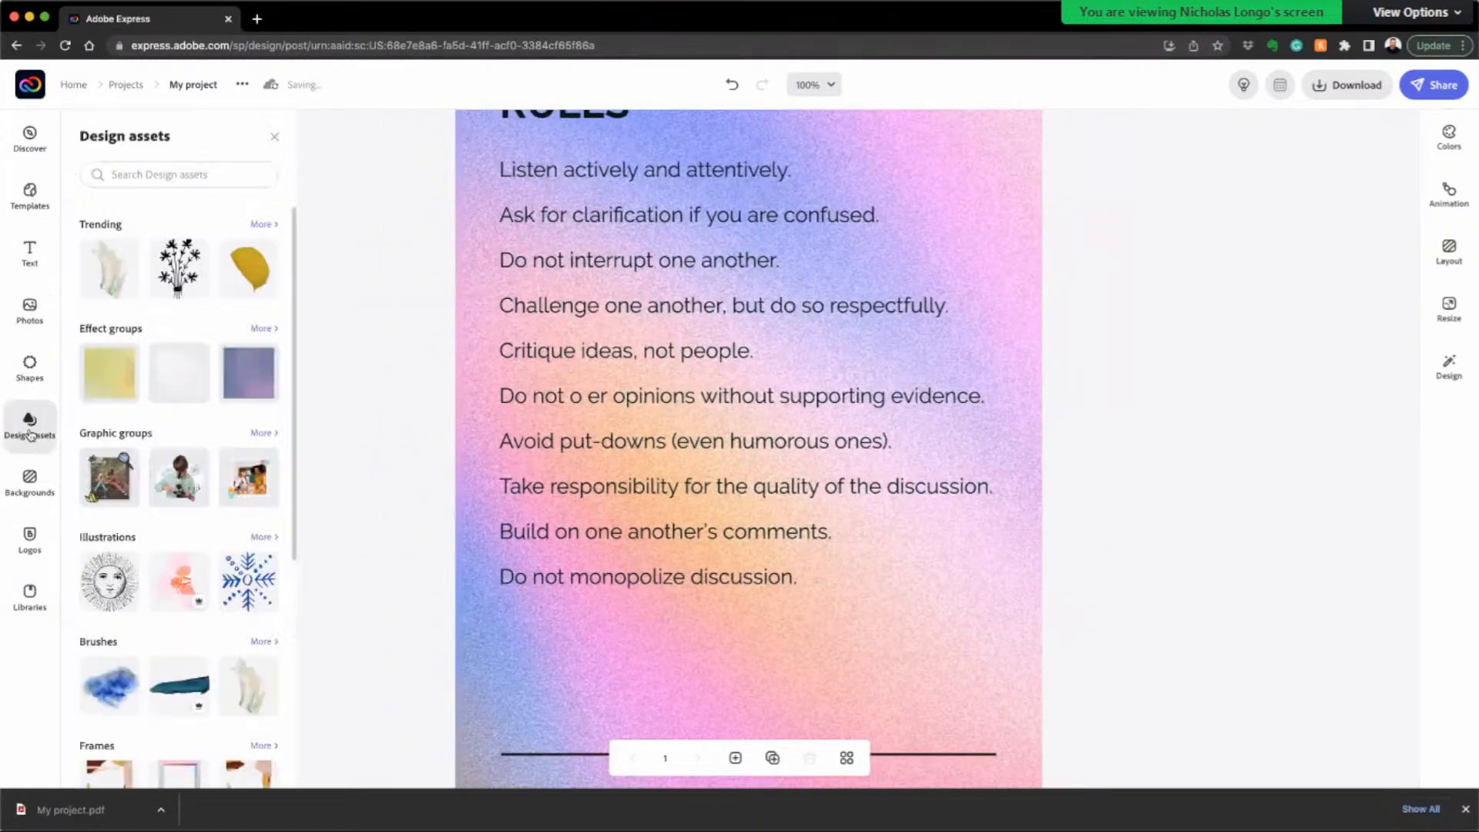
{"action": "left_click", "coordinate": [169, 170]}
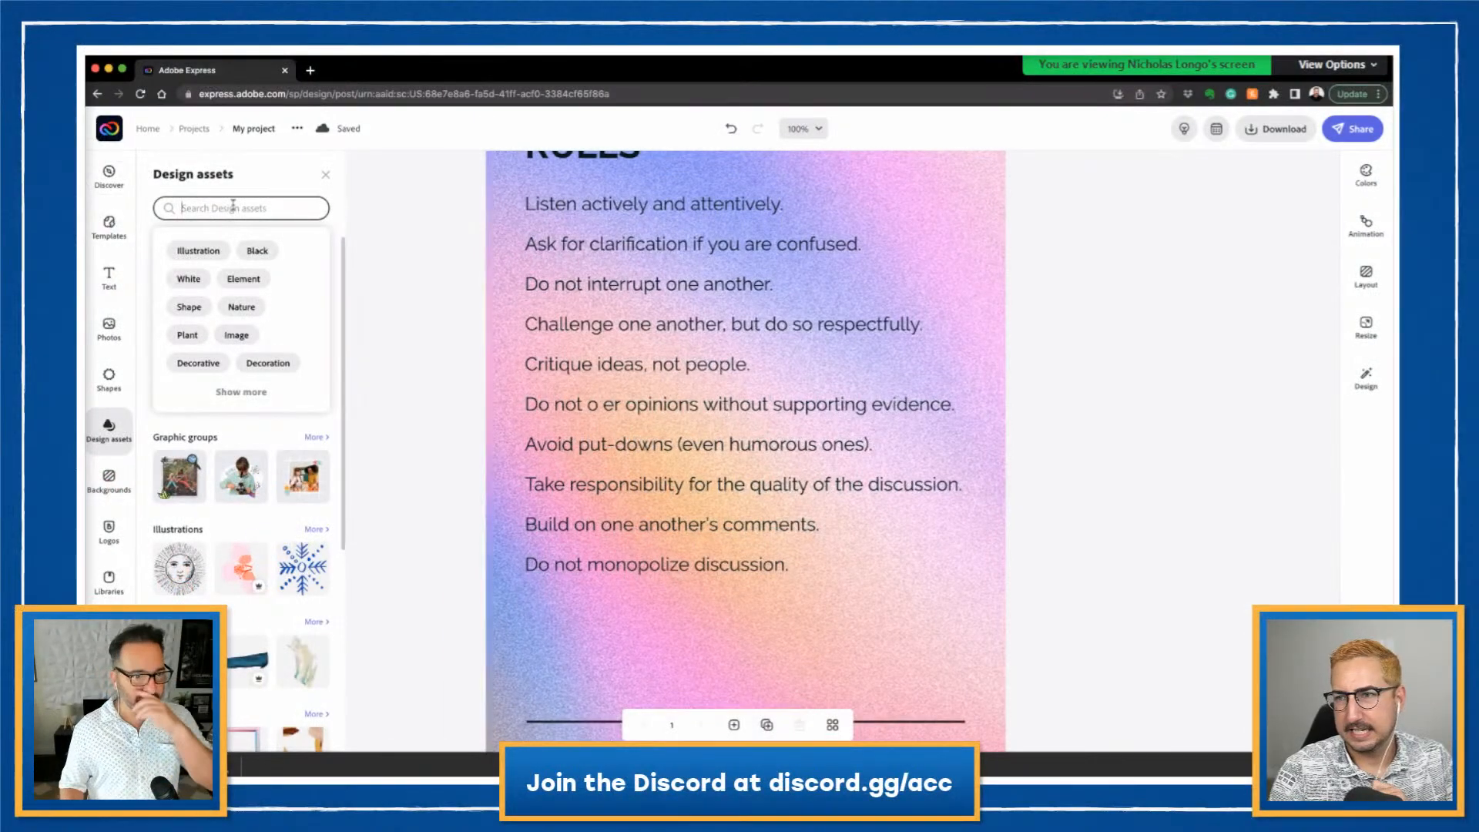
{"action": "type", "text": "laptop"}
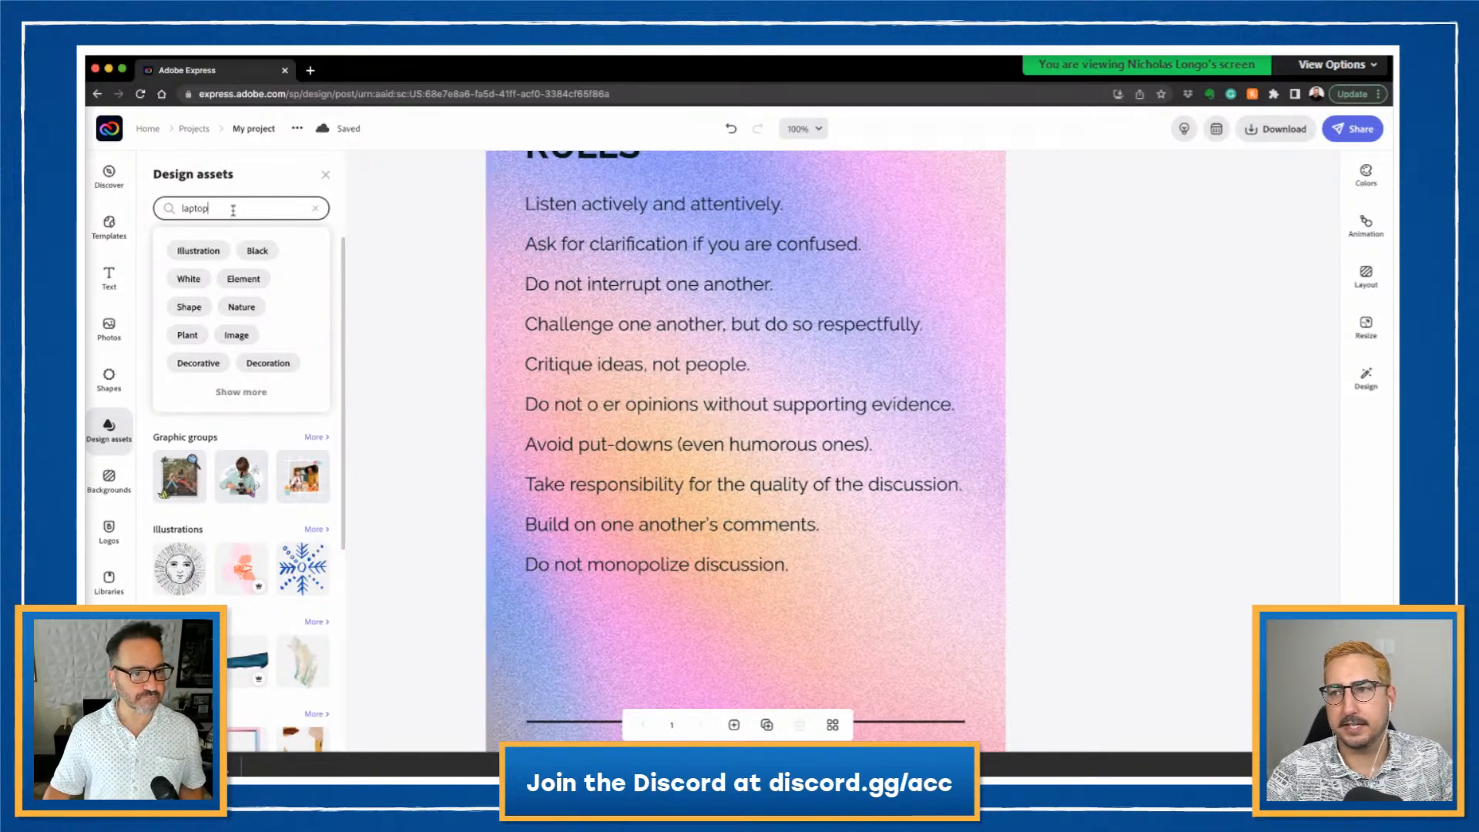
{"action": "key", "text": "Return"}
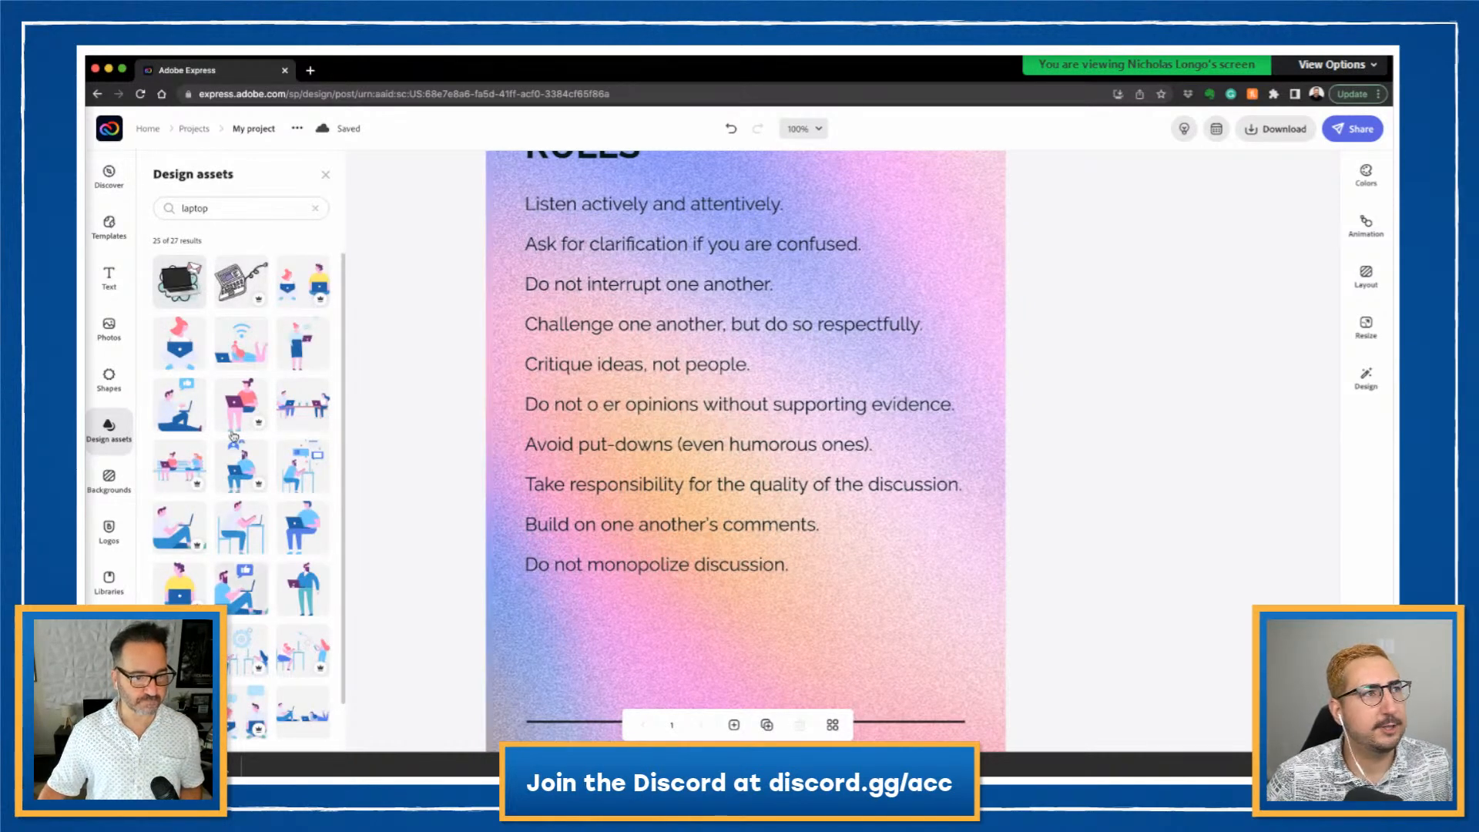
Step: Add the illustration of a yellow-shirted person sitting with a laptop and shrink it into the poster's lower right corner, clear of the rules
{"action": "scroll", "coordinate": [250, 577], "scroll_direction": "down", "scroll_amount": 1}
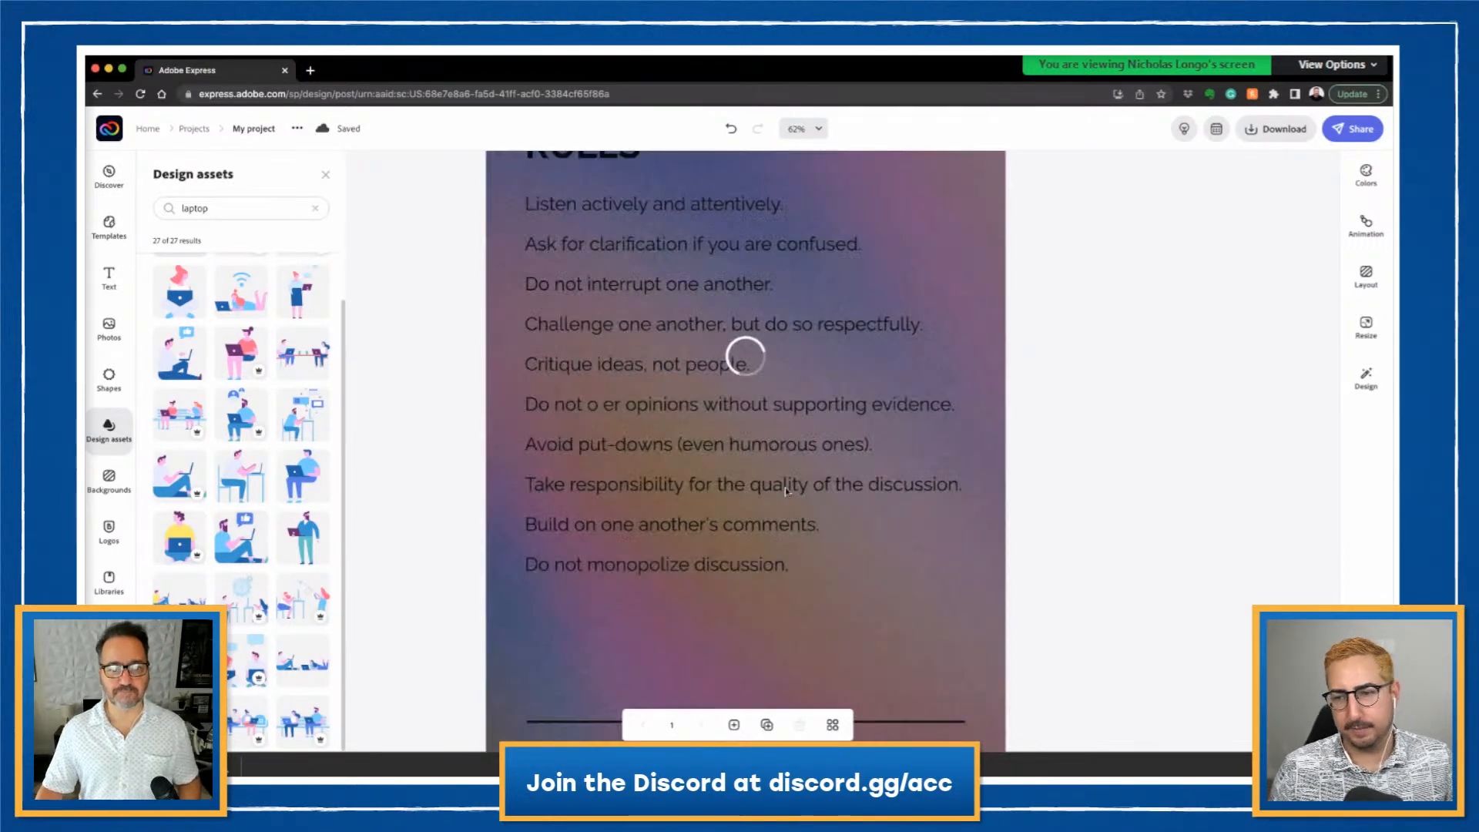
{"action": "left_click_drag", "start_coordinate": [831, 603], "coordinate": [824, 630]}
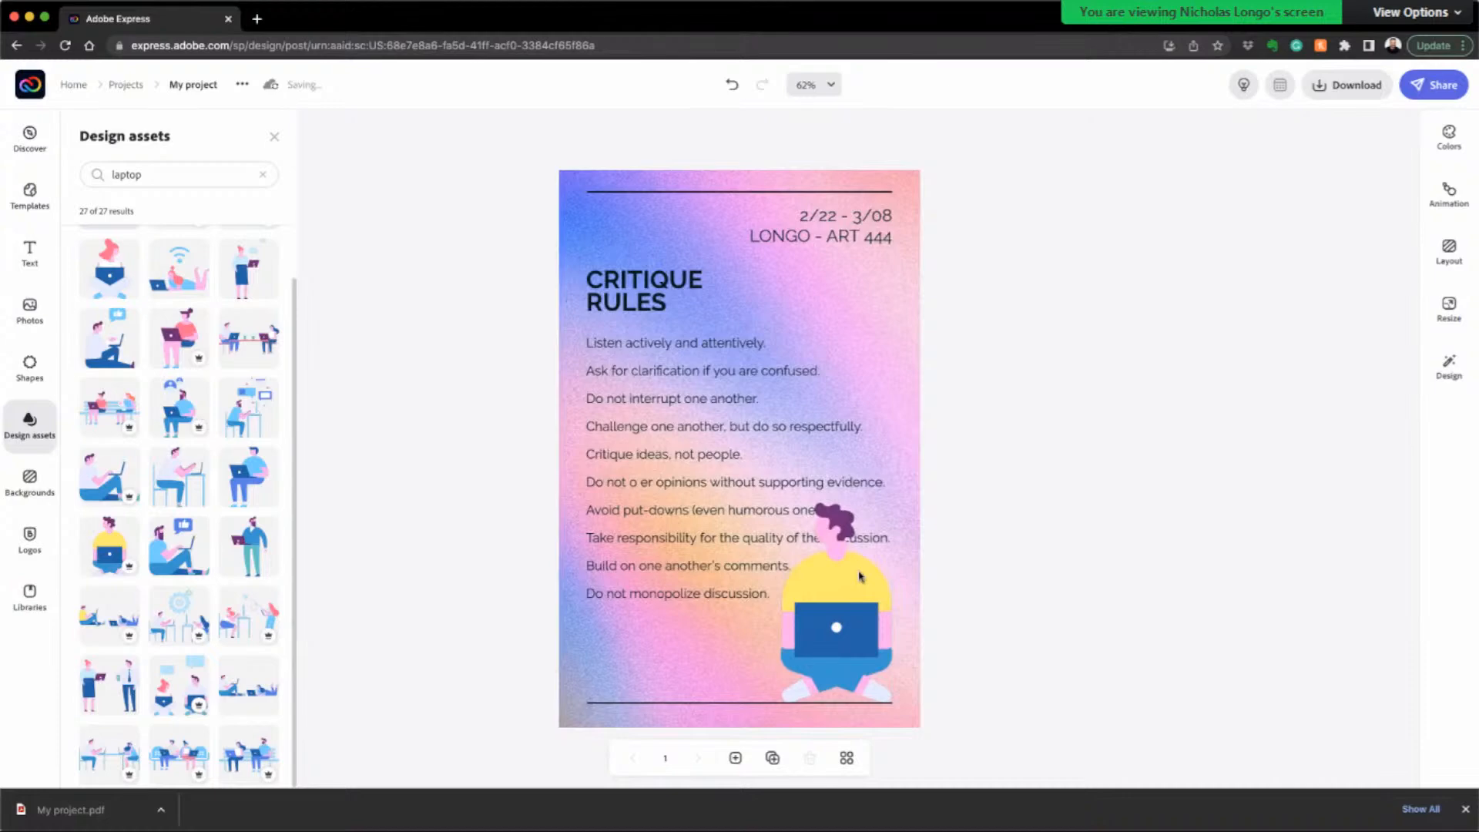
{"action": "left_click_drag", "start_coordinate": [859, 576], "coordinate": [828, 588]}
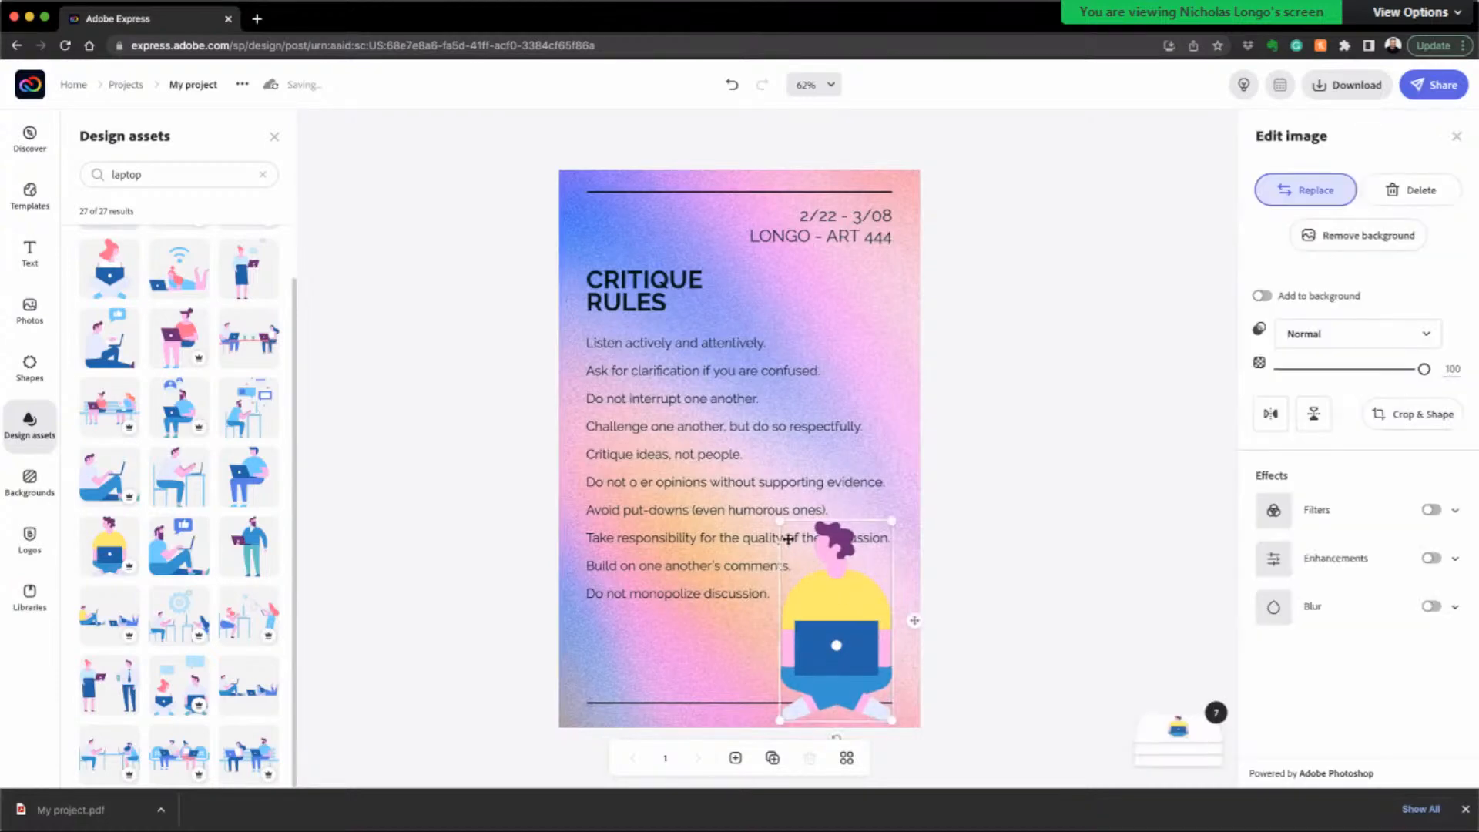
{"action": "left_click_drag", "start_coordinate": [780, 524], "coordinate": [791, 572]}
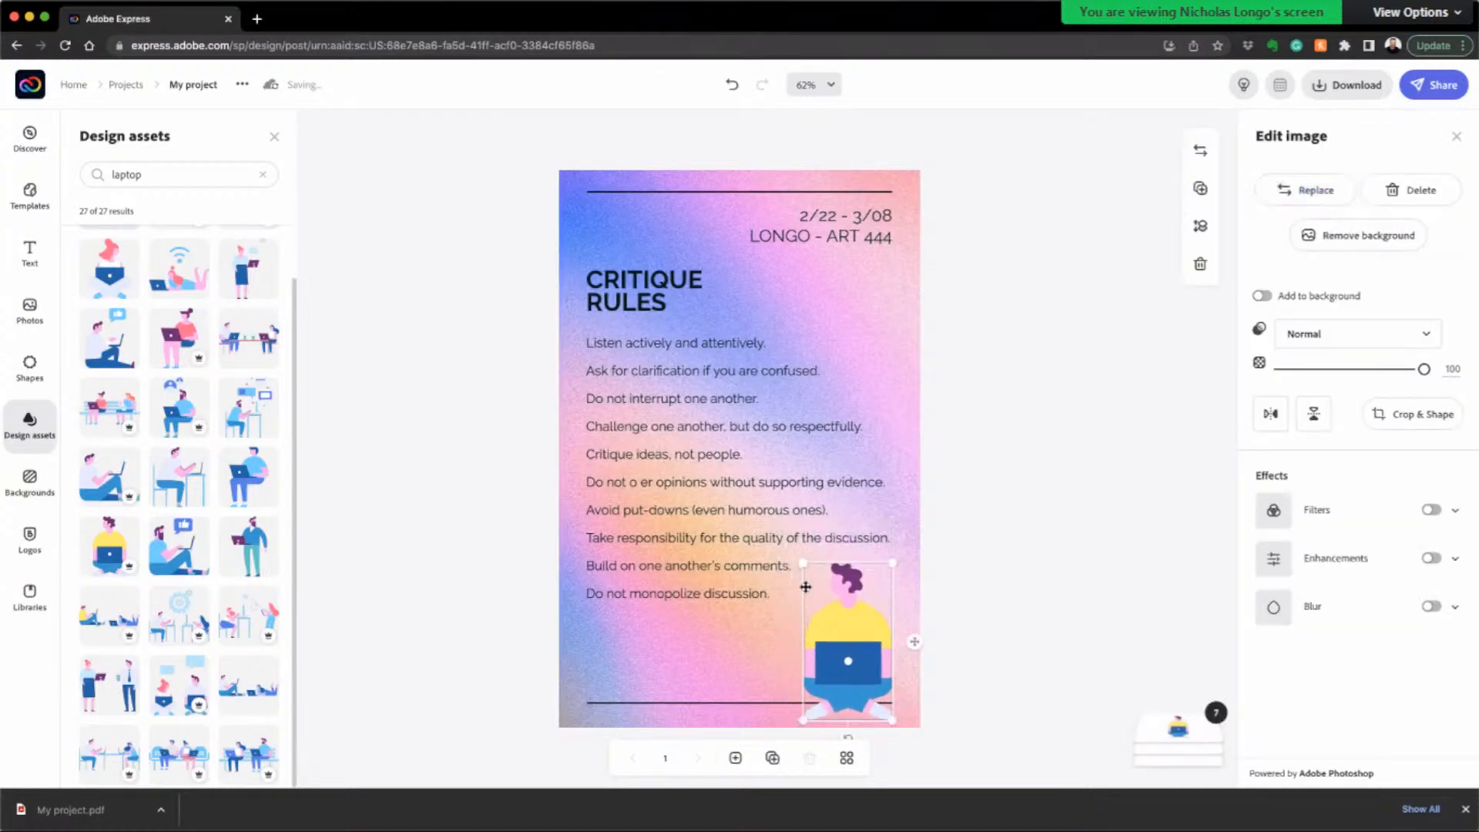
Step: Nudge the seated laptop illustration slightly upward on the poster and set its blend mode to Multiply
{"action": "left_click_drag", "start_coordinate": [850, 625], "coordinate": [850, 623]}
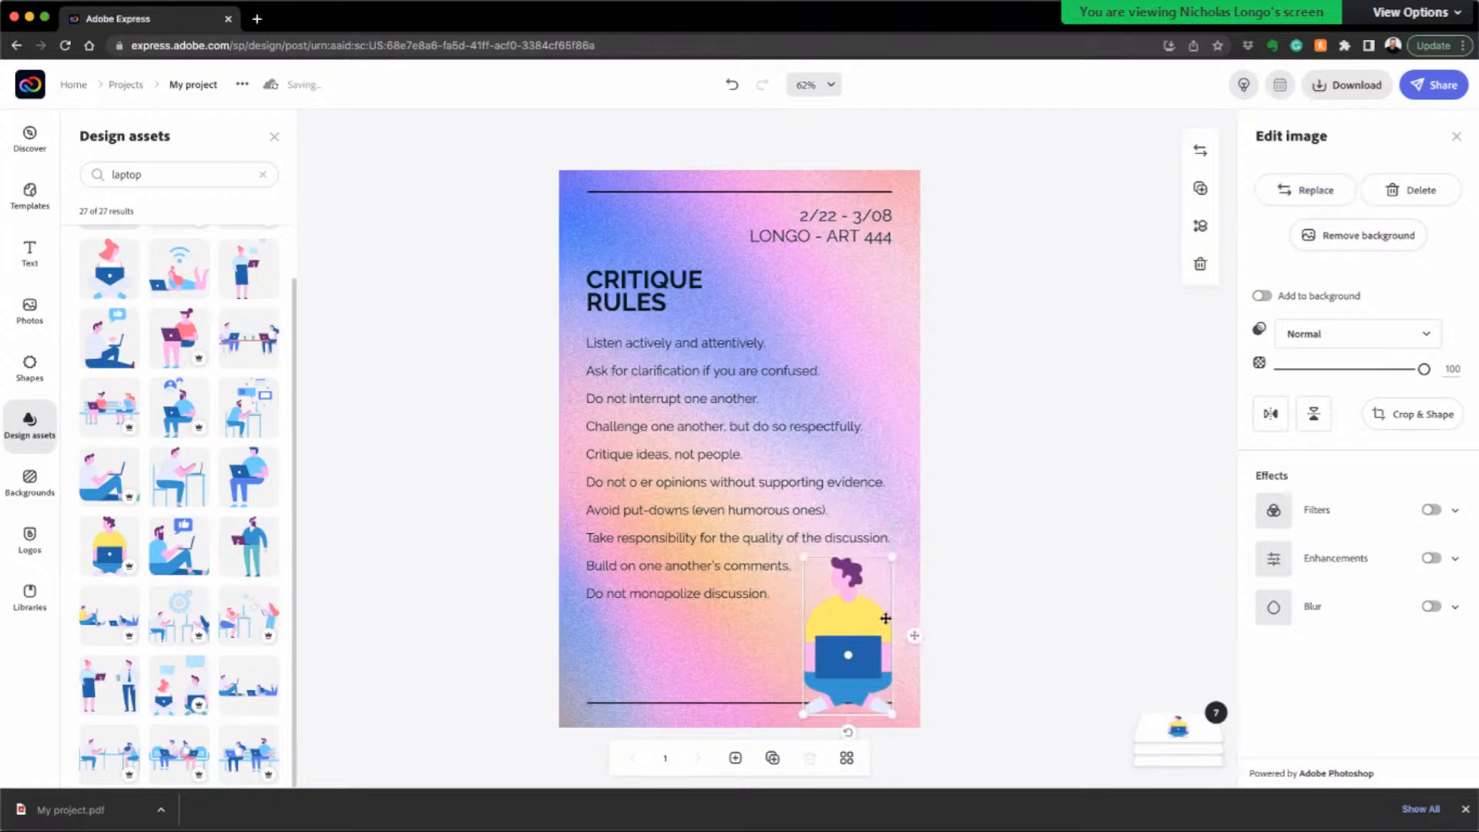
{"action": "left_click", "coordinate": [1105, 604]}
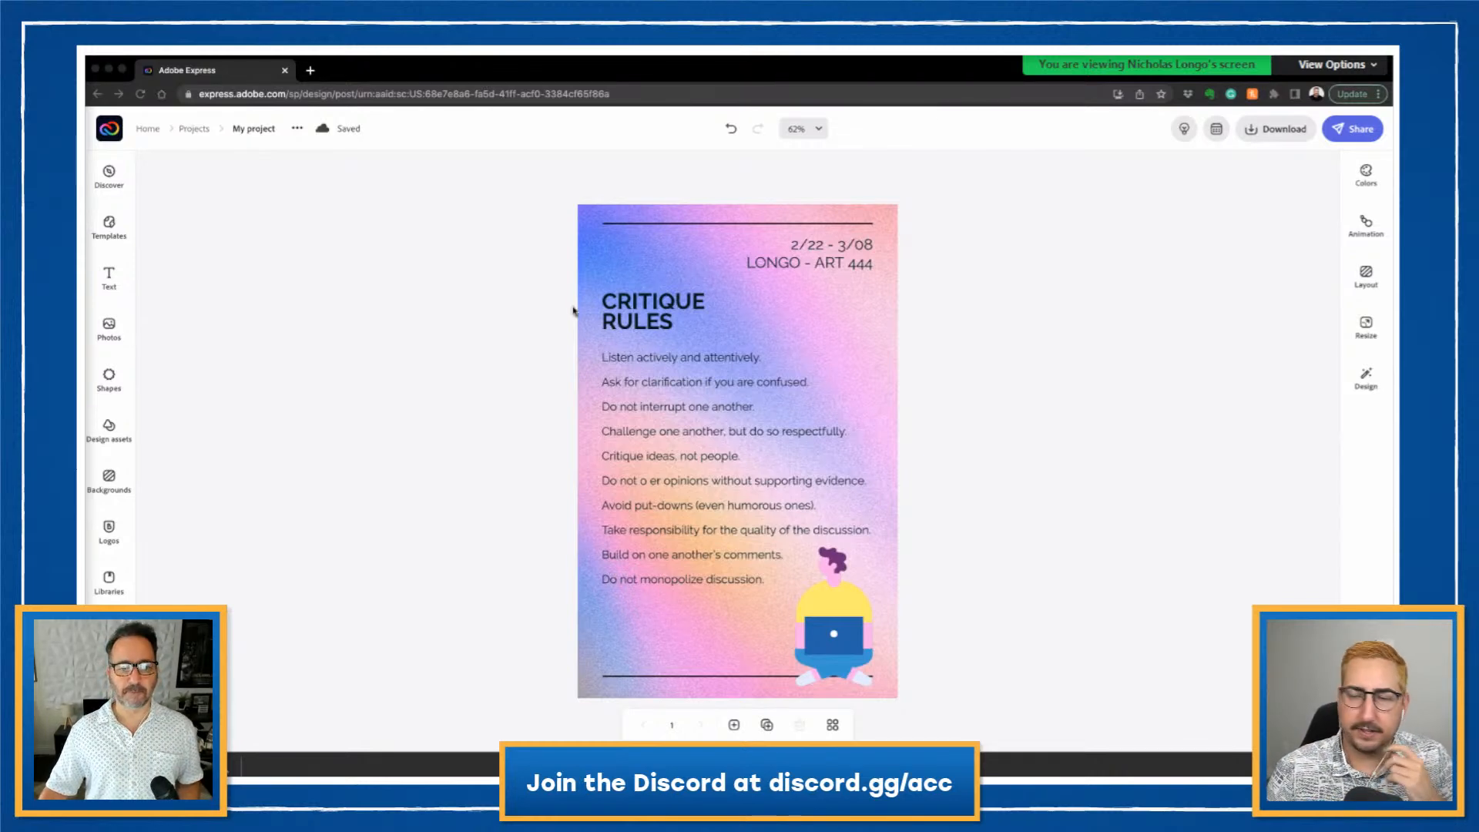
{"action": "left_click", "coordinate": [817, 636]}
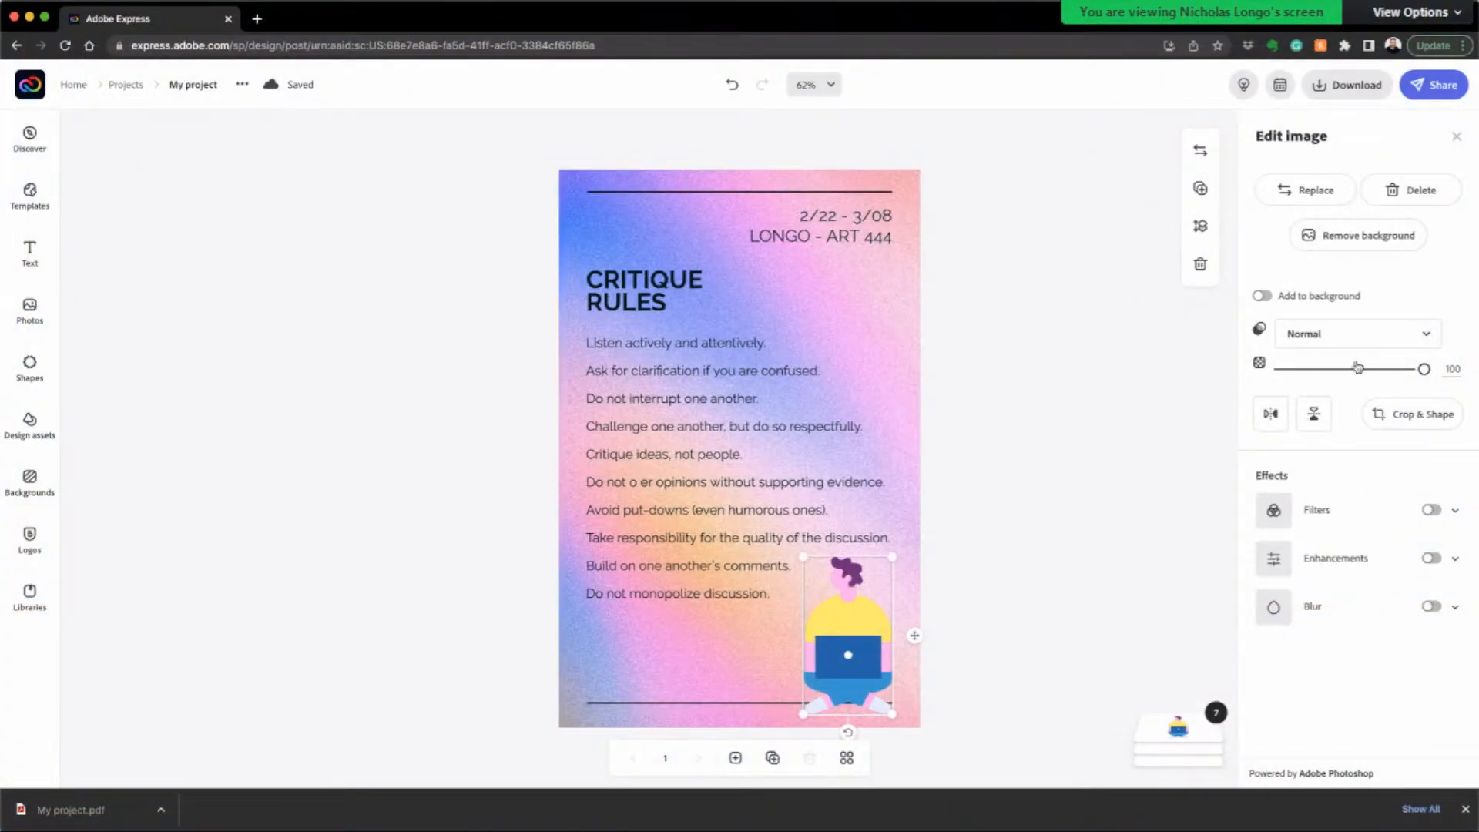
{"action": "left_click", "coordinate": [1389, 344]}
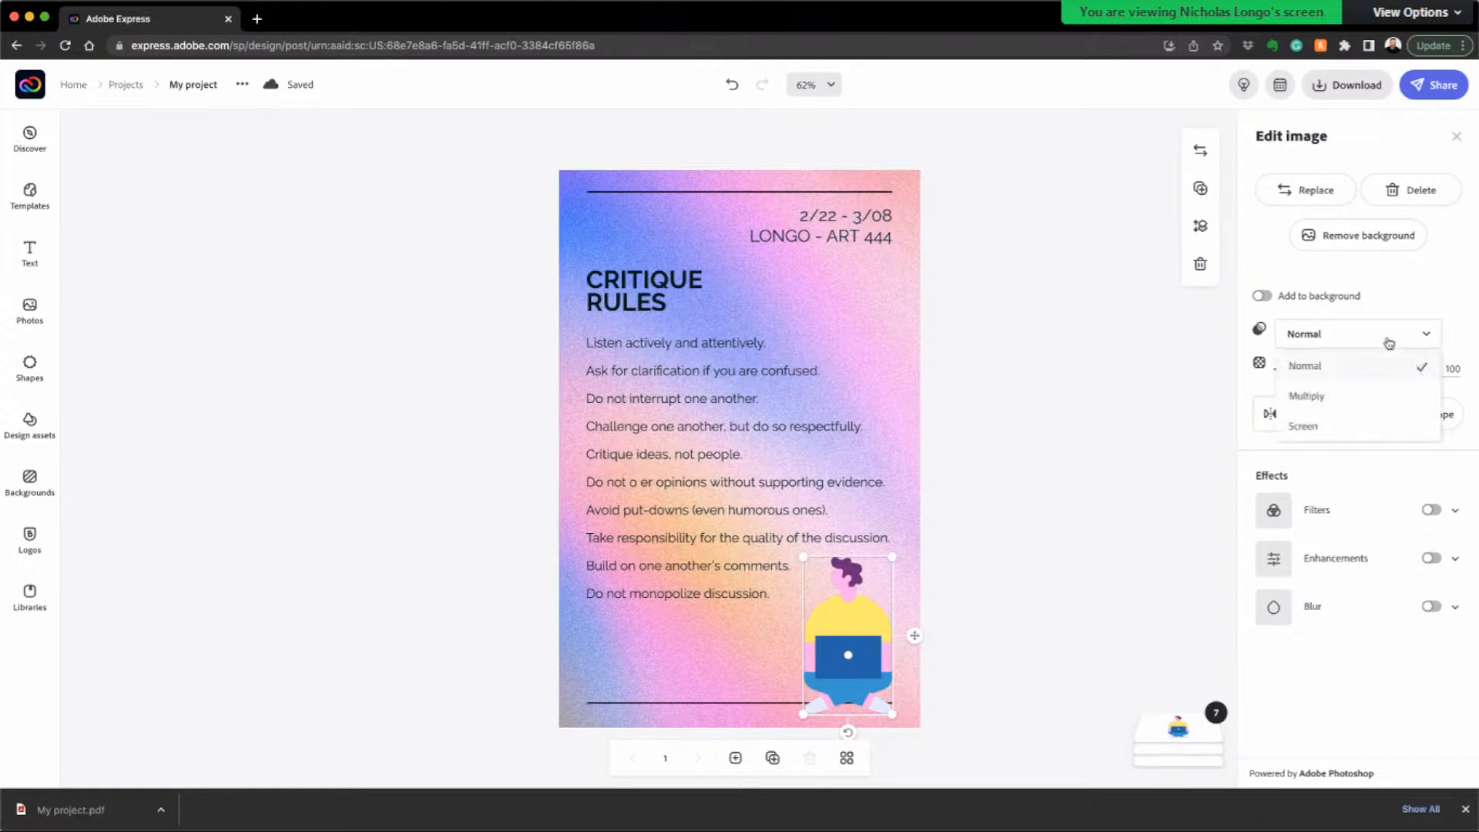
{"action": "left_click", "coordinate": [1375, 397]}
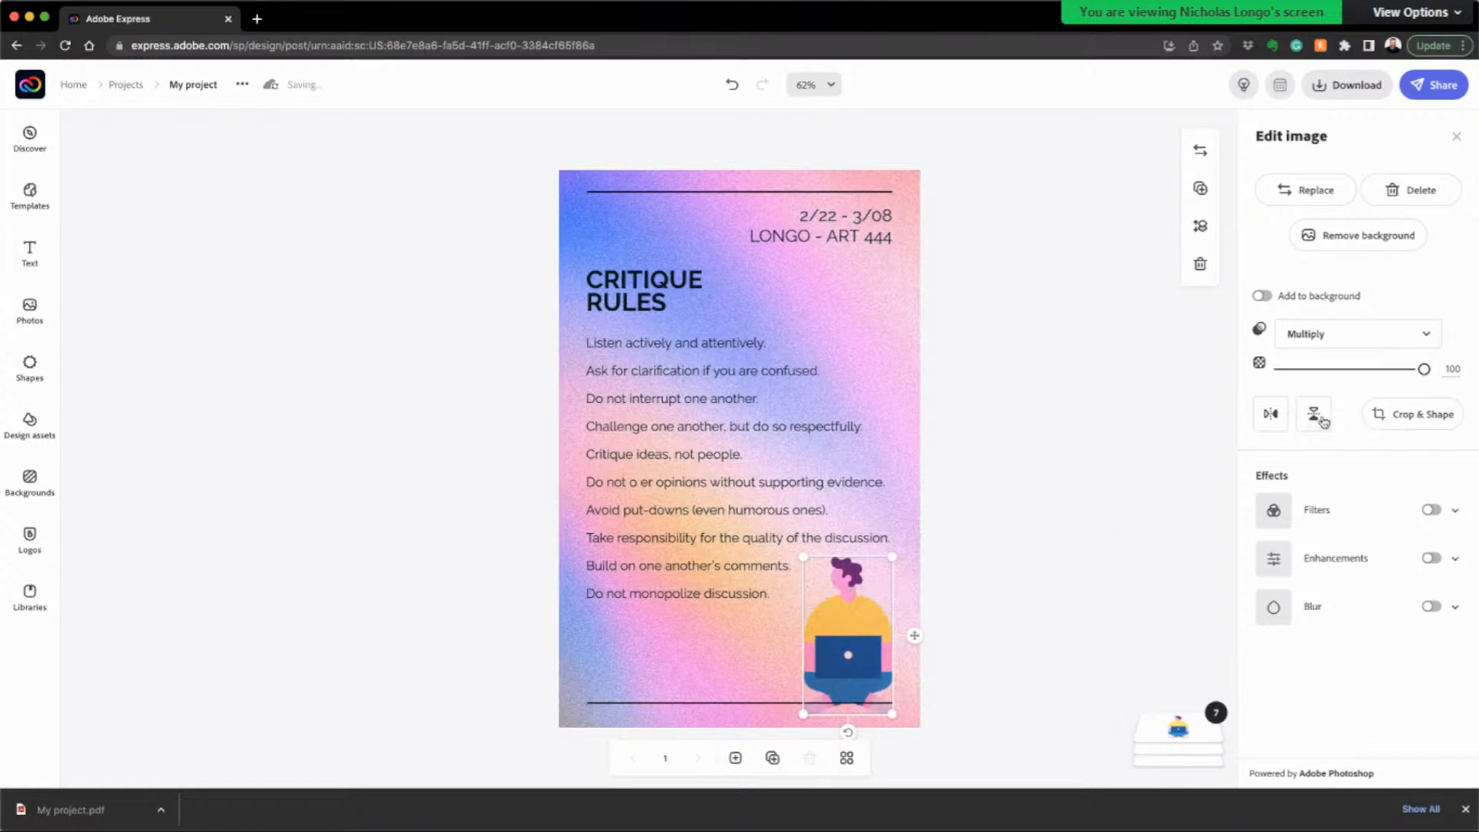
Step: Reduce the laptop illustration's opacity to below half and enlarge it up and across so it overlaps the rules list
{"action": "left_click_drag", "start_coordinate": [1424, 369], "coordinate": [1420, 370]}
{"action": "left_click_drag", "start_coordinate": [1376, 371], "coordinate": [1348, 369]}
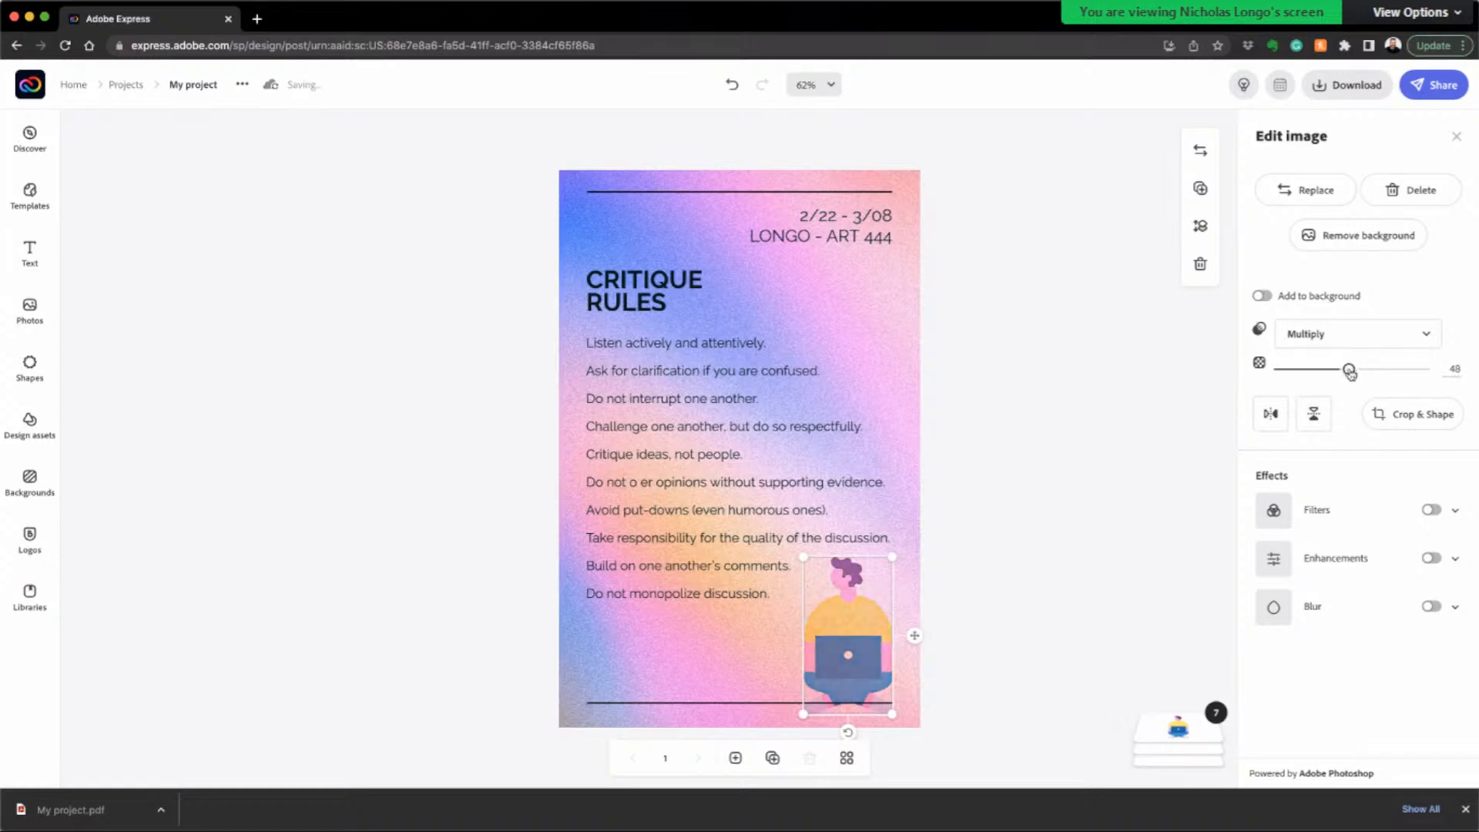
{"action": "left_click_drag", "start_coordinate": [803, 556], "coordinate": [696, 370]}
{"action": "left_click", "coordinate": [1008, 495]}
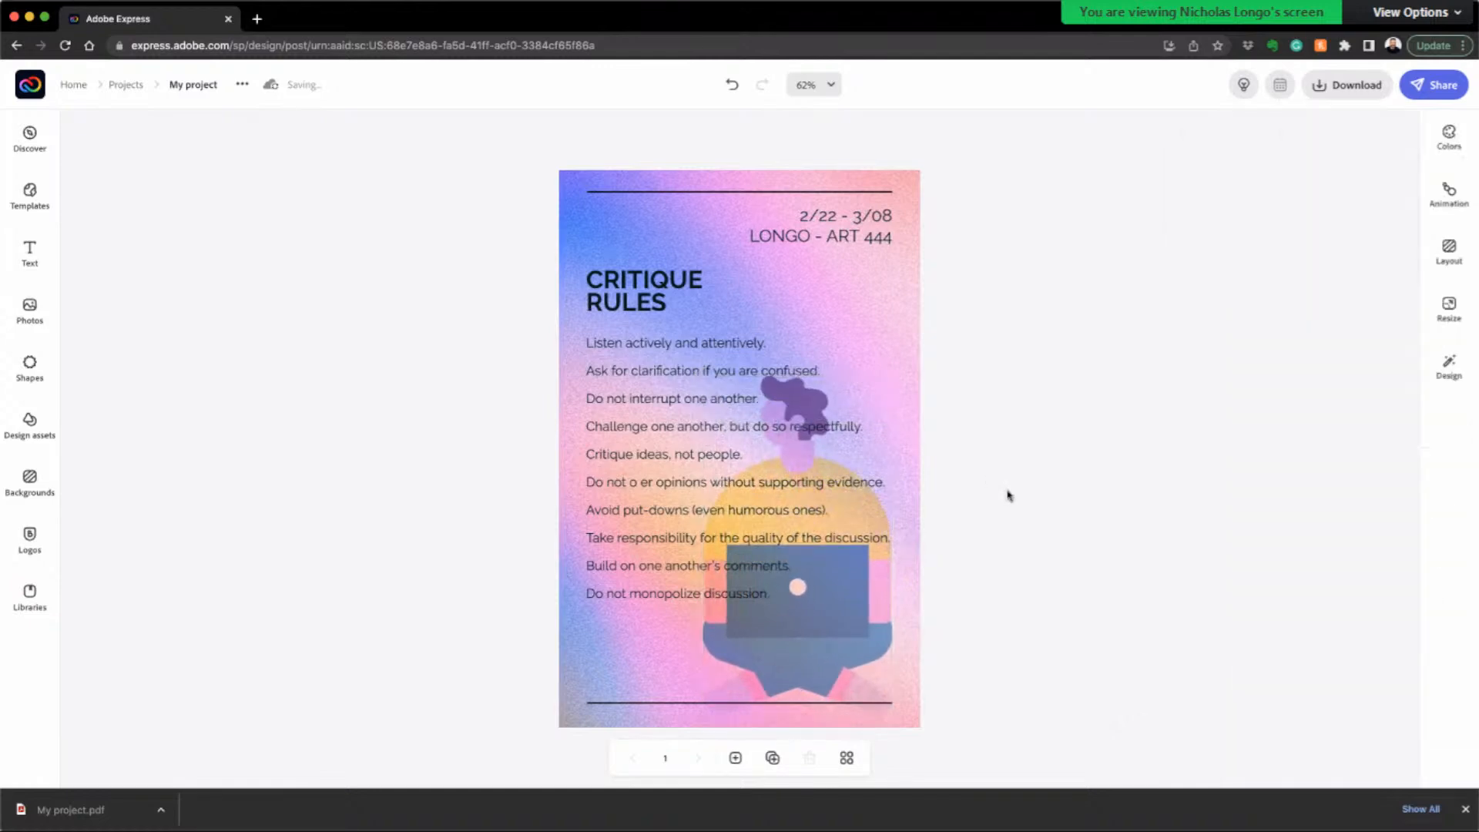
{"action": "left_click", "coordinate": [869, 631]}
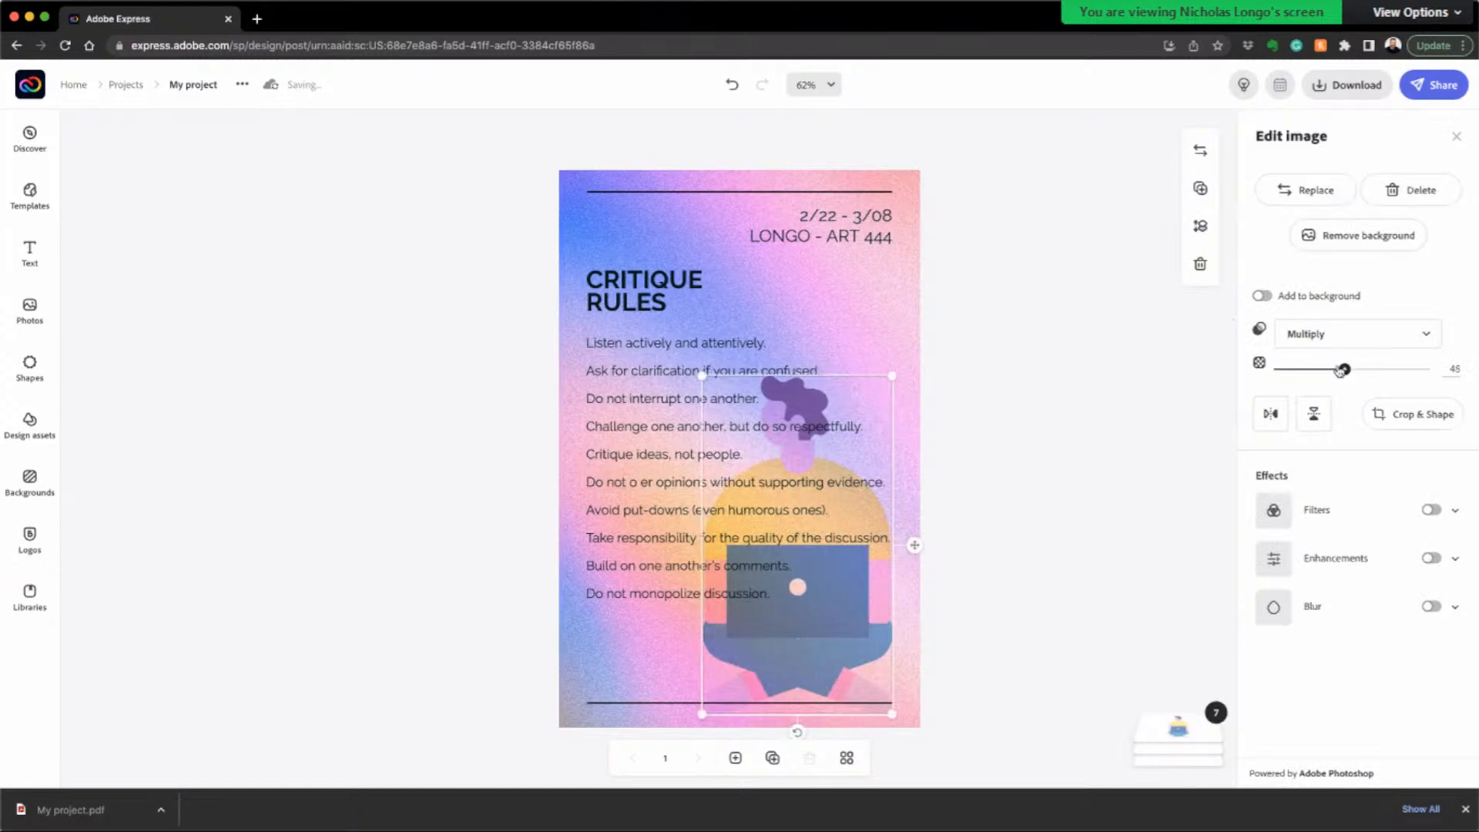
{"action": "left_click_drag", "start_coordinate": [1349, 369], "coordinate": [1336, 371]}
{"action": "left_click", "coordinate": [1139, 413]}
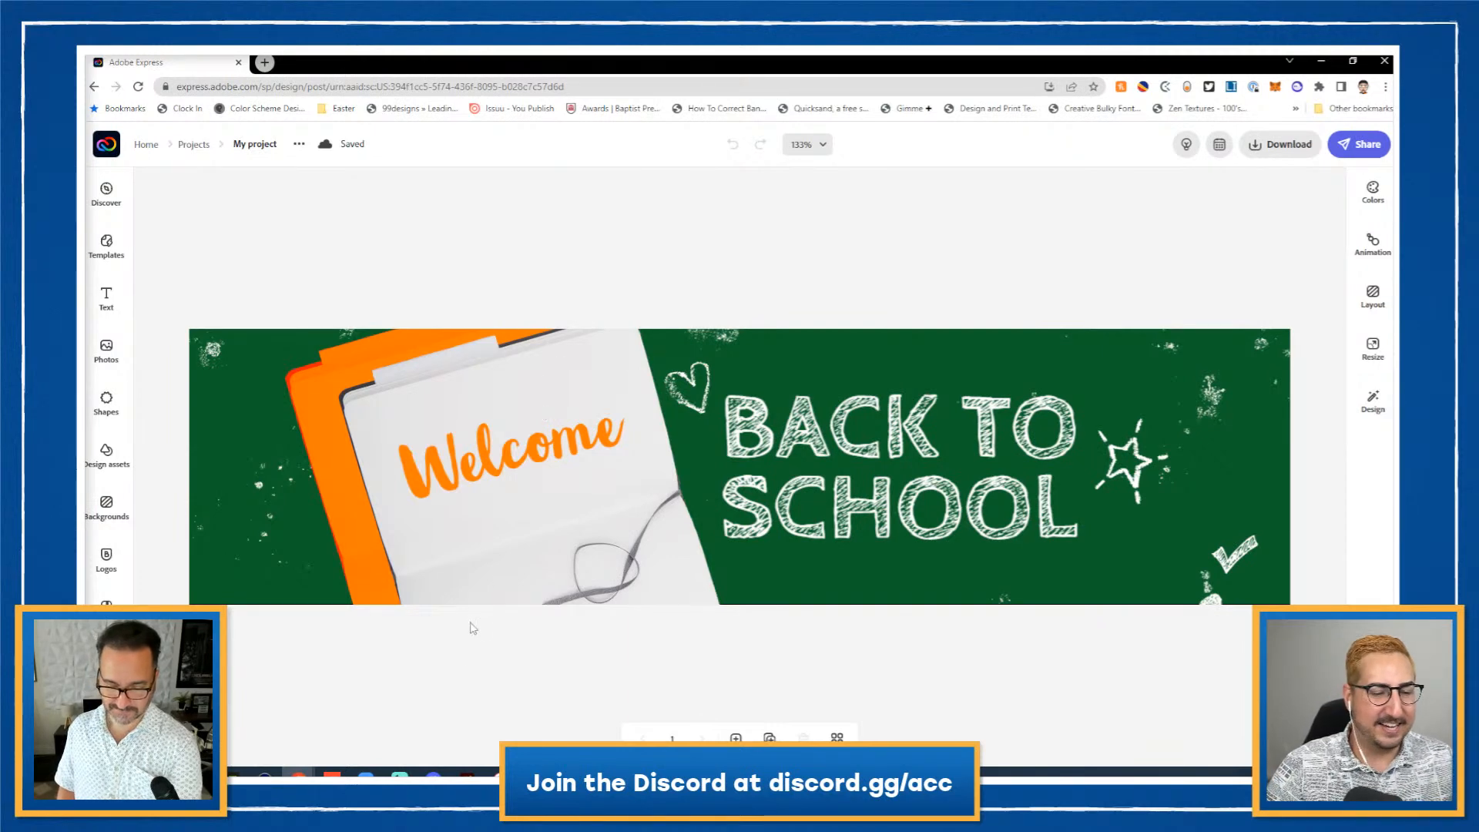
Step: Switch to Illustrator and copy the whole adobe.ly short link text above the QR code
{"action": "left_click", "coordinate": [467, 773]}
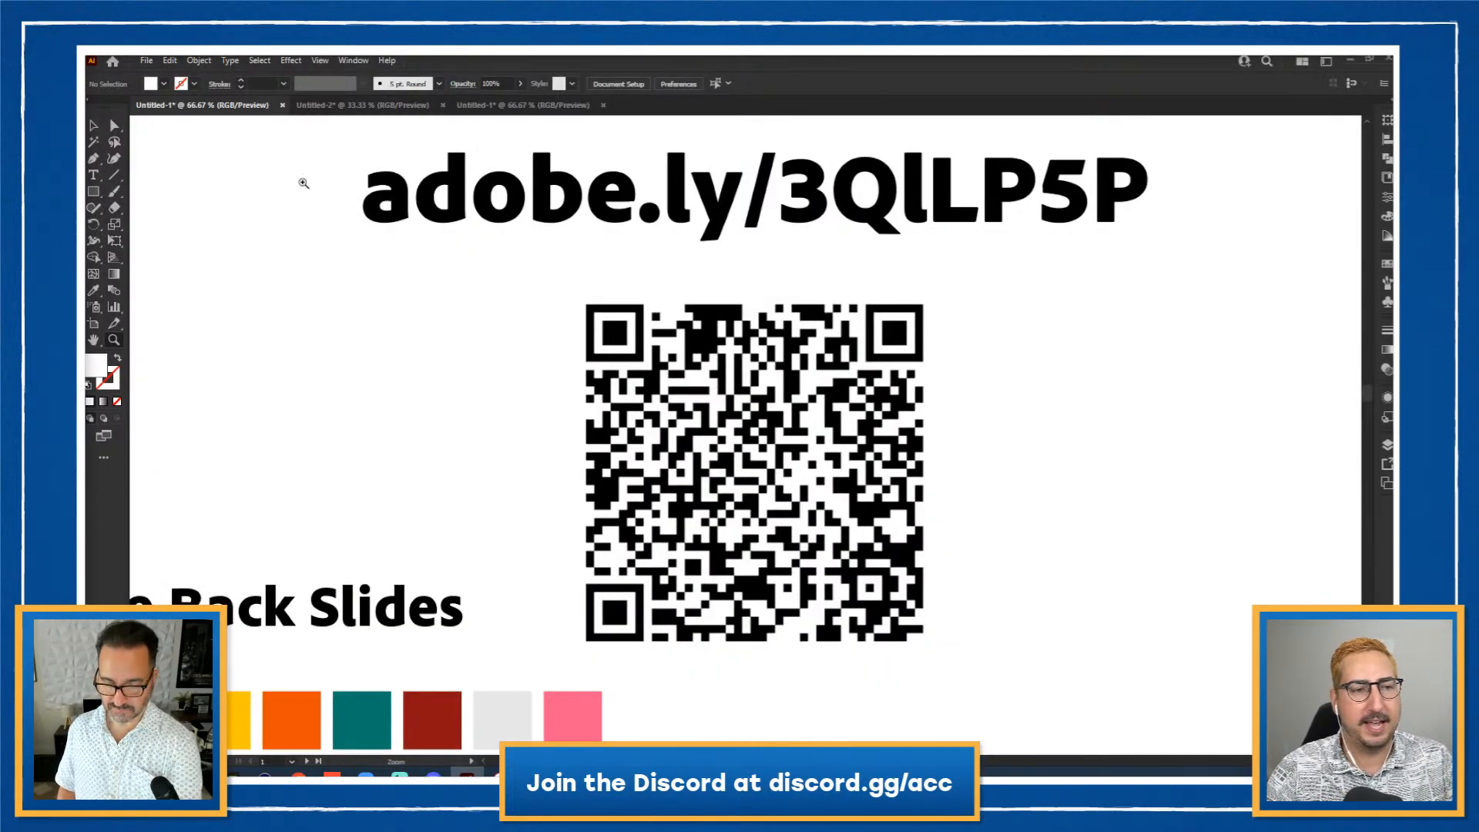
{"action": "key", "text": "v"}
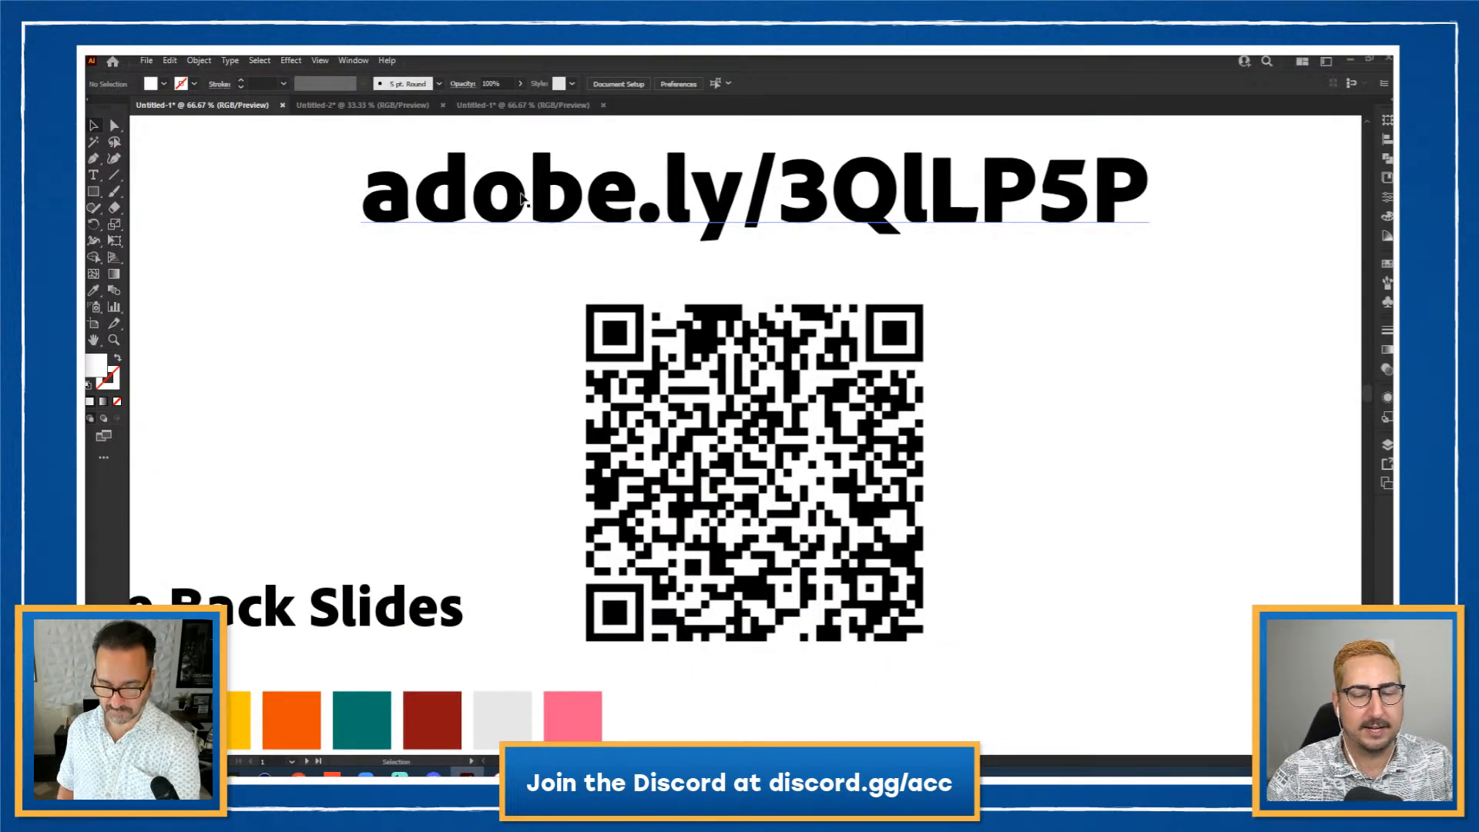
{"action": "double_click", "coordinate": [504, 196]}
{"action": "key", "text": "ctrl+a"}
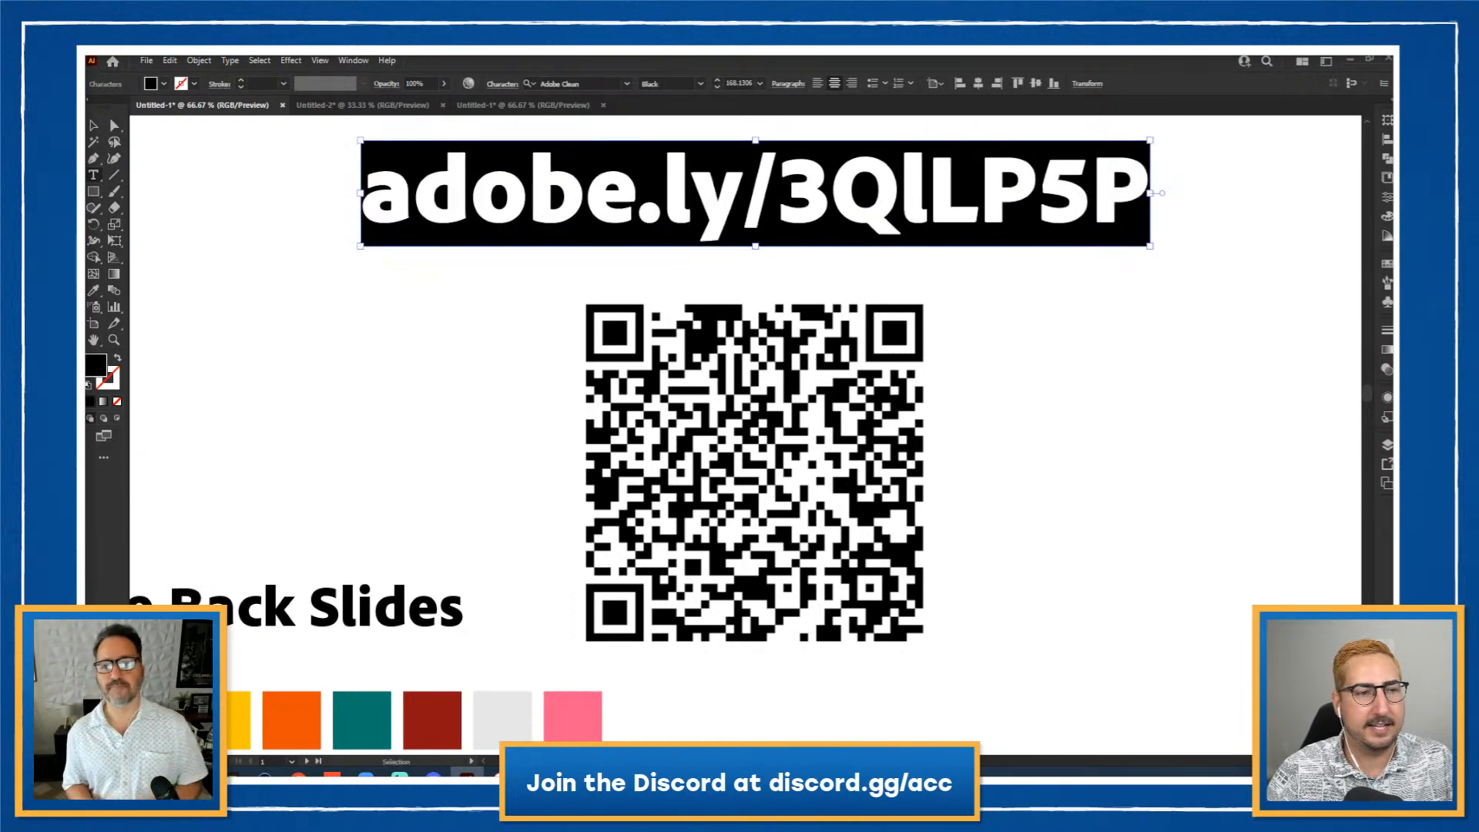
{"action": "left_click", "coordinate": [96, 127]}
{"action": "left_click", "coordinate": [339, 293]}
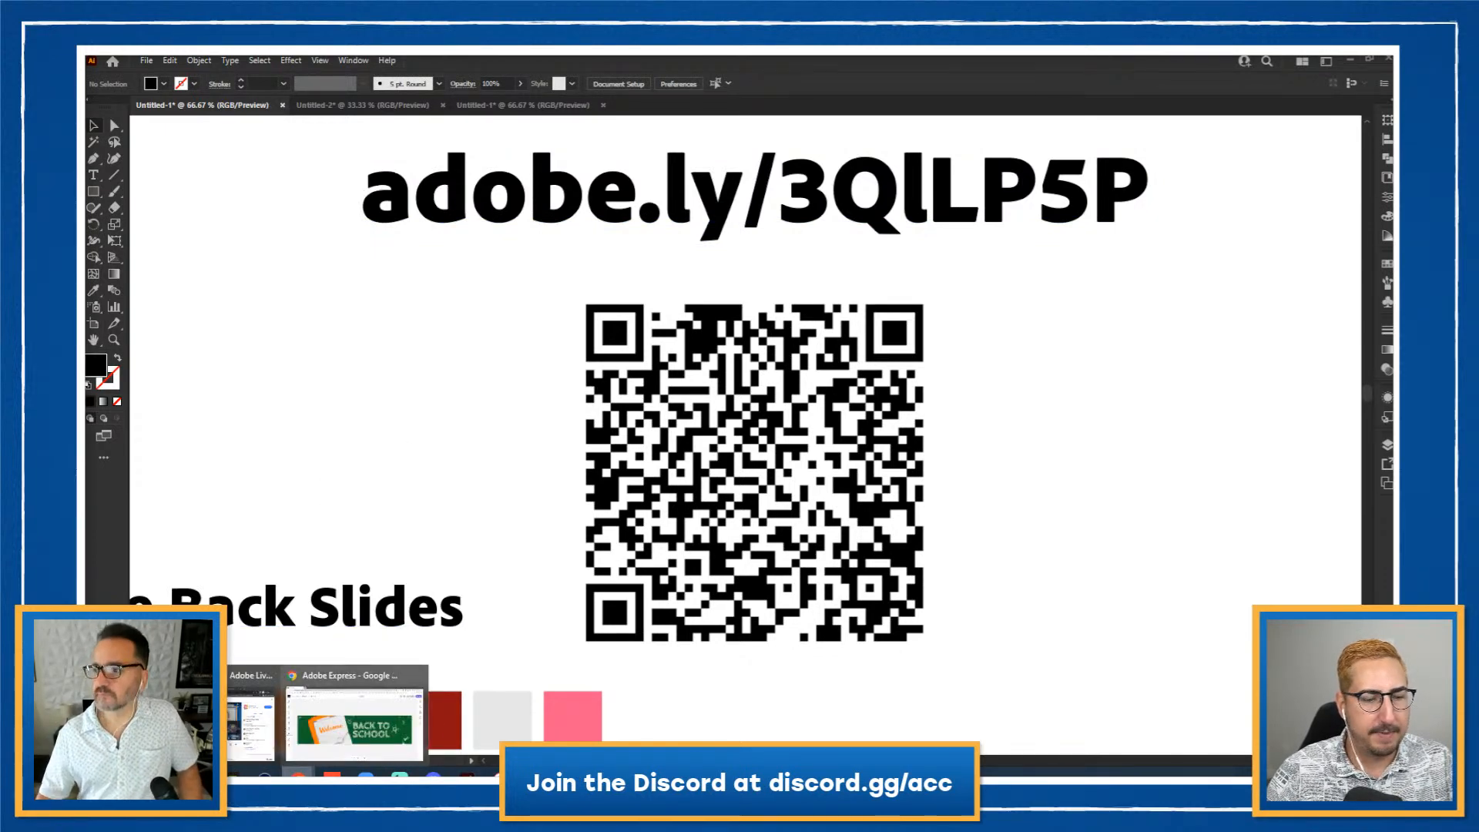
Step: Switch to the Chrome window with the Adobe Express banner and open adobe.ly/3QlLP5P in a new tab
{"action": "left_click", "coordinate": [354, 712]}
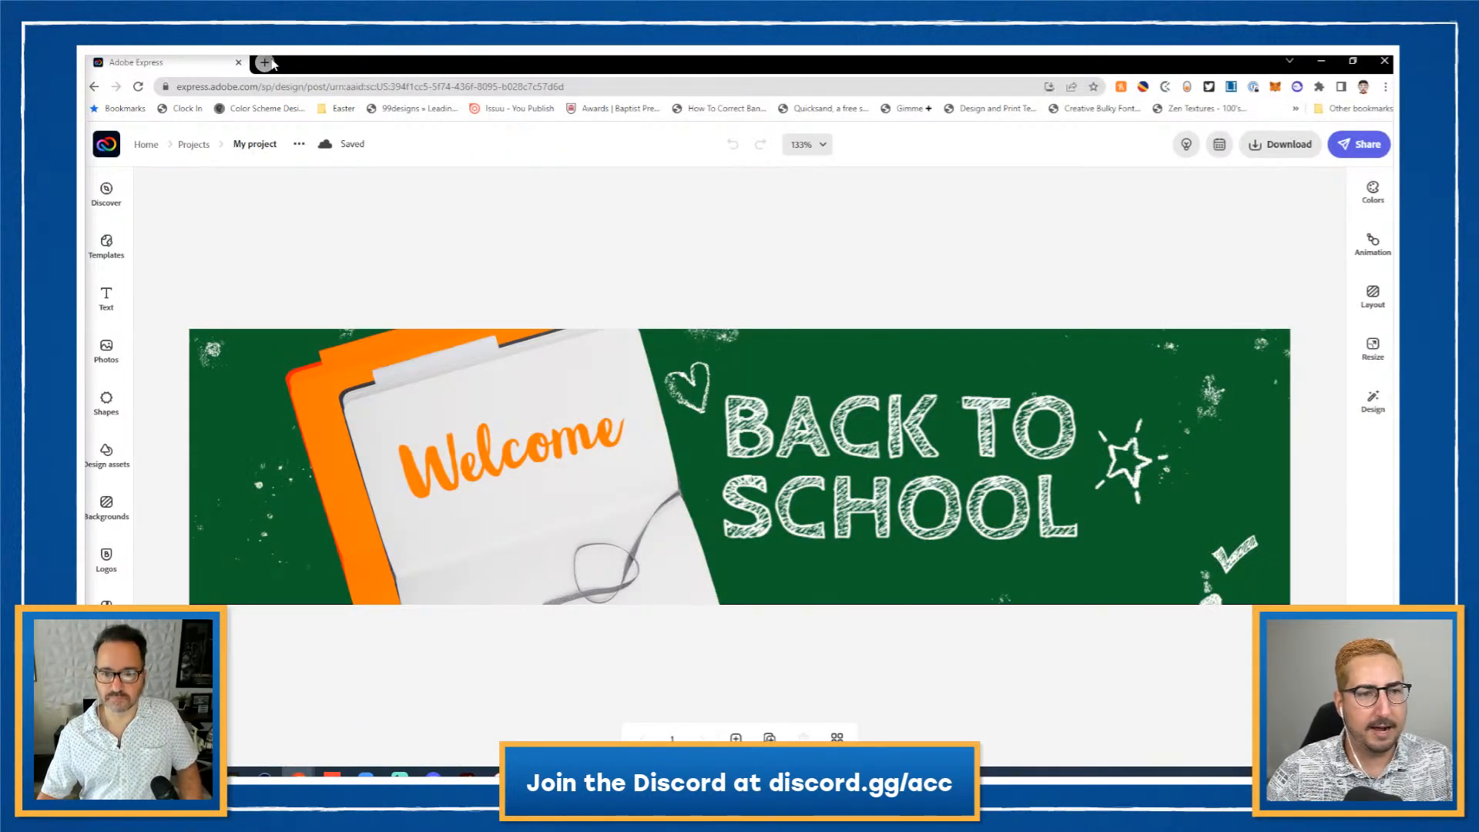
{"action": "left_click", "coordinate": [265, 63]}
{"action": "type", "text": "adobe.ly/3QILP5P"}
{"action": "key", "text": "Return"}
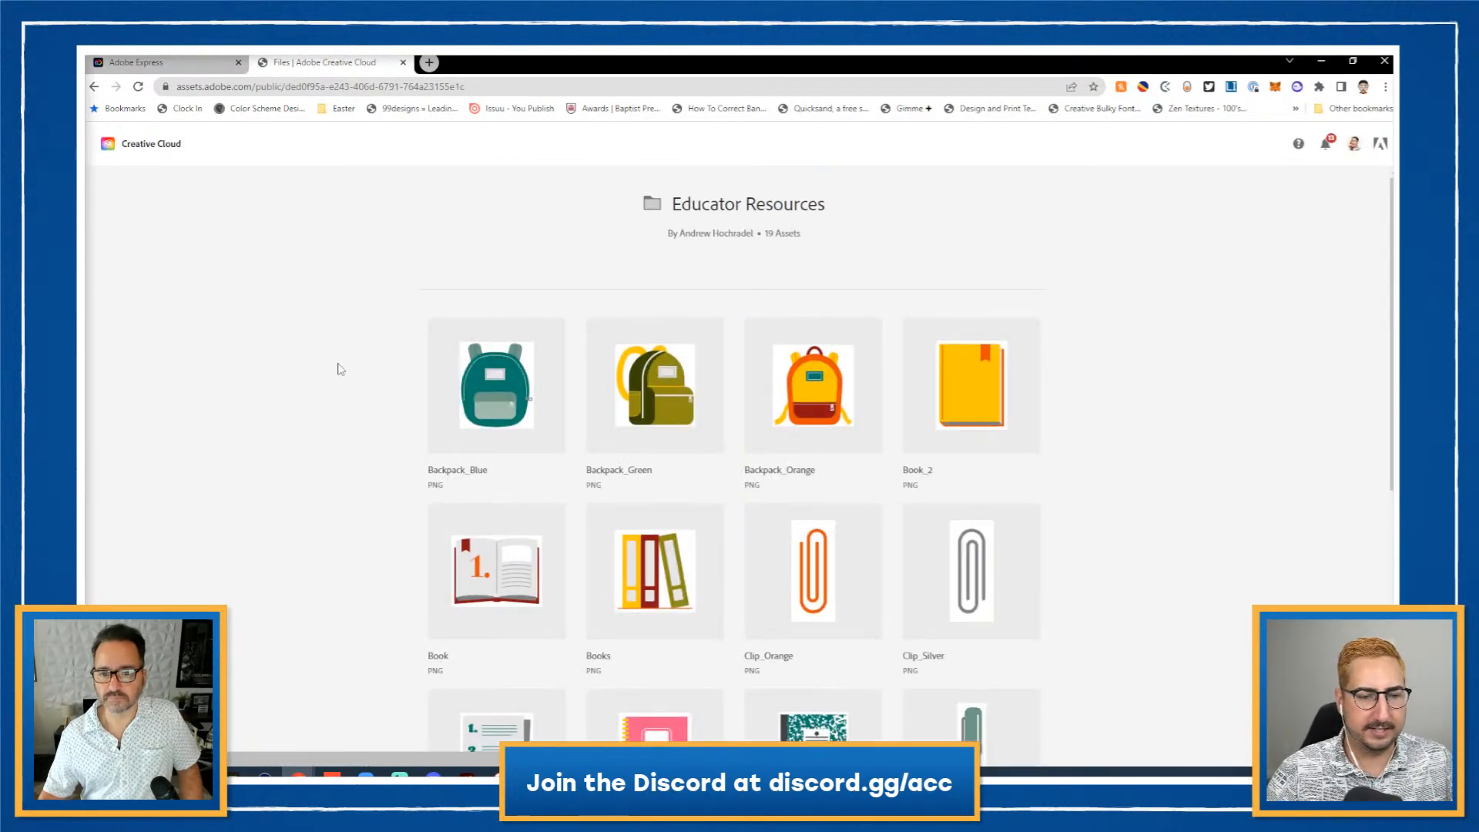
Step: Look through the shared Educator Resources assets and download the Backpack_Orange PNG
{"action": "scroll", "coordinate": [339, 368], "scroll_direction": "down", "scroll_amount": 5}
{"action": "scroll", "coordinate": [338, 368], "scroll_direction": "down", "scroll_amount": 1}
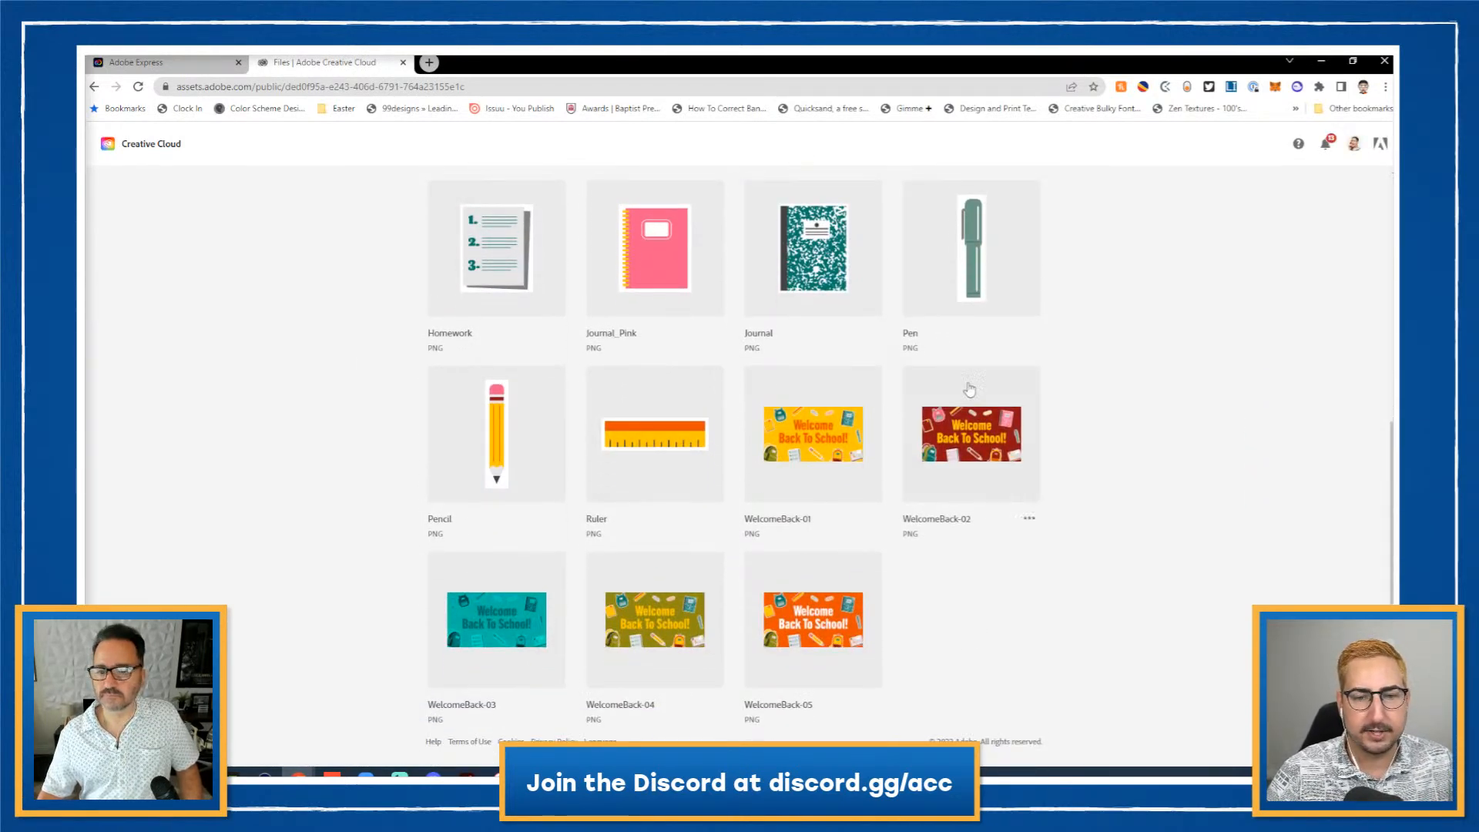
{"action": "scroll", "coordinate": [778, 466], "scroll_direction": "up", "scroll_amount": 6}
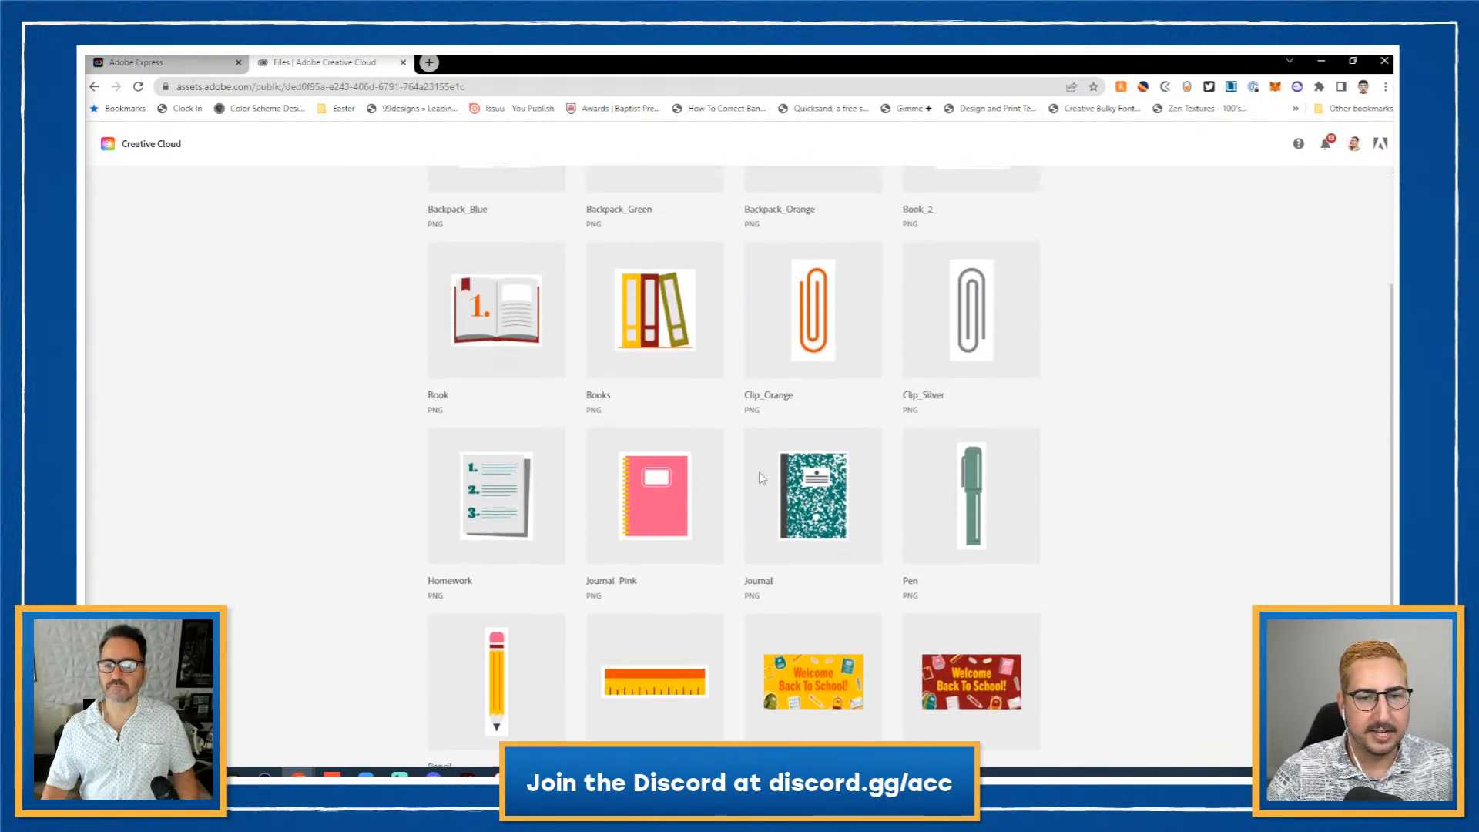
{"action": "mouse_move", "coordinate": [806, 402]}
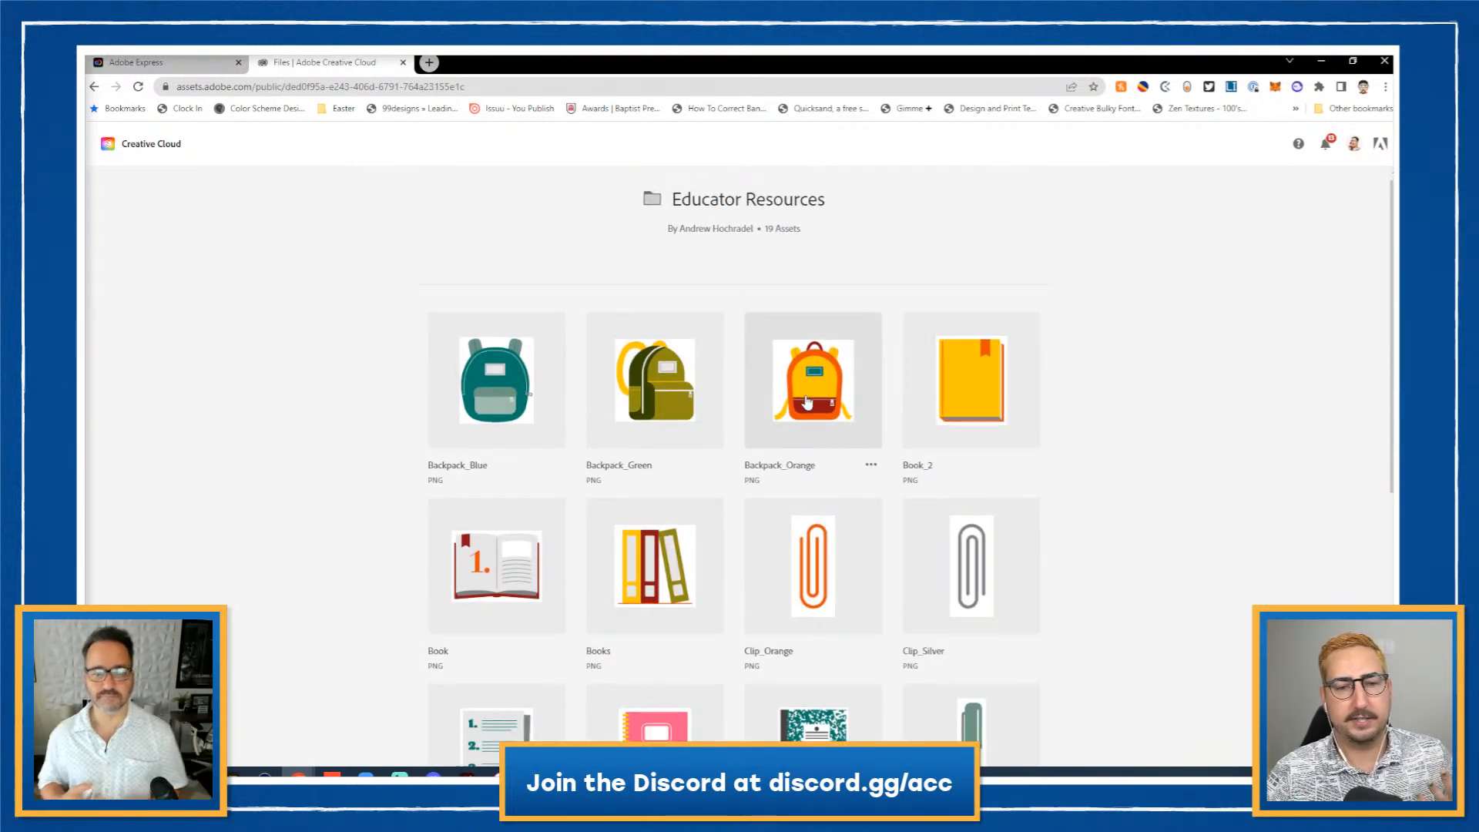
{"action": "left_click", "coordinate": [872, 464]}
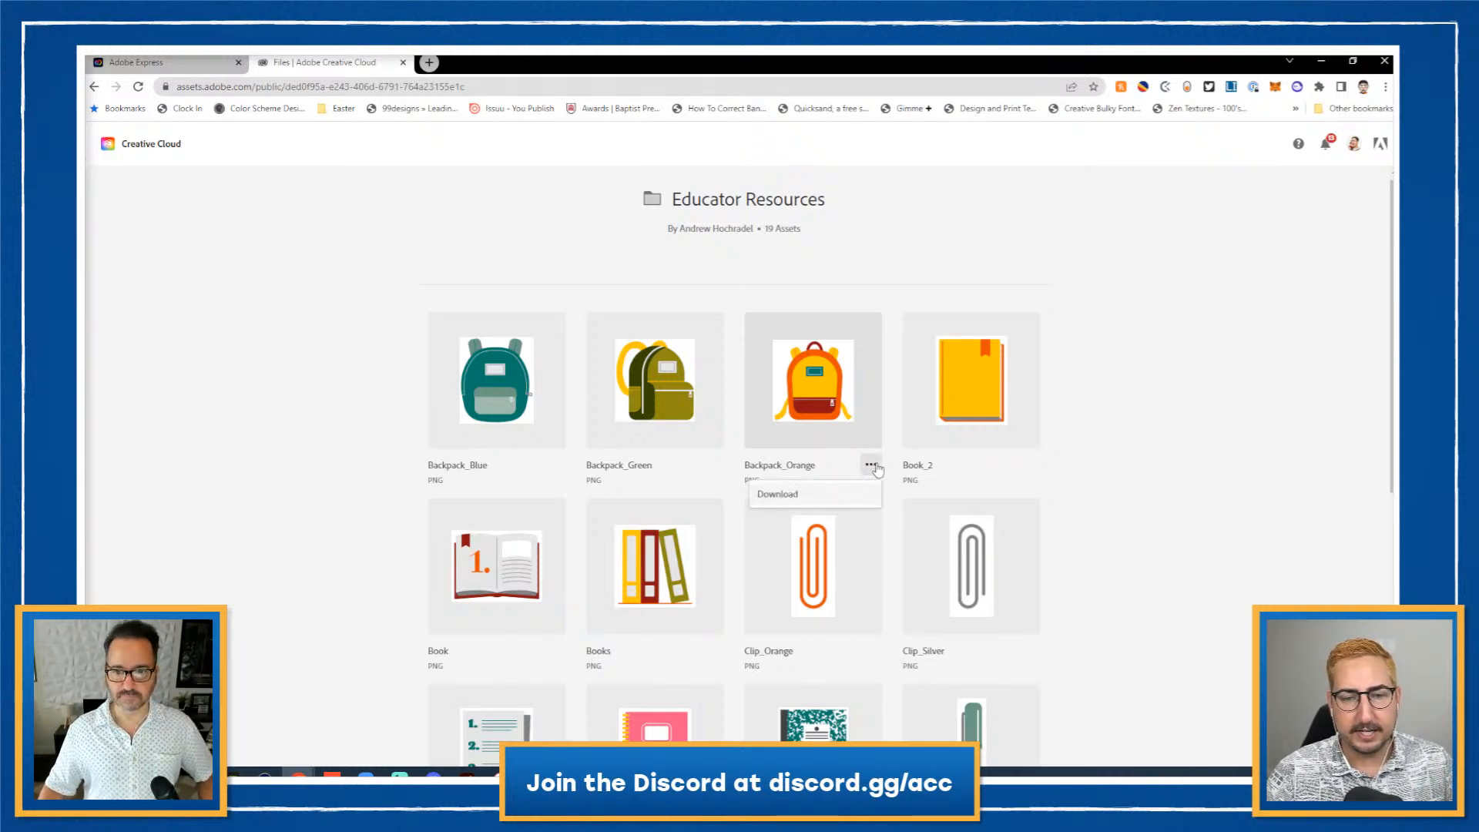
{"action": "left_click", "coordinate": [845, 494]}
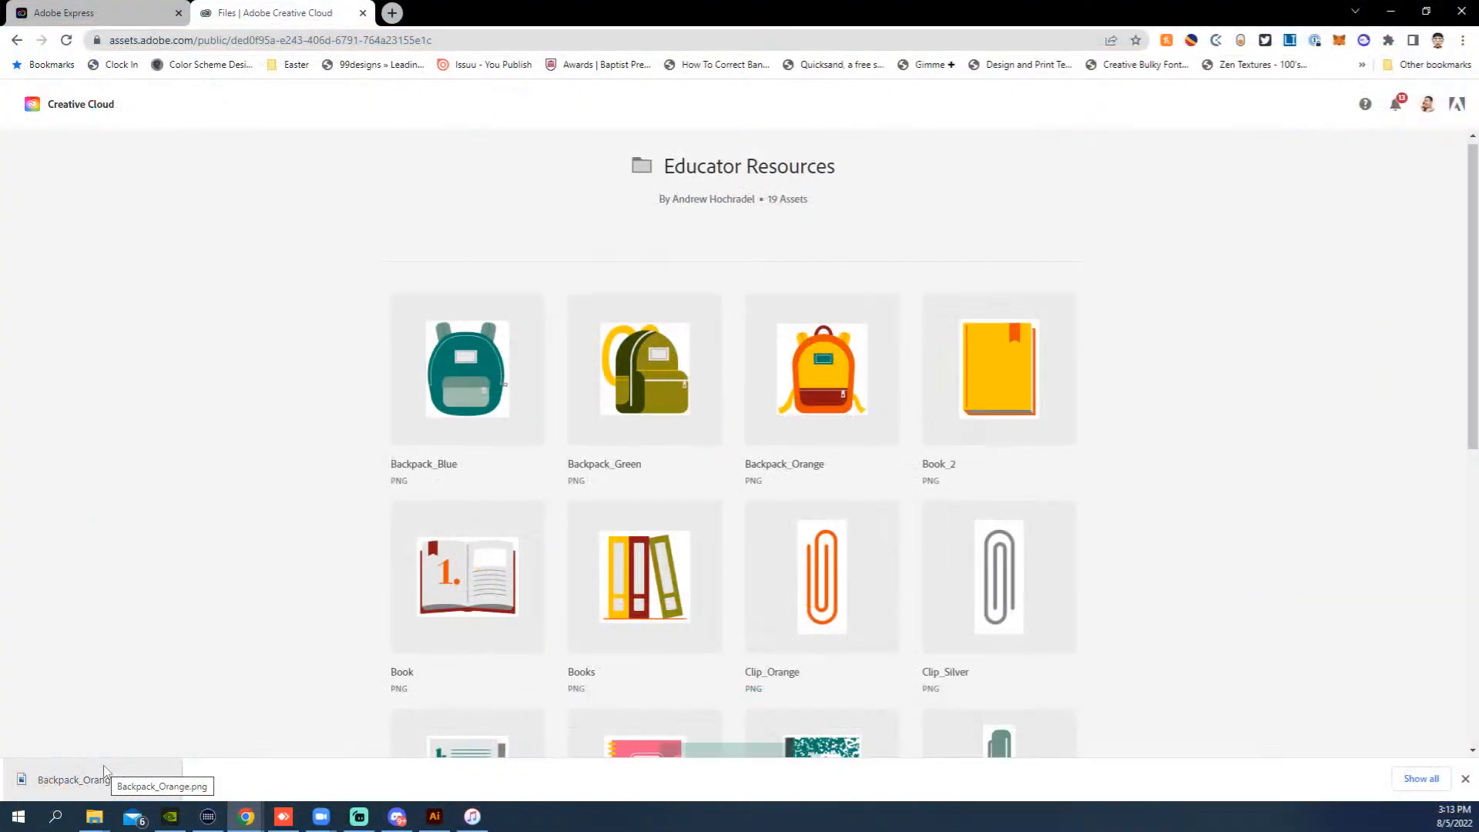
Step: Upload Backpack_Orange.png from Downloads as a photo into the Back to School banner project and select the placed image
{"action": "left_click", "coordinate": [88, 14]}
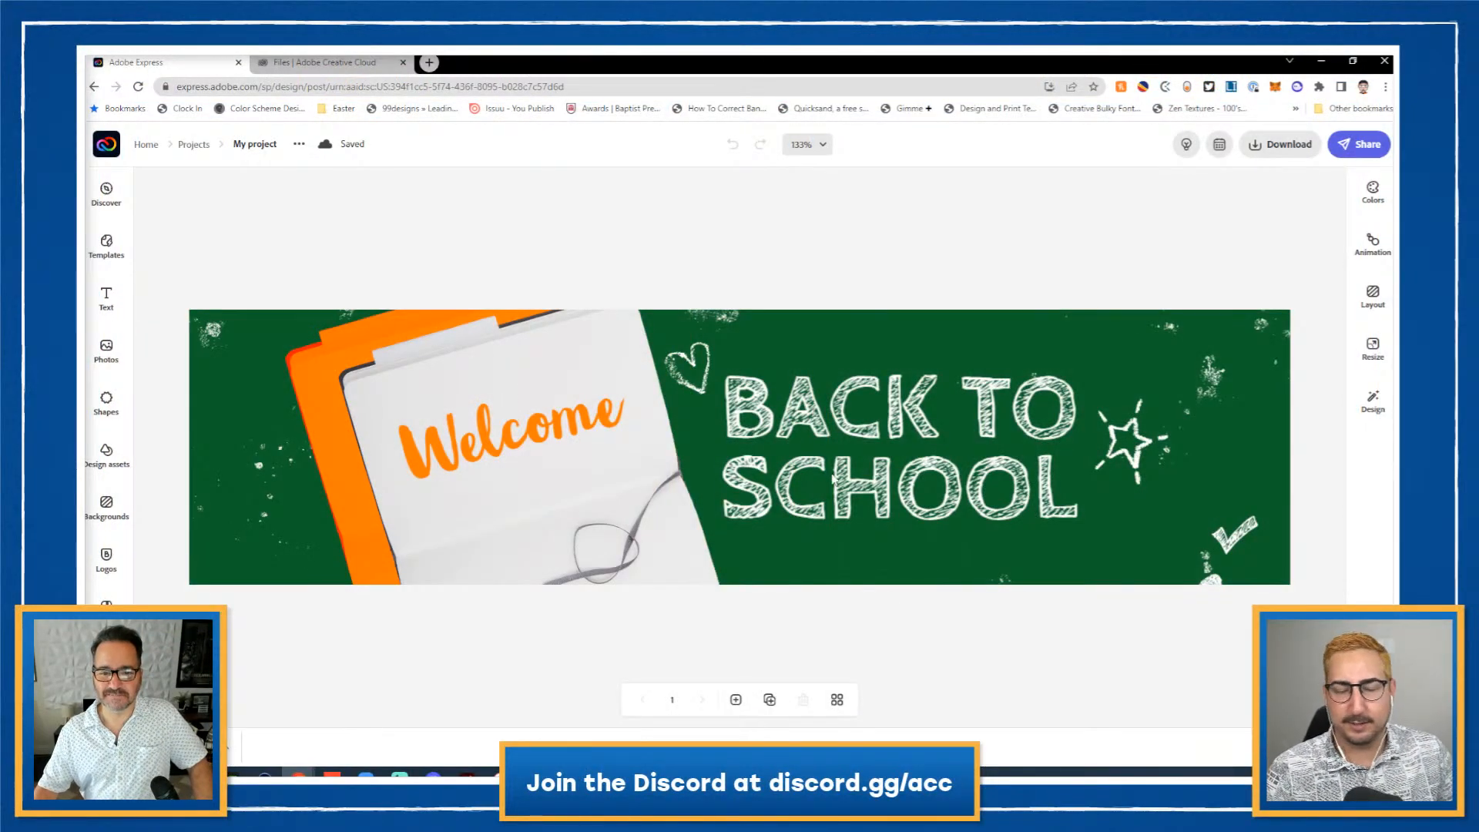
{"action": "left_click", "coordinate": [116, 346]}
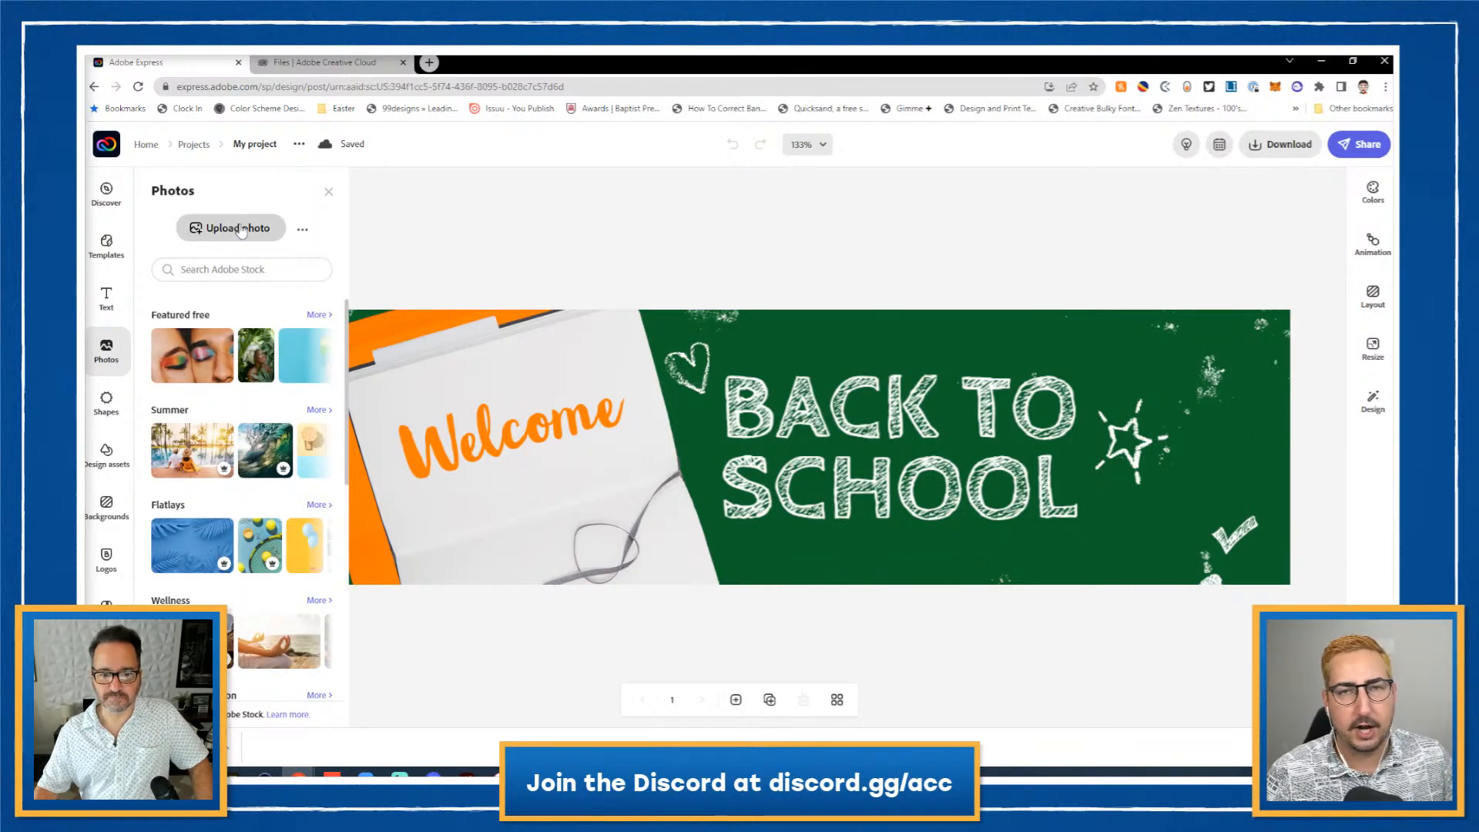
{"action": "left_click", "coordinate": [241, 228]}
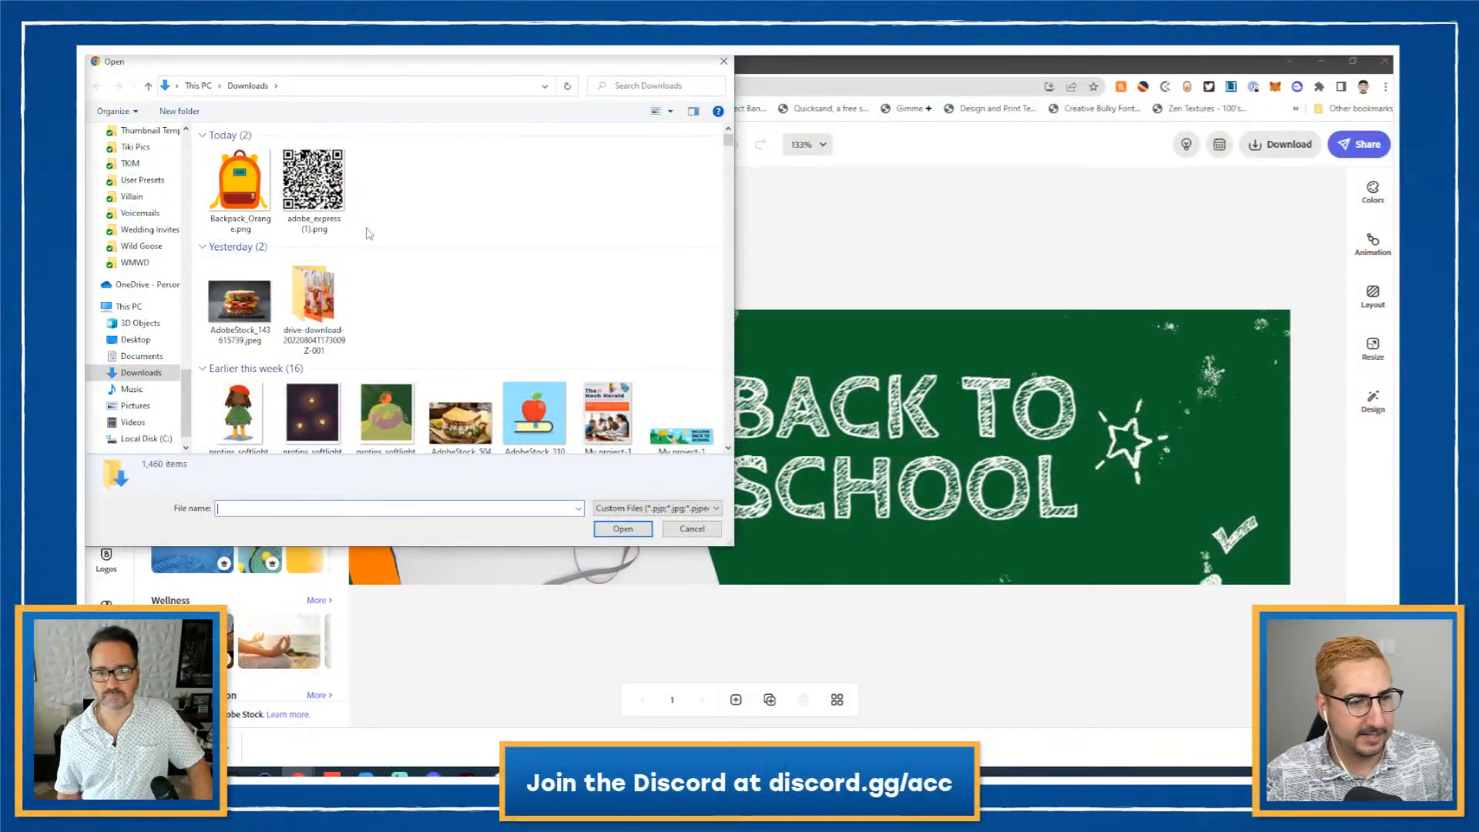
{"action": "left_click", "coordinate": [236, 182]}
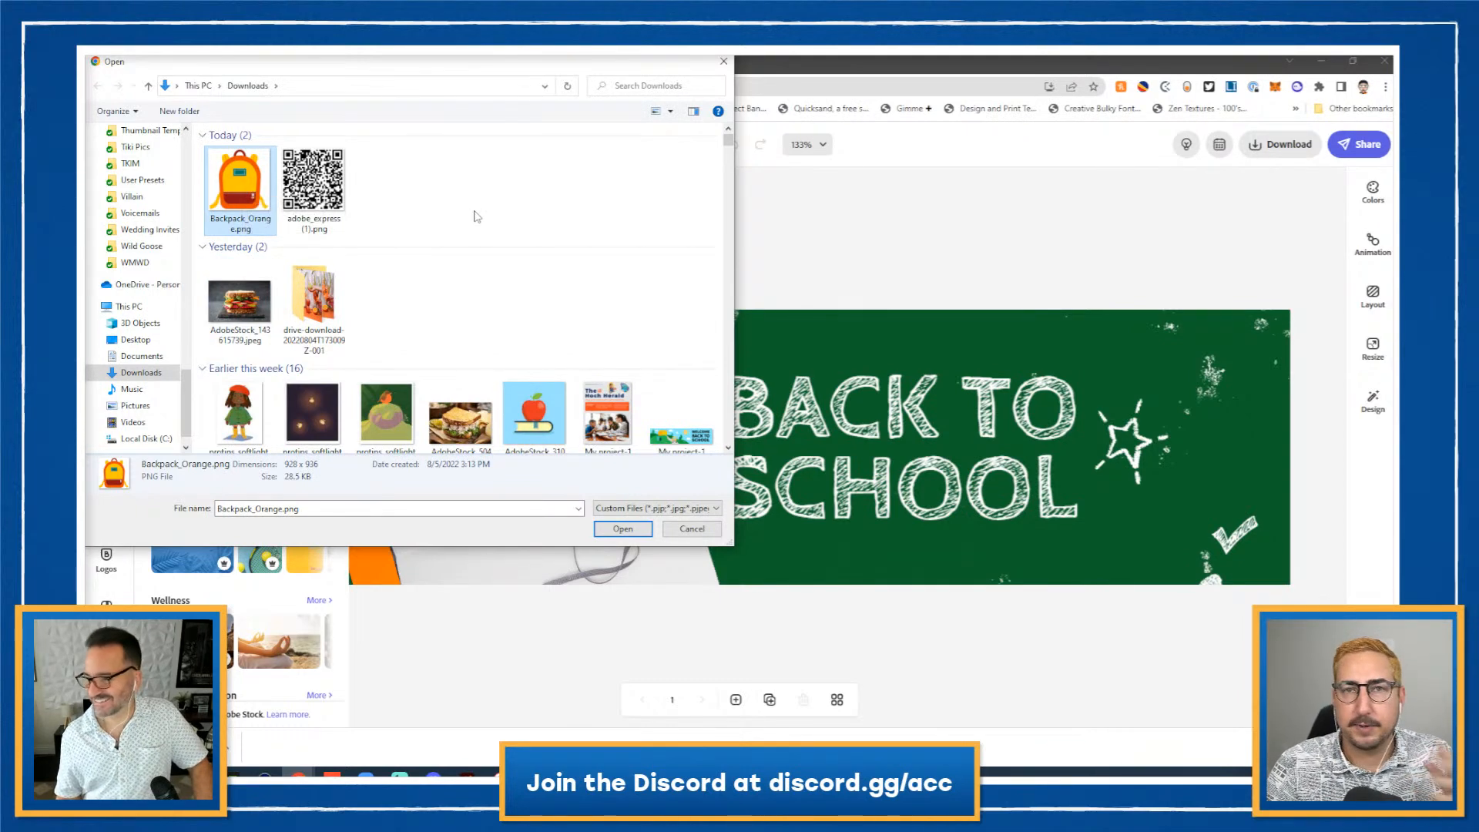
{"action": "left_click", "coordinate": [625, 530]}
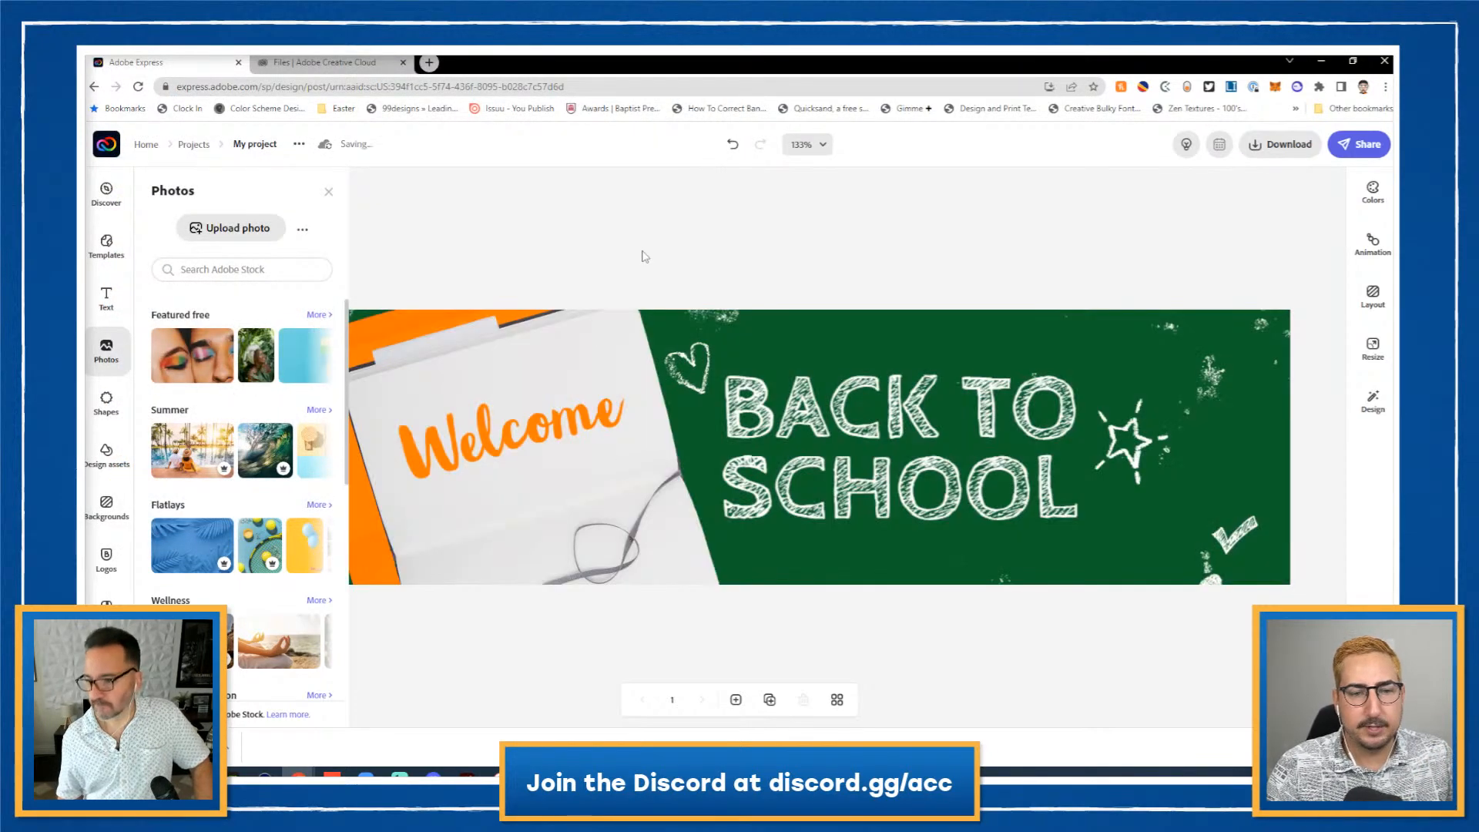
{"action": "left_click", "coordinate": [543, 218]}
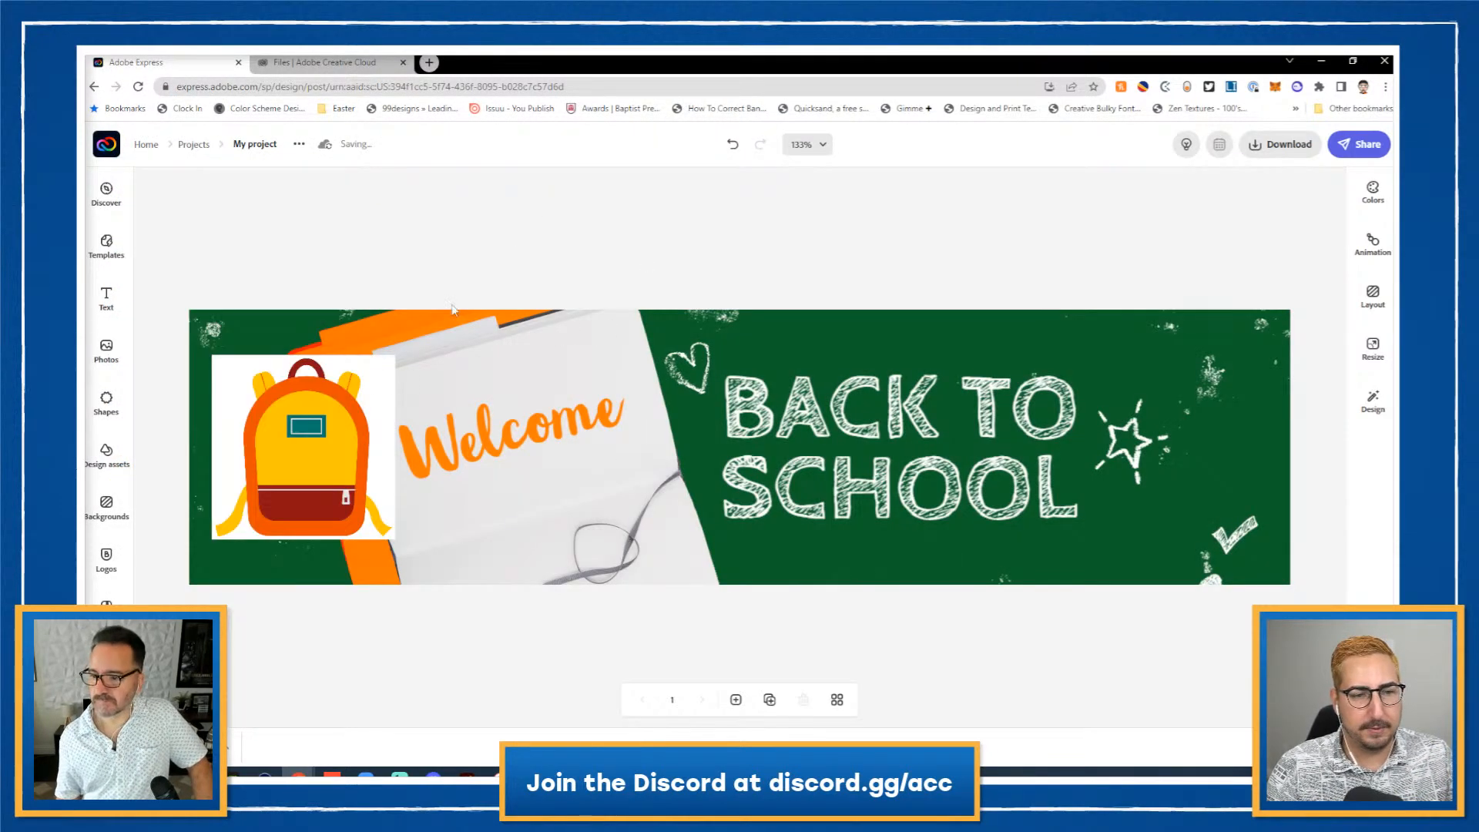
{"action": "left_click", "coordinate": [339, 421]}
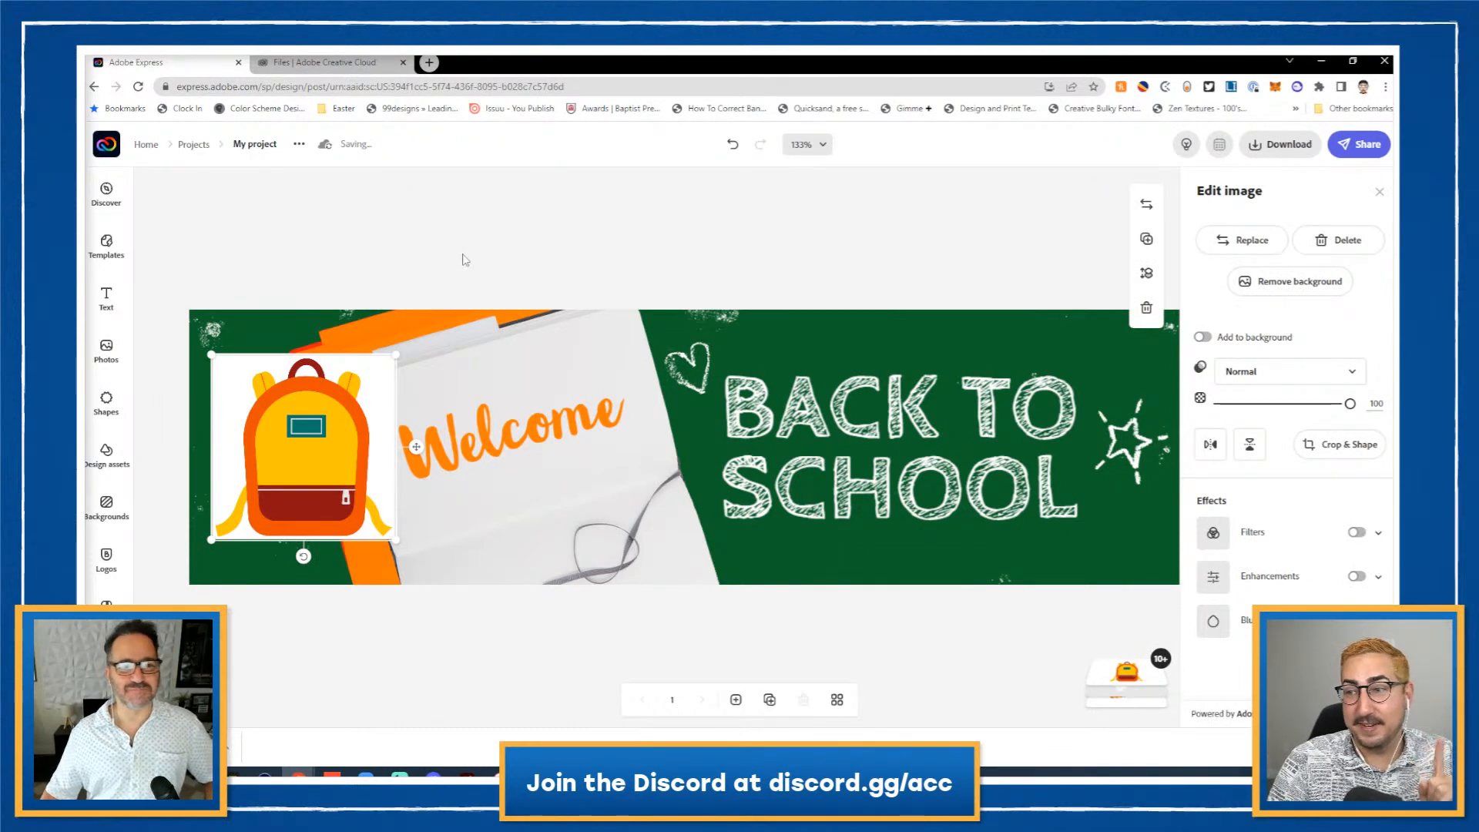
Step: Switch to Illustrator and bring up the document containing the school-supply artboards
{"action": "mouse_move", "coordinate": [467, 773]}
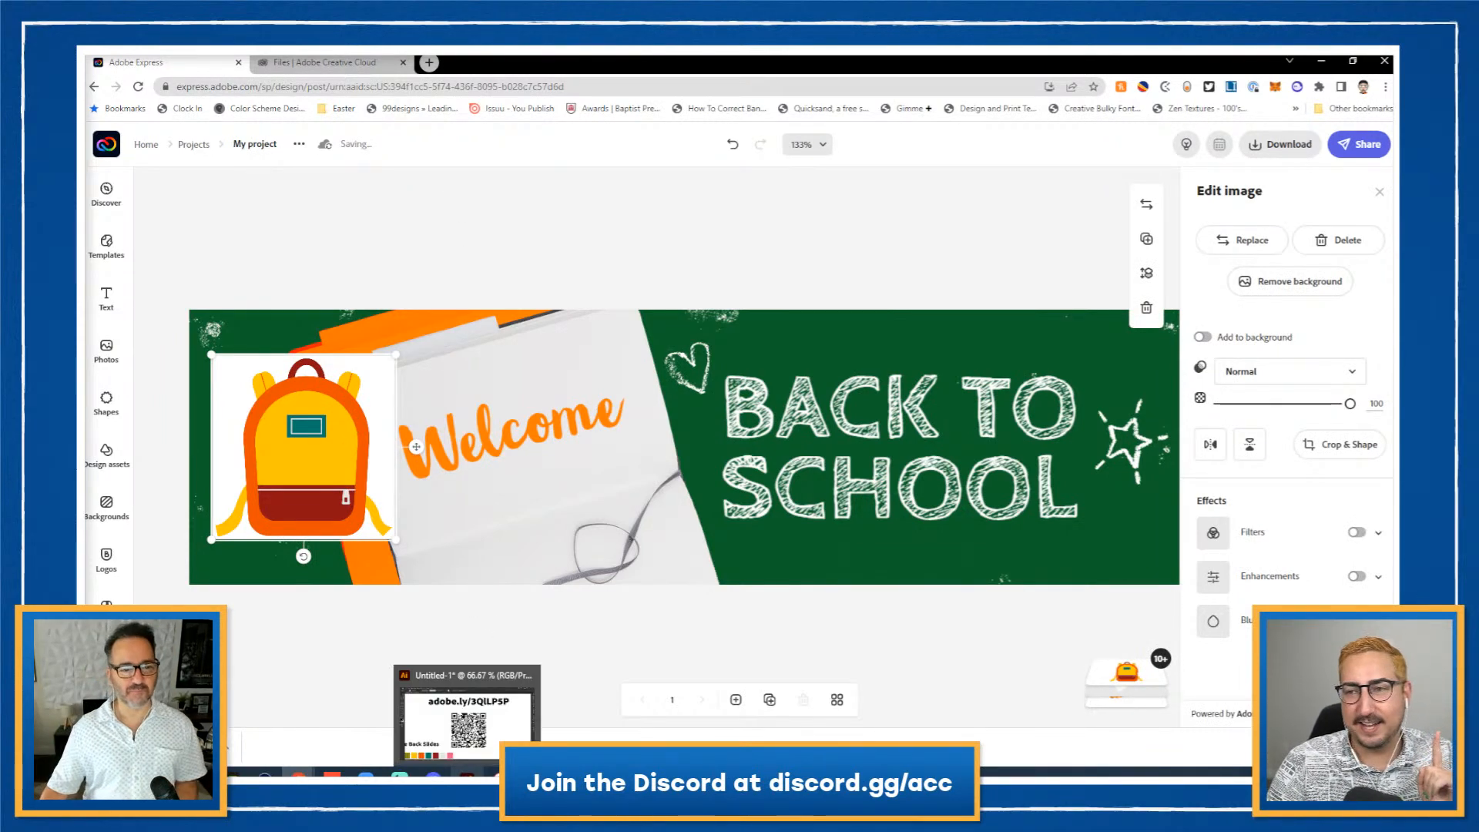
{"action": "left_click", "coordinate": [463, 733]}
{"action": "left_click", "coordinate": [408, 106]}
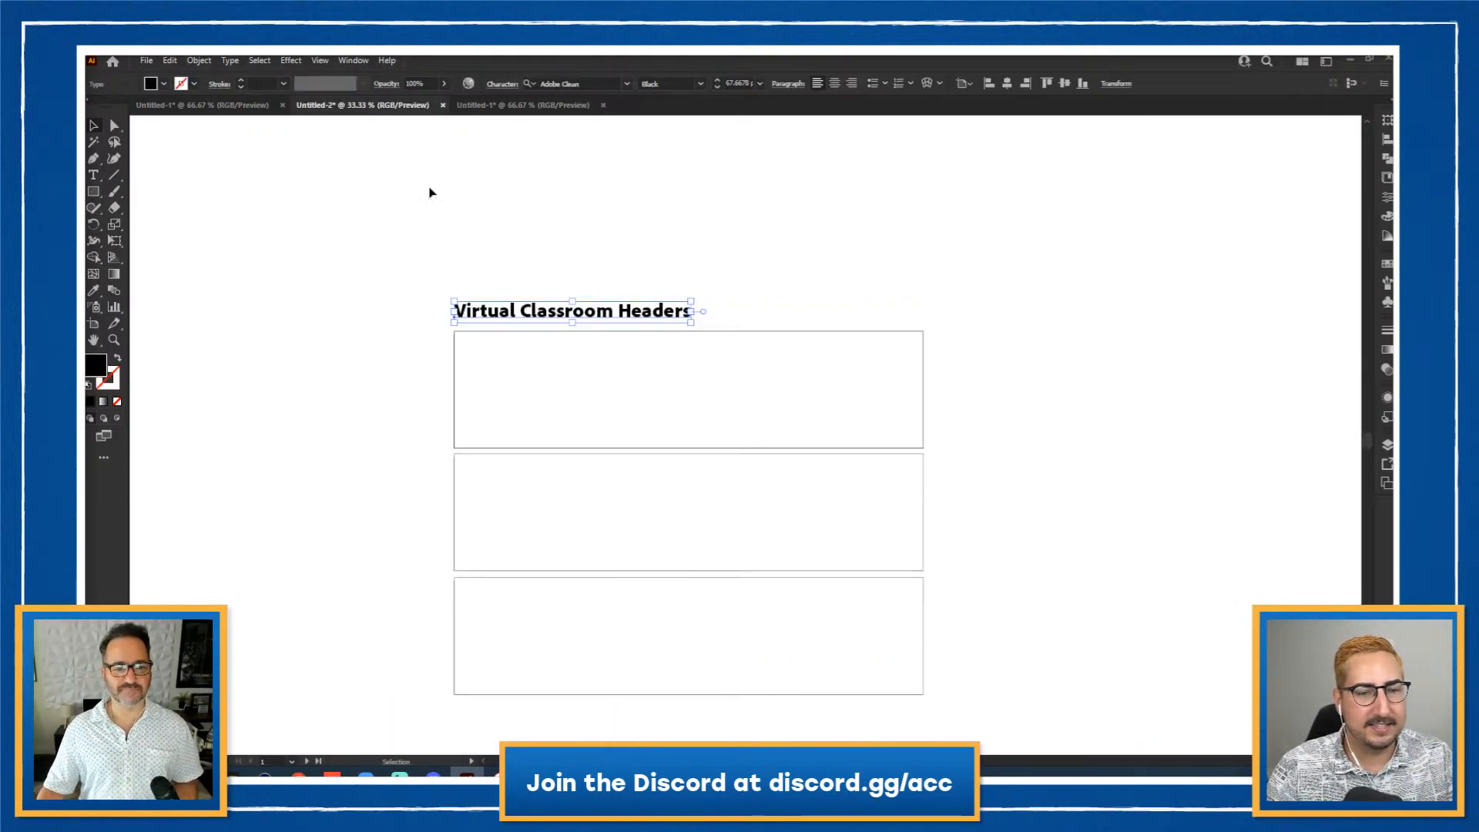
{"action": "left_click", "coordinate": [471, 107]}
{"action": "key", "text": "z"}
{"action": "left_click", "coordinate": [663, 401], "text": "alt"}
{"action": "left_click", "coordinate": [663, 401], "text": "alt"}
{"action": "left_click", "coordinate": [663, 401], "text": "alt"}
{"action": "left_click", "coordinate": [663, 401], "text": "alt"}
{"action": "left_click", "coordinate": [663, 401], "text": "alt"}
{"action": "left_click_drag", "start_coordinate": [903, 656], "coordinate": [746, 477]}
{"action": "left_click", "coordinate": [746, 478]}
{"action": "left_click", "coordinate": [745, 477]}
{"action": "left_click", "coordinate": [766, 392]}
{"action": "left_click", "coordinate": [762, 375]}
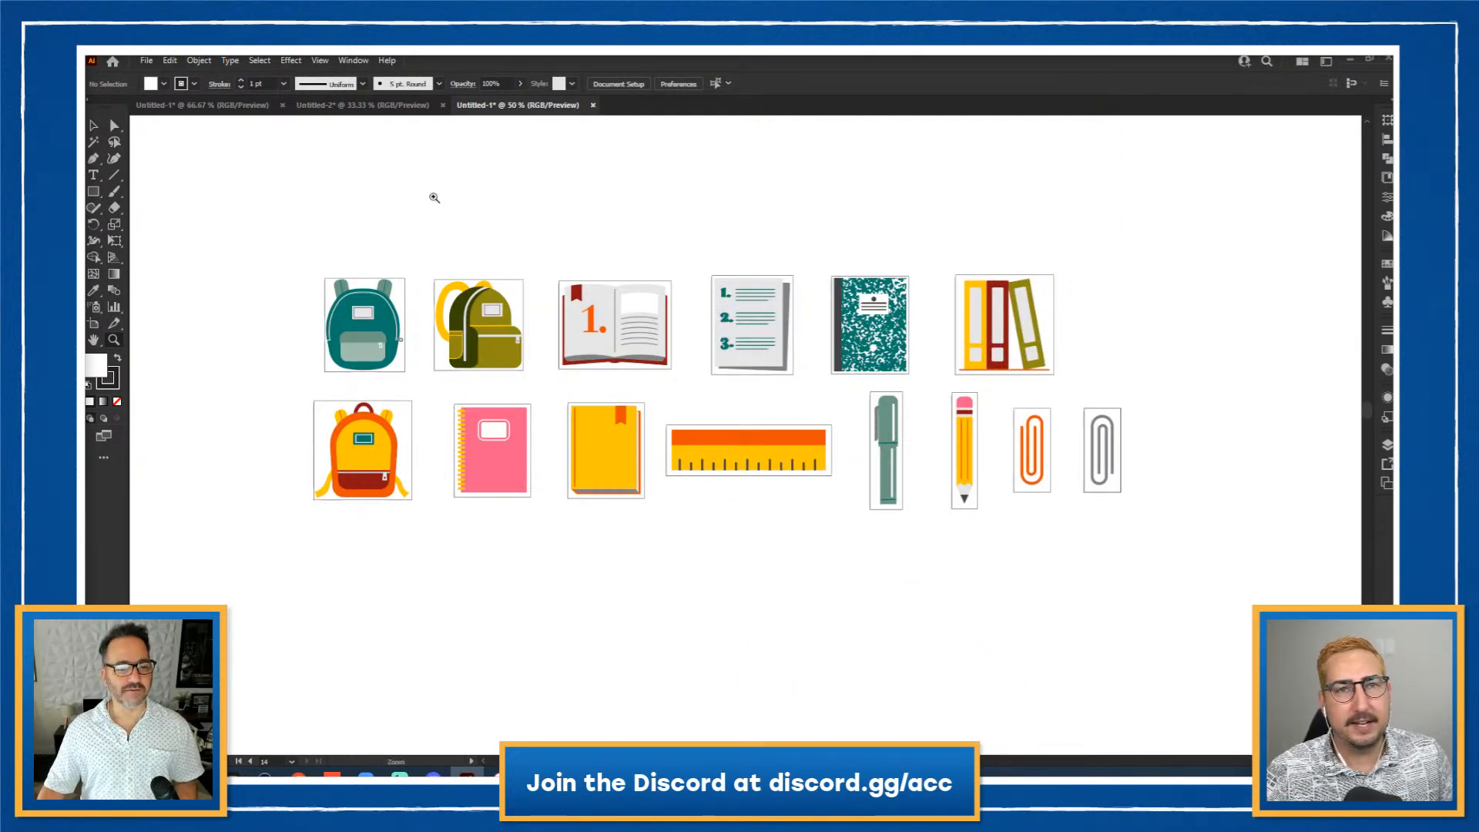
Step: Export all artboards for screens as 300 ppi PNGs with a transparent background, replacing the existing files
{"action": "left_click", "coordinate": [147, 60]}
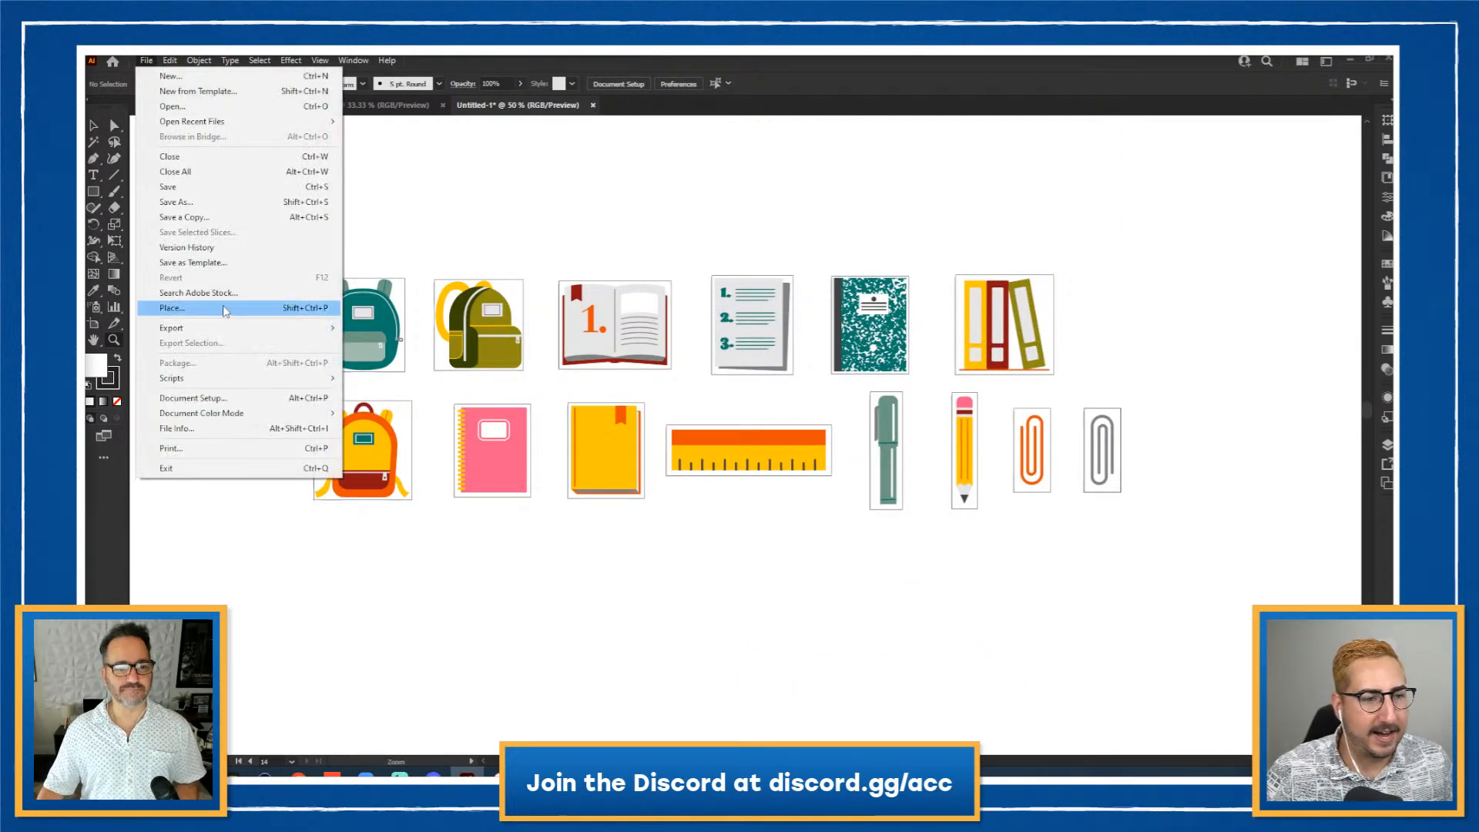
{"action": "mouse_move", "coordinate": [231, 327]}
{"action": "left_click", "coordinate": [401, 327]}
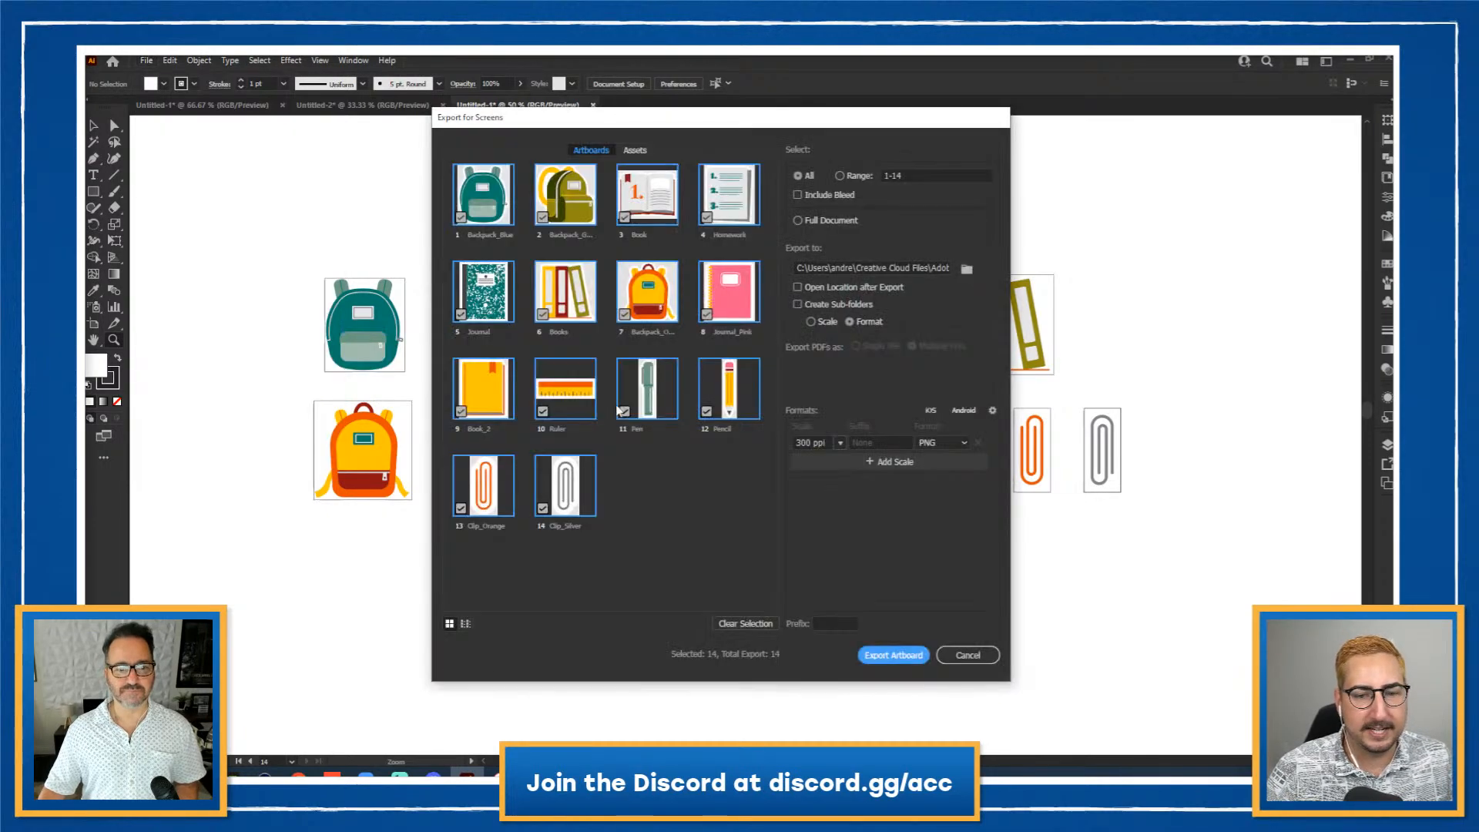
{"action": "left_click", "coordinate": [992, 411]}
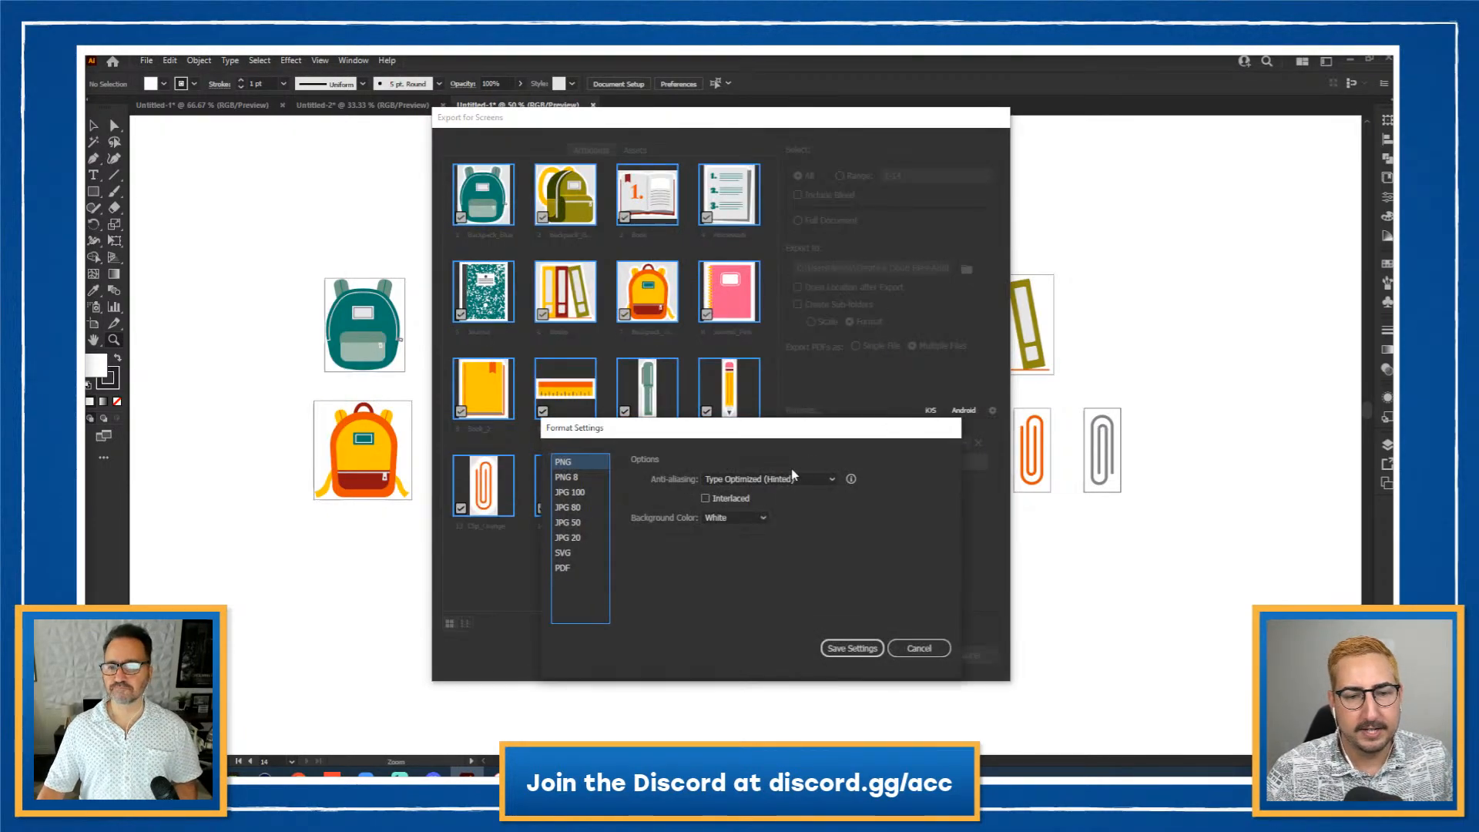
{"action": "left_click", "coordinate": [735, 518]}
{"action": "left_click", "coordinate": [732, 533]}
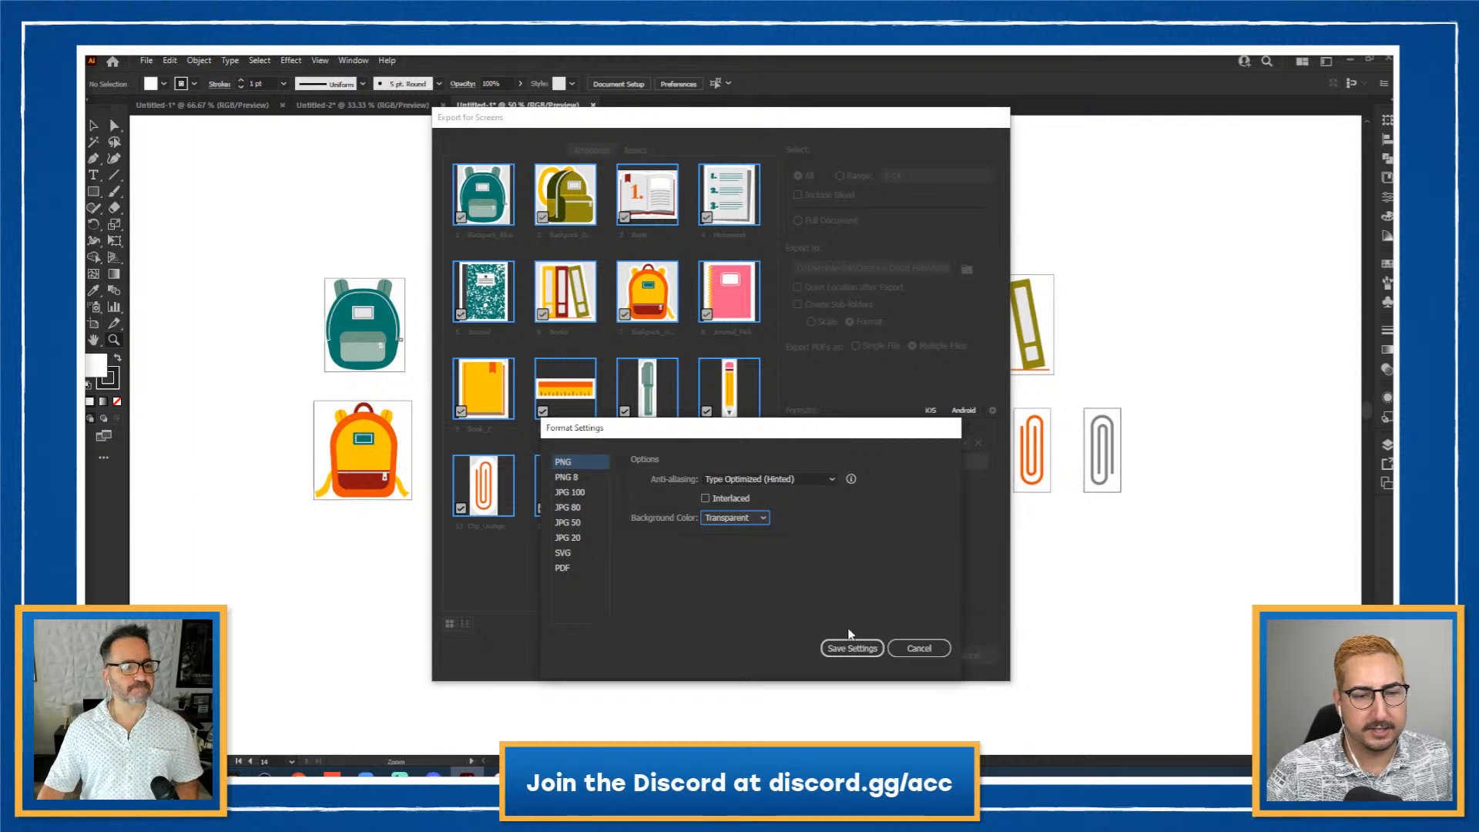
{"action": "left_click", "coordinate": [851, 647]}
{"action": "left_click", "coordinate": [892, 655]}
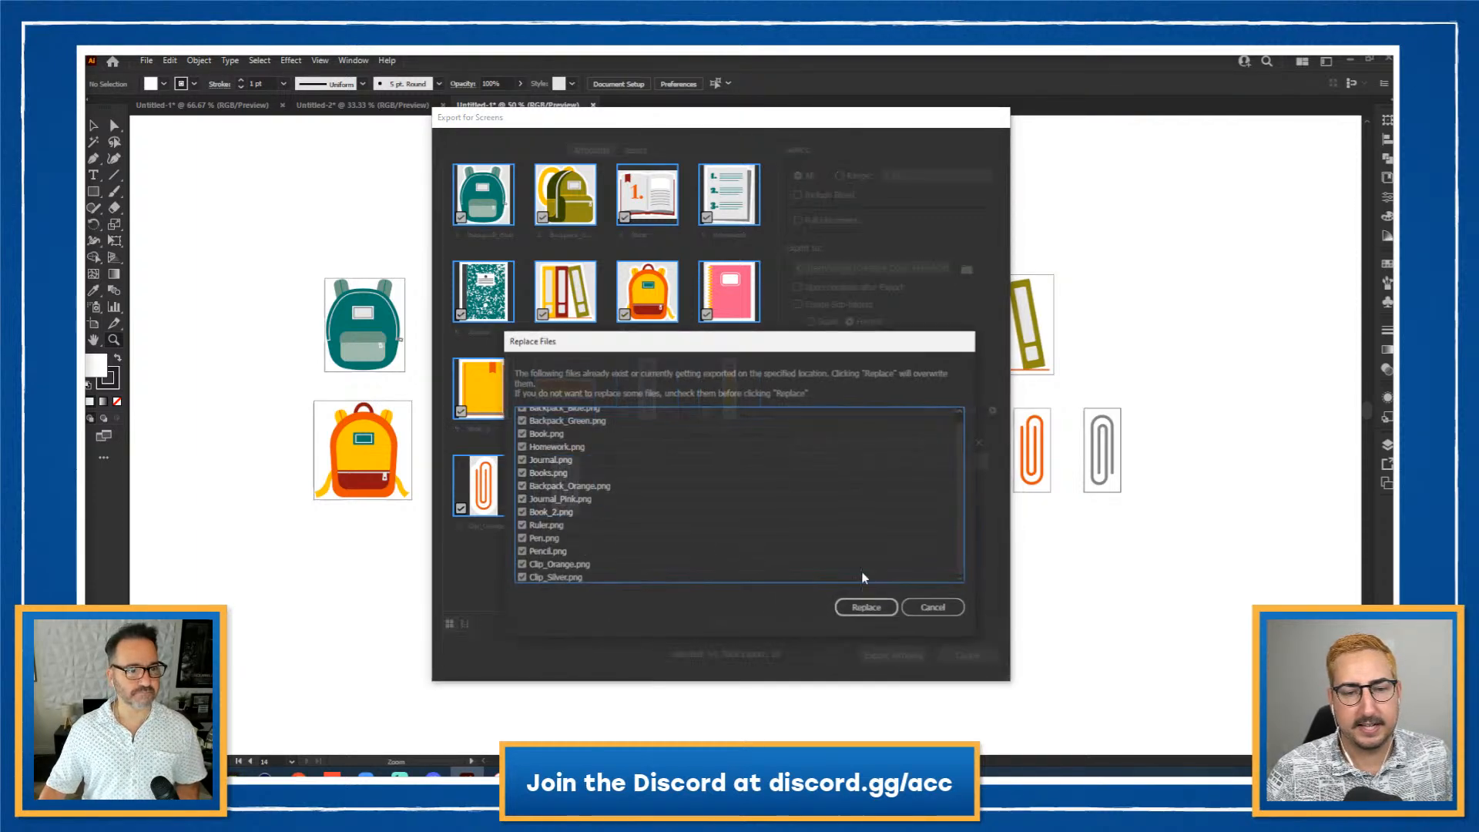
{"action": "left_click", "coordinate": [865, 607]}
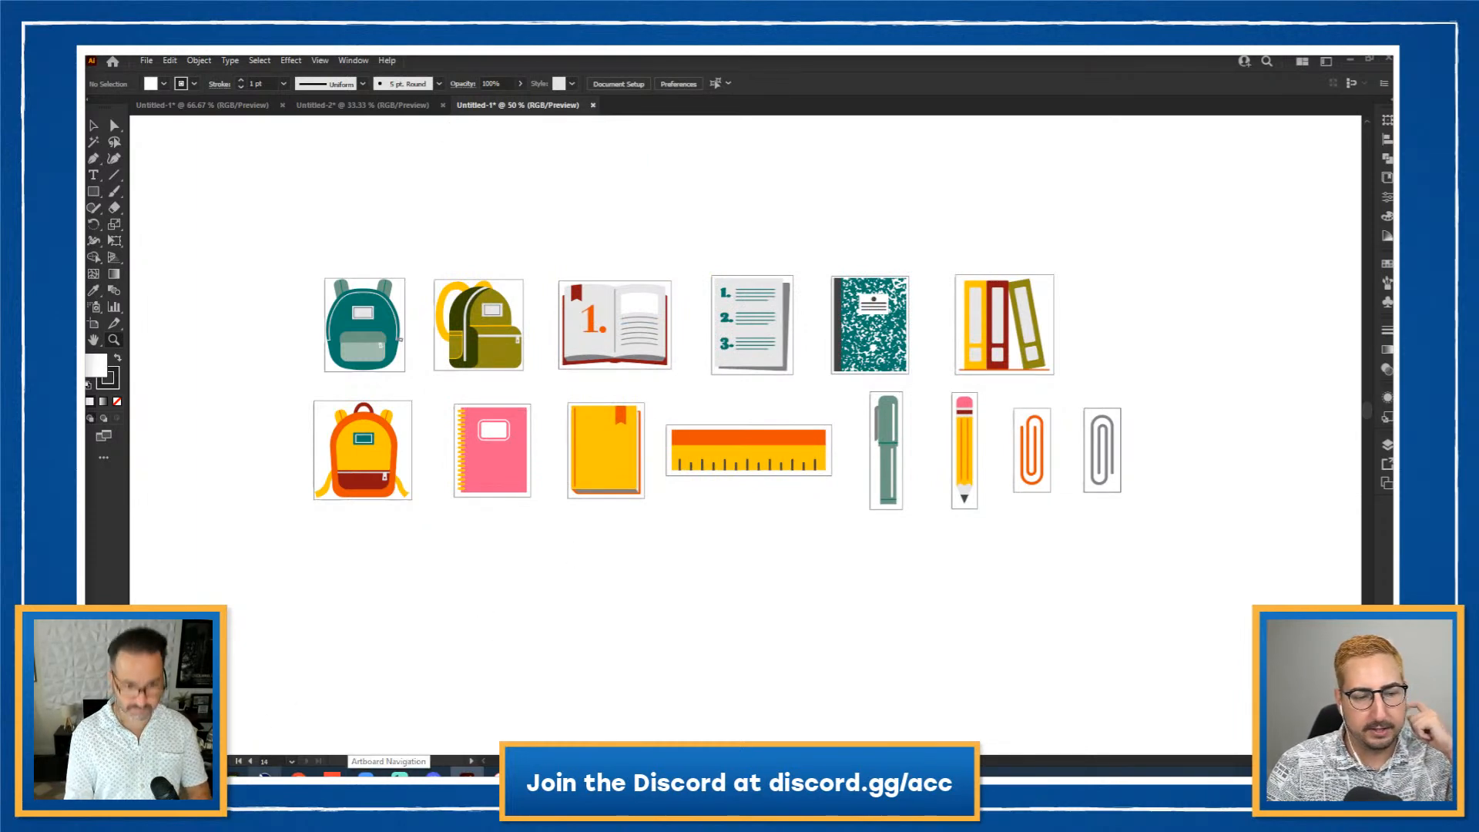
Step: Switch to Chrome, reload the shared Educator Resources page, and download the updated Backpack_Orange PNG
{"action": "mouse_move", "coordinate": [299, 773]}
{"action": "left_click", "coordinate": [355, 720]}
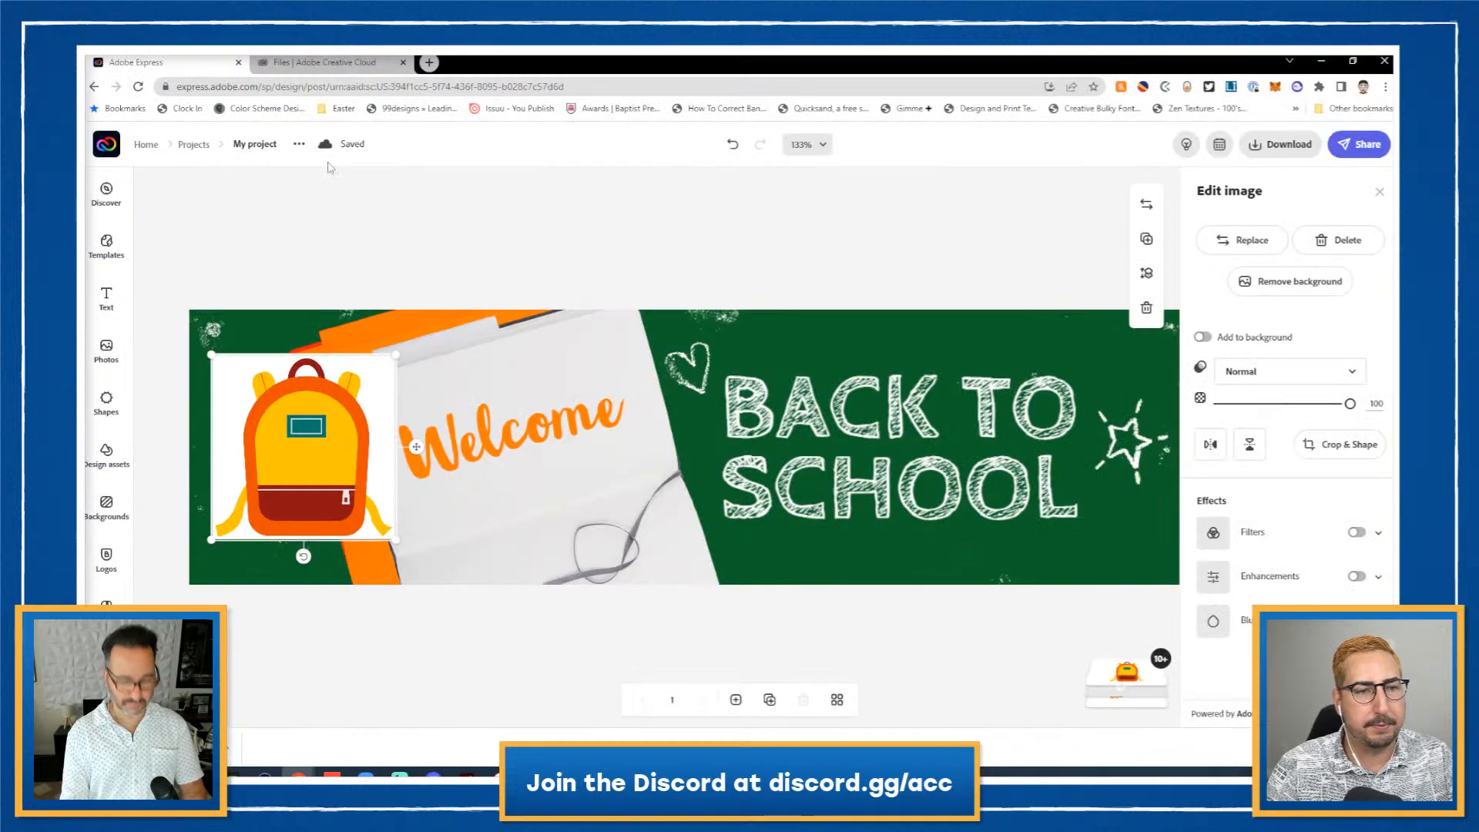
{"action": "left_click", "coordinate": [331, 62]}
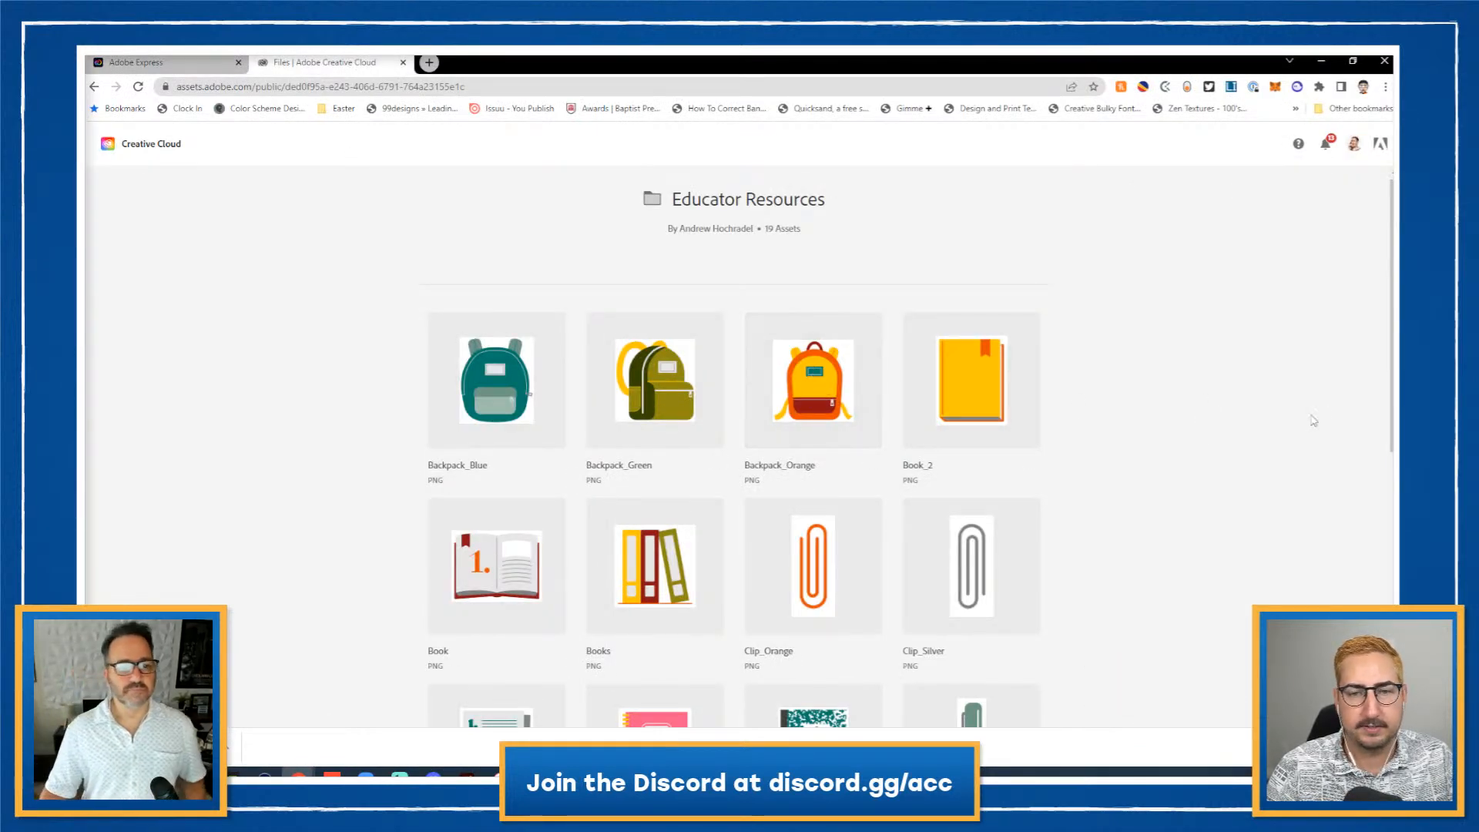
{"action": "key", "text": "F5"}
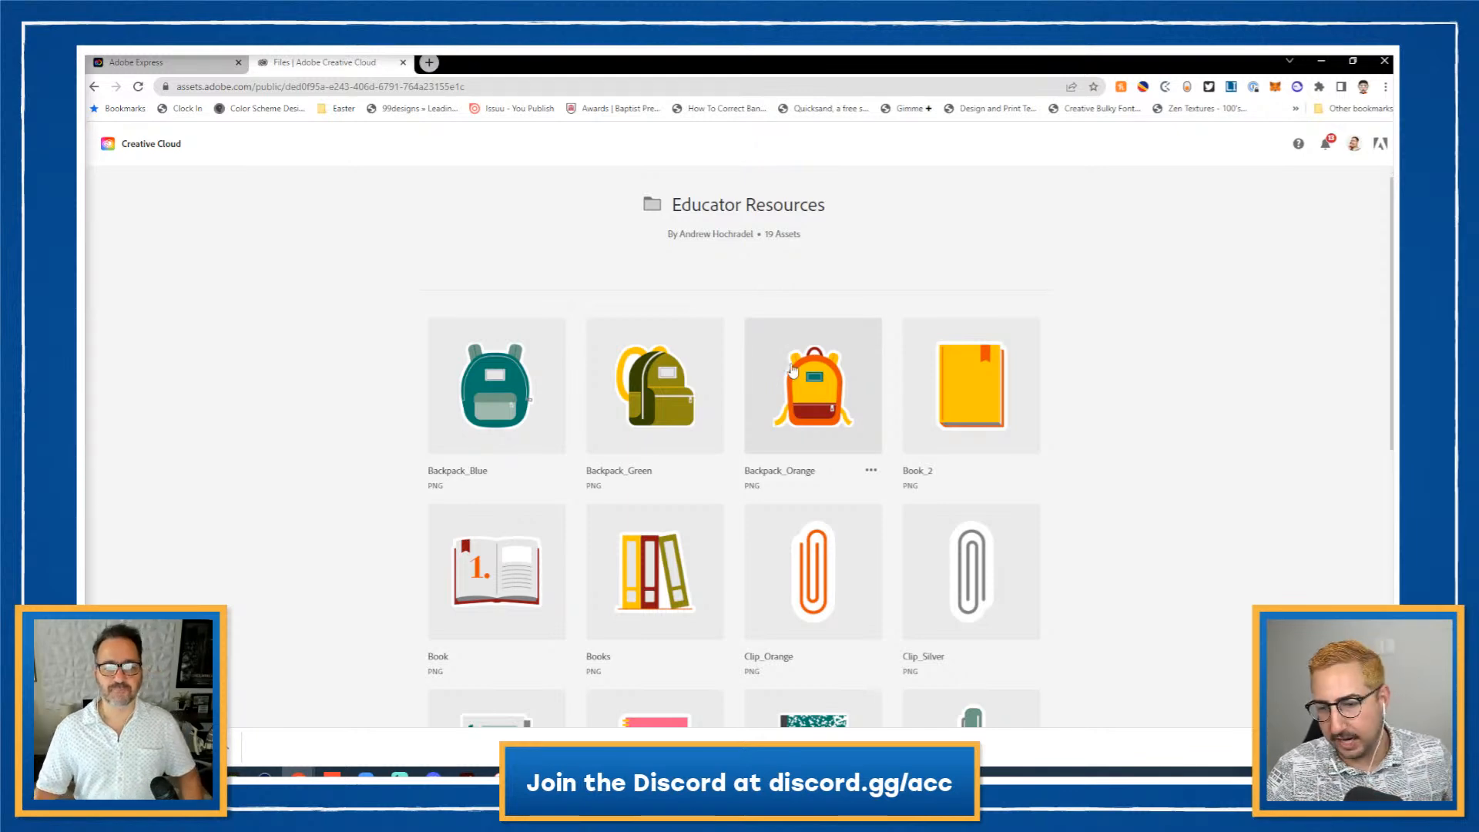
{"action": "left_click", "coordinate": [870, 470]}
{"action": "left_click", "coordinate": [781, 493]}
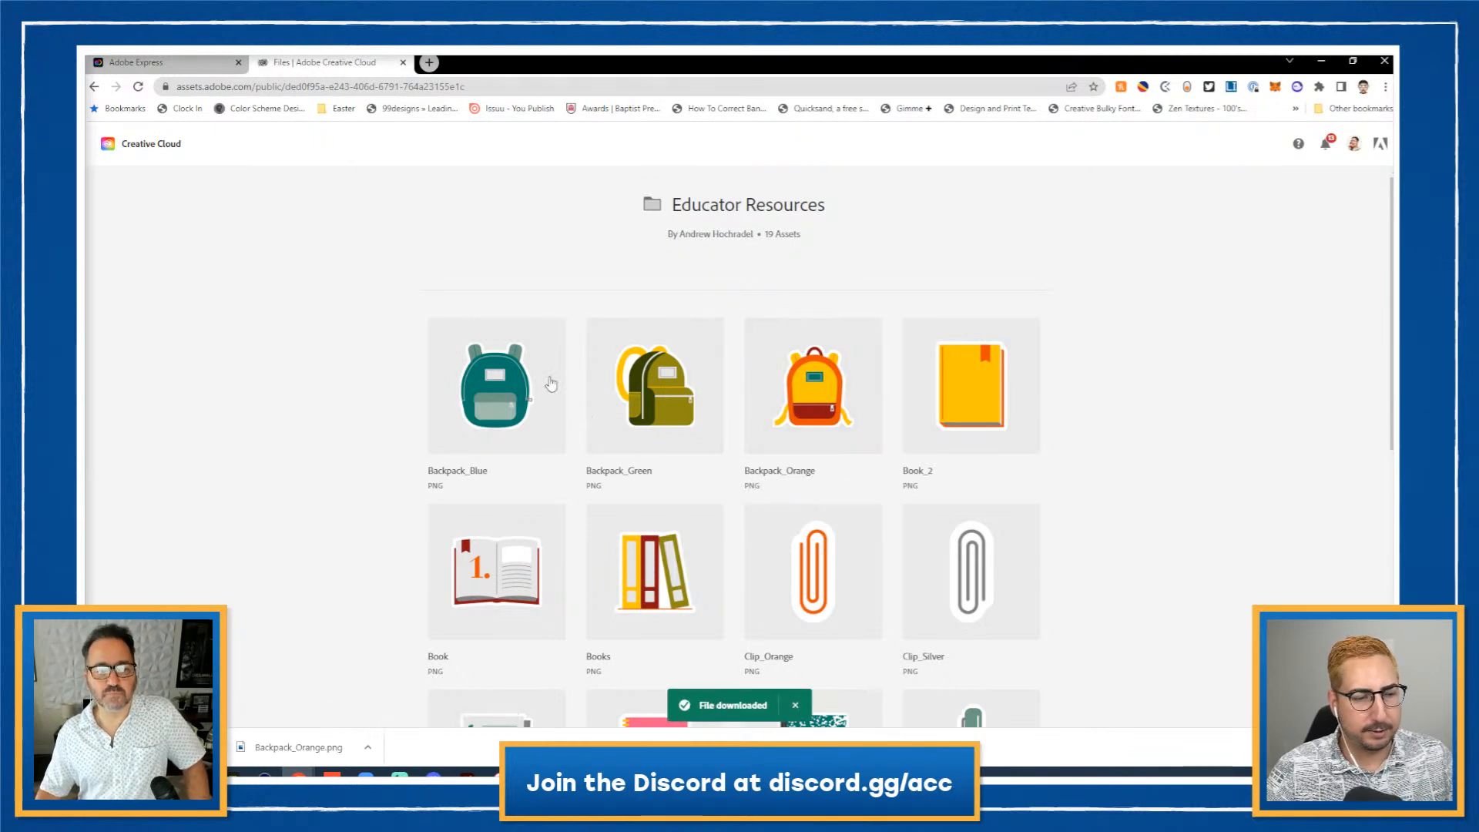
Step: Replace the white-background backpack image in the Adobe Express banner with Backpack_Orange (1).png uploaded from Downloads
{"action": "left_click", "coordinate": [178, 63]}
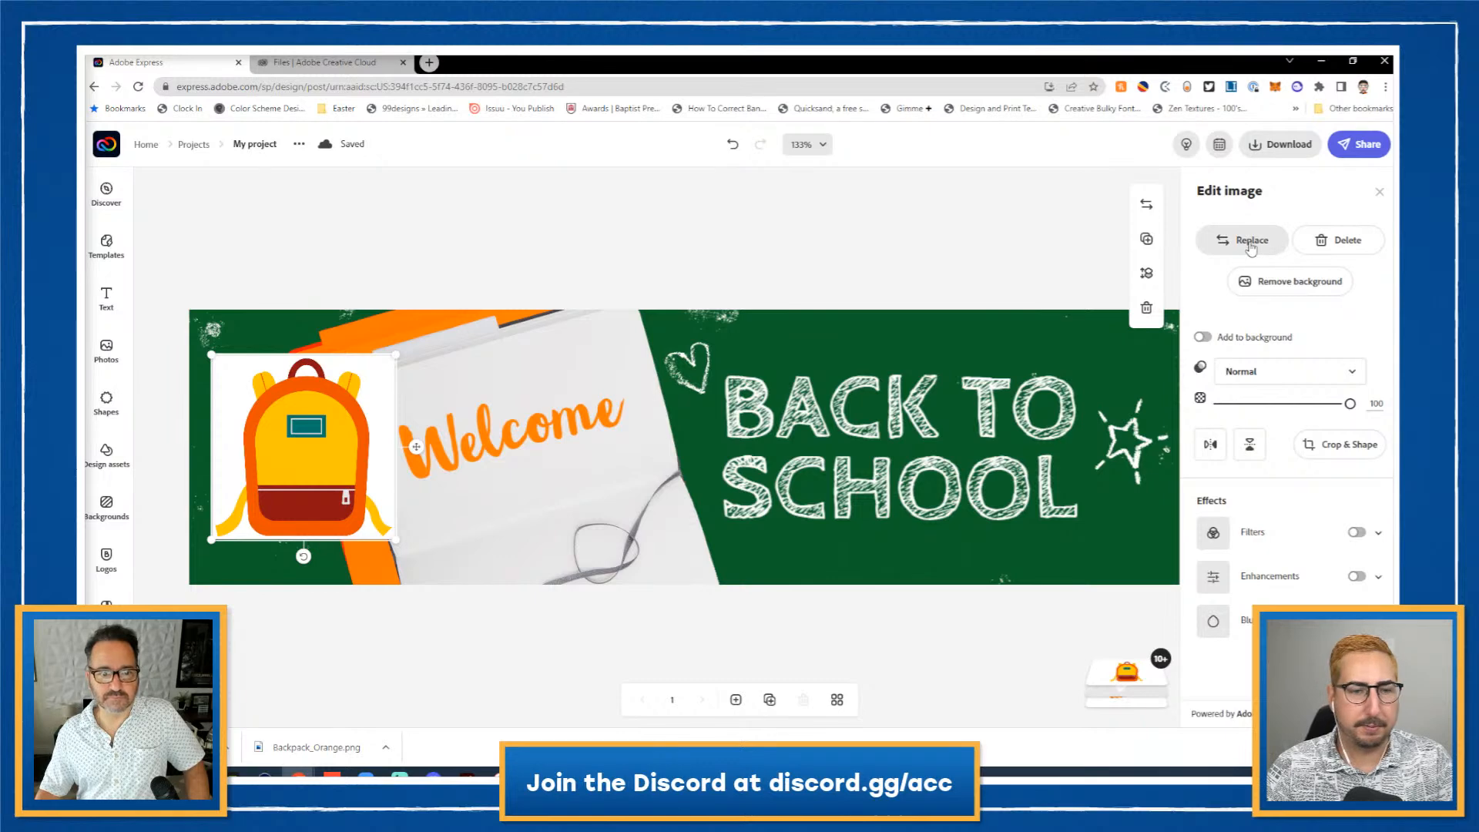
{"action": "left_click", "coordinate": [1221, 245]}
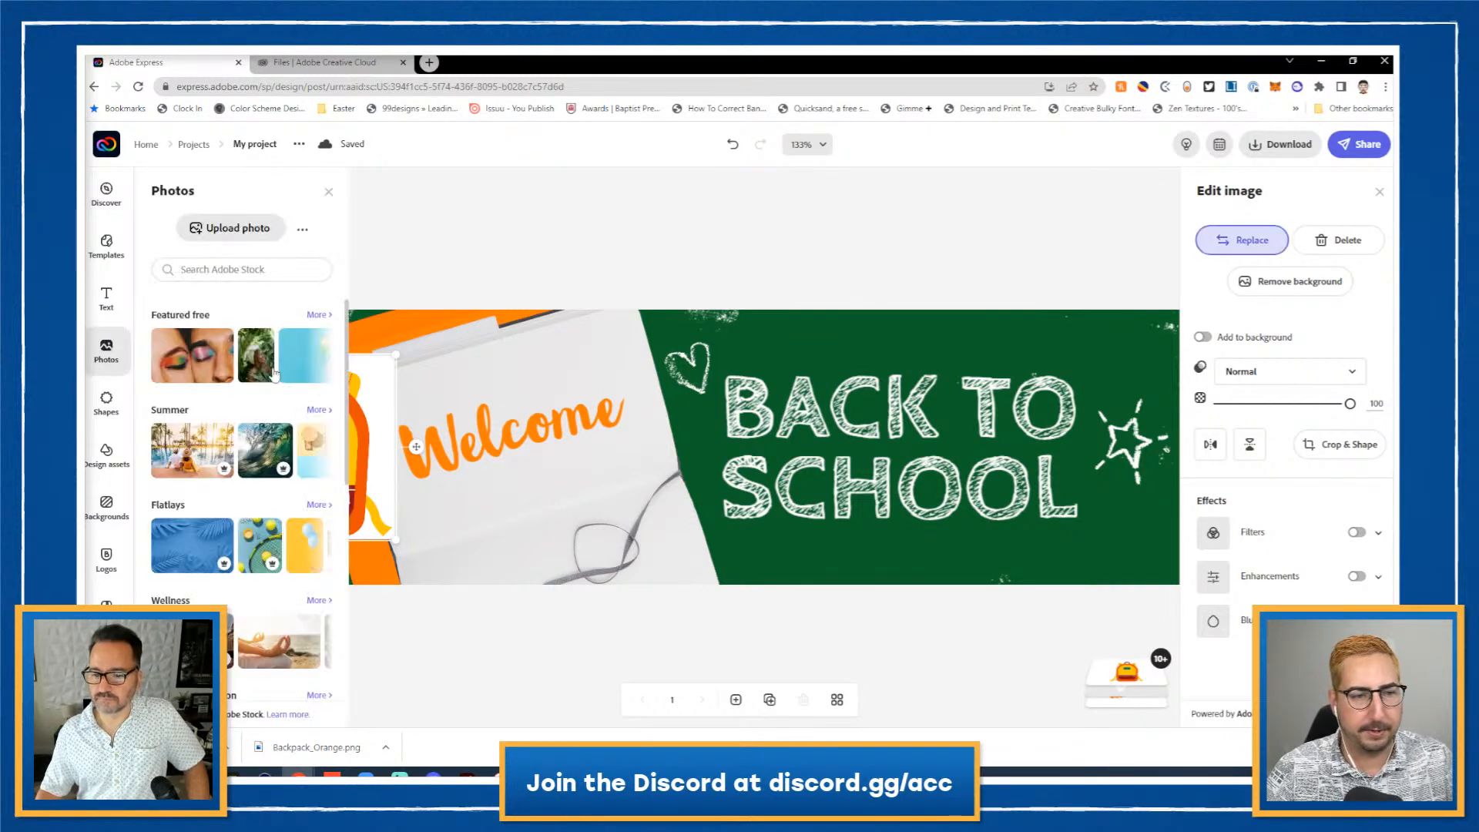
{"action": "left_click", "coordinate": [257, 228]}
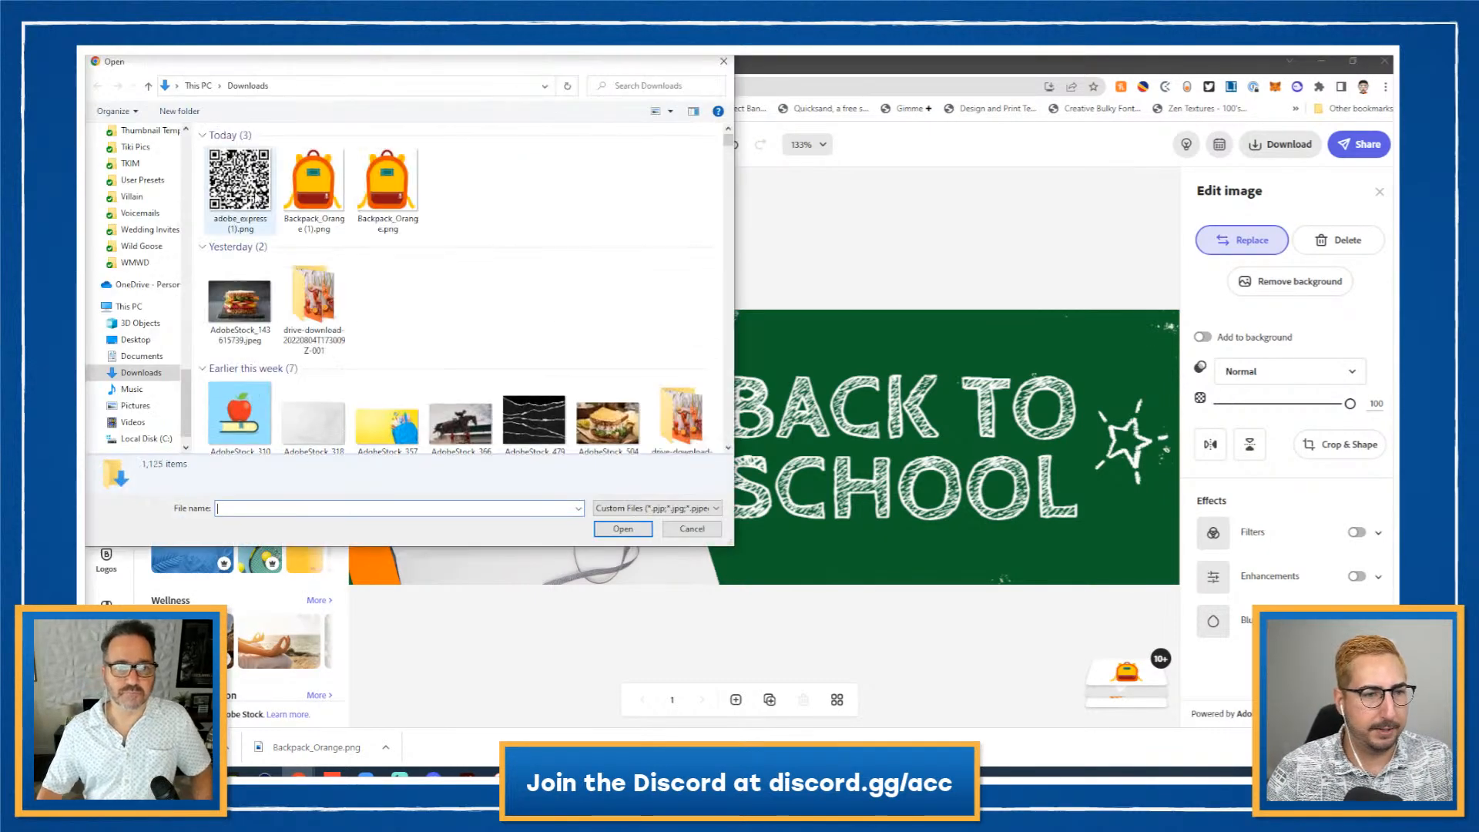
{"action": "left_click", "coordinate": [247, 194]}
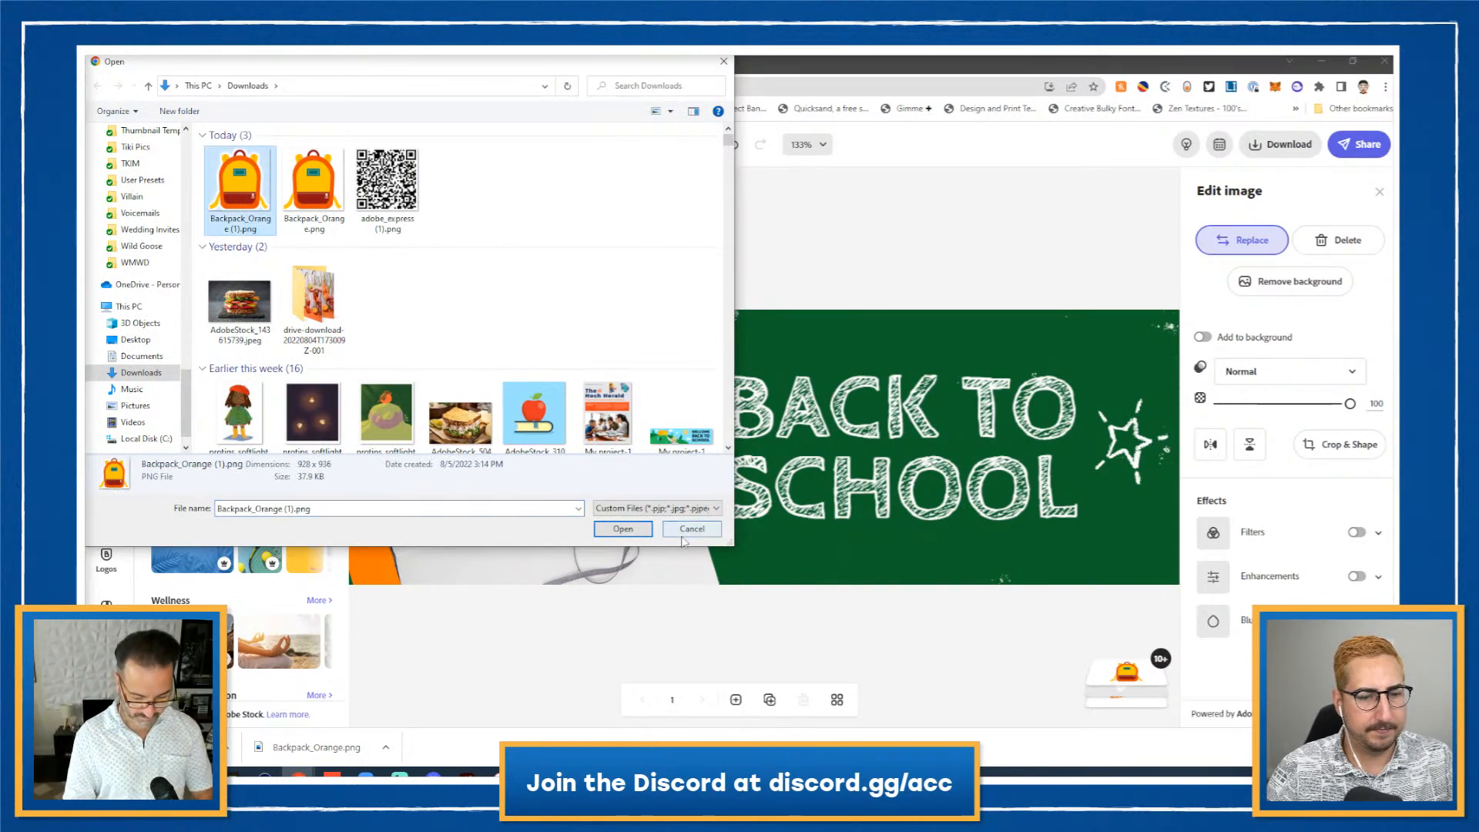
{"action": "left_click", "coordinate": [621, 528]}
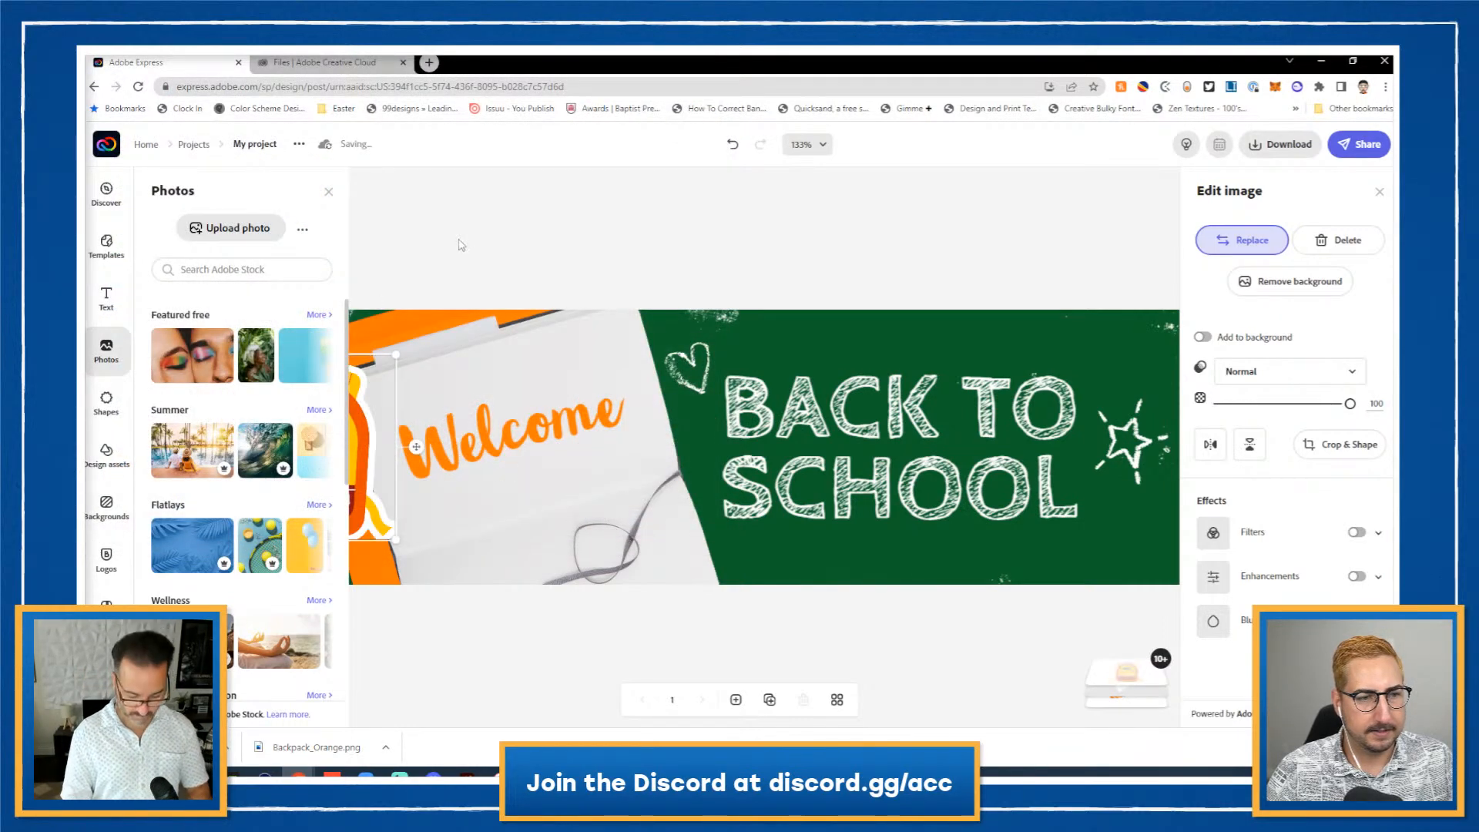
{"action": "left_click", "coordinate": [461, 245]}
Step: Tilt the backpack clockwise and move it into the upper-left corner of the banner, overlapping the orange folder
{"action": "left_click", "coordinate": [334, 436]}
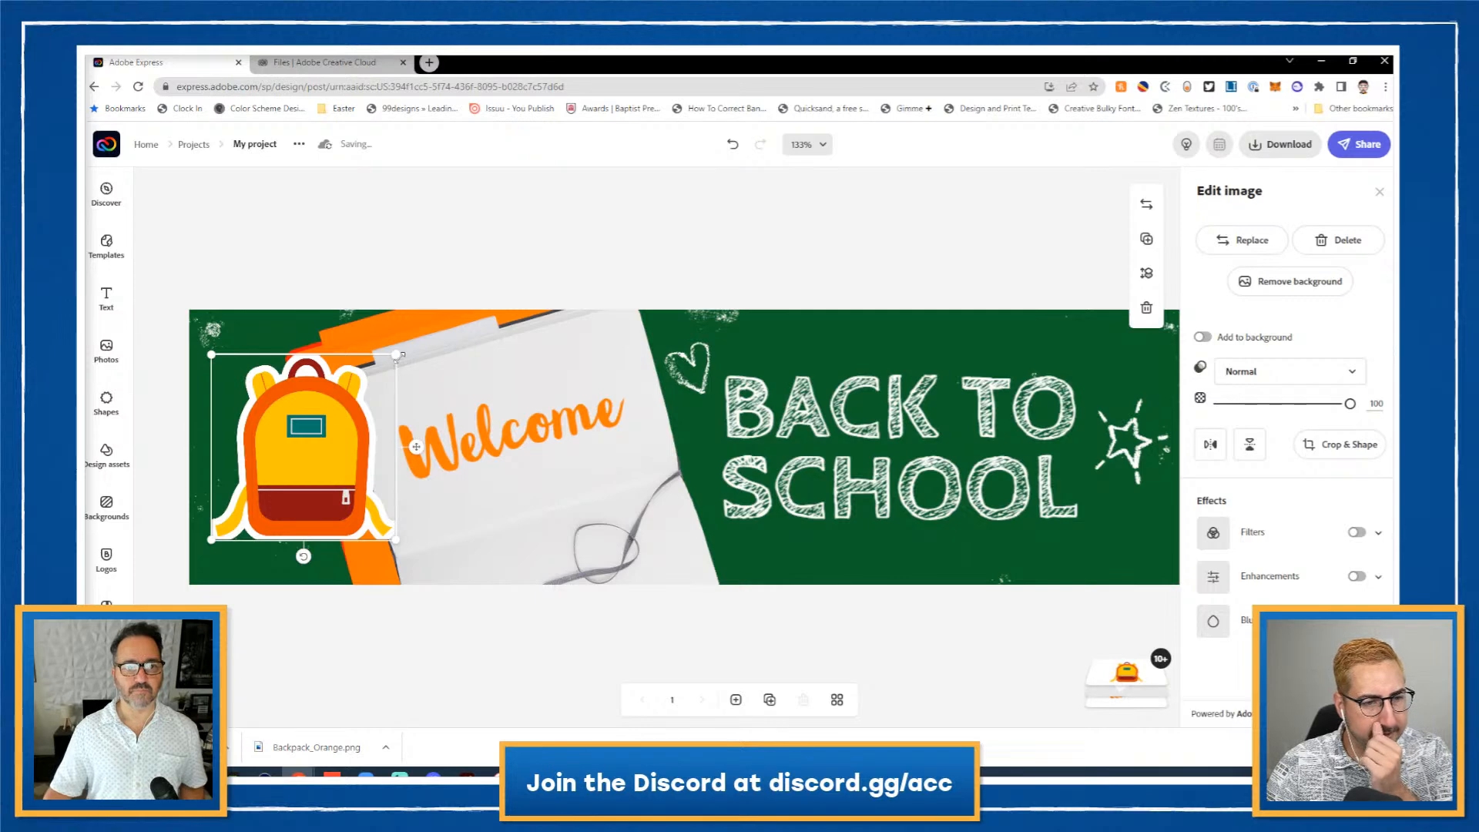
{"action": "left_click_drag", "start_coordinate": [304, 556], "coordinate": [266, 556]}
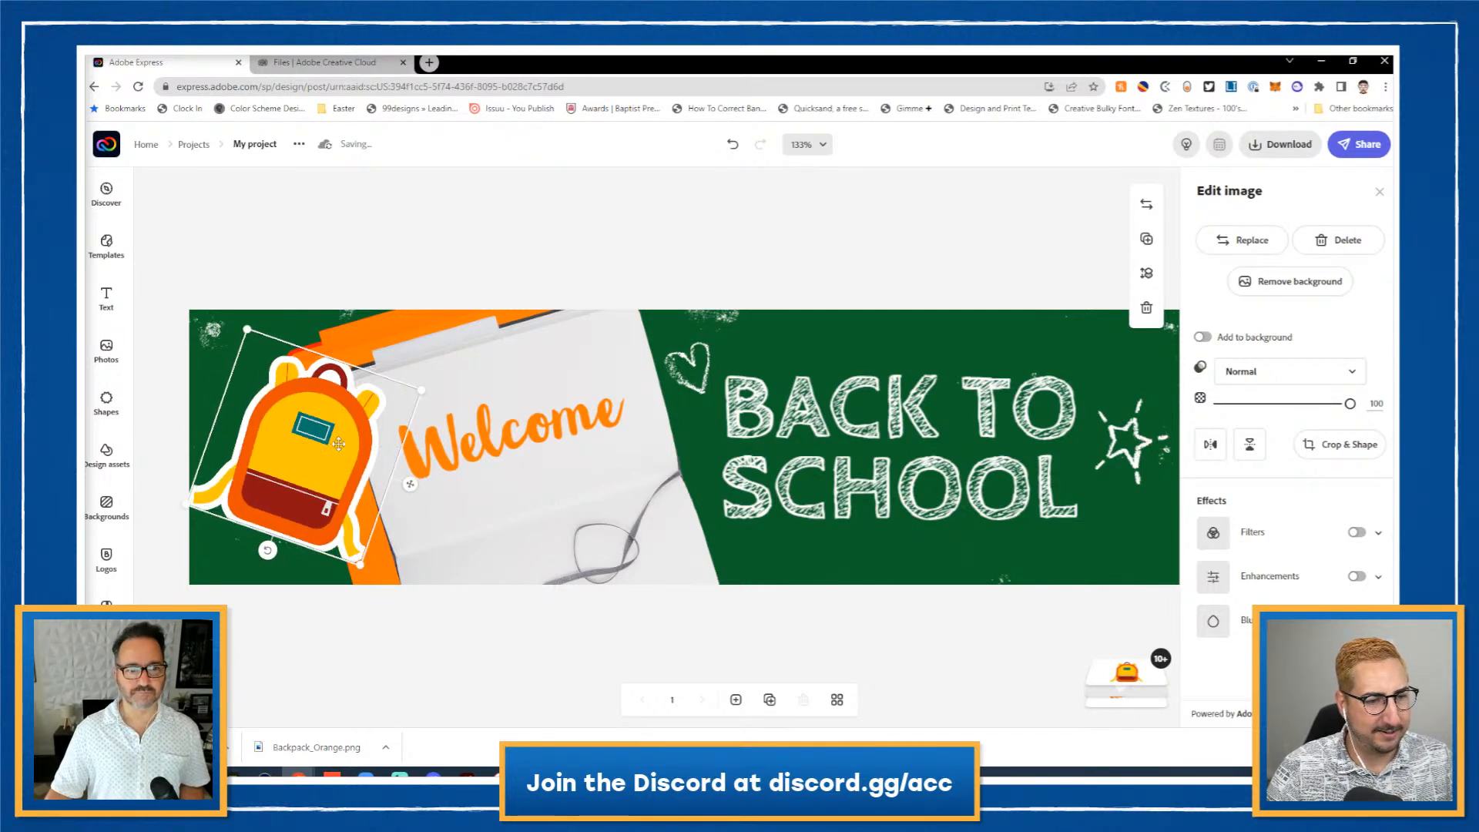
{"action": "left_click_drag", "start_coordinate": [327, 453], "coordinate": [308, 397]}
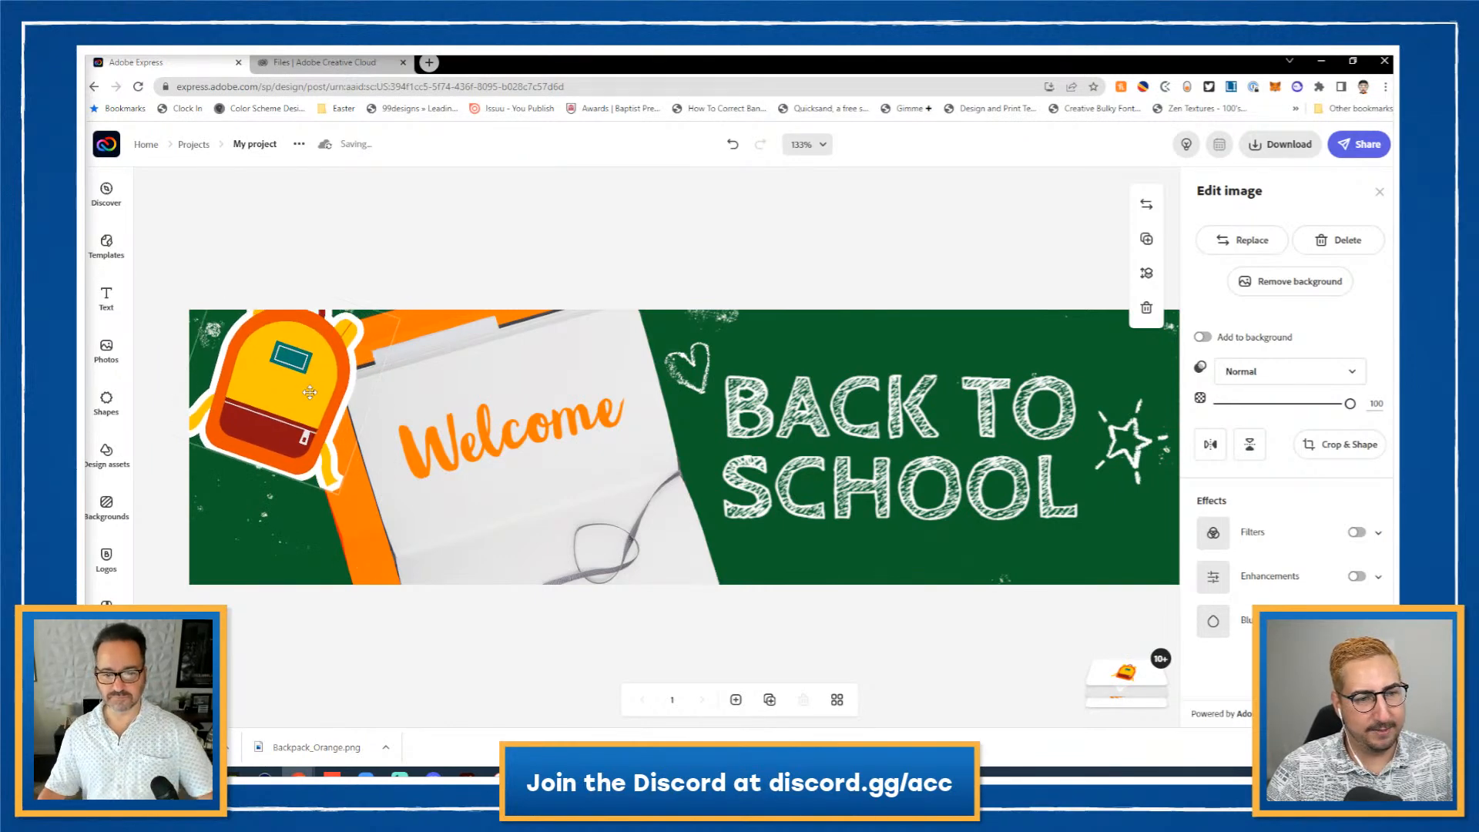
{"action": "left_click", "coordinate": [362, 550]}
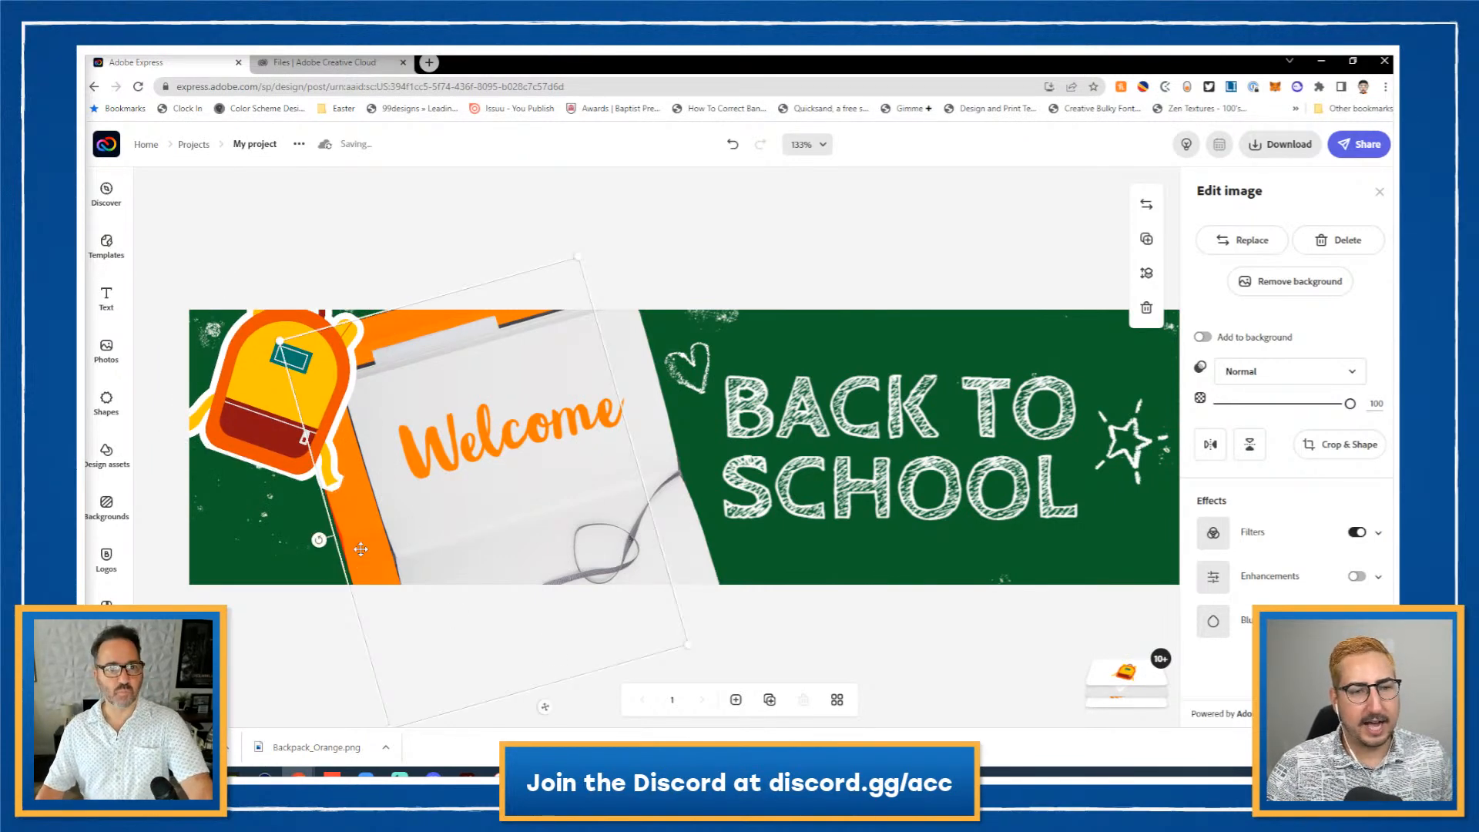
{"action": "double_click", "coordinate": [354, 557]}
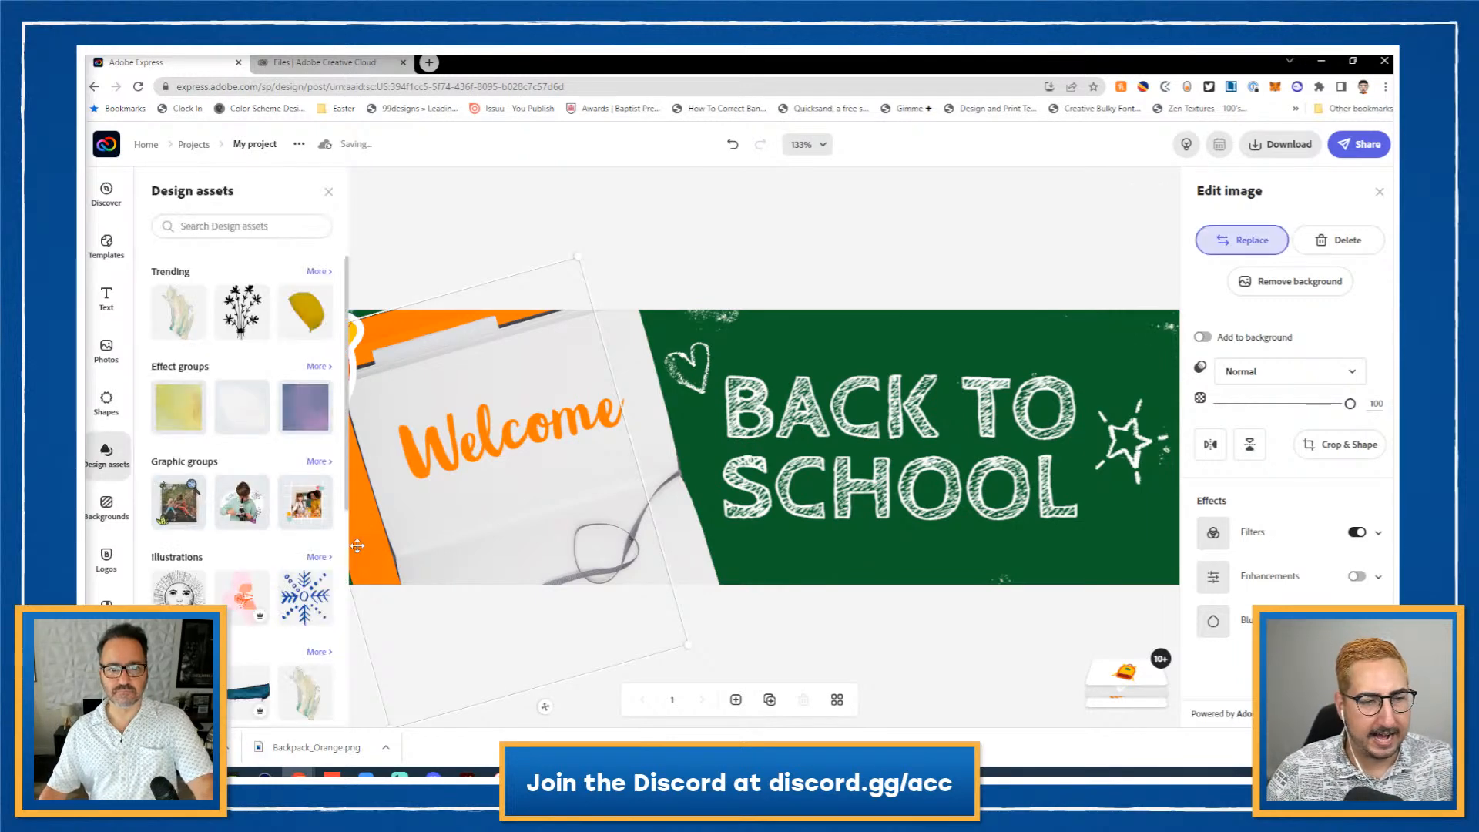
{"action": "left_click", "coordinate": [427, 209]}
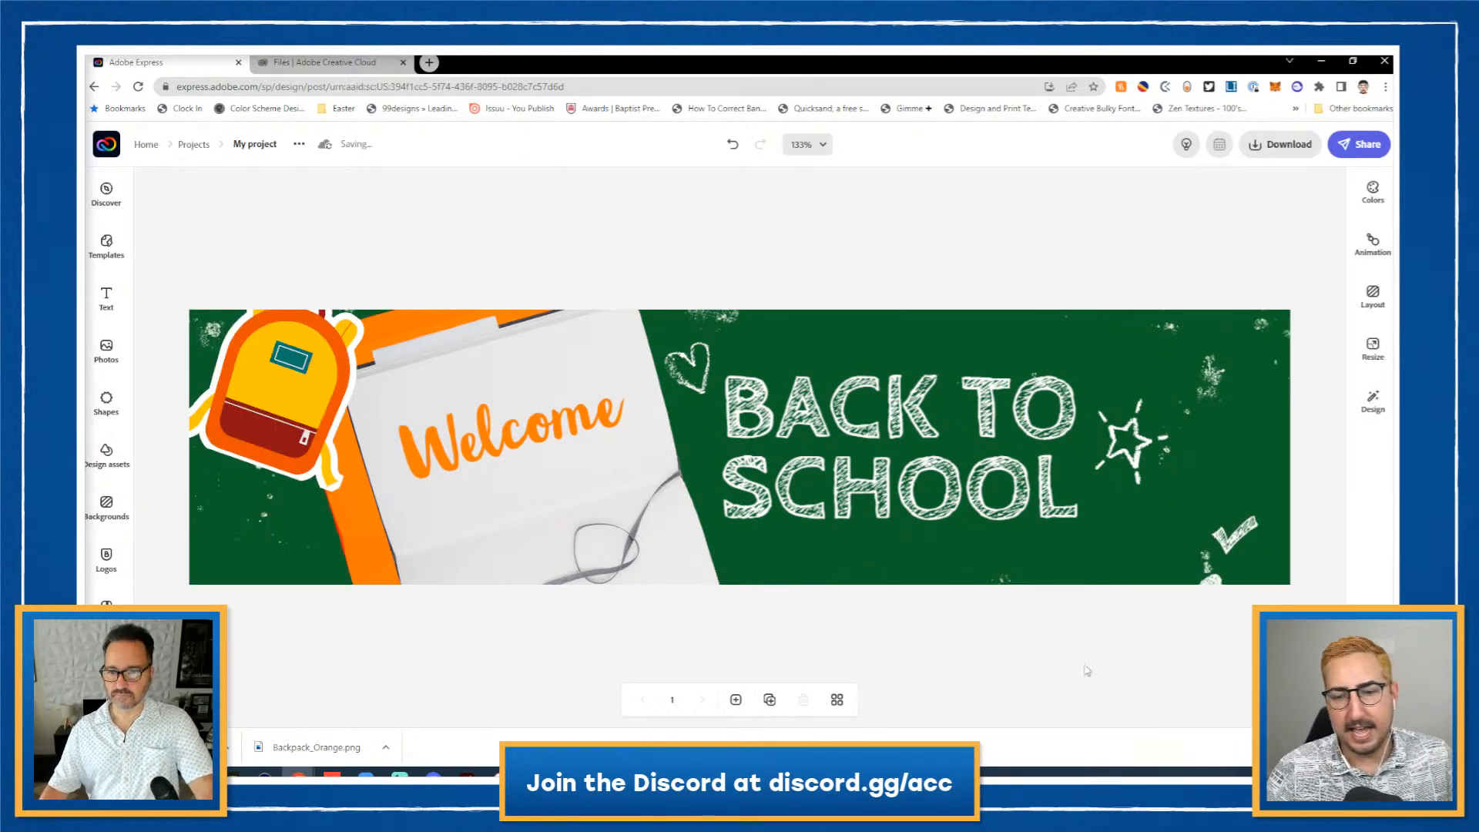
Step: Change the BACK TO SCHOOL heading text to "WELCOME BACK TO SCHOOL"
{"action": "left_click", "coordinate": [938, 415]}
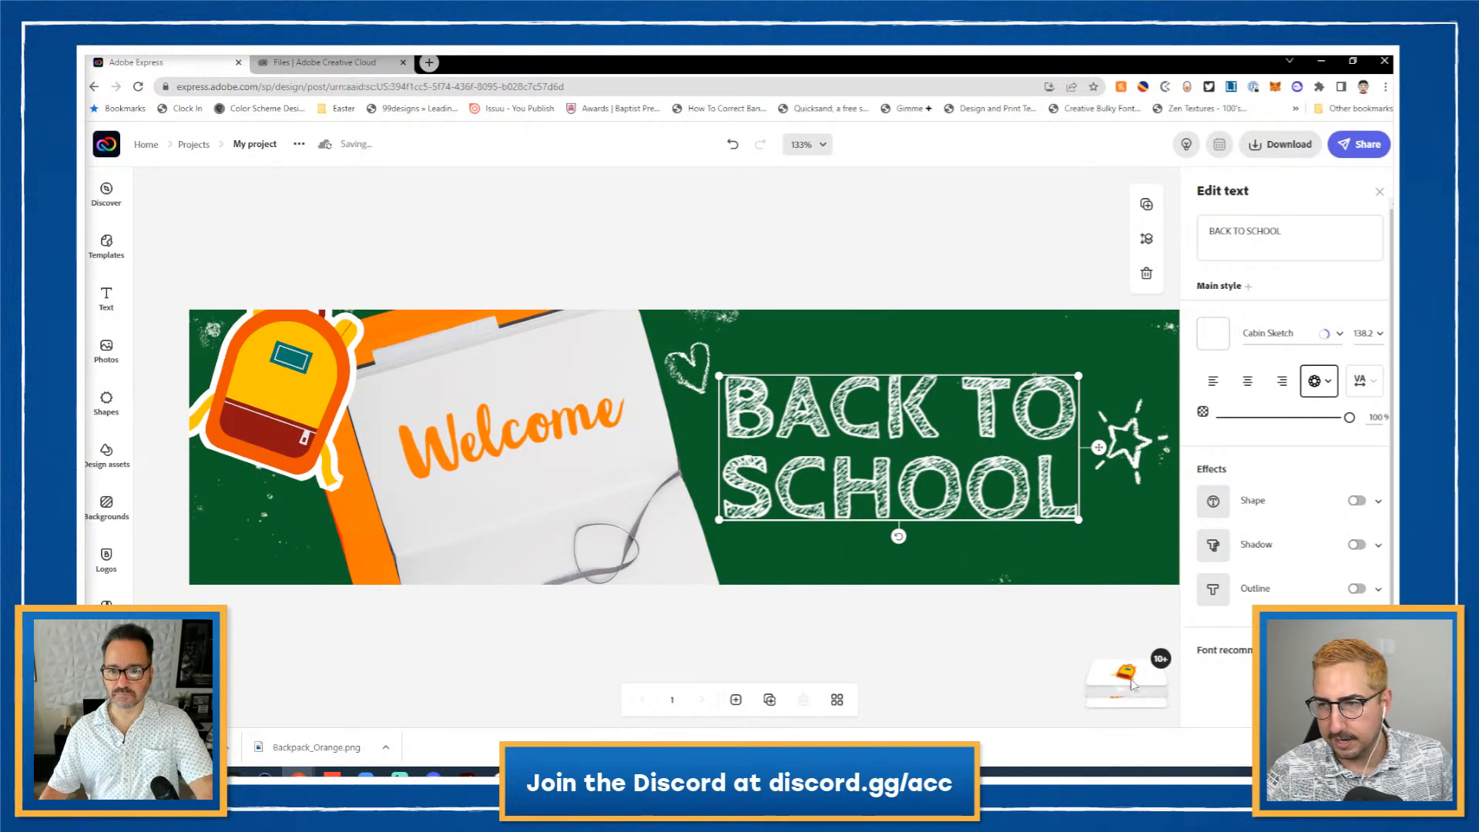
{"action": "mouse_move", "coordinate": [1127, 658]}
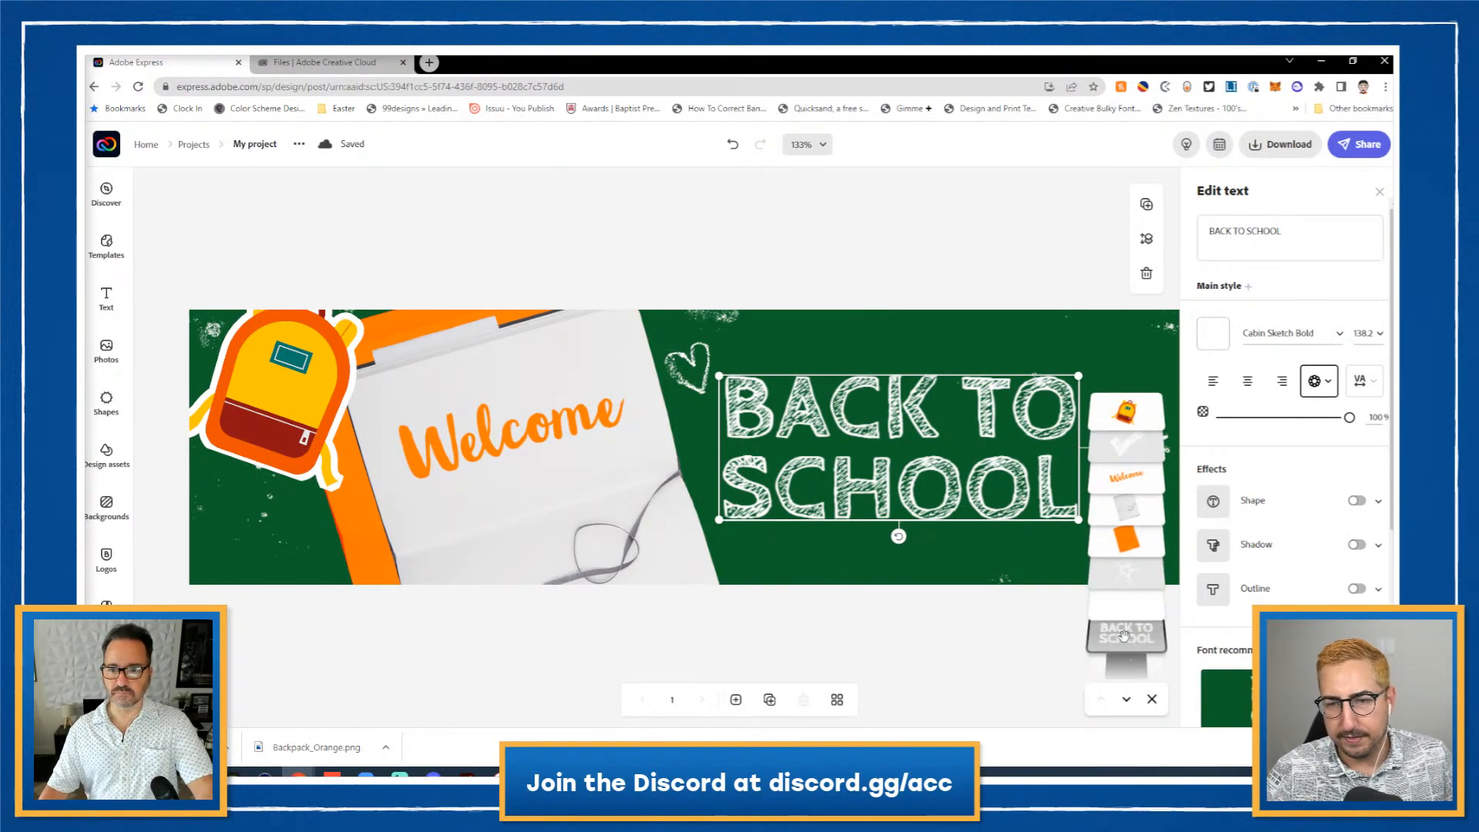
{"action": "left_click", "coordinate": [1258, 230]}
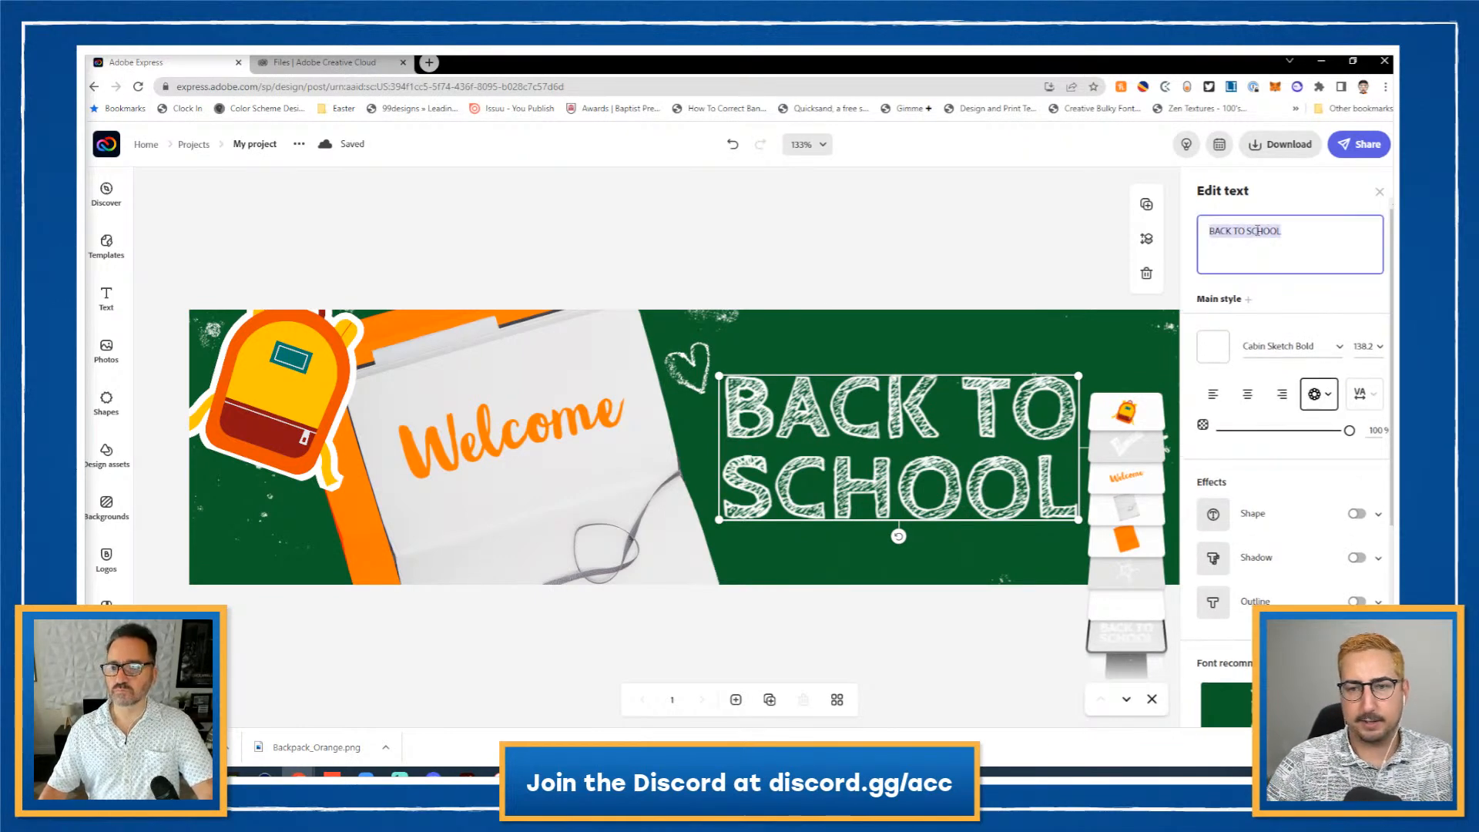
{"action": "type", "text": "WELCOME"}
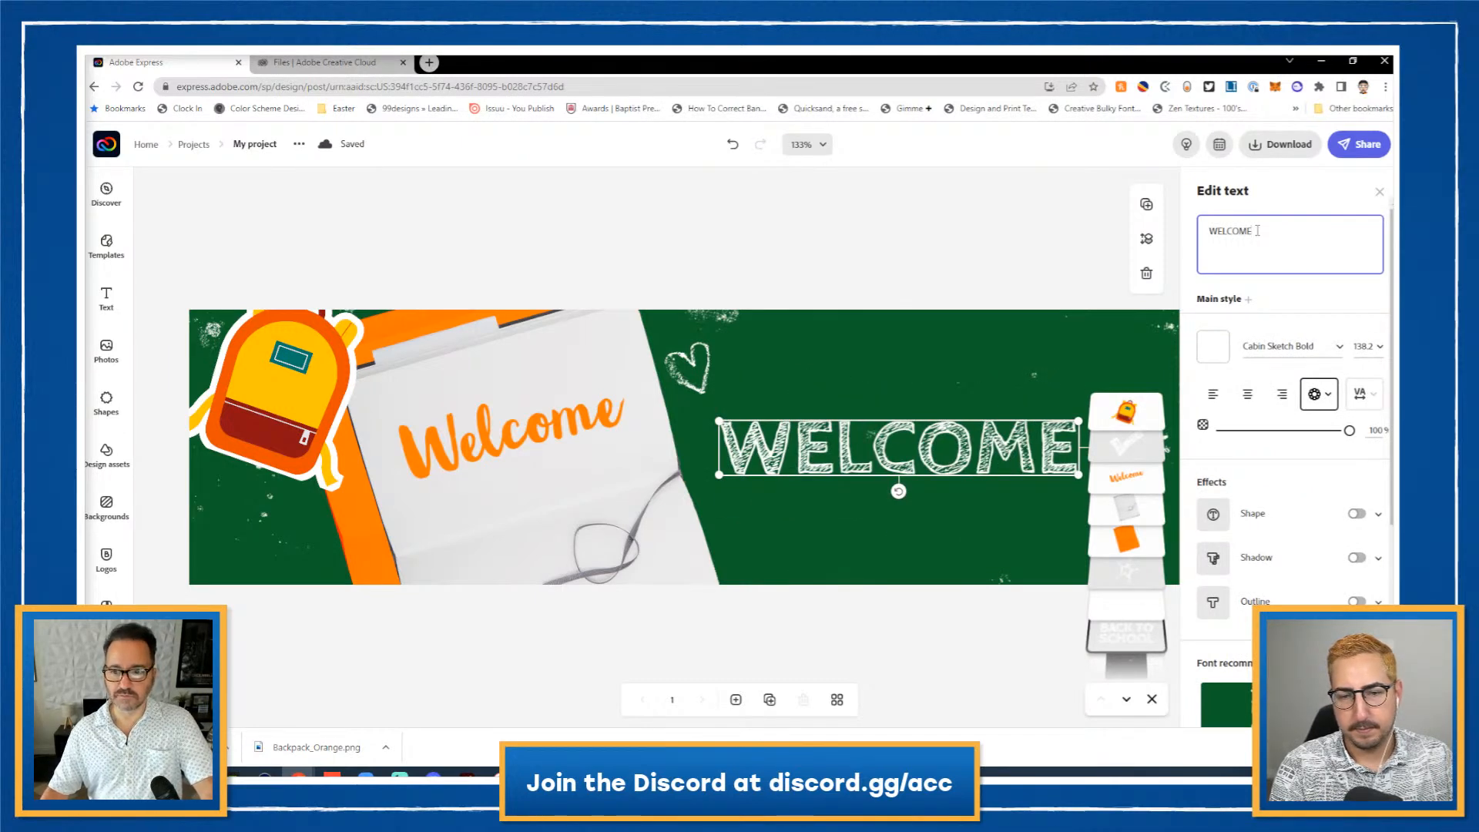
{"action": "type", "text": " BACK"}
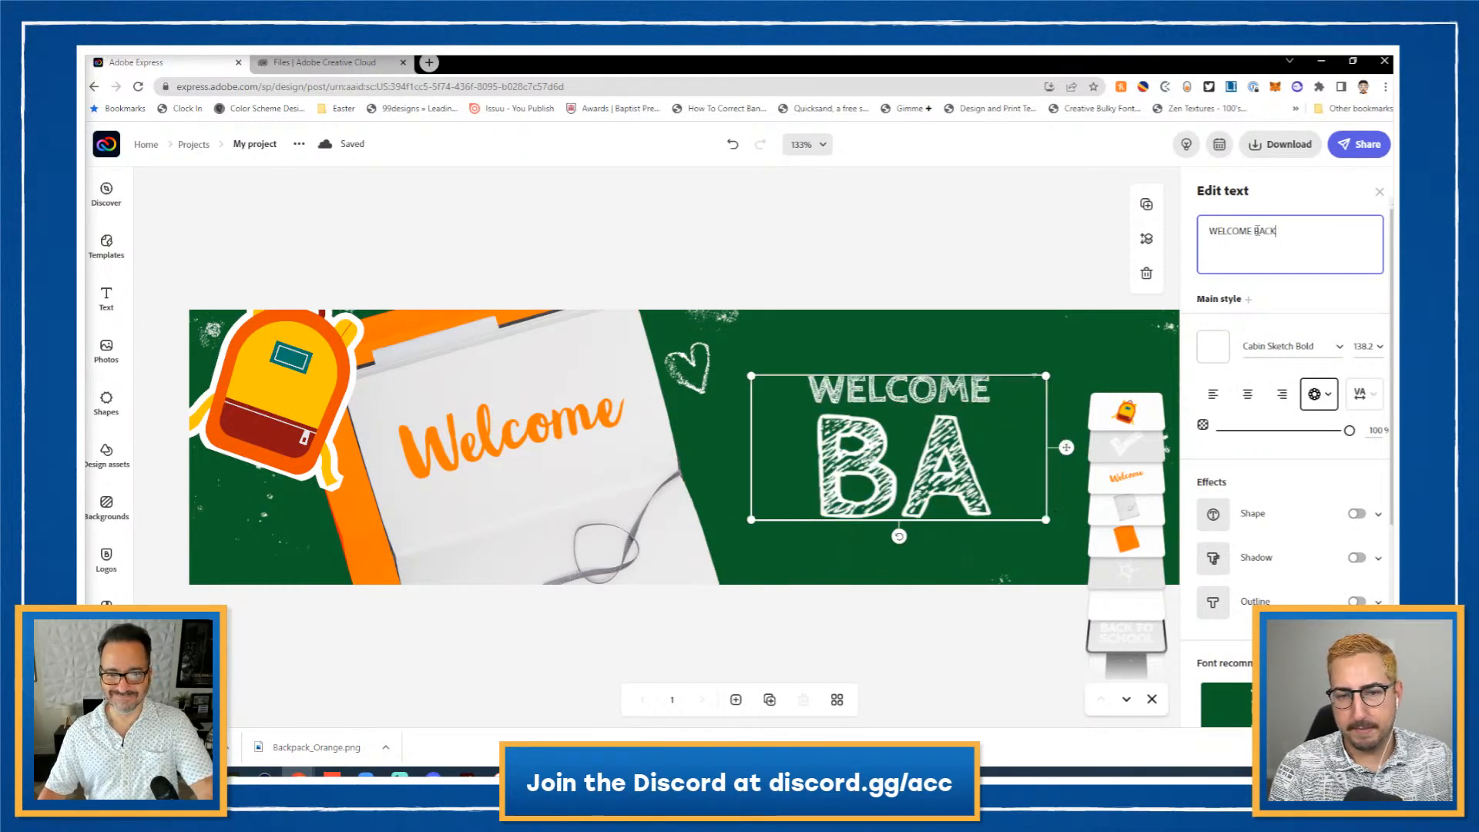
{"action": "type", "text": " TO SCHOOL"}
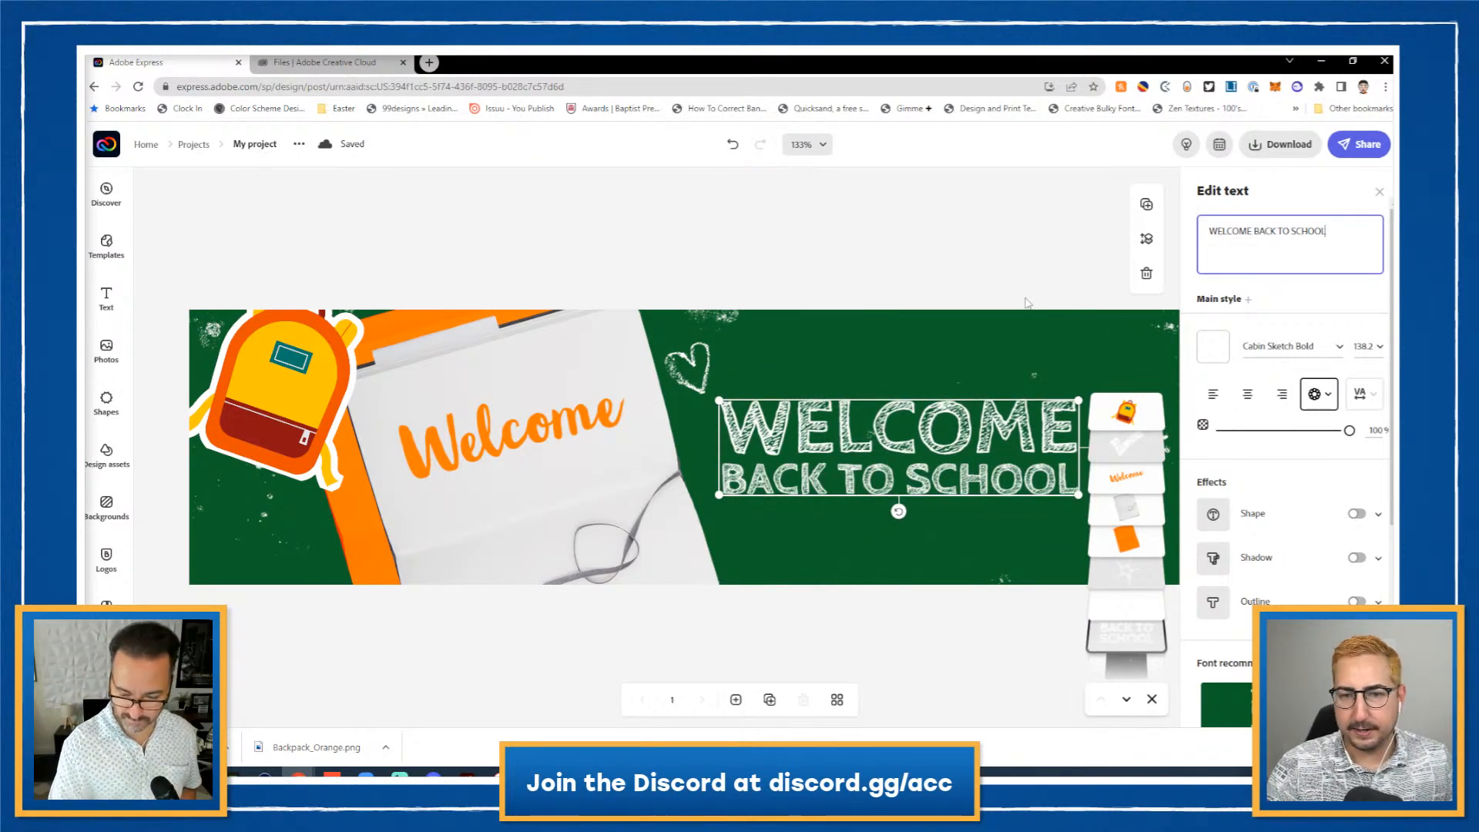
{"action": "left_click", "coordinate": [976, 280]}
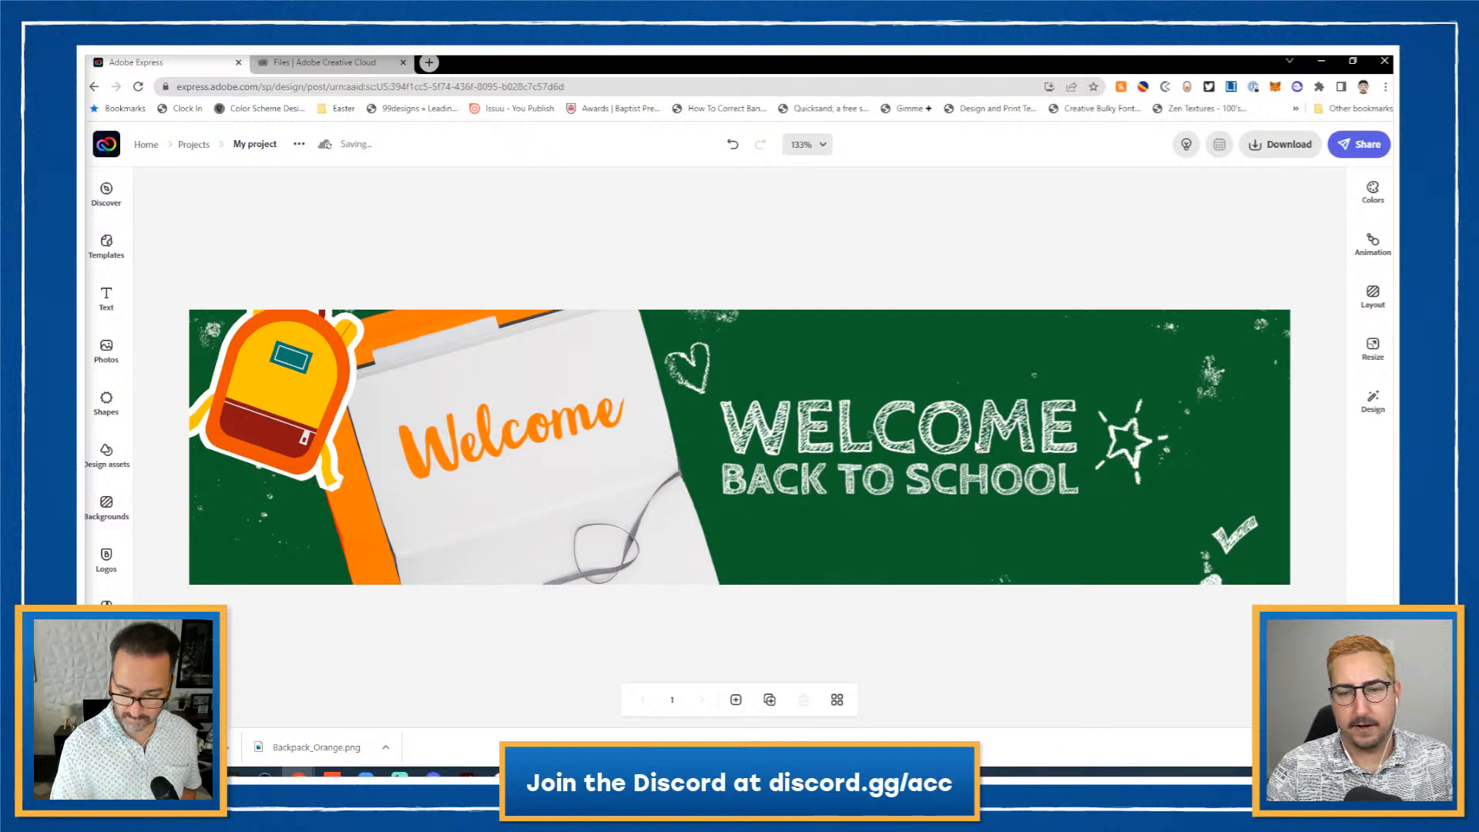
Step: Try the second Magic text layout on the WELCOME BACK TO SCHOOL heading and restore its original layout
{"action": "left_click", "coordinate": [974, 443]}
{"action": "left_click", "coordinate": [1318, 383]}
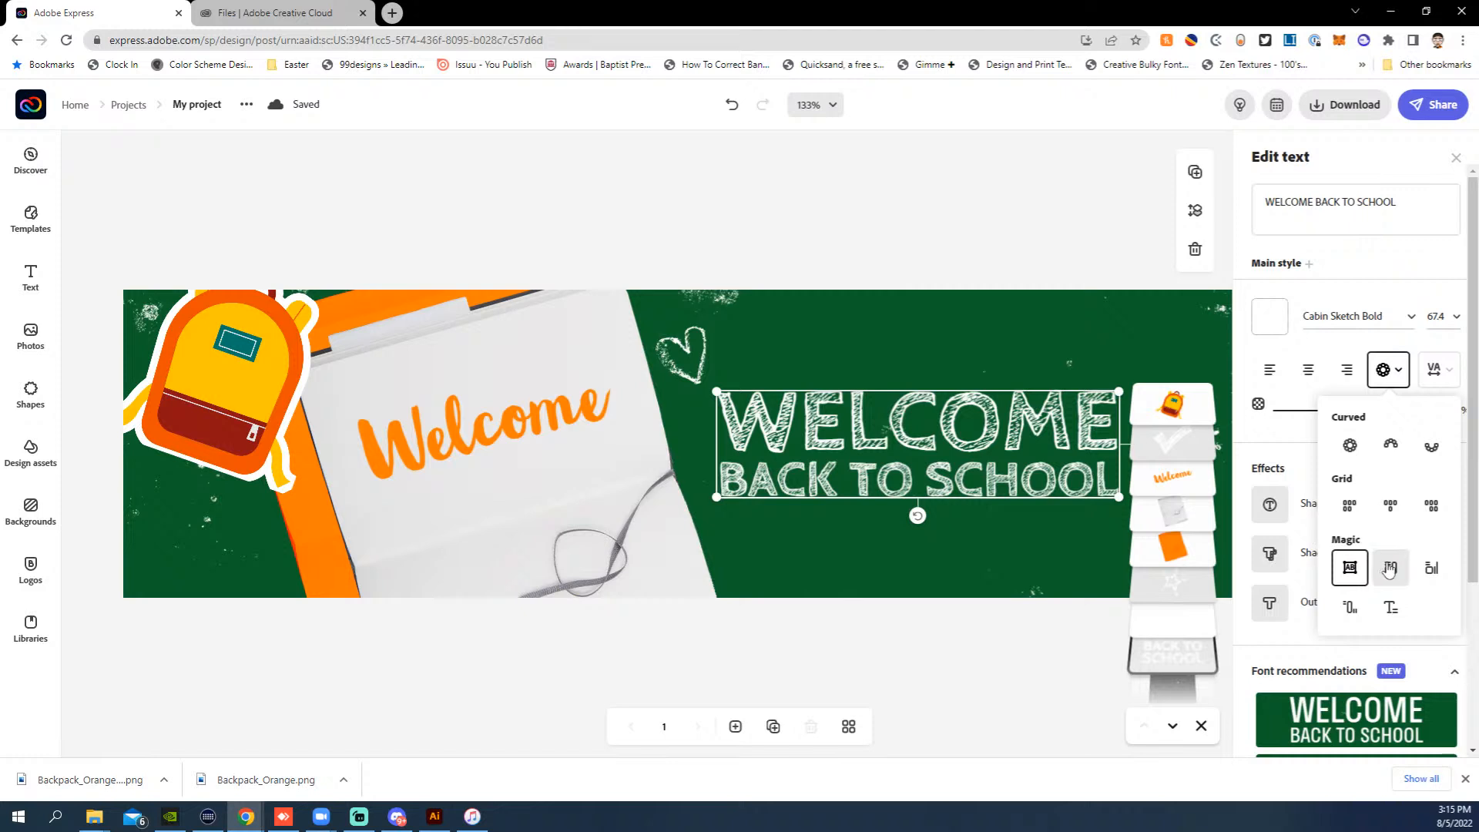
{"action": "left_click", "coordinate": [1389, 569]}
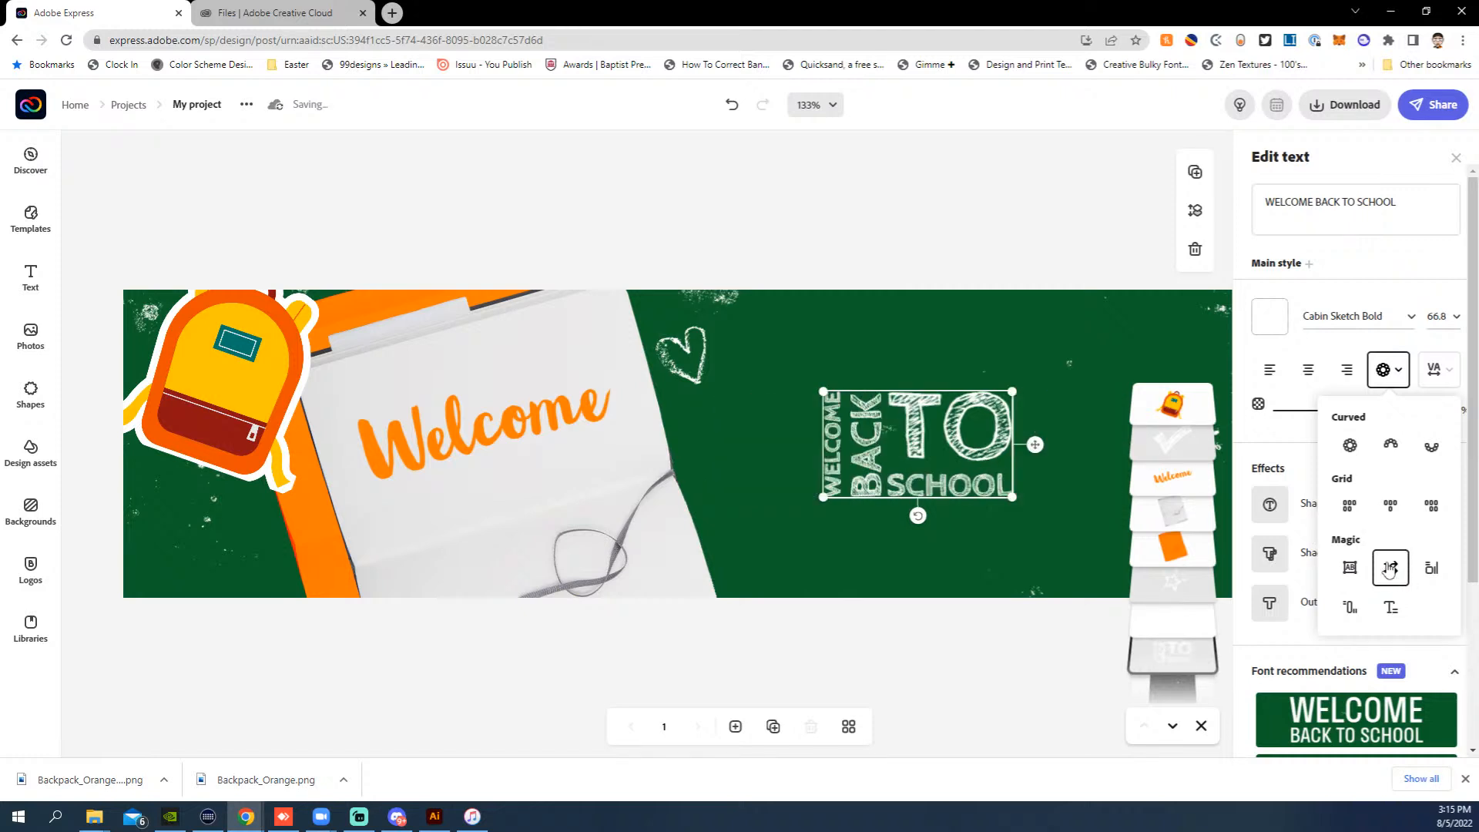
{"action": "left_click", "coordinate": [1350, 567]}
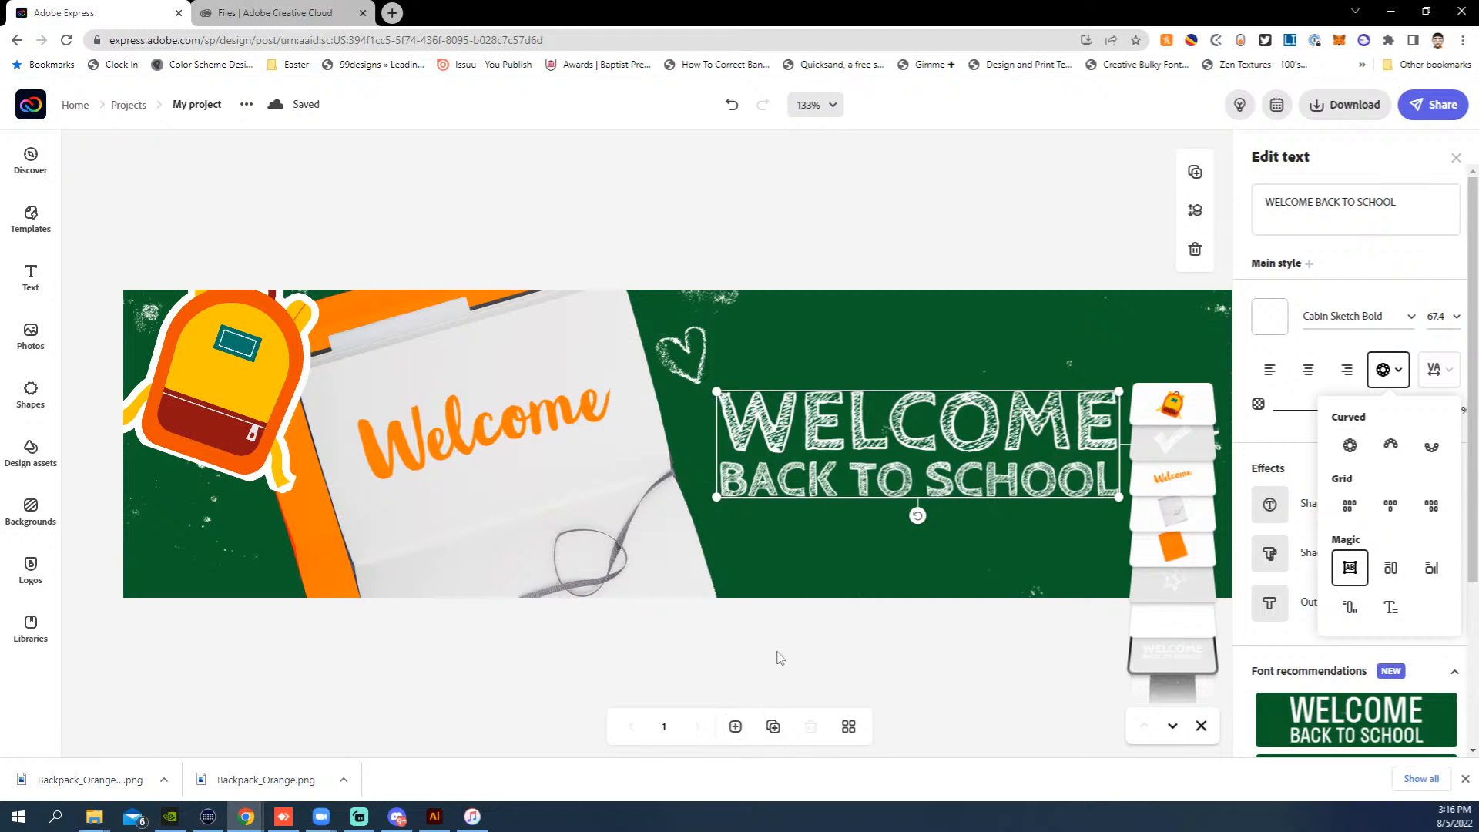
Step: Set the canvas zoom to 50% and delete the chalk star beside the heading
{"action": "left_click", "coordinate": [809, 105]}
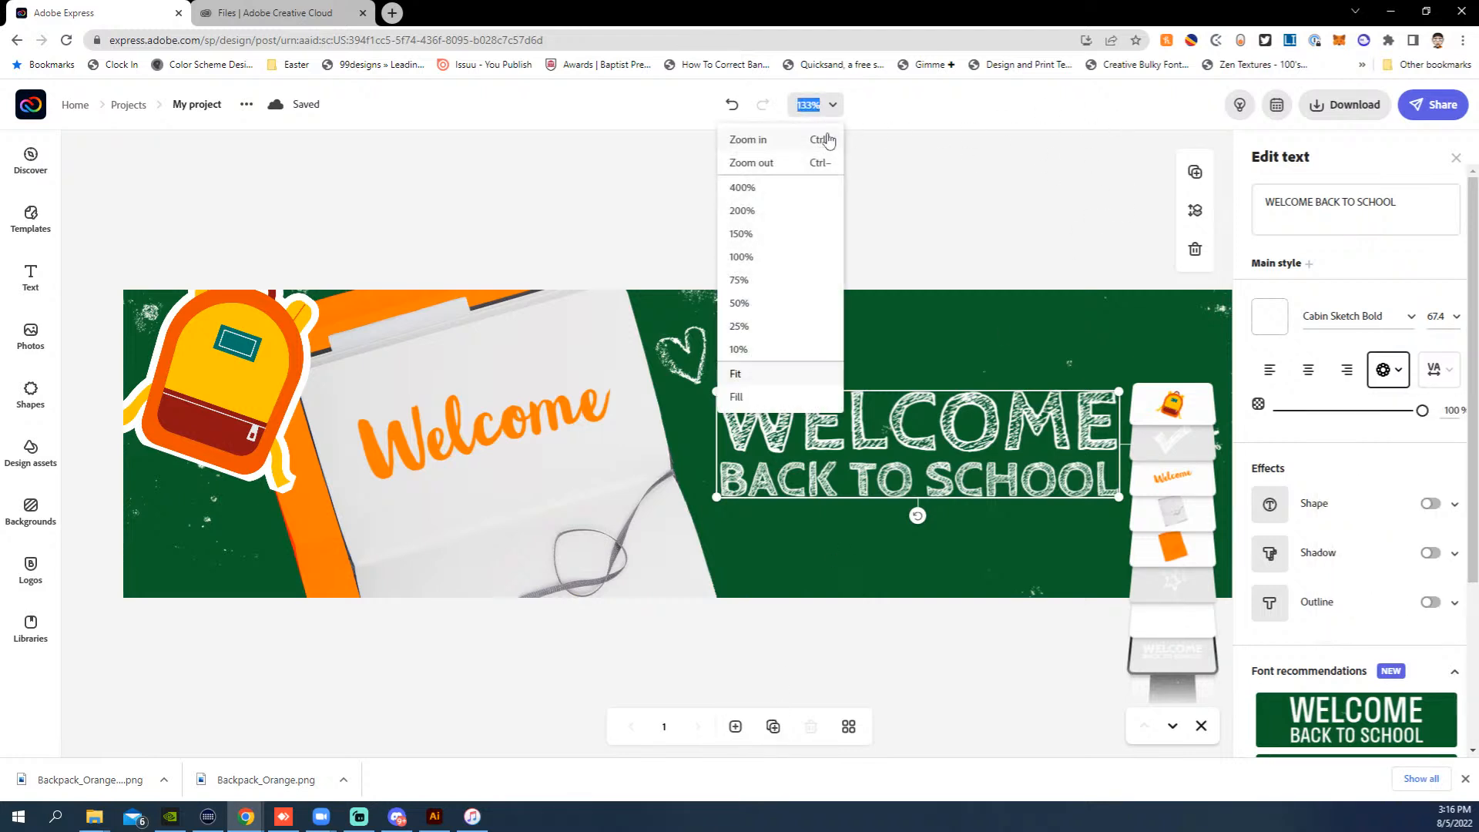
{"action": "left_click", "coordinate": [741, 303]}
{"action": "left_click", "coordinate": [953, 373]}
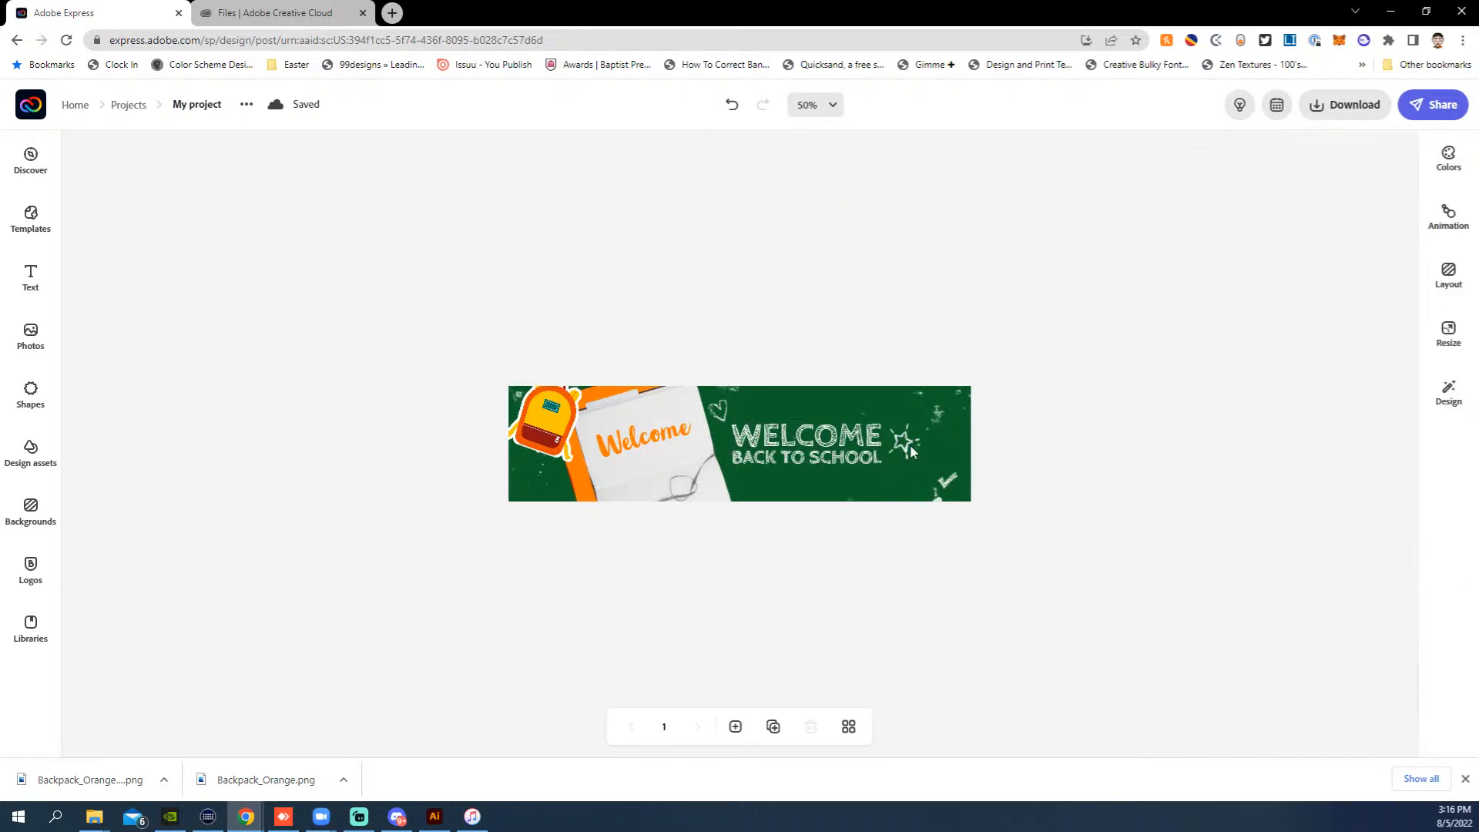
{"action": "left_click", "coordinate": [910, 449]}
{"action": "key", "text": "Delete"}
Step: Enlarge the WELCOME BACK TO SCHOOL heading to a font size of about 100 and center it vertically in the green area
{"action": "left_click", "coordinate": [829, 454]}
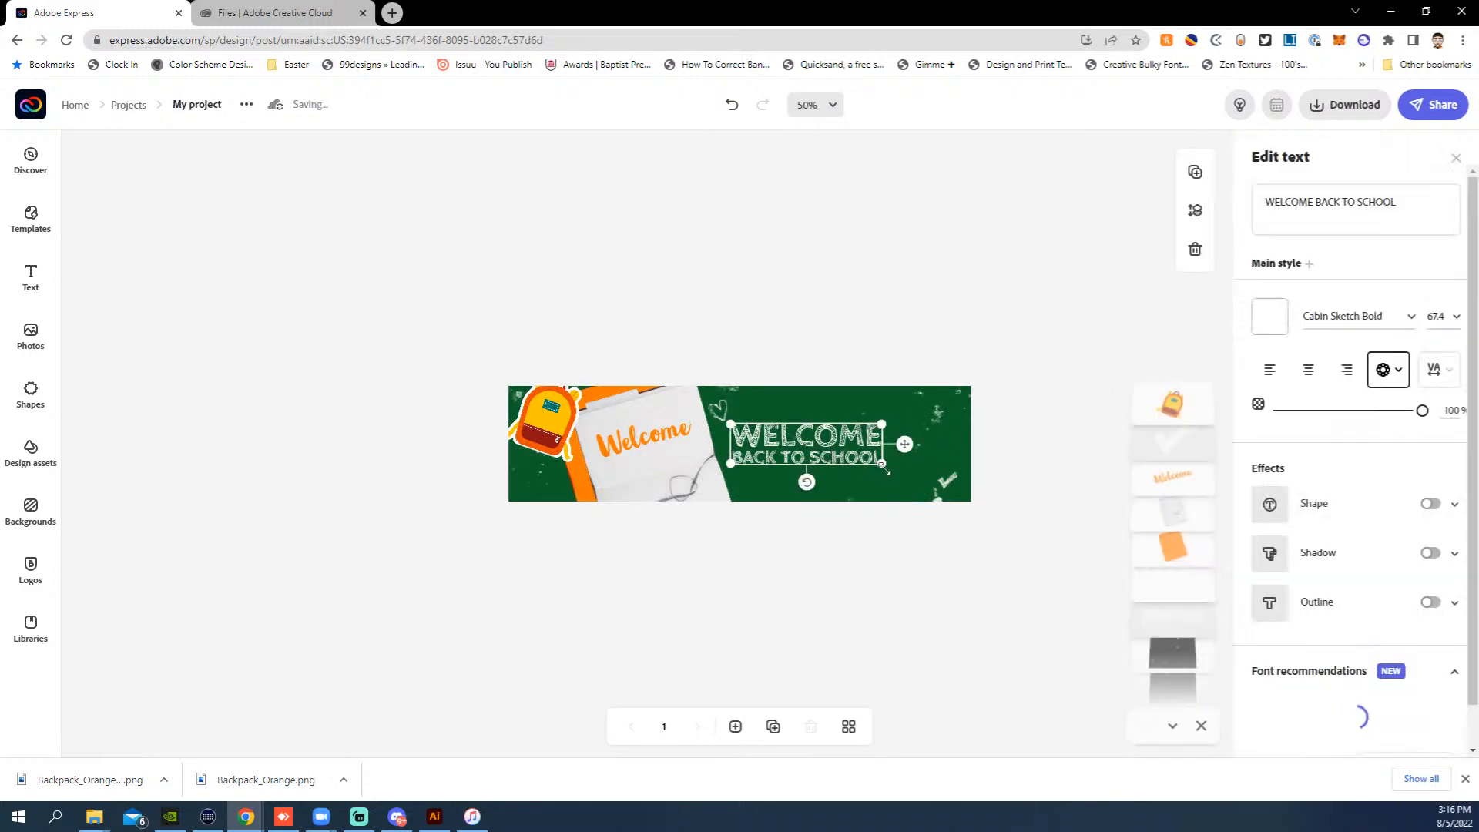
{"action": "left_click_drag", "start_coordinate": [886, 470], "coordinate": [956, 492]}
{"action": "left_click_drag", "start_coordinate": [883, 445], "coordinate": [886, 432]}
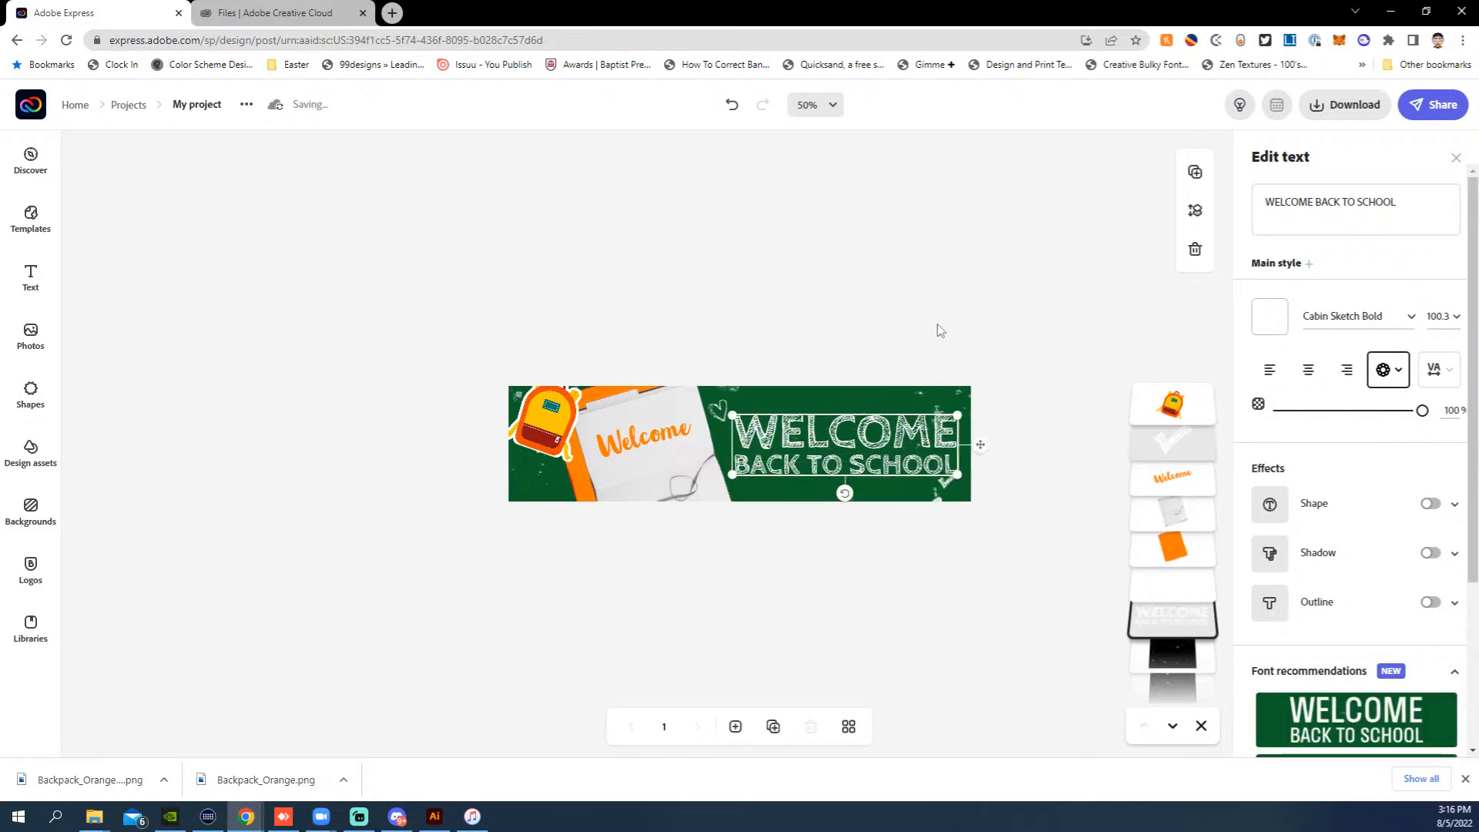
Step: Replace the orange Welcome text on the notepad with "Students & Parents", breaking the line after the ampersand
{"action": "left_click", "coordinate": [938, 330]}
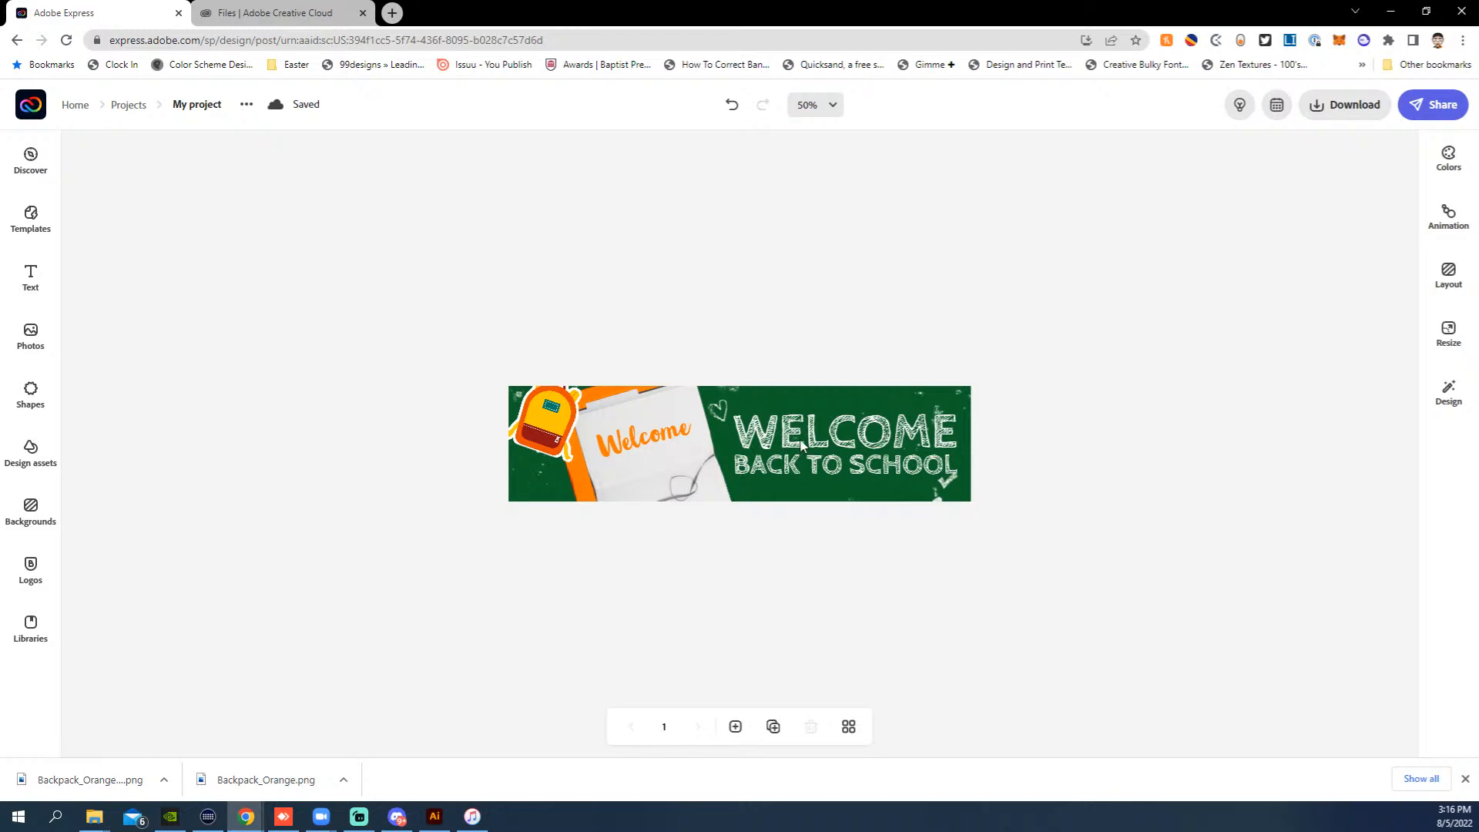
{"action": "left_click", "coordinate": [638, 445]}
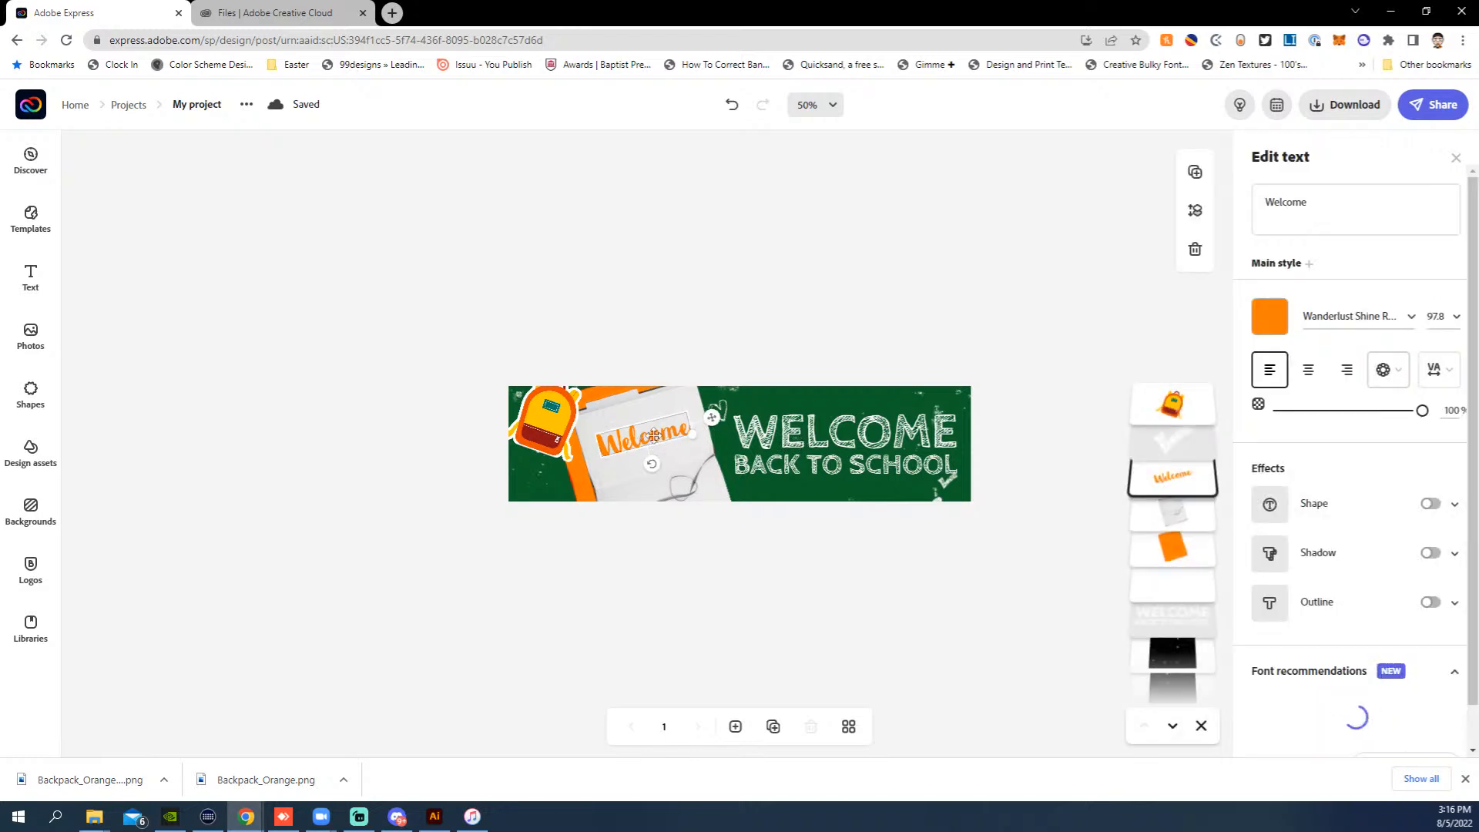
{"action": "type", "text": "Studen"}
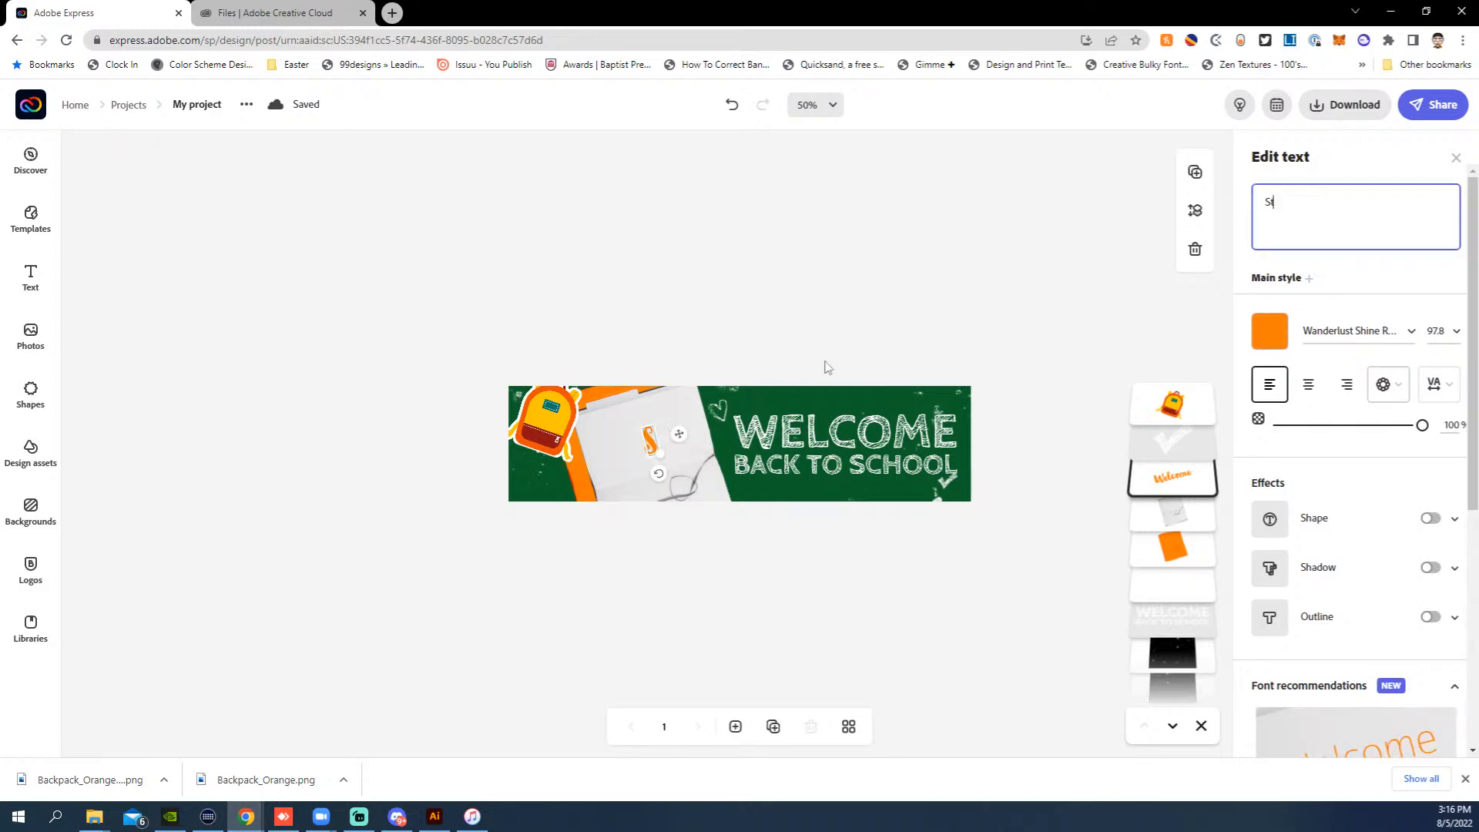
{"action": "type", "text": "ts &"}
{"action": "key", "text": "Return"}
{"action": "type", "text": "Parte"}
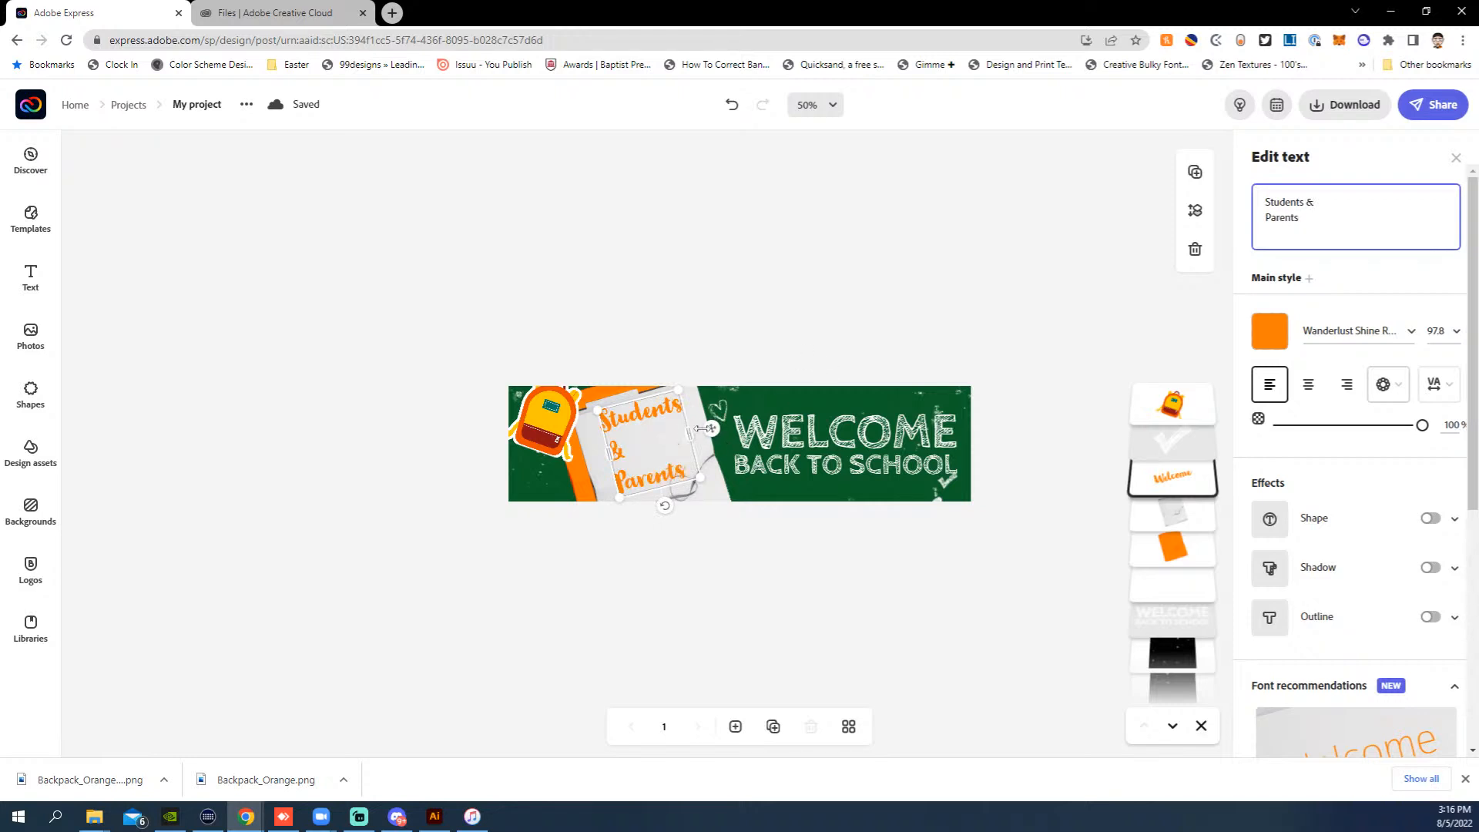
Step: Widen the Students & Parents text to fit two lines, center-align it on the notepad, and nudge the backpack toward the banner's upper-left corner
{"action": "left_click_drag", "start_coordinate": [707, 426], "coordinate": [726, 424]}
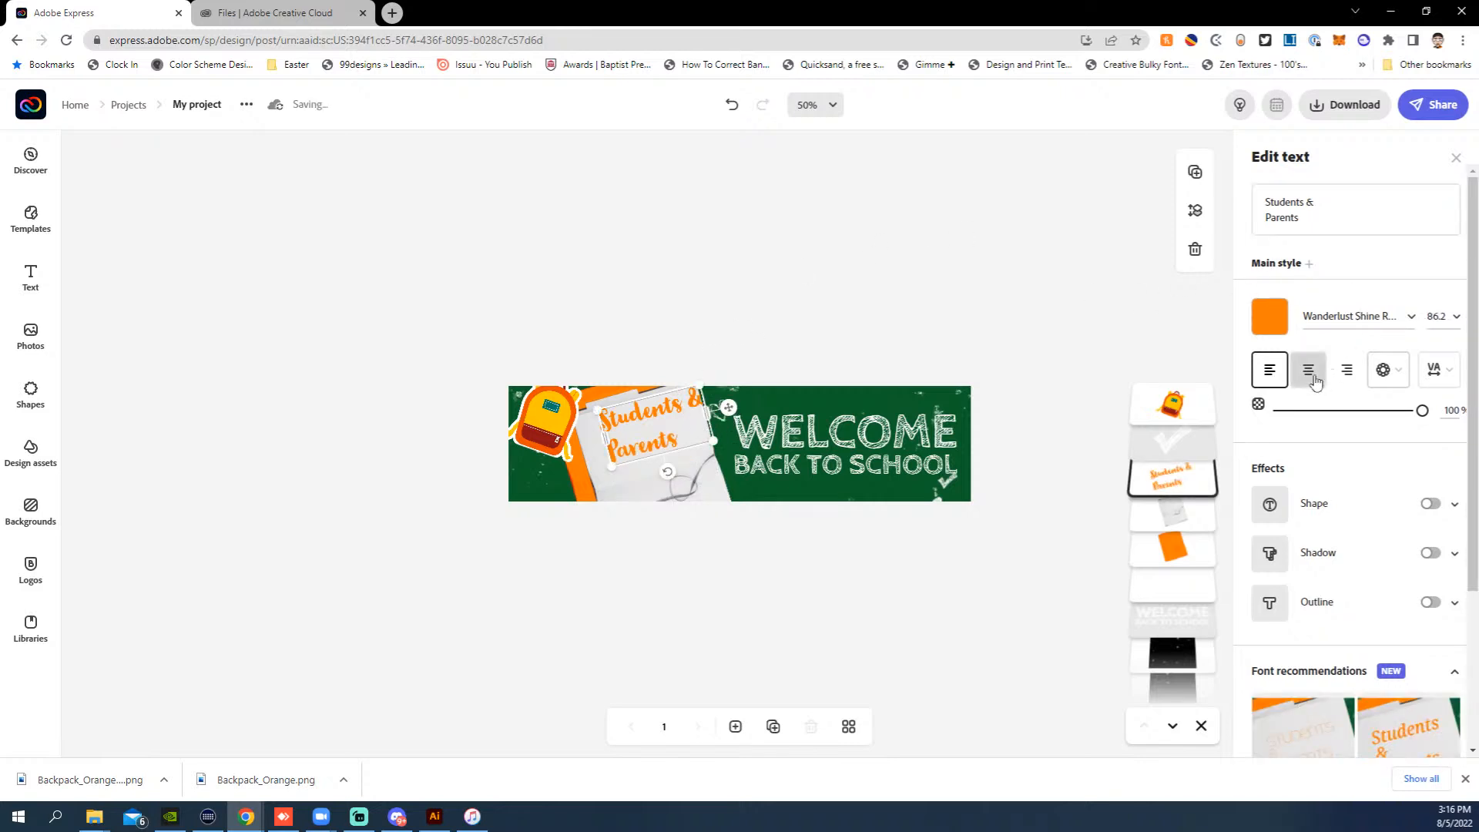
{"action": "left_click", "coordinate": [1307, 369]}
{"action": "left_click_drag", "start_coordinate": [647, 428], "coordinate": [640, 428]}
{"action": "left_click", "coordinate": [856, 293]}
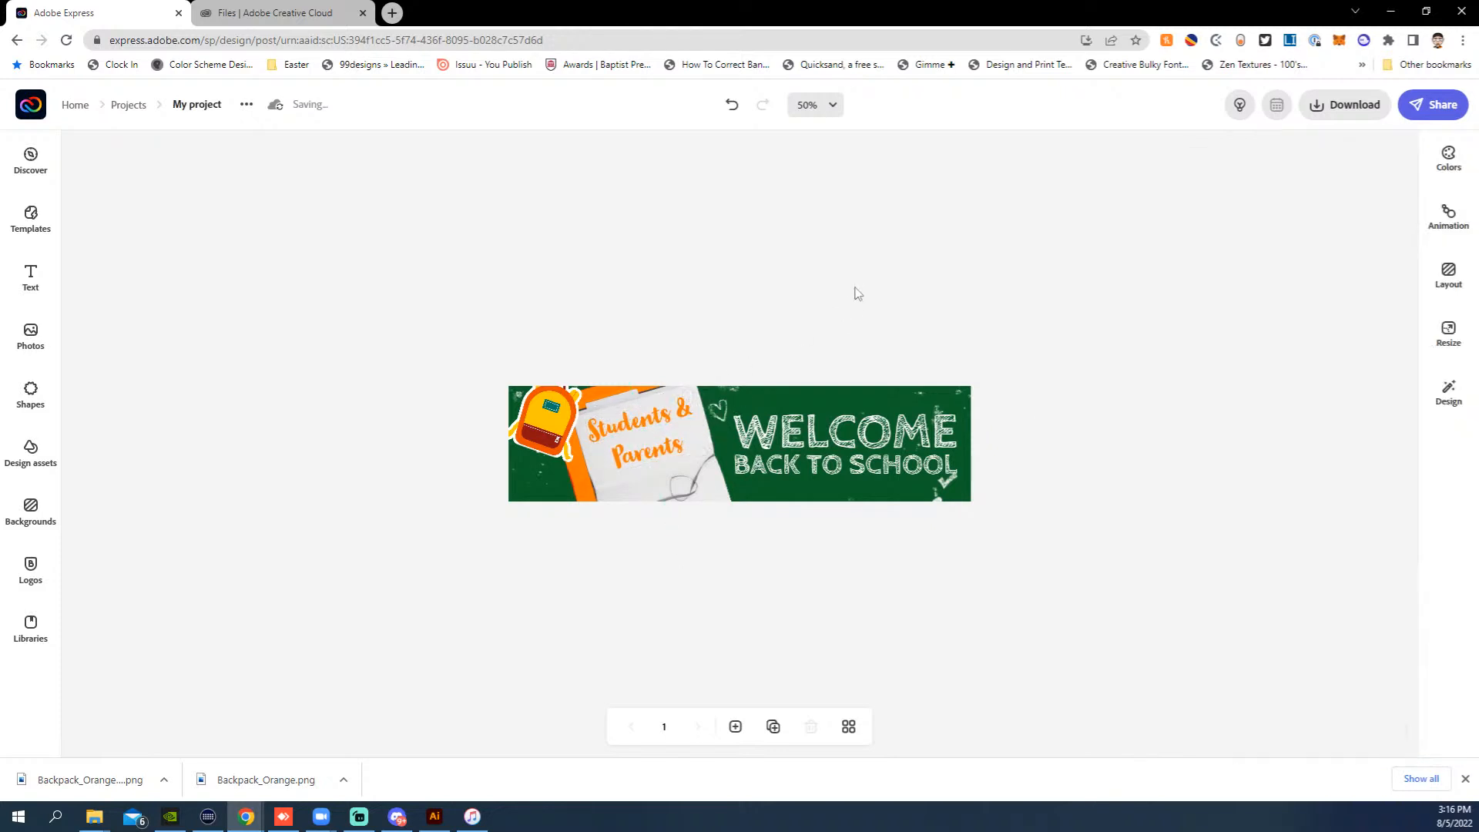
{"action": "left_click_drag", "start_coordinate": [534, 421], "coordinate": [529, 418]}
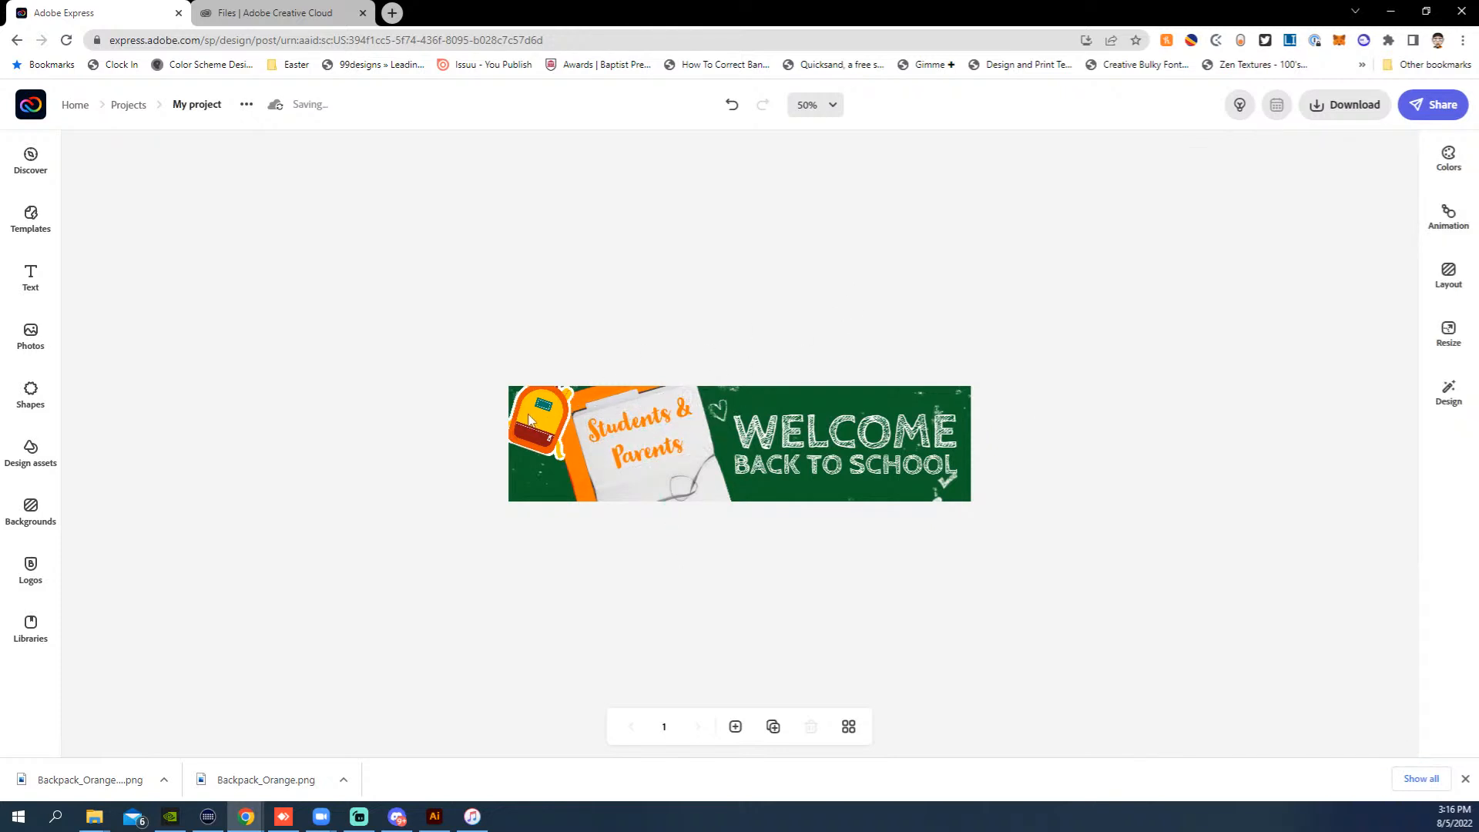
Step: Try the second variant of the Dynamic text animation on the banner and close the browser's downloads bar
{"action": "left_click", "coordinate": [1449, 217]}
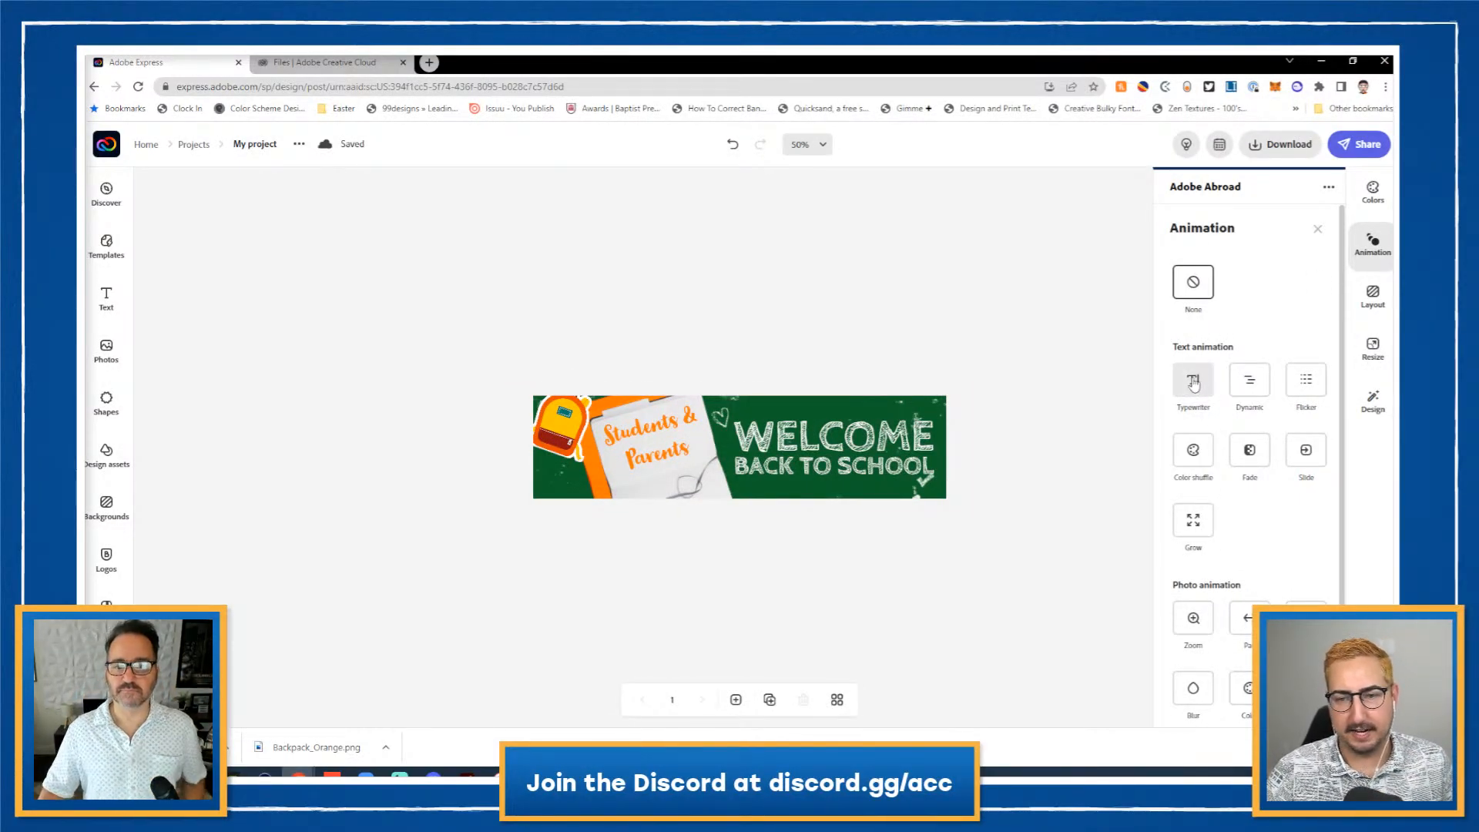
{"action": "left_click", "coordinate": [1244, 383]}
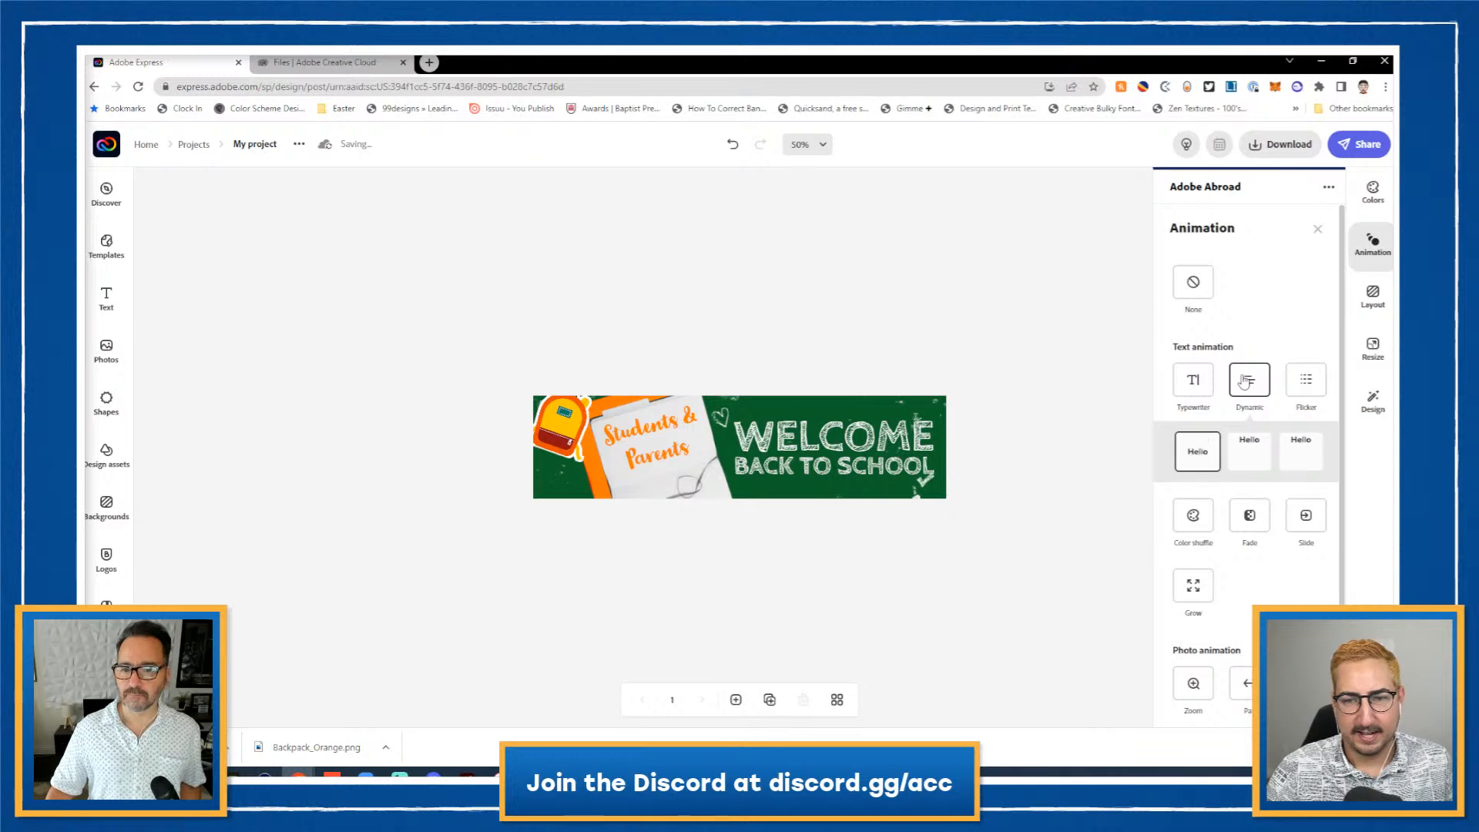
{"action": "left_click", "coordinate": [1256, 459]}
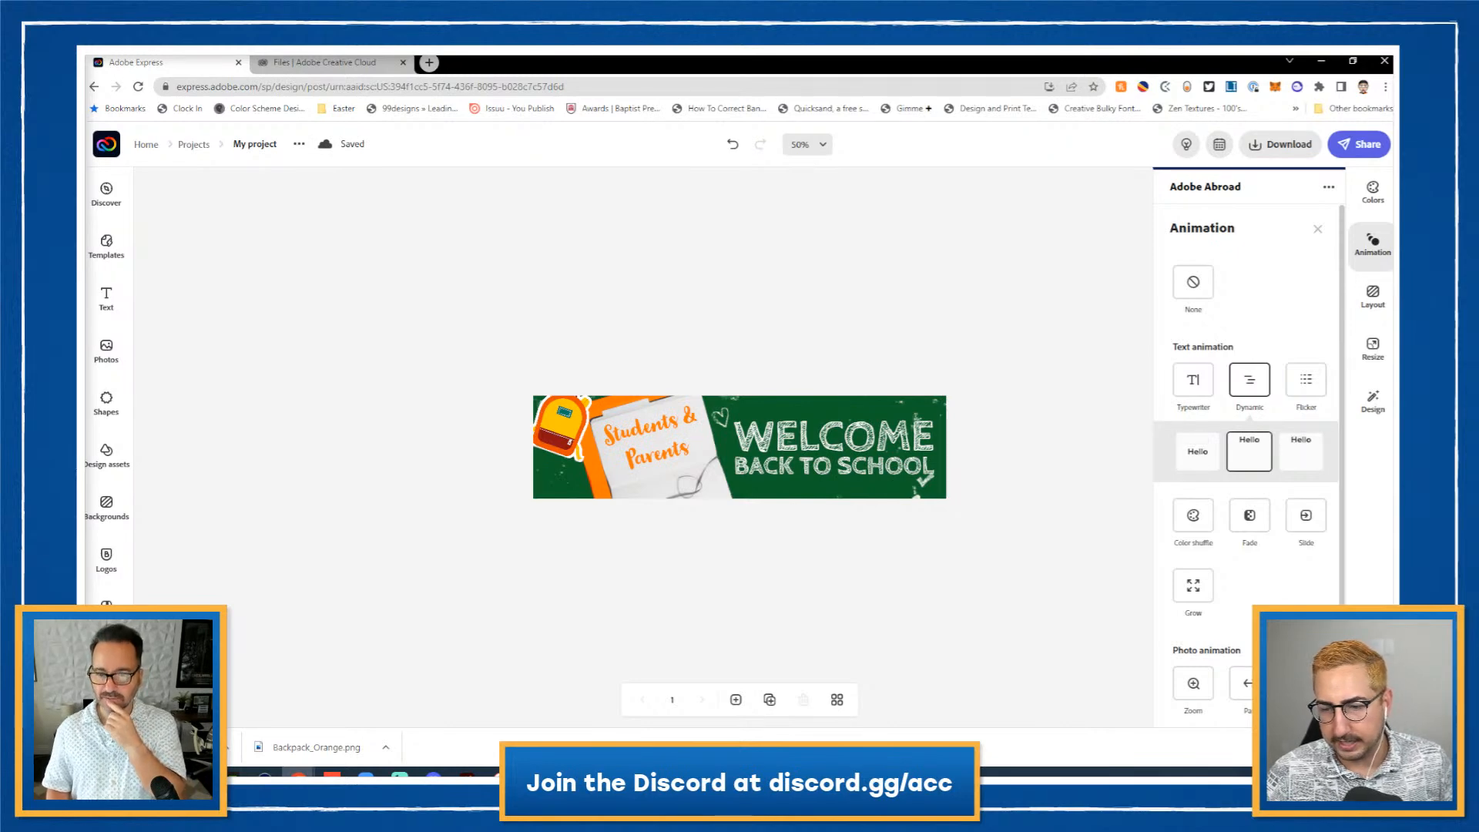
{"action": "left_click", "coordinate": [1382, 747]}
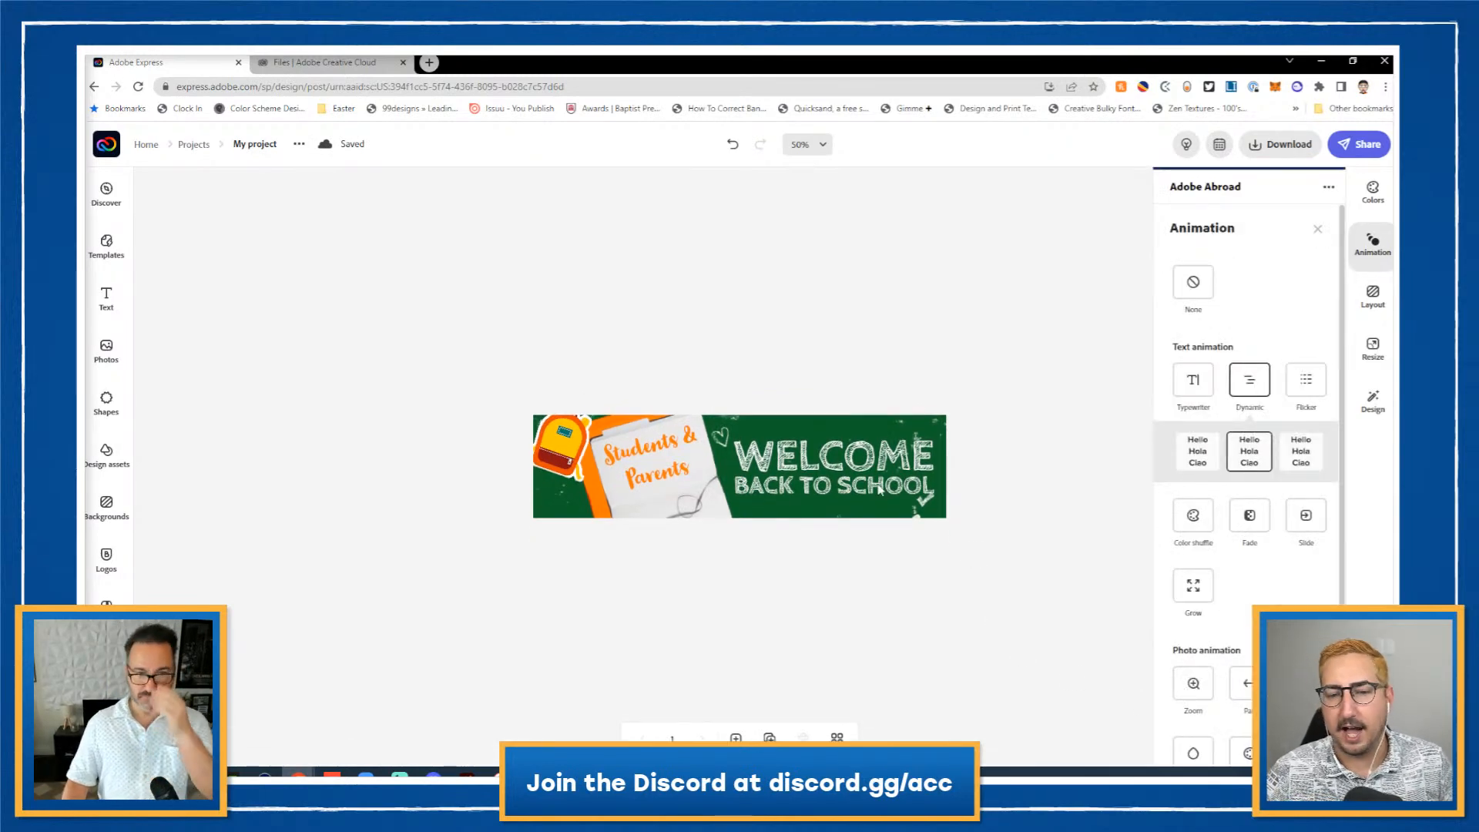
Step: Reorder the layers so the Students & Parents text, the notepad and the orange folder sit below the WELCOME BACK TO SCHOOL heading
{"action": "left_click", "coordinate": [881, 490]}
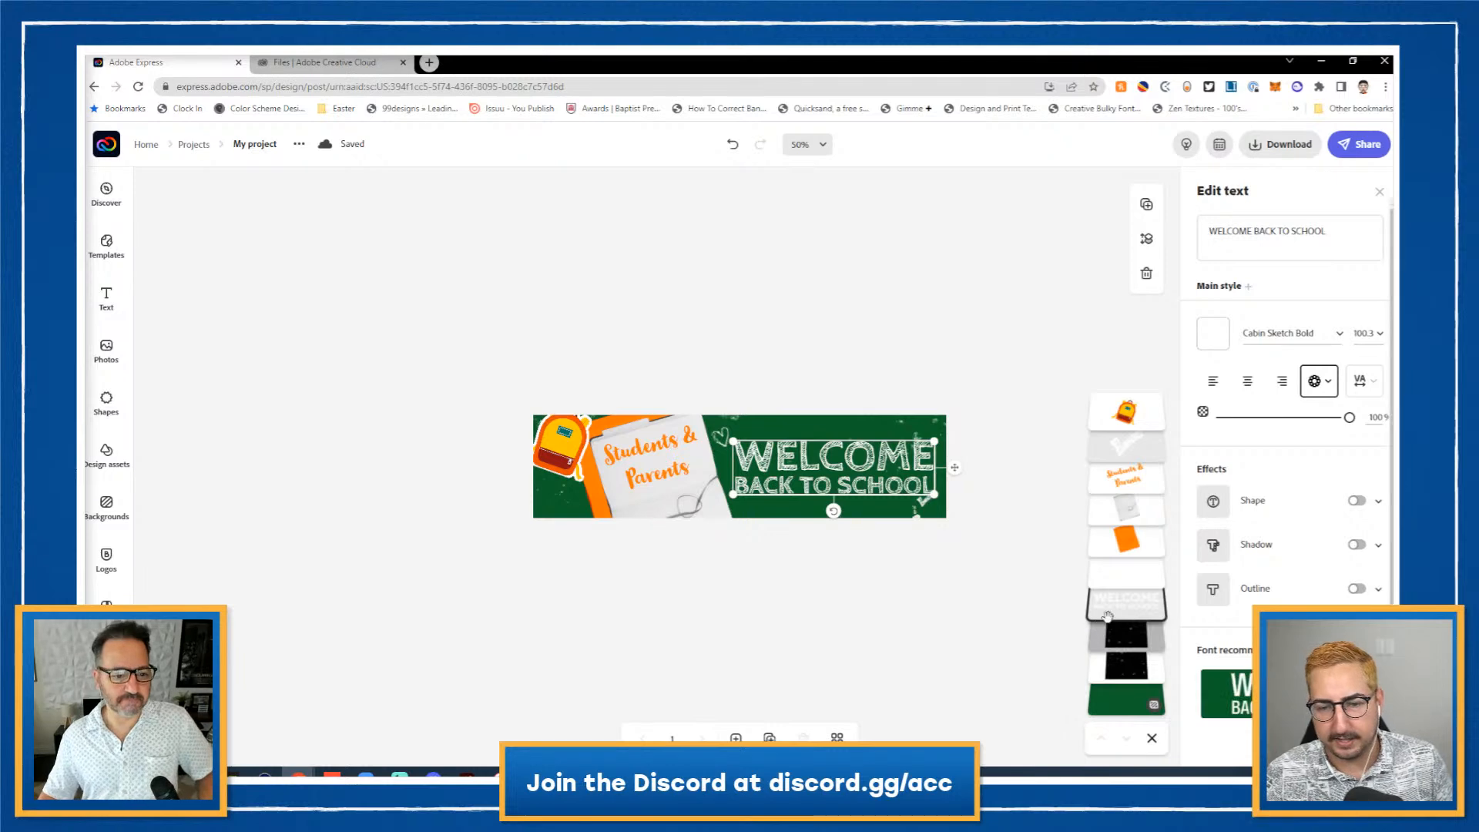
{"action": "left_click_drag", "start_coordinate": [1124, 479], "coordinate": [1125, 596]}
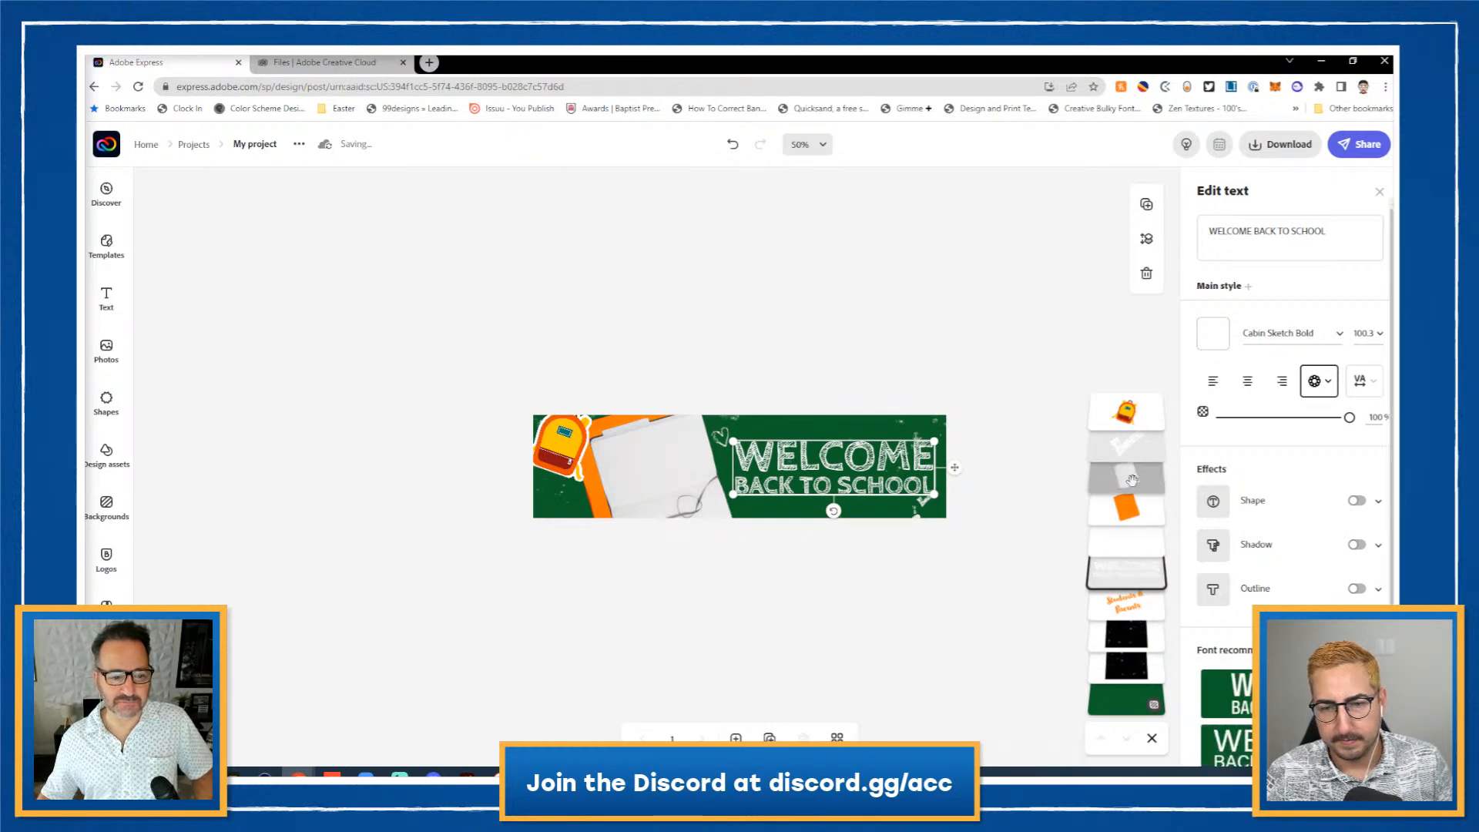
{"action": "left_click_drag", "start_coordinate": [1130, 512], "coordinate": [1128, 614]}
{"action": "left_click_drag", "start_coordinate": [1133, 506], "coordinate": [1129, 576]}
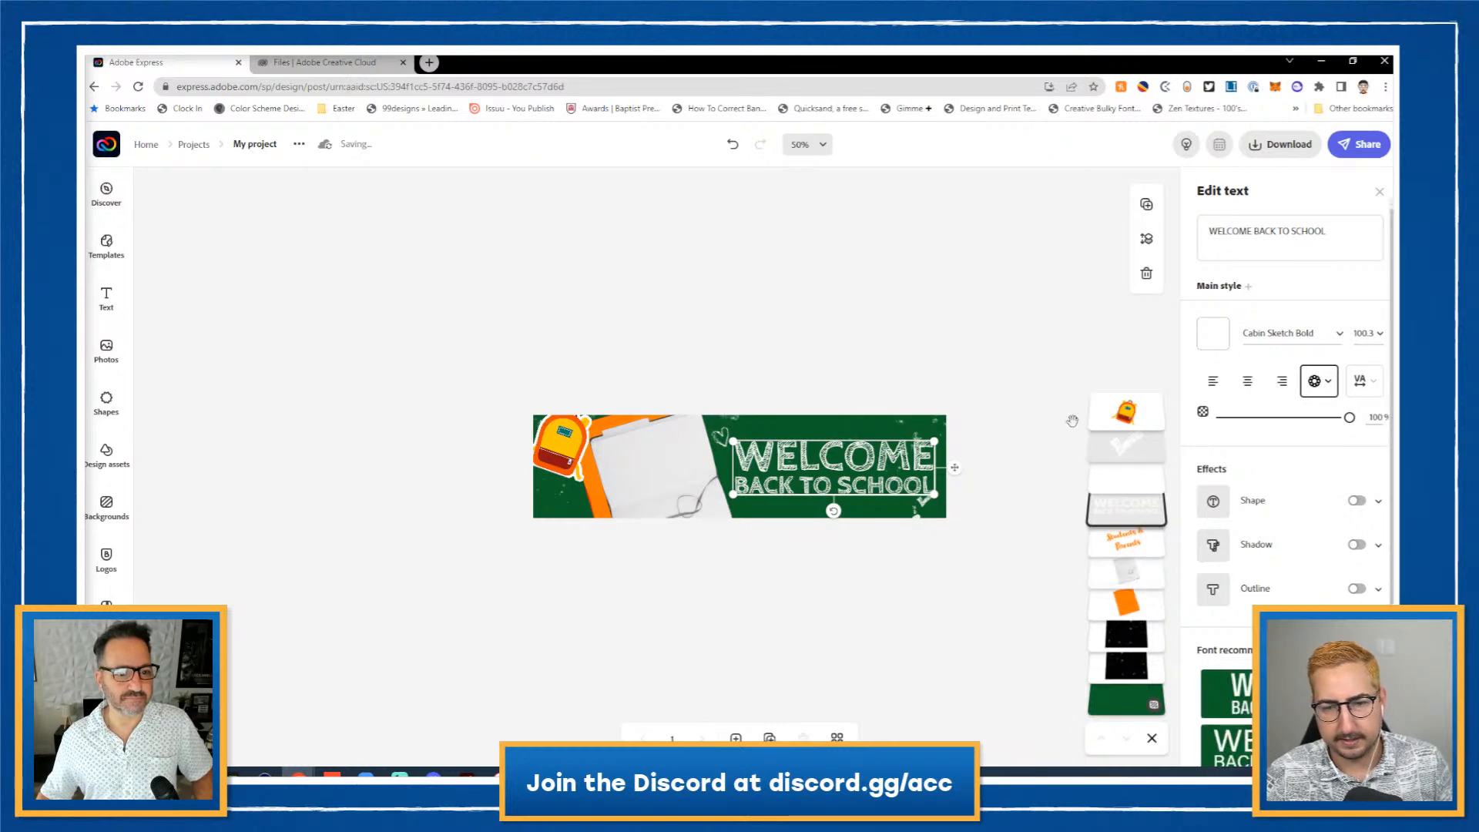
{"action": "left_click", "coordinate": [996, 354]}
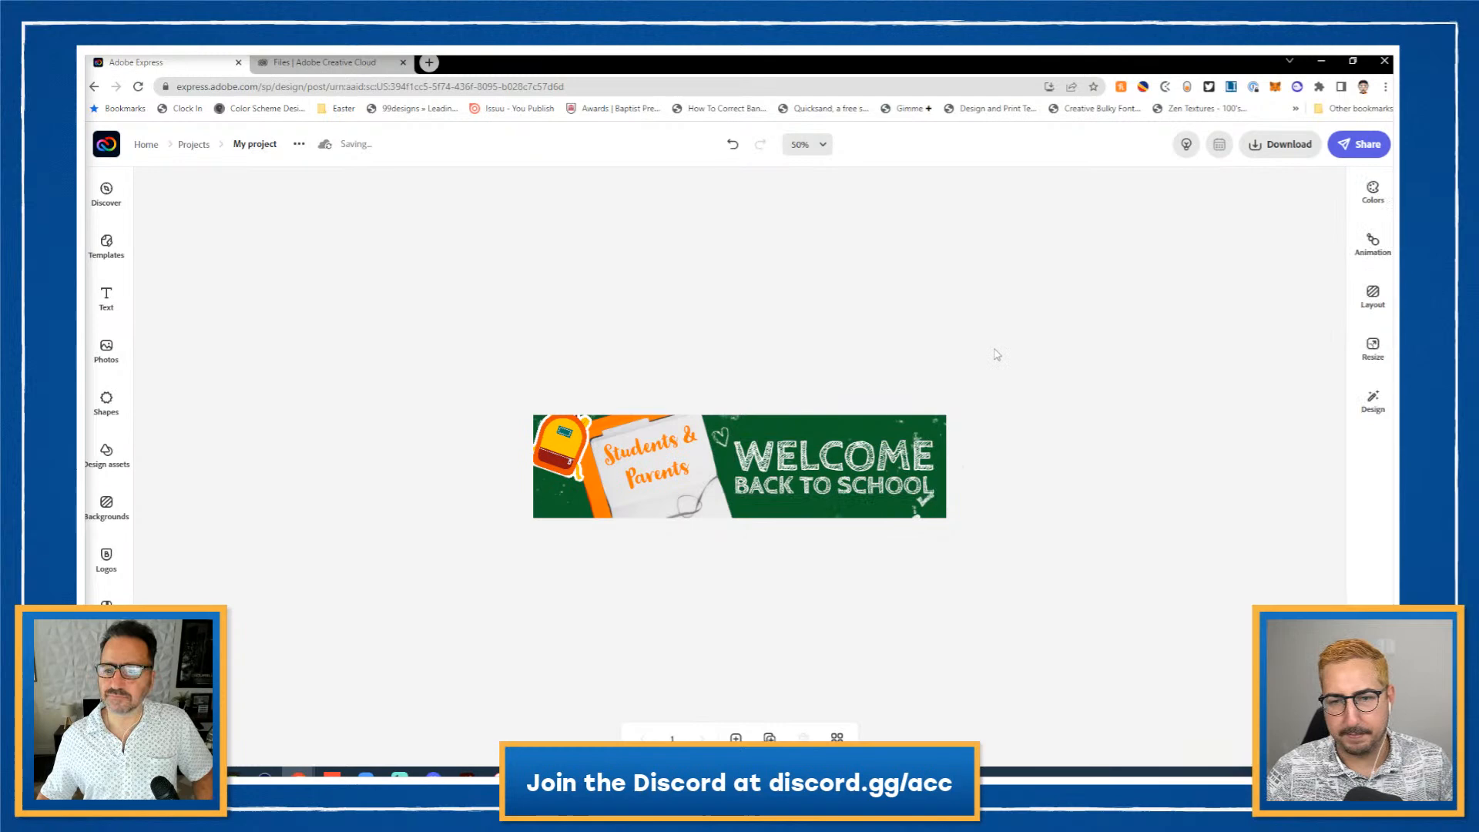
Step: Compare the Typewriter and Dynamic text animations, apply Typewriter to the banner, and download it as an MP4 Video (720p)
{"action": "left_click", "coordinate": [1370, 246]}
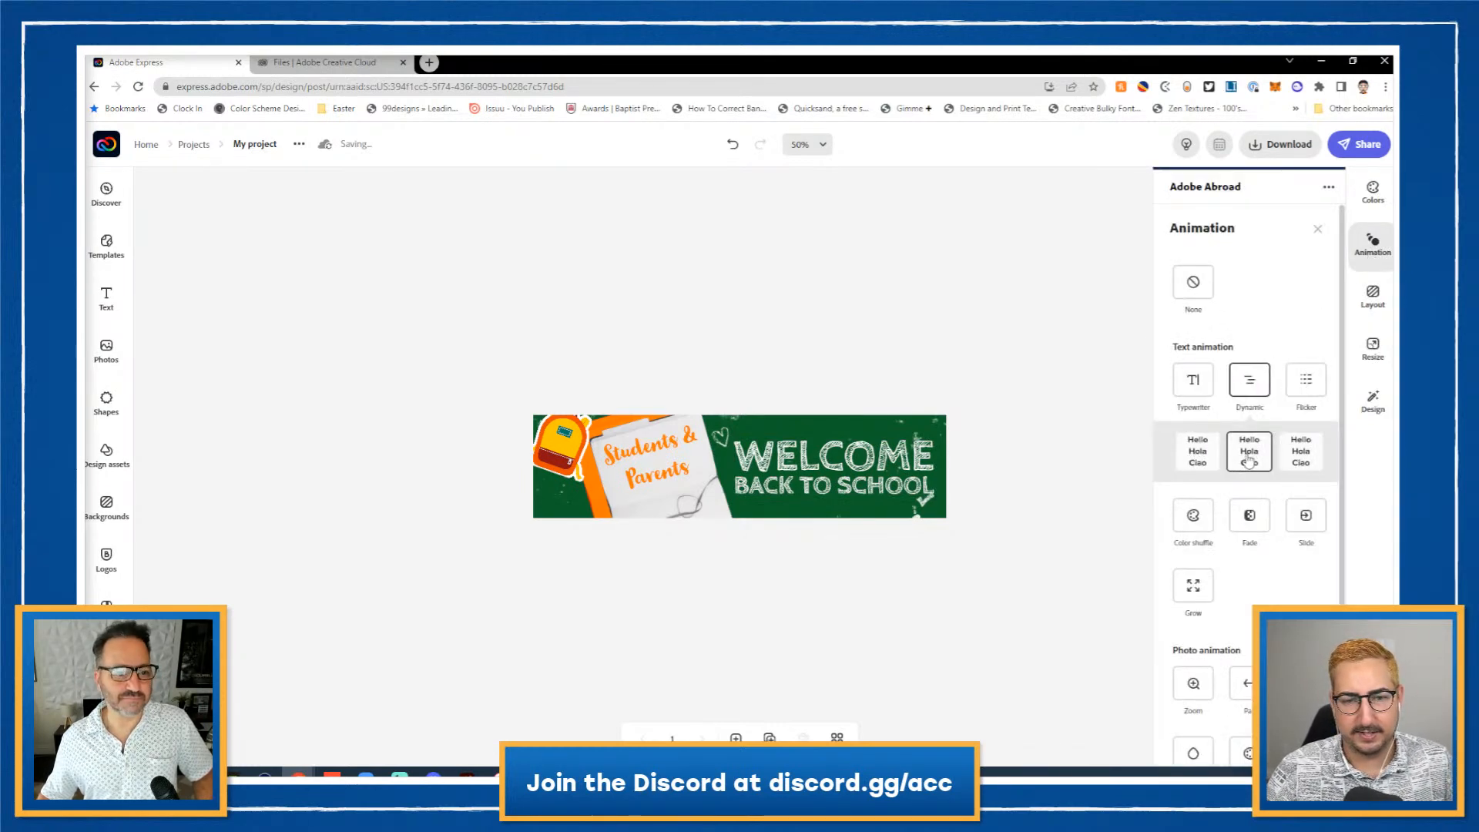
{"action": "left_click", "coordinate": [1193, 380]}
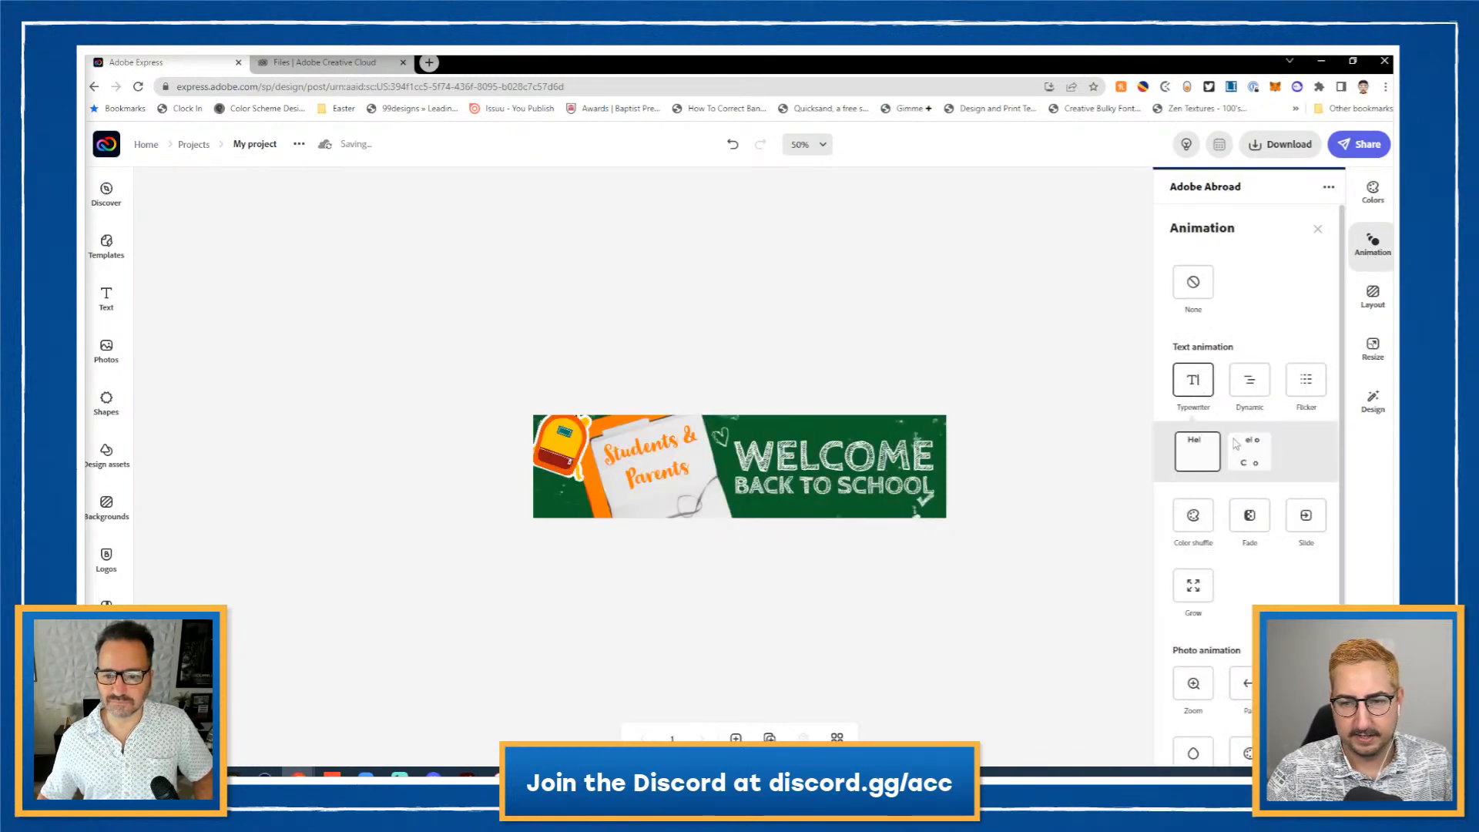
{"action": "left_click", "coordinate": [1239, 382]}
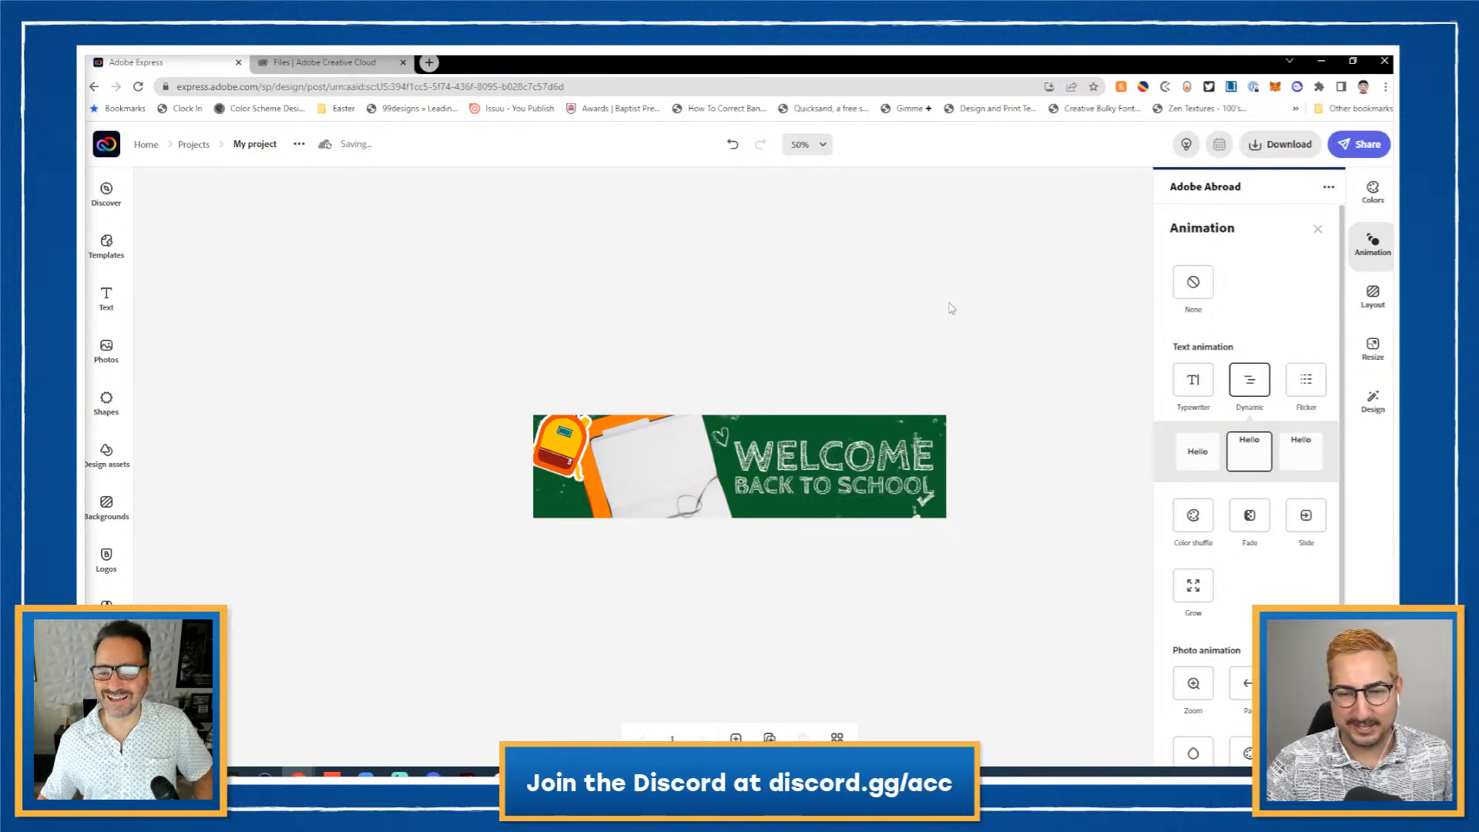
{"action": "left_click", "coordinate": [1202, 381]}
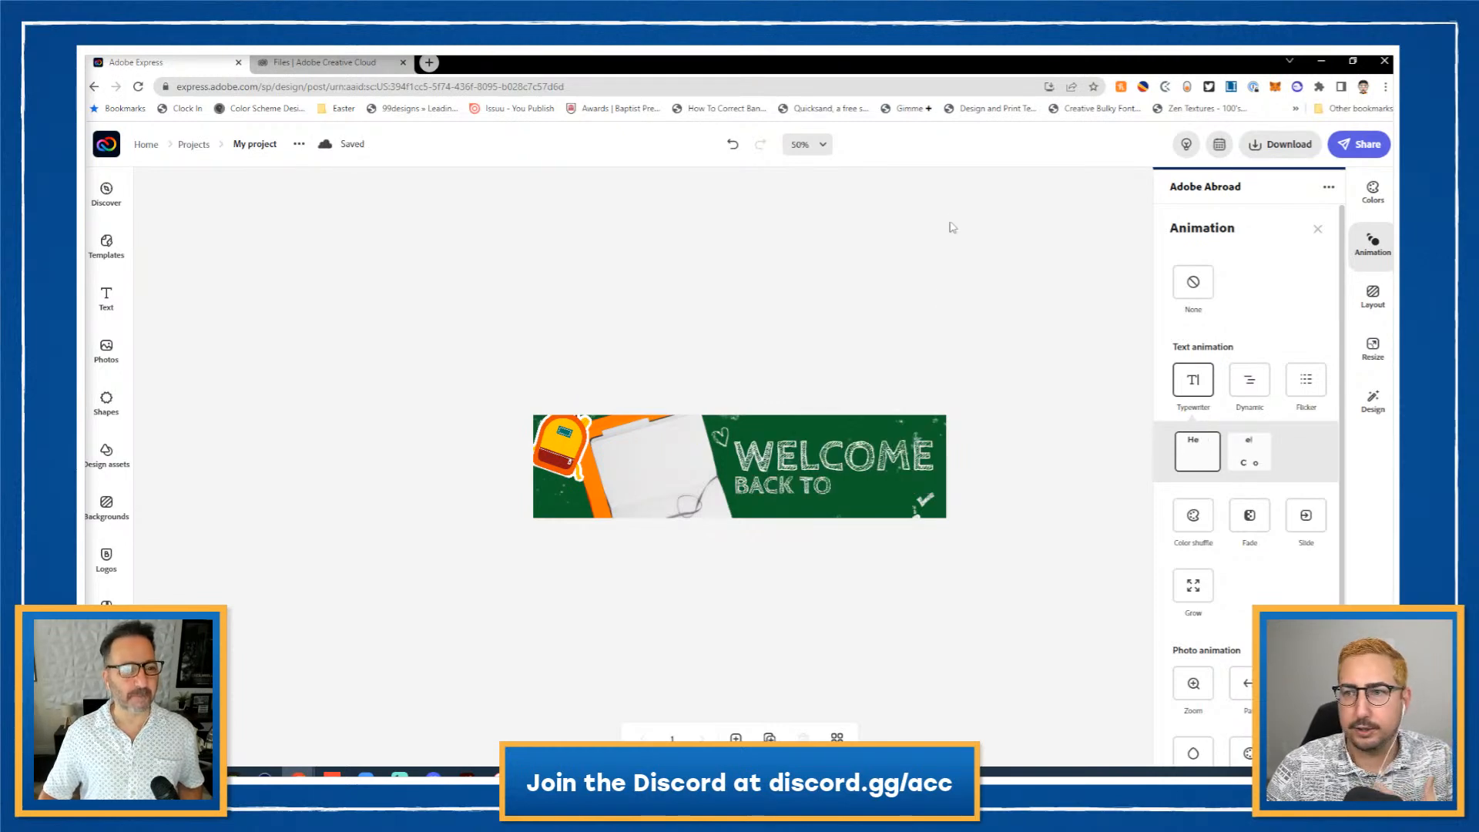
{"action": "left_click", "coordinate": [1283, 145]}
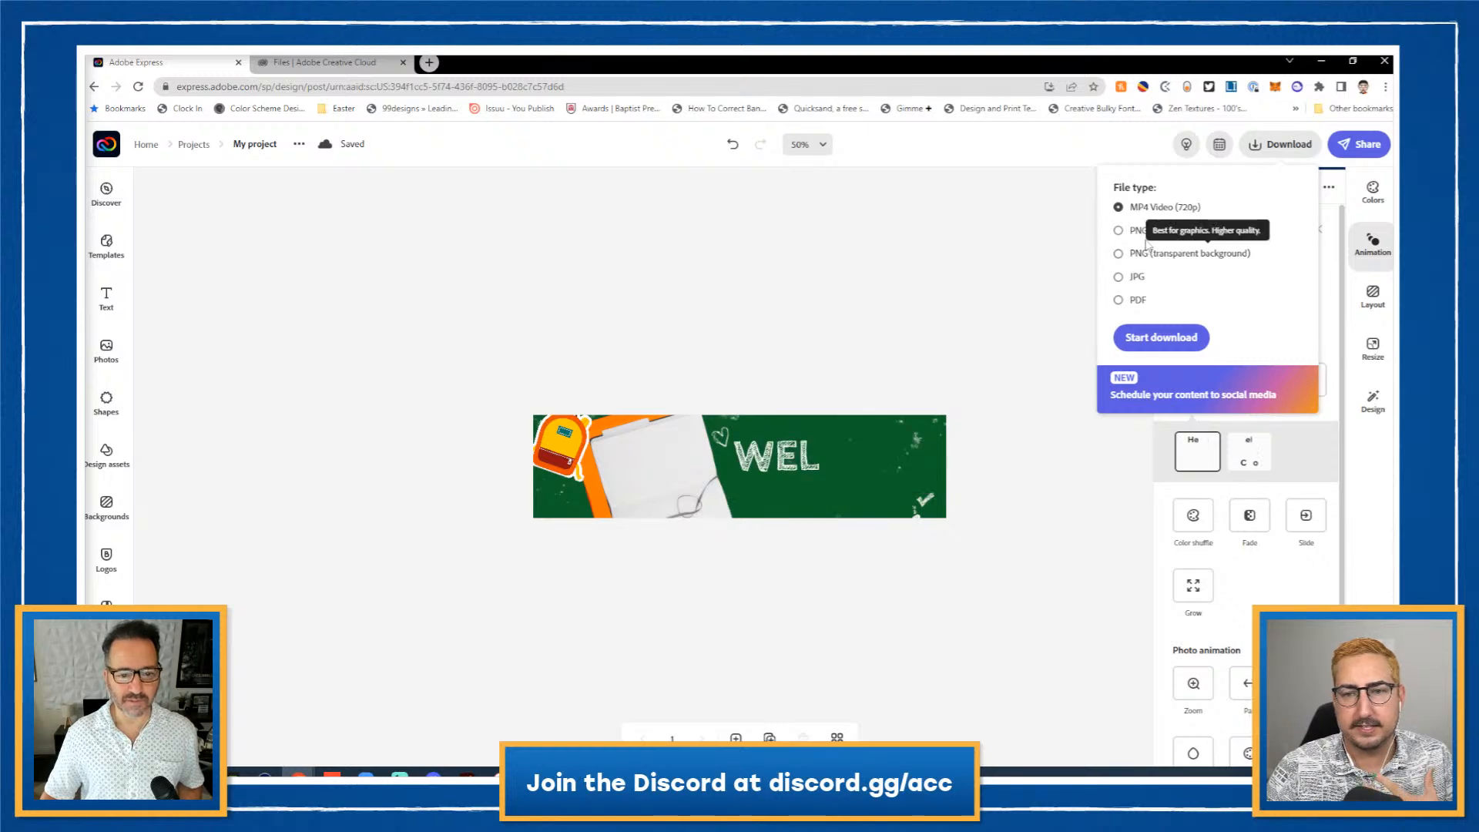
{"action": "left_click", "coordinate": [1158, 339]}
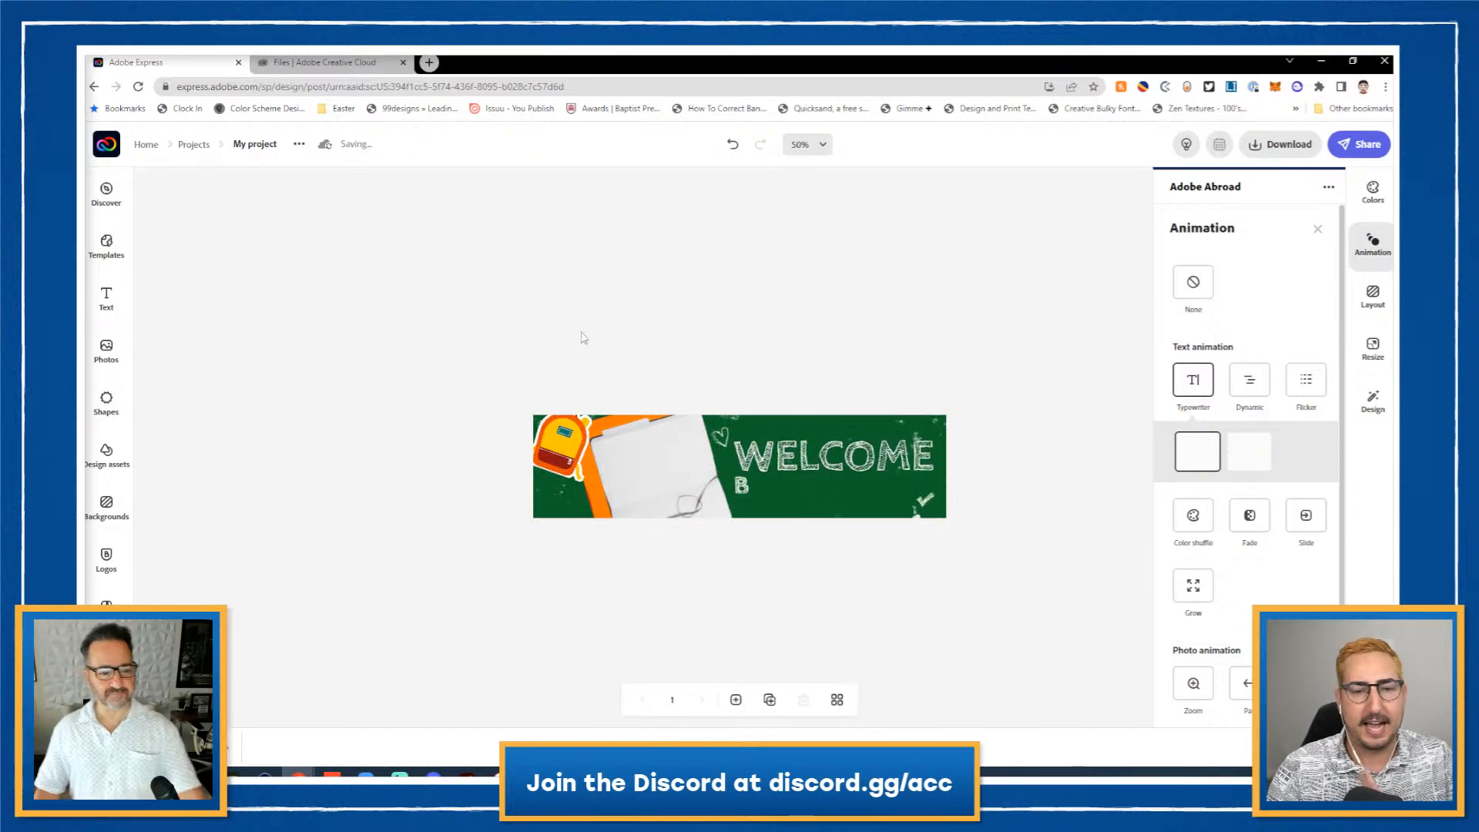
Step: Return to the home page and load "My project-1 (1).mp4" from Downloads into the Convert to GIF video quick action
{"action": "left_click", "coordinate": [107, 146]}
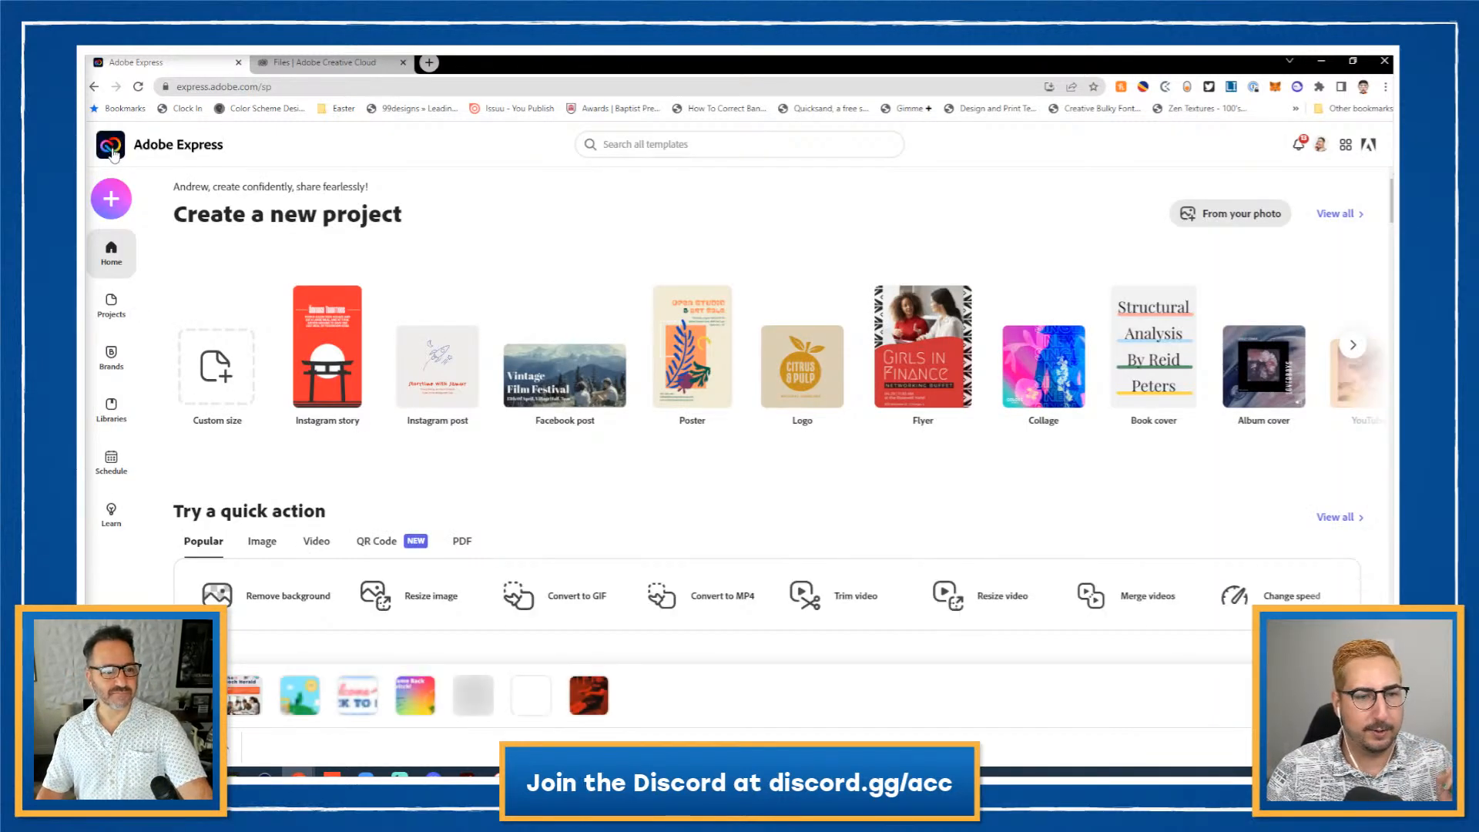
{"action": "scroll", "coordinate": [322, 408], "scroll_direction": "down", "scroll_amount": 2}
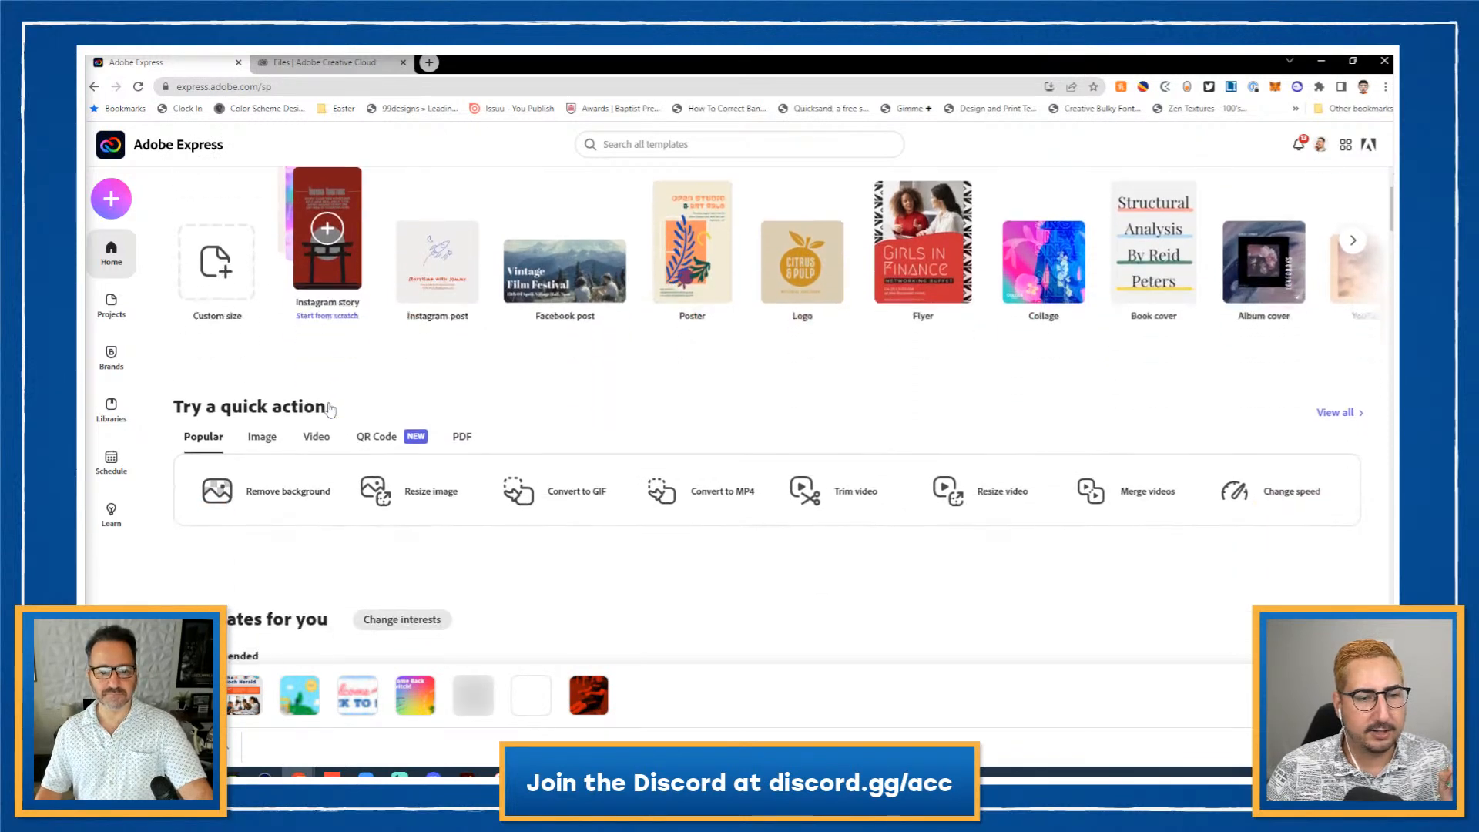
{"action": "left_click", "coordinate": [318, 401]}
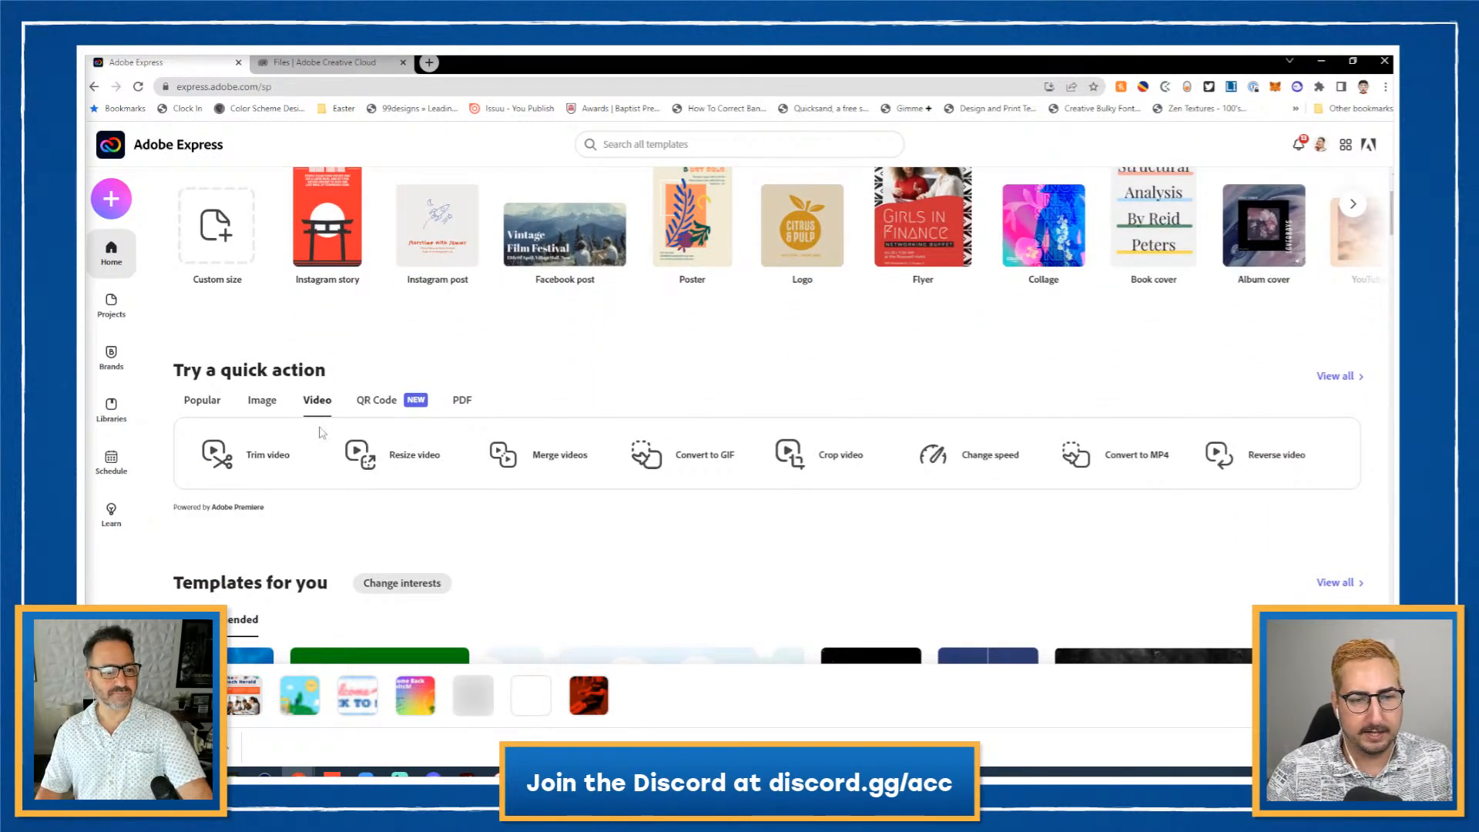
{"action": "left_click", "coordinate": [704, 459]}
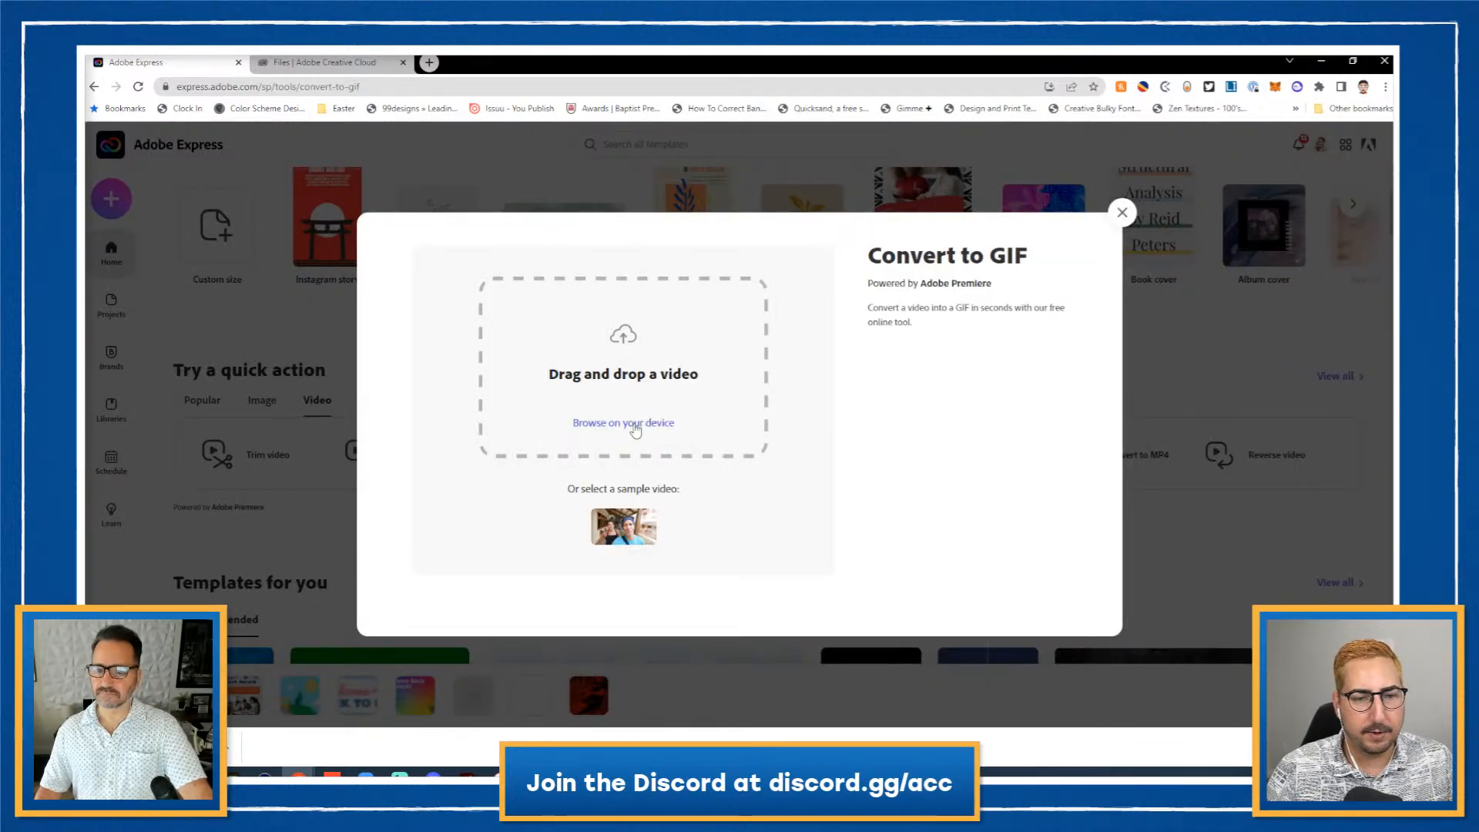
{"action": "left_click", "coordinate": [635, 427]}
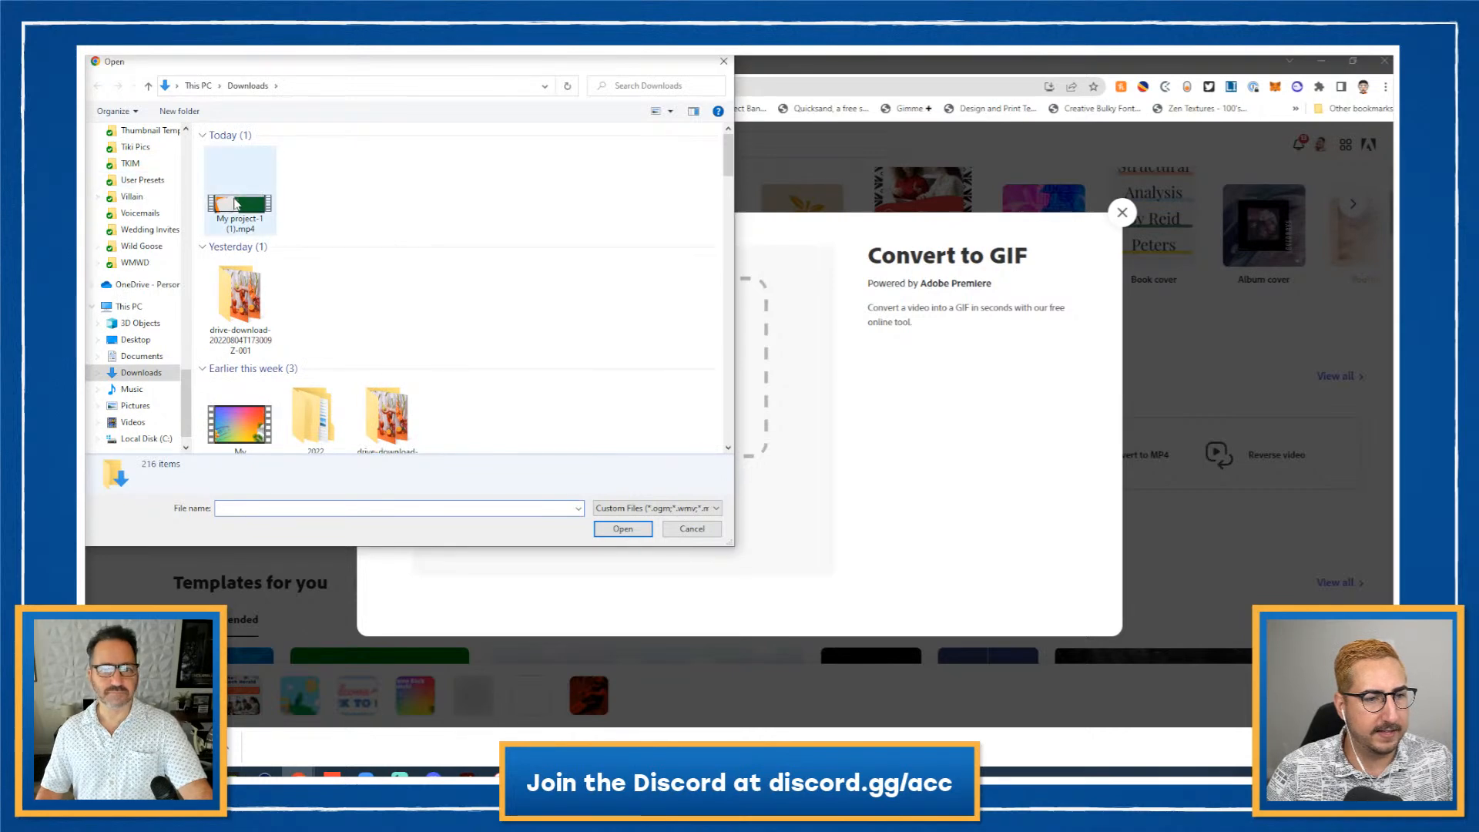
{"action": "left_click", "coordinate": [239, 201]}
{"action": "left_click", "coordinate": [623, 528]}
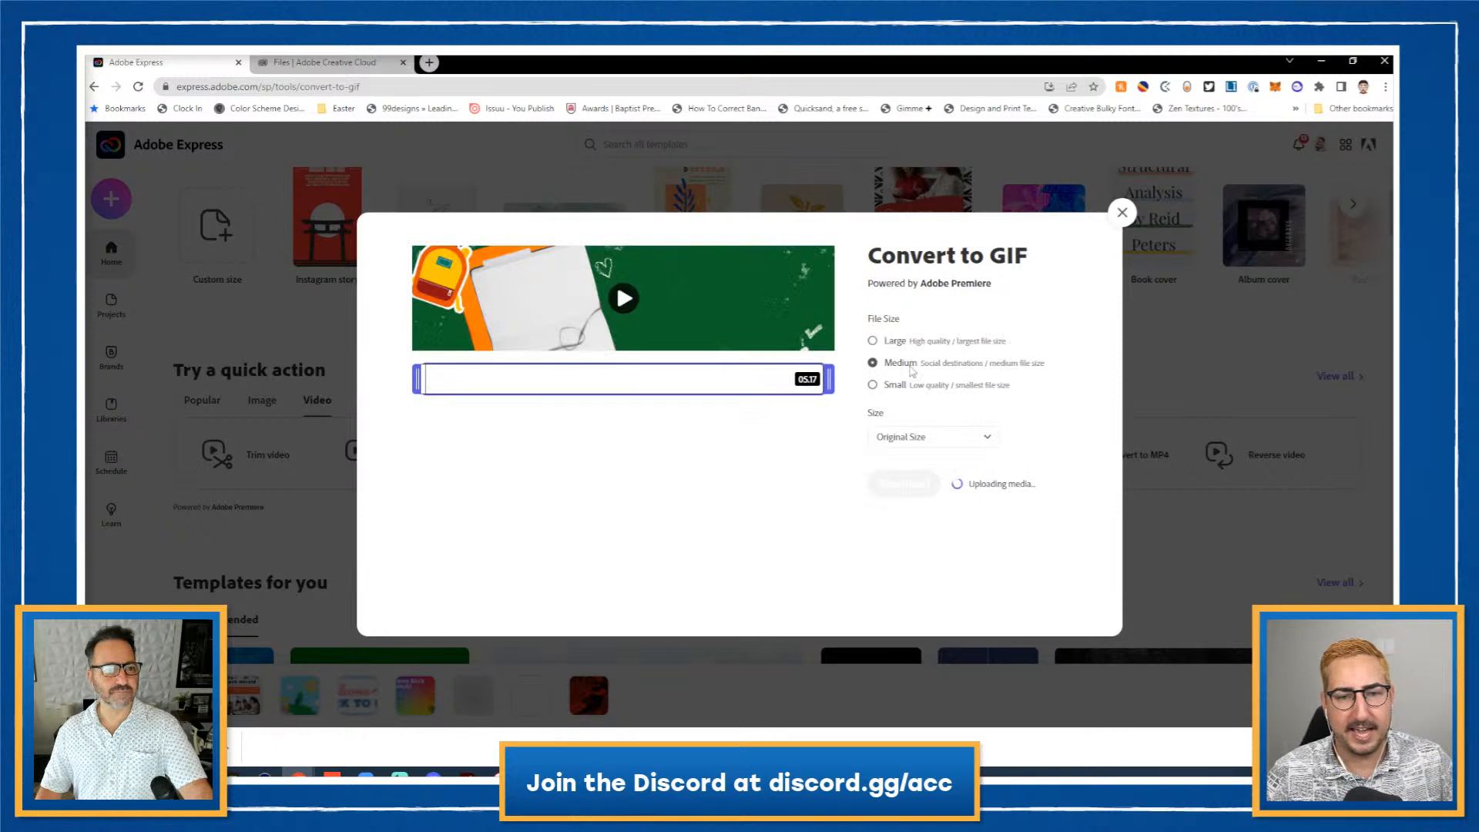
Step: Preview the banner video and download it as a GIF with Medium file size and Original Size
{"action": "left_click", "coordinate": [624, 299]}
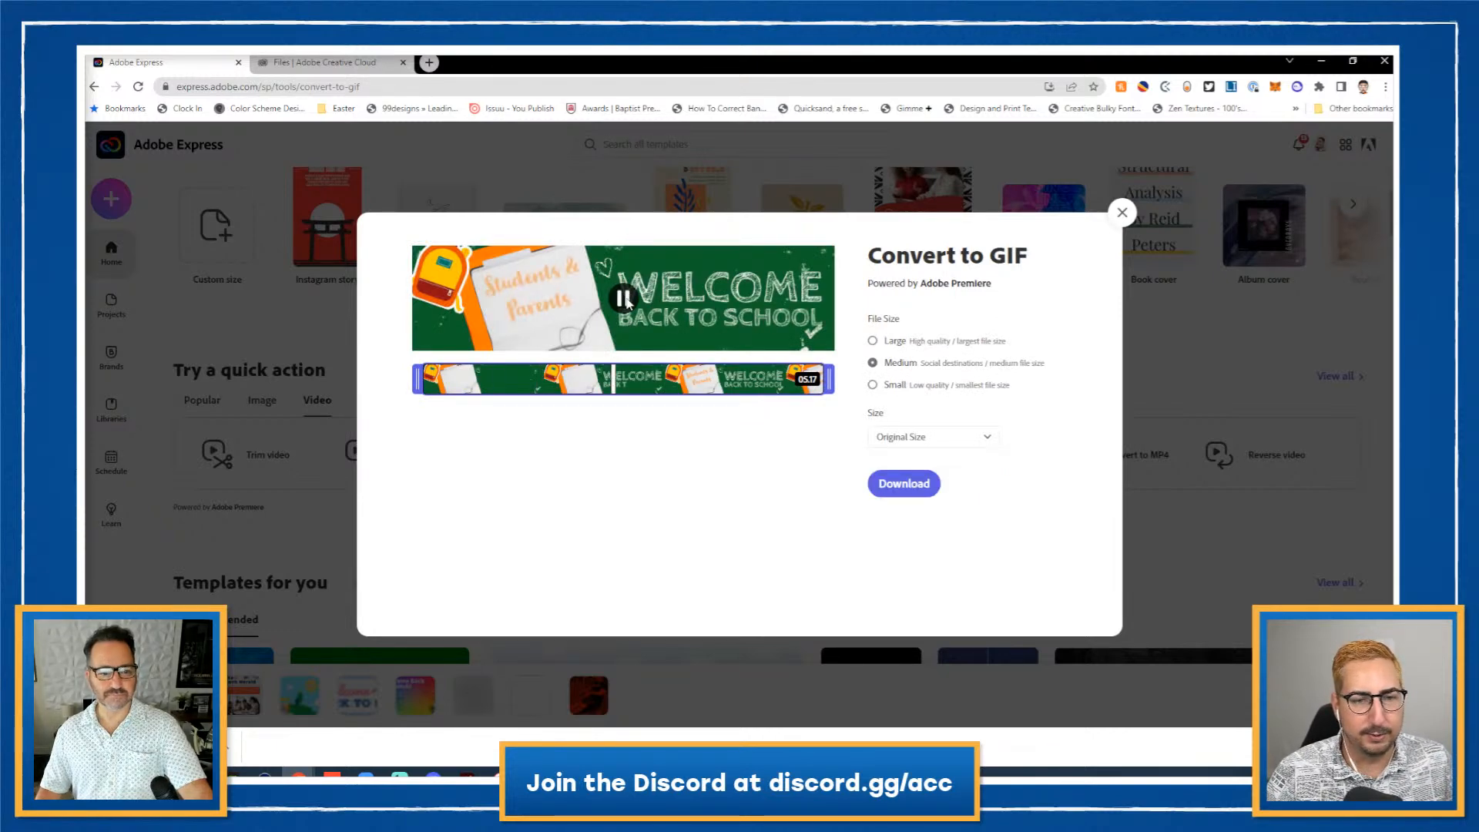
{"action": "left_click", "coordinate": [624, 299]}
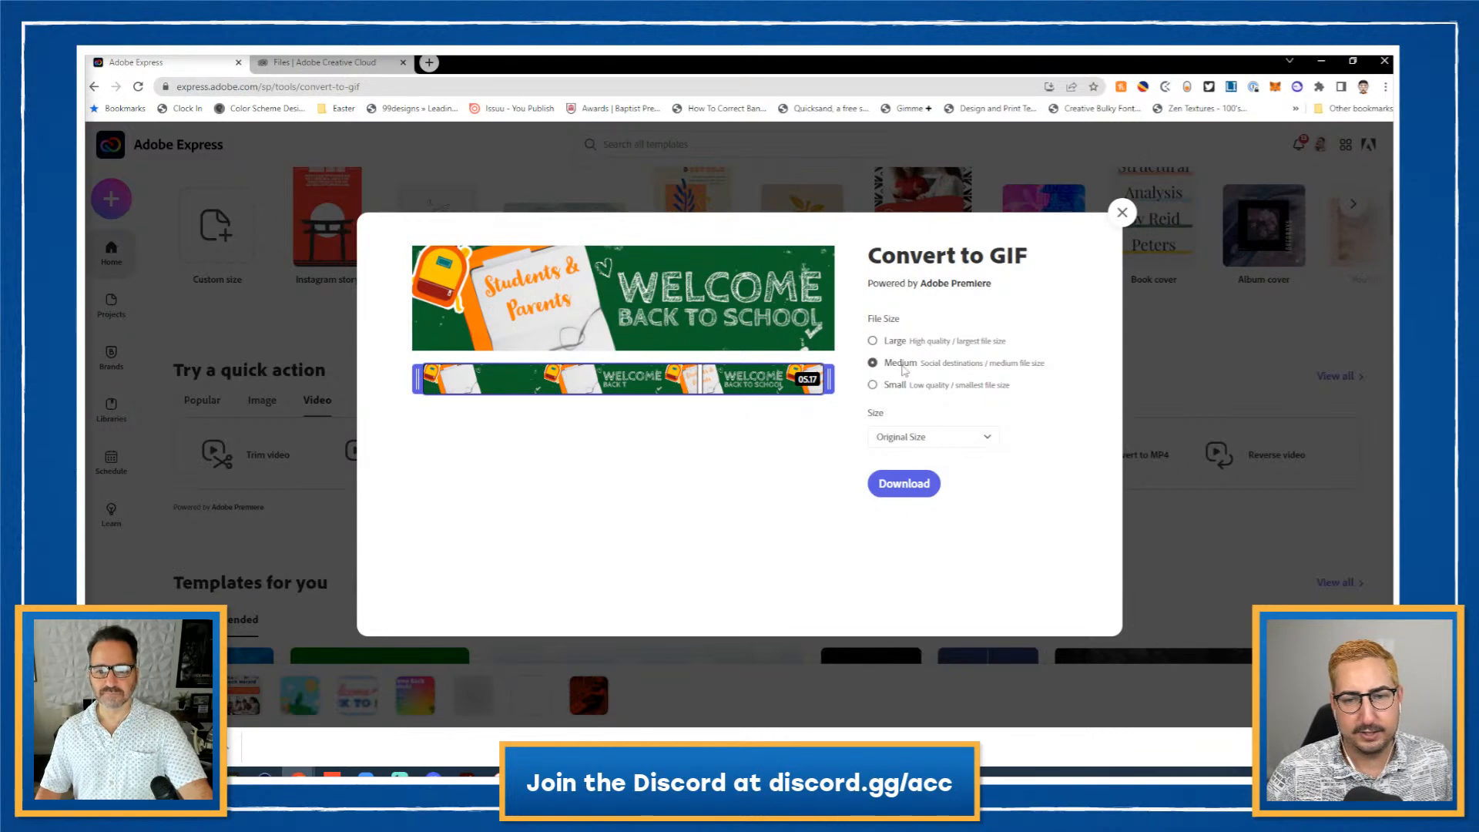
{"action": "left_click", "coordinate": [903, 483]}
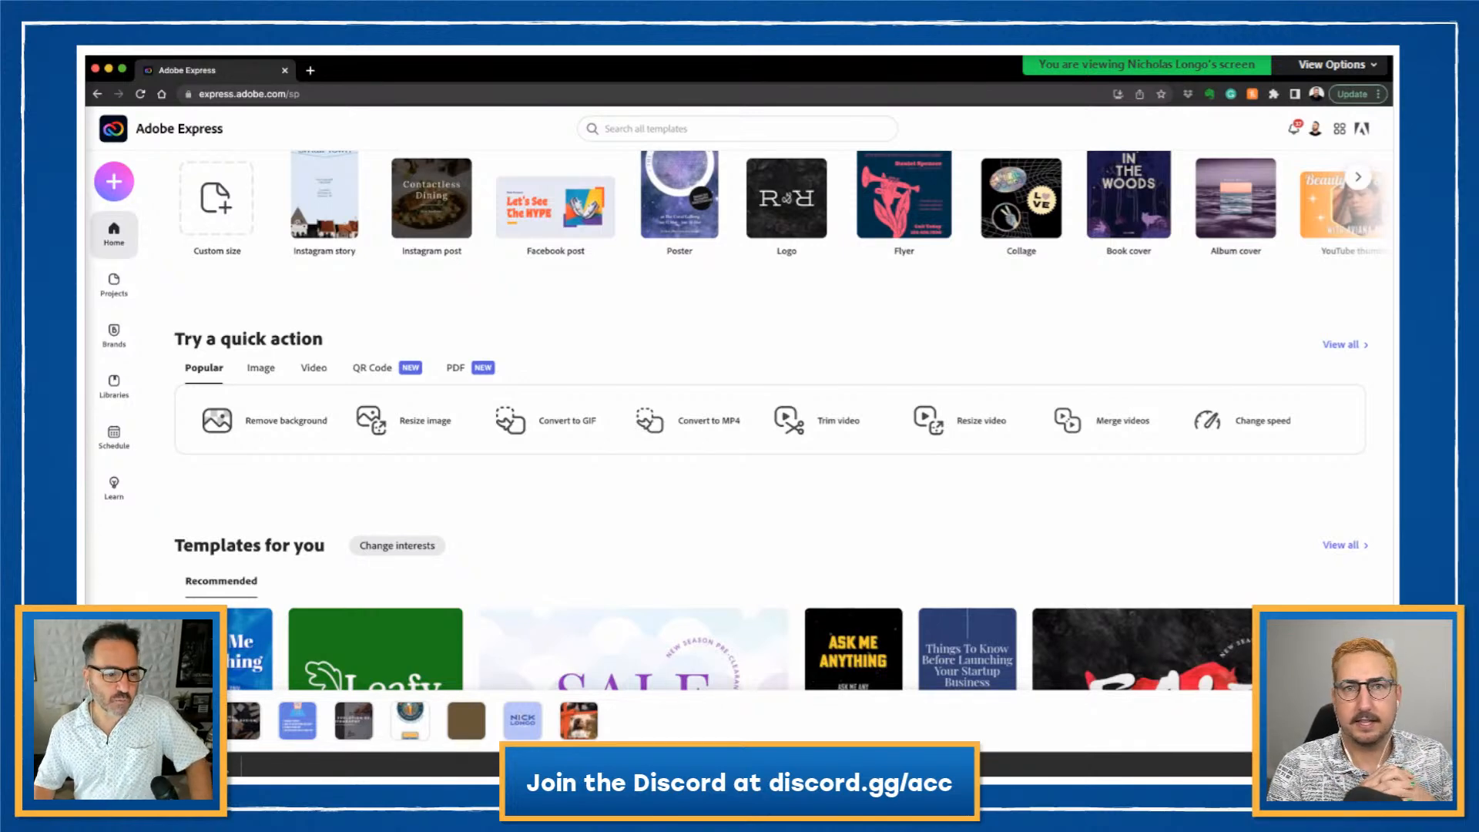
{"action": "scroll", "coordinate": [1115, 280], "scroll_direction": "up", "scroll_amount": 3}
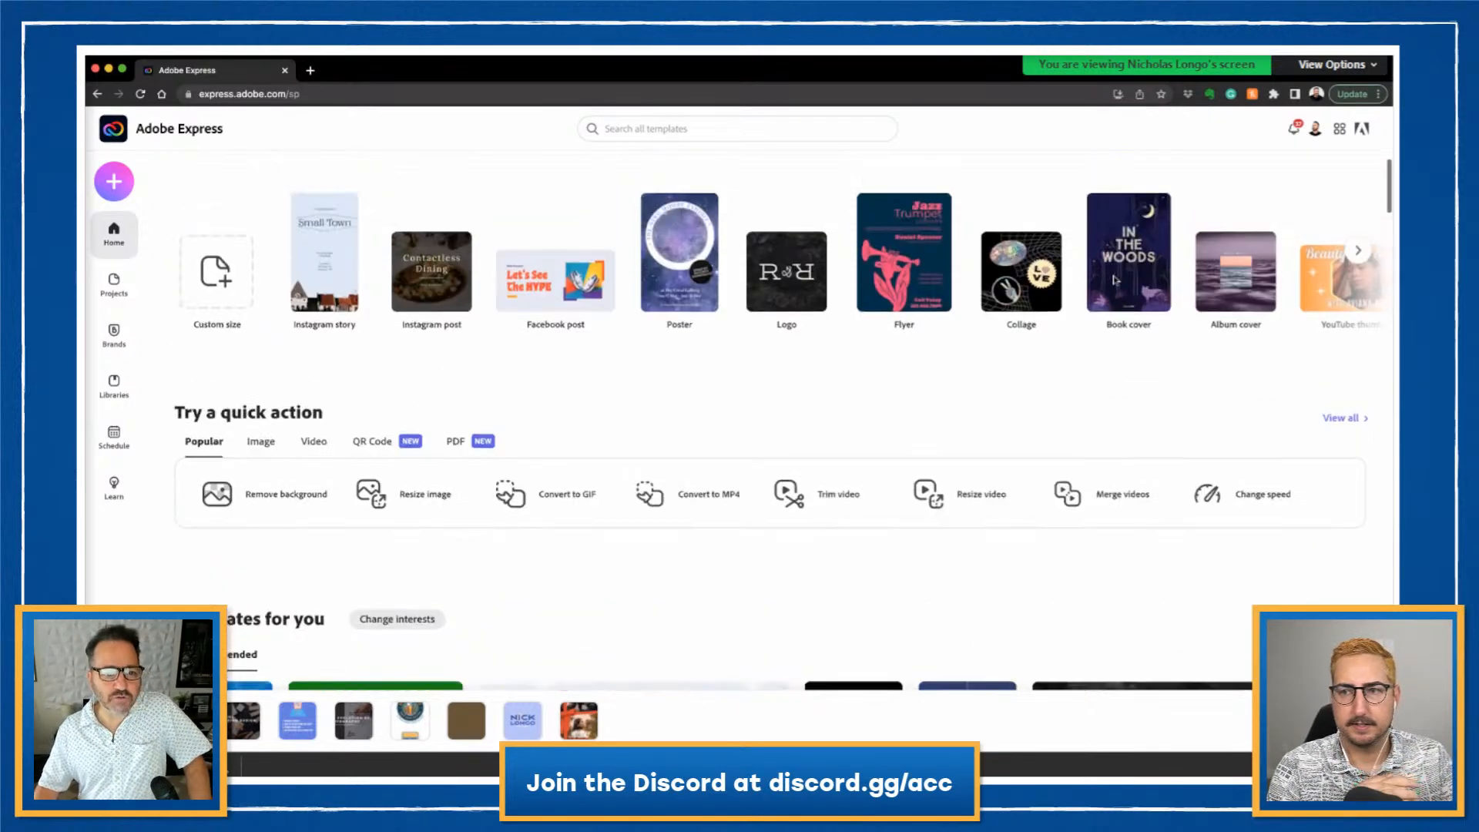